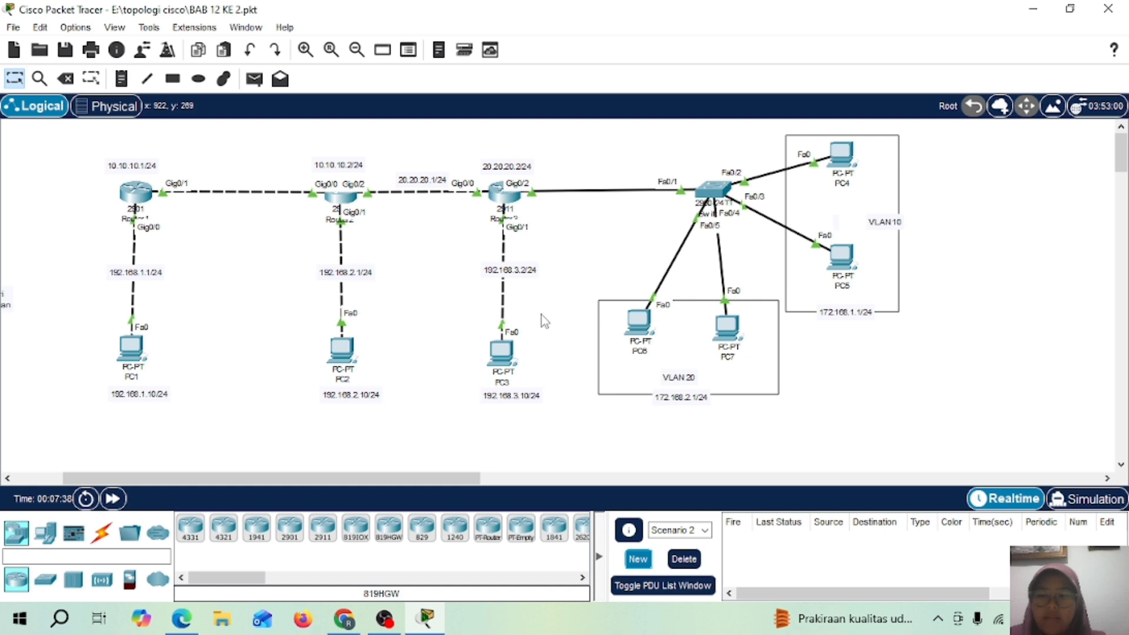
Place a 2911 router below the VLAN 20 area and move it above the link between the third router and the switch
left_click(318, 530)
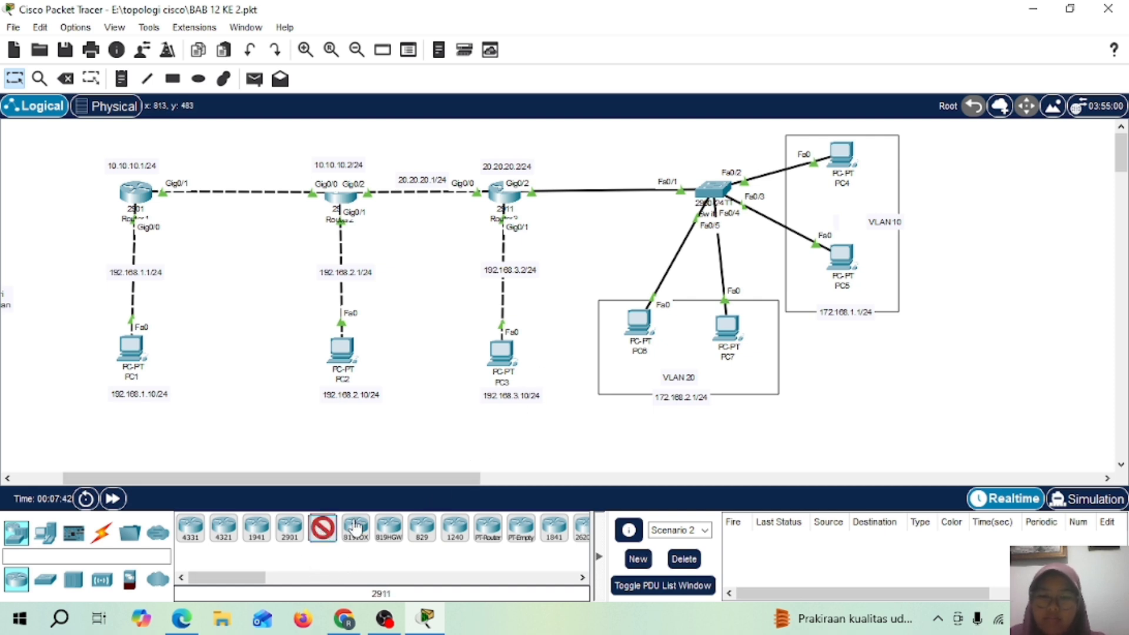
left_click(728, 440)
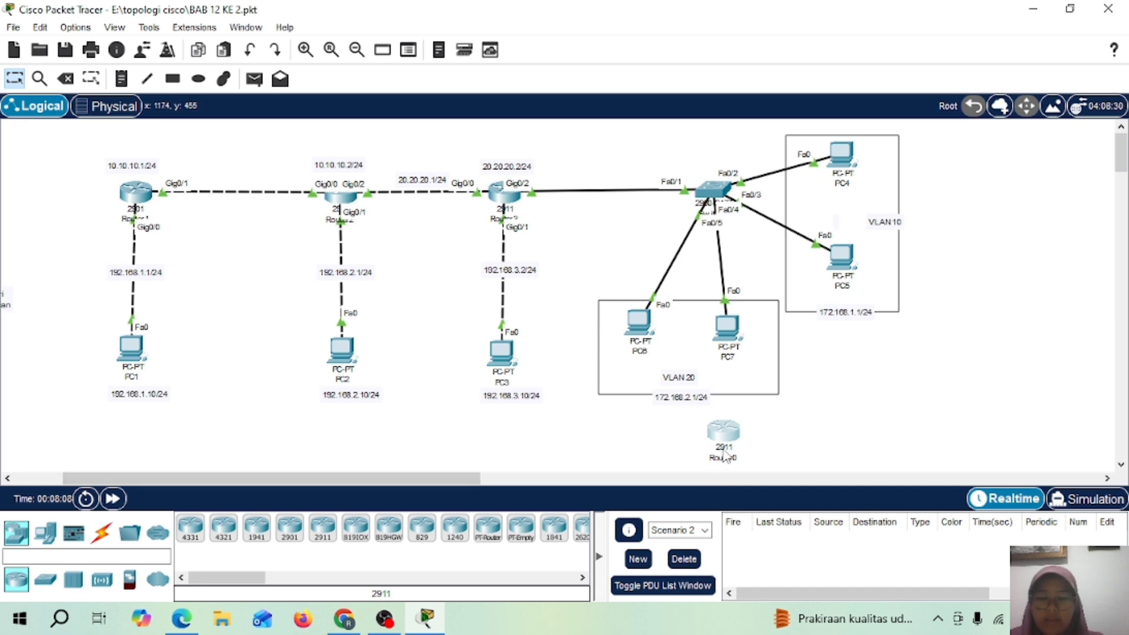
left_click_drag(727, 441, 578, 145)
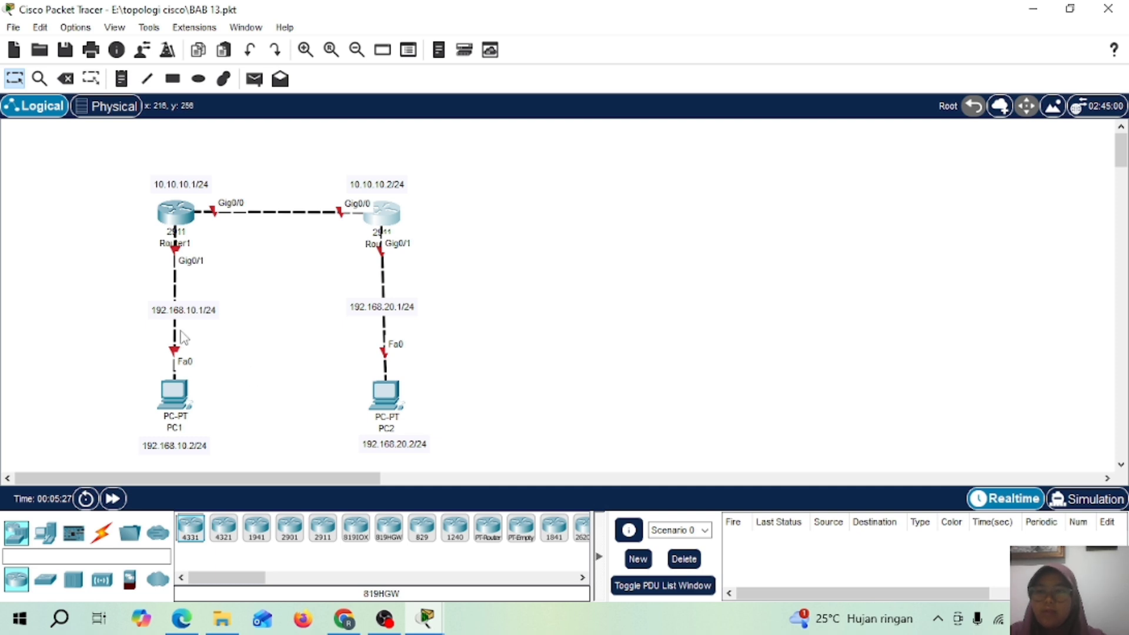
In Router1's command line, assign IP address 10.10.10.1 with mask 255.255.255.0 to interface gig0/0
left_click(174, 216)
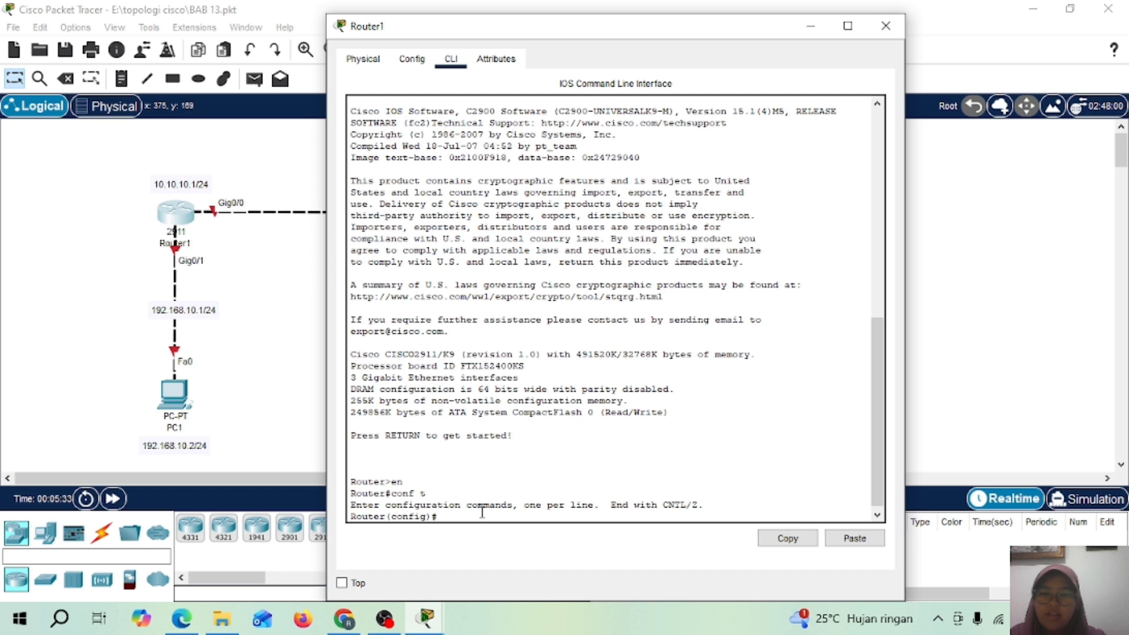
type("int")
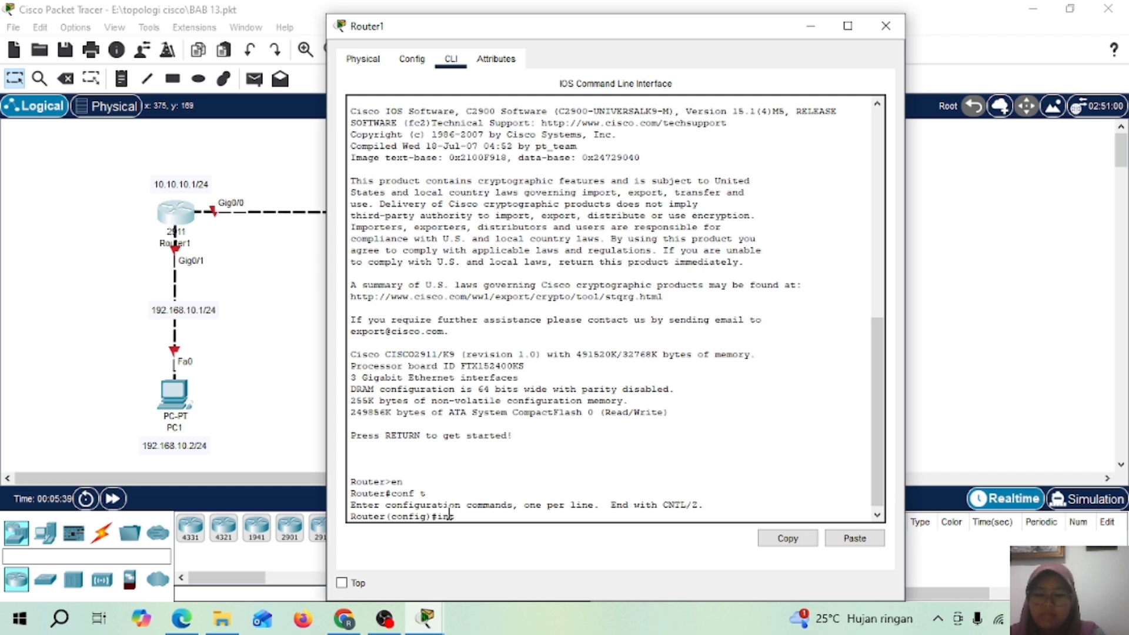
type(" gig0/0")
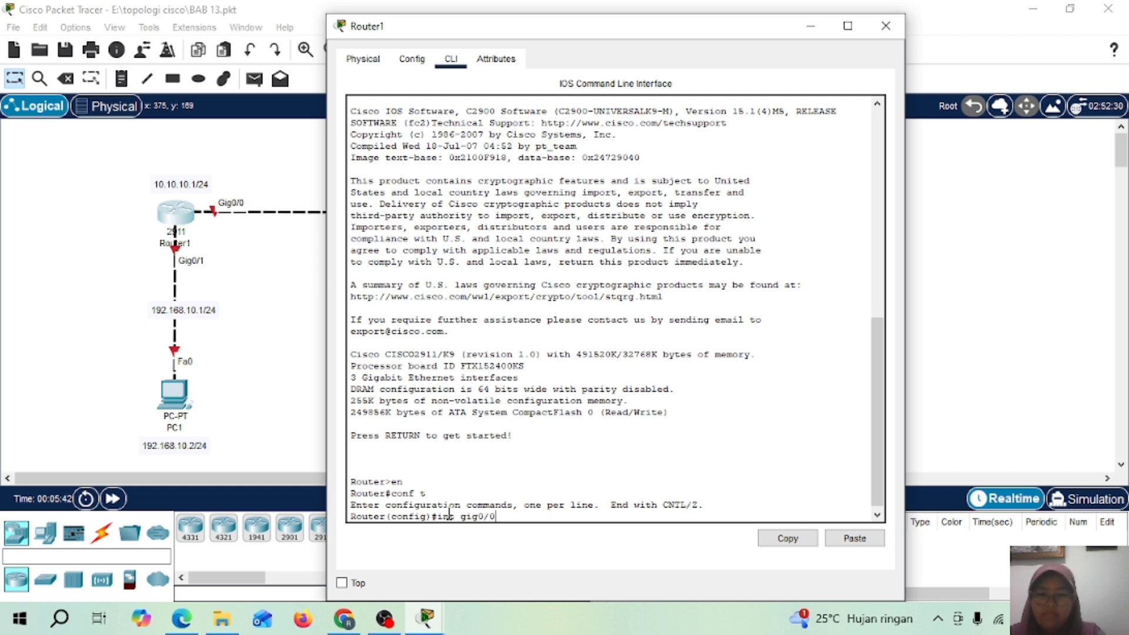
key("Return")
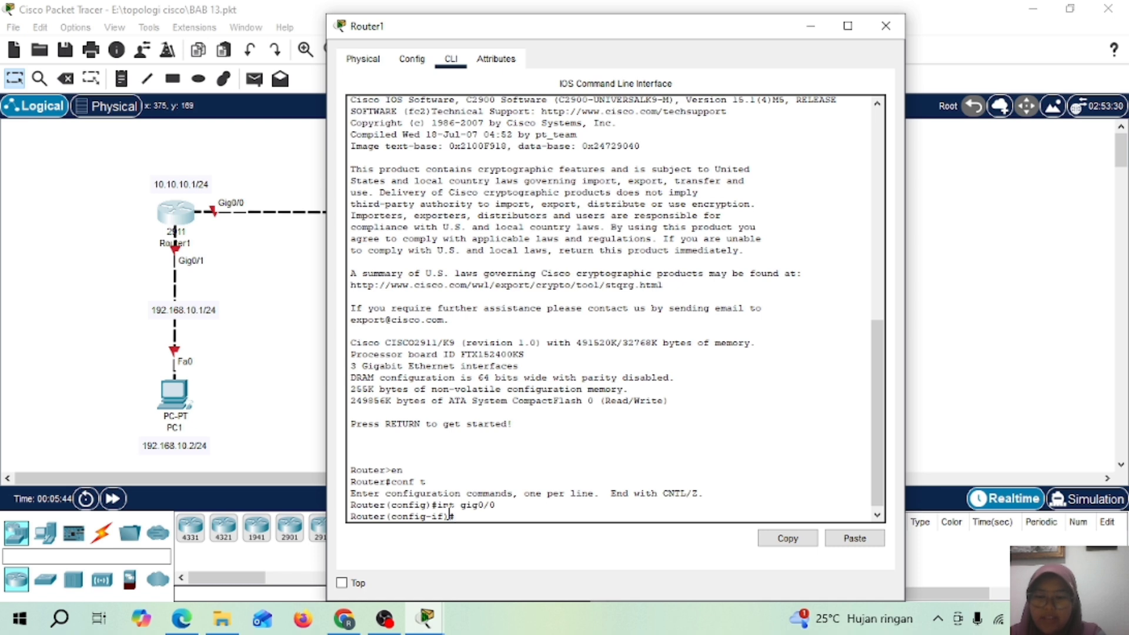
type("ip ")
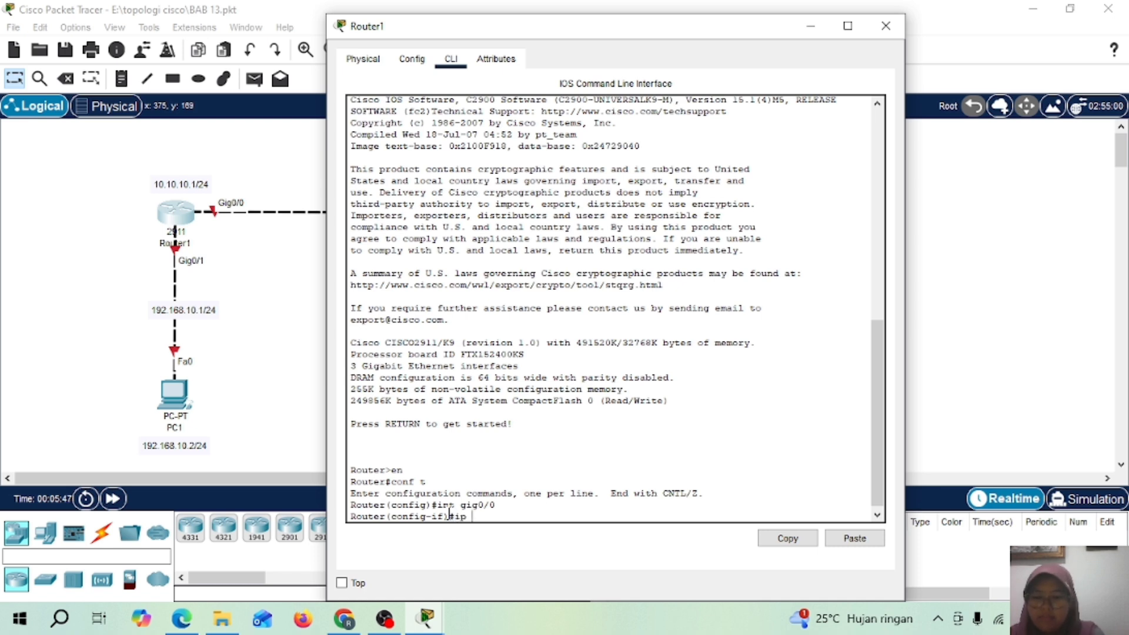
type("add 10.10")
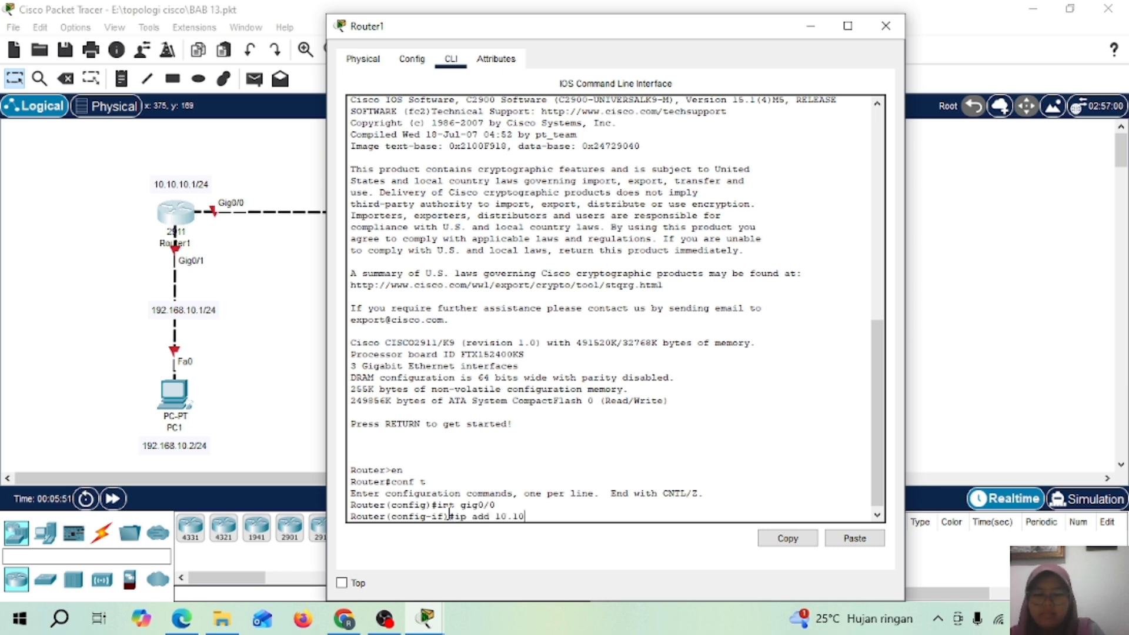
type(".10.1")
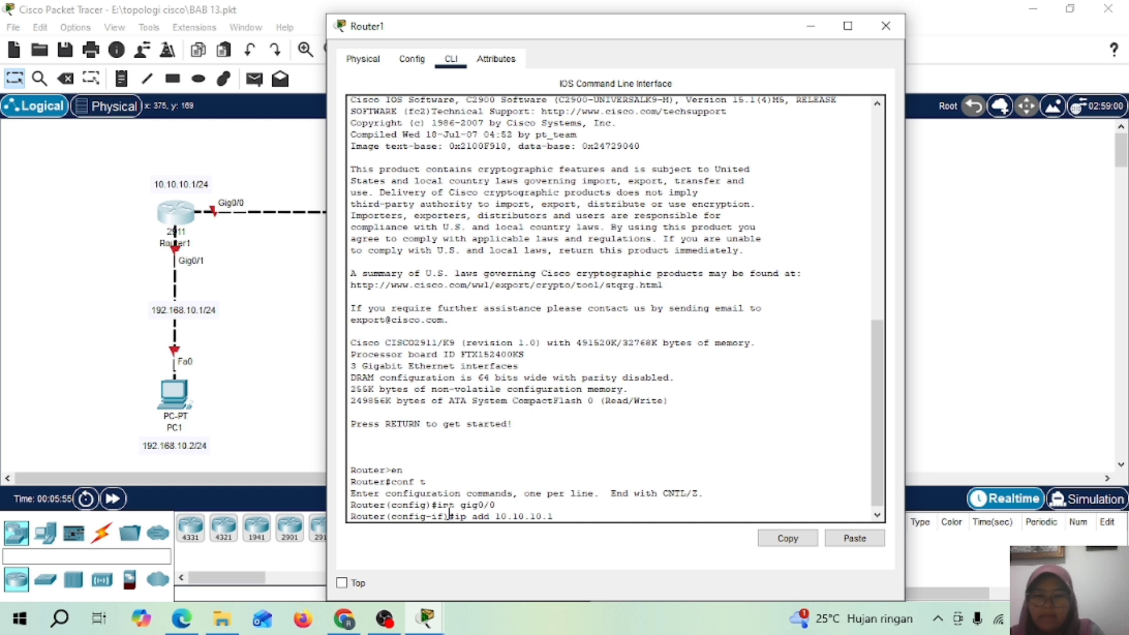
type(" 255.255")
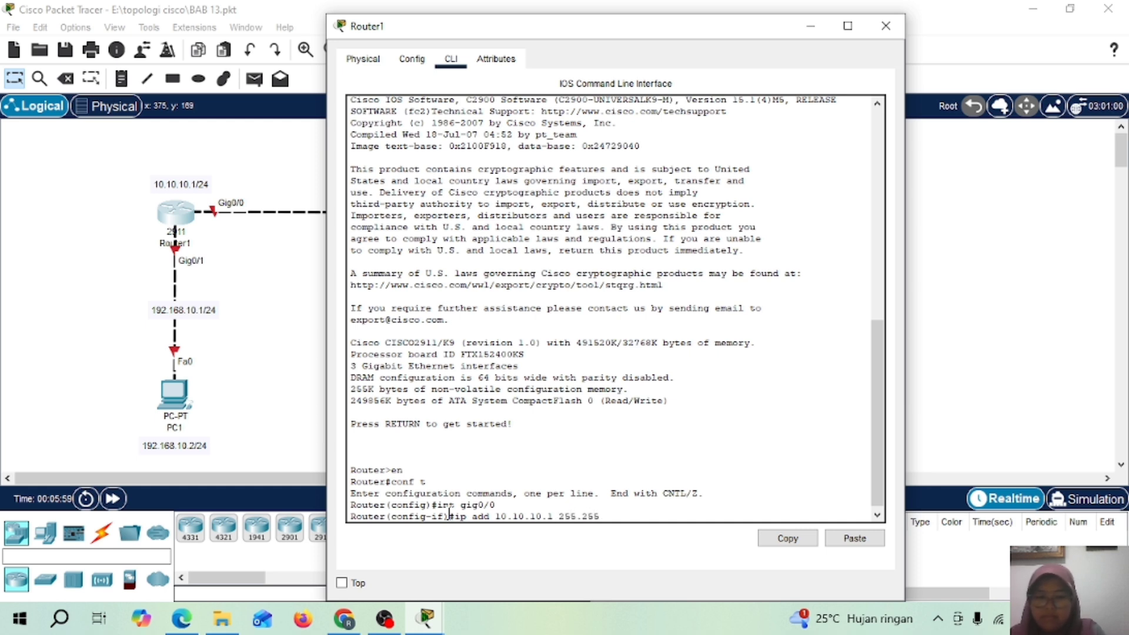
type(".255.0")
key("Return")
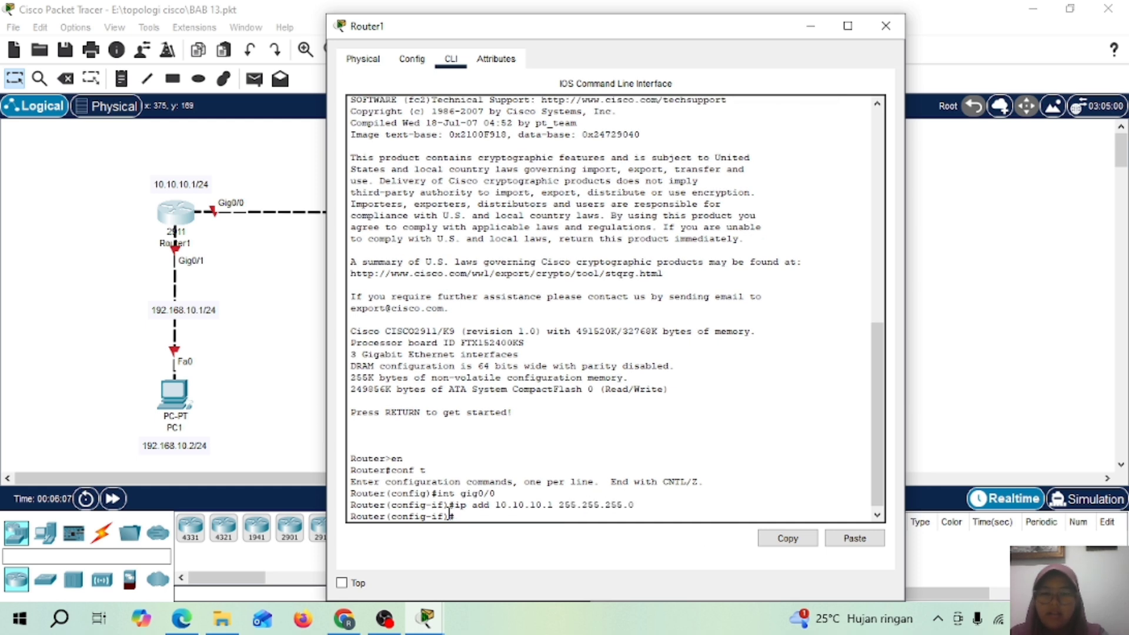
Enable Router1's gig0/0 interface with no shutdown and return to global configuration mode
type("no sh")
key("Return")
type("ex")
key("Return")
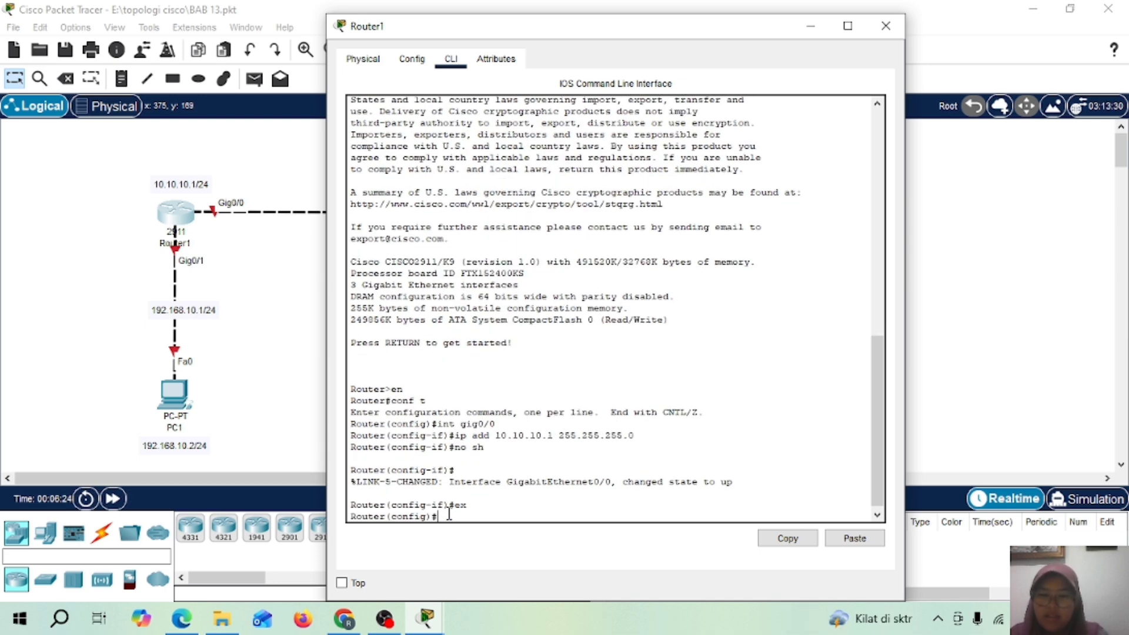
Assign IP address 192.168.10.1 with mask 255.255.255.0 to Router1's gig0/1 interface
type("int gig0")
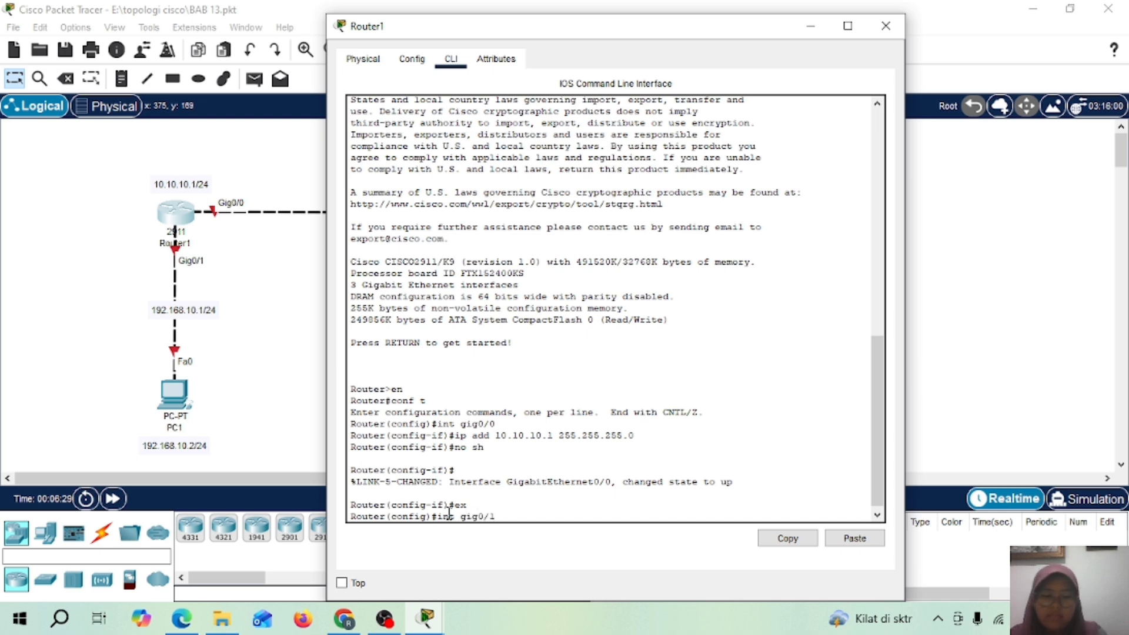
type("/1")
key("Return")
type("ip add")
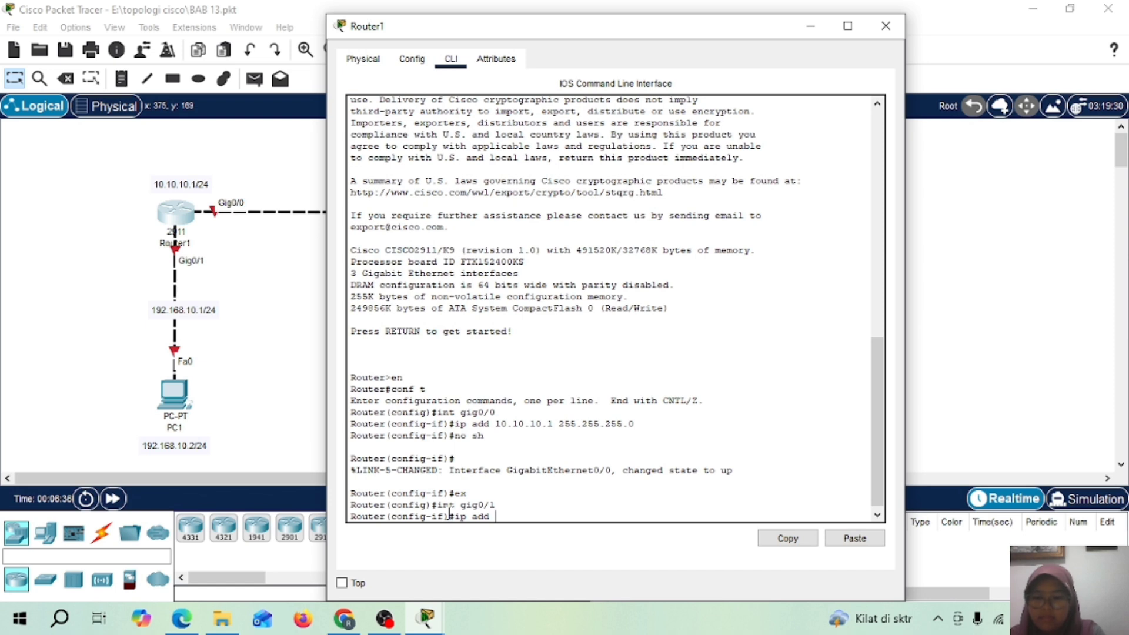
type(" 192.168.")
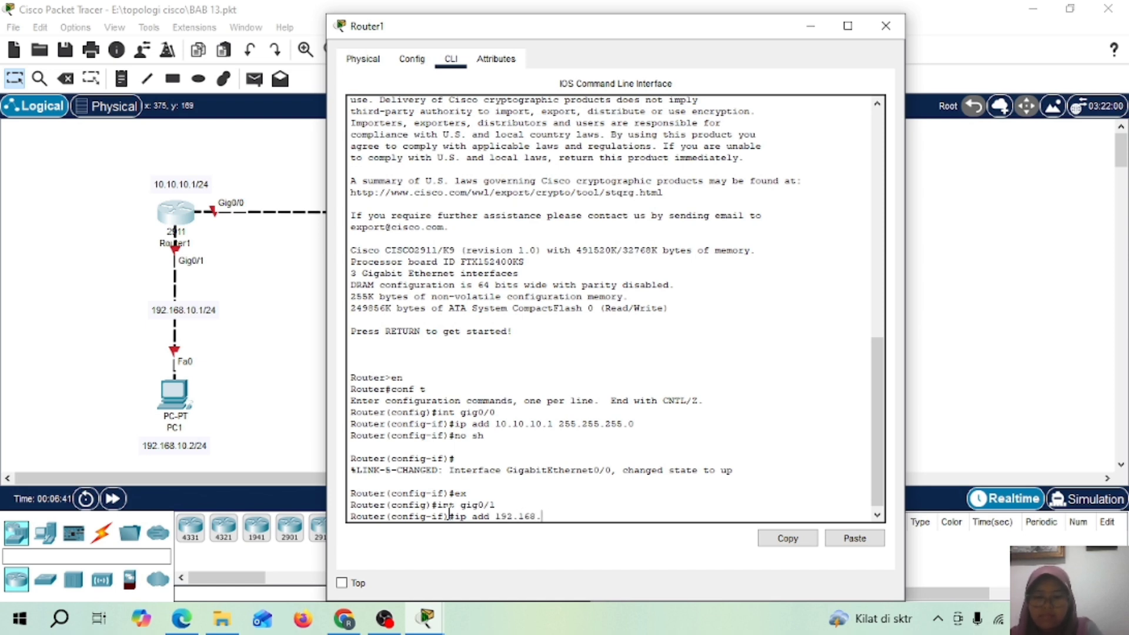
type("10.1 255.")
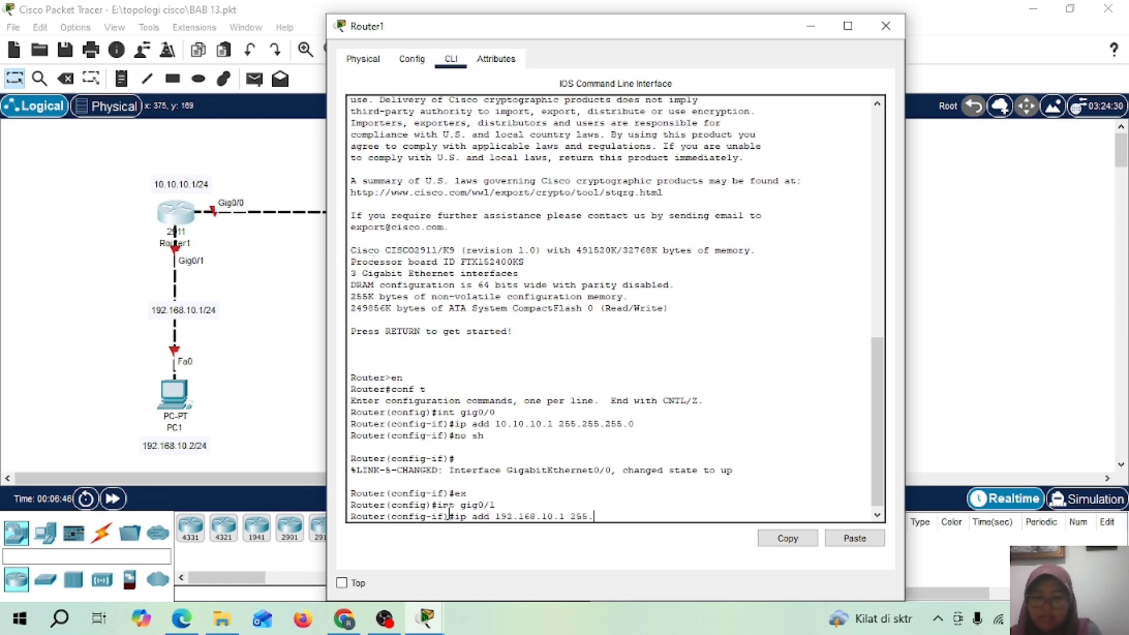
type("255.255.0")
key("Return")
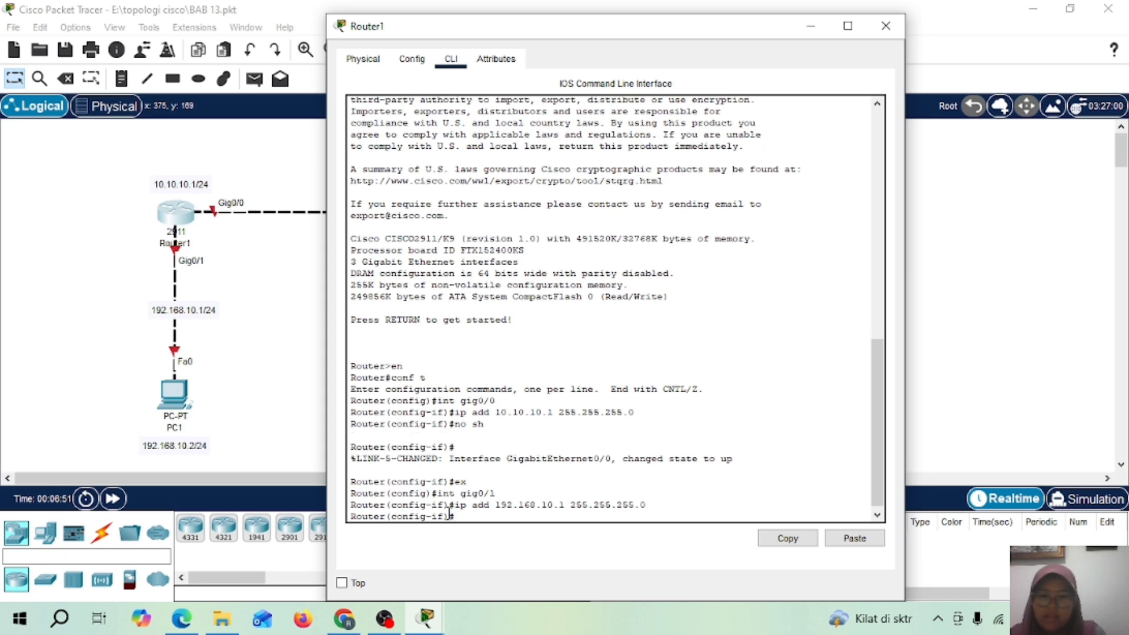
Enable Router1's gig0/1 interface with no shutdown
type("no")
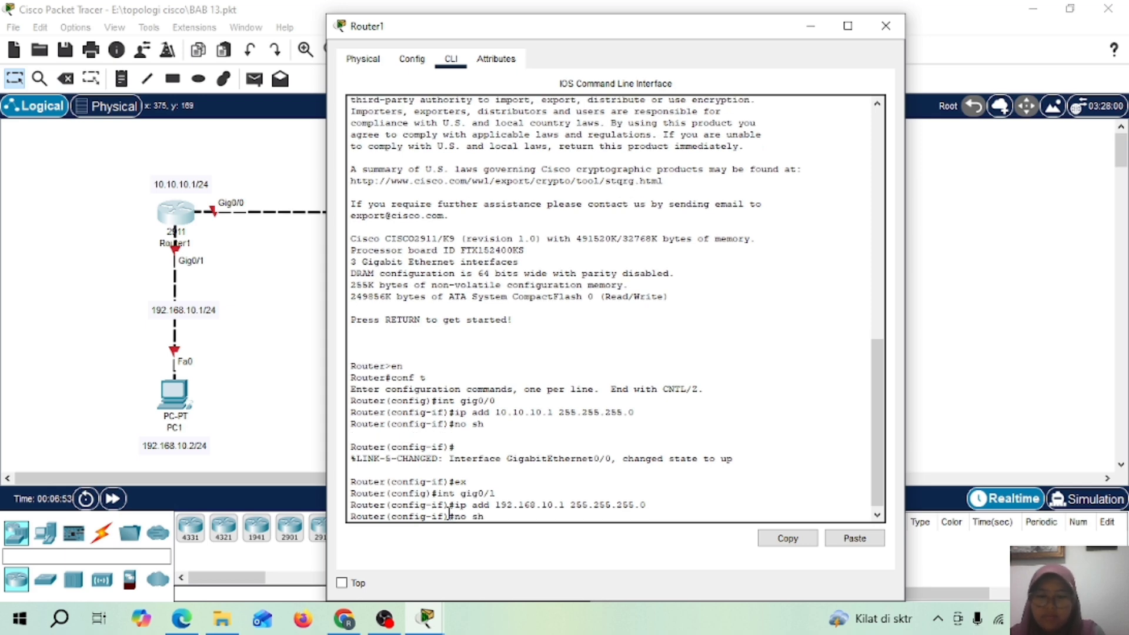
type(" sh")
key("Return")
key("Return")
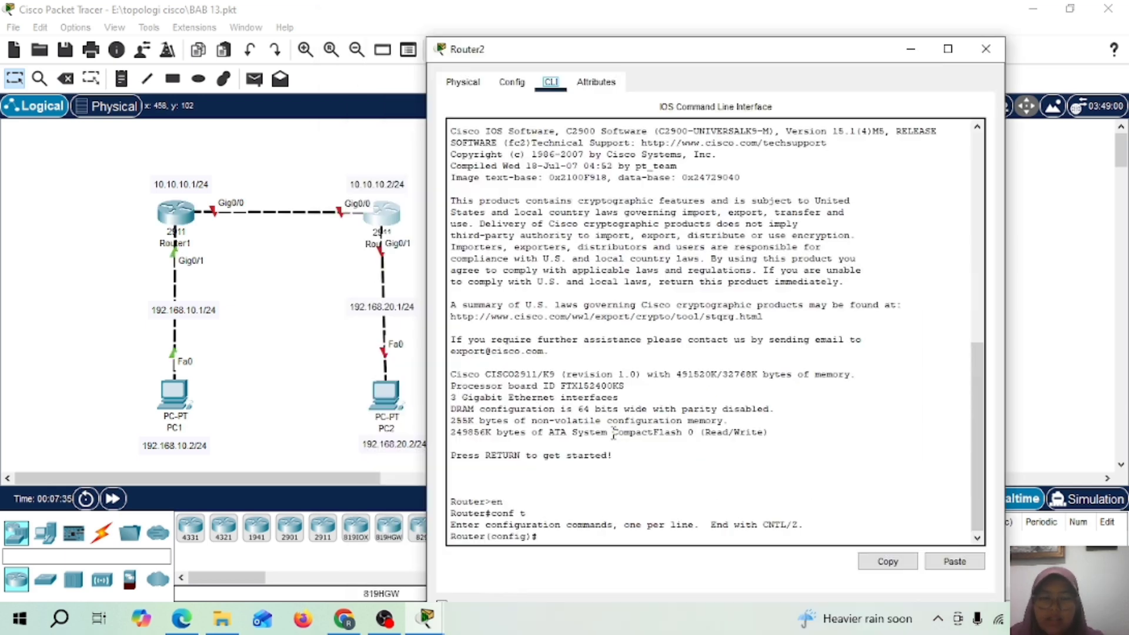
In Router2's command line, assign IP address 10.10.10.2 with mask 255.255.255.0 to interface gig0/0
left_click(551, 536)
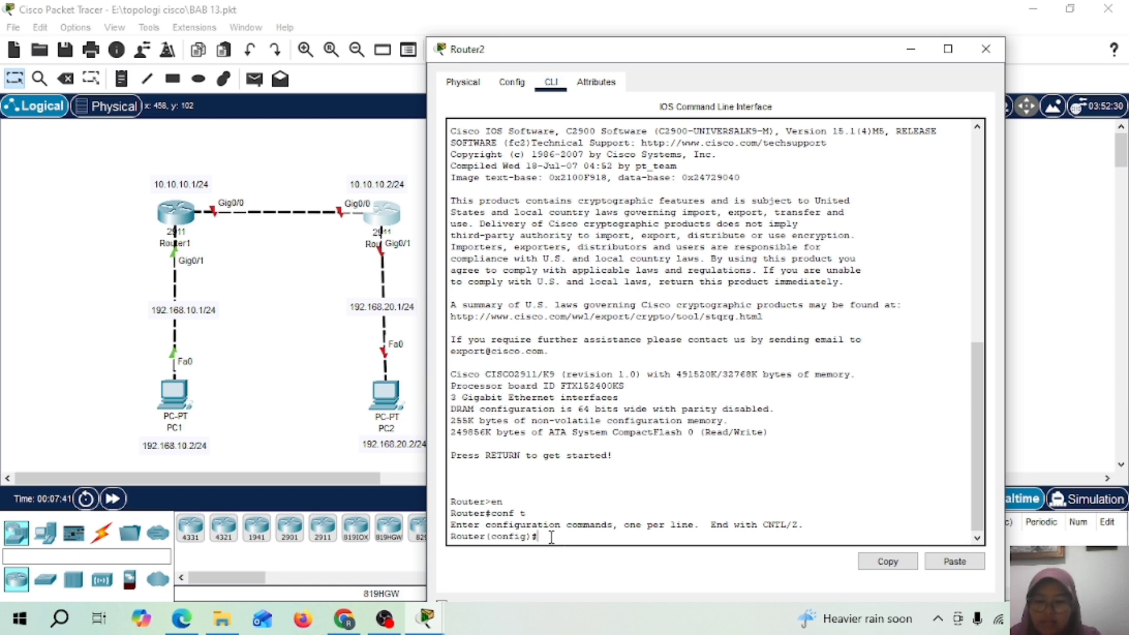
type("int gig0/0")
key("Return")
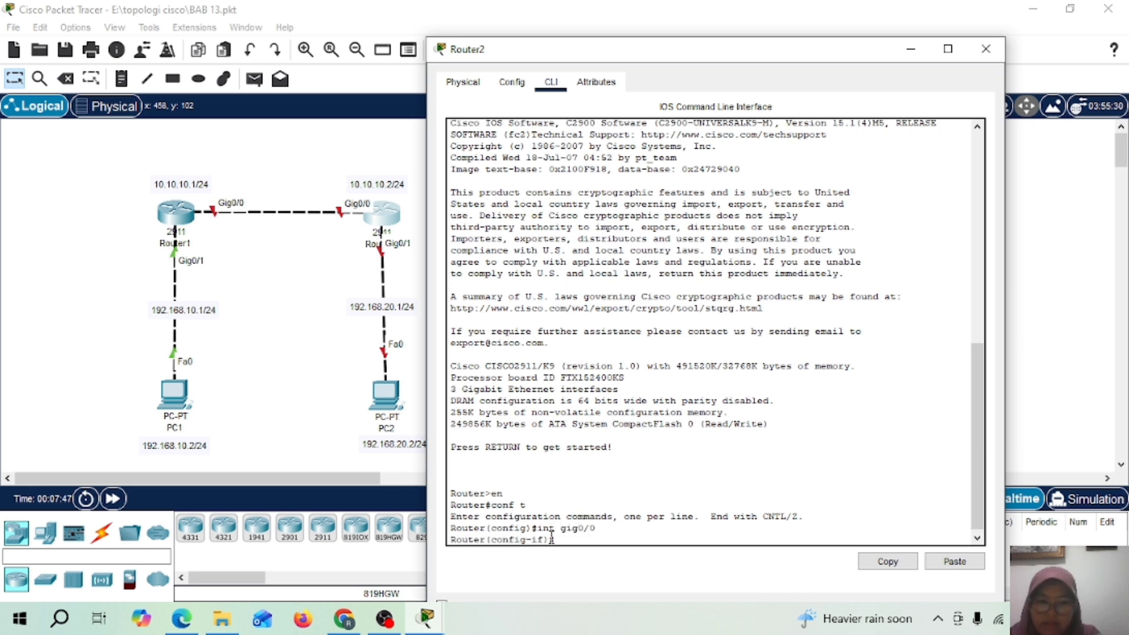
type("ip add")
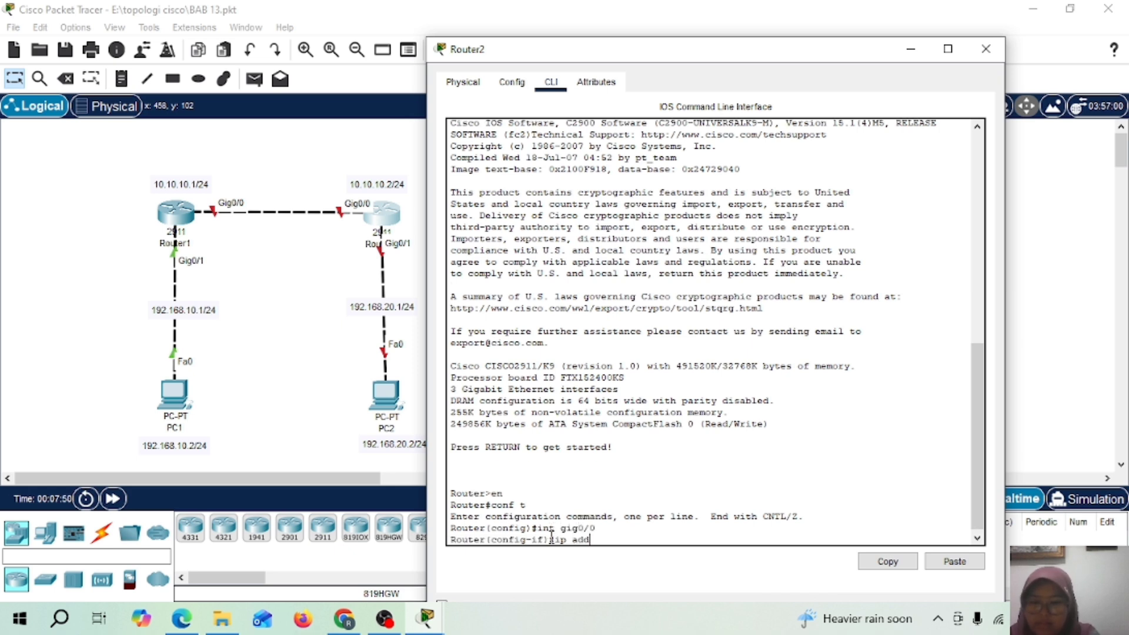
type(" 10.10.10.")
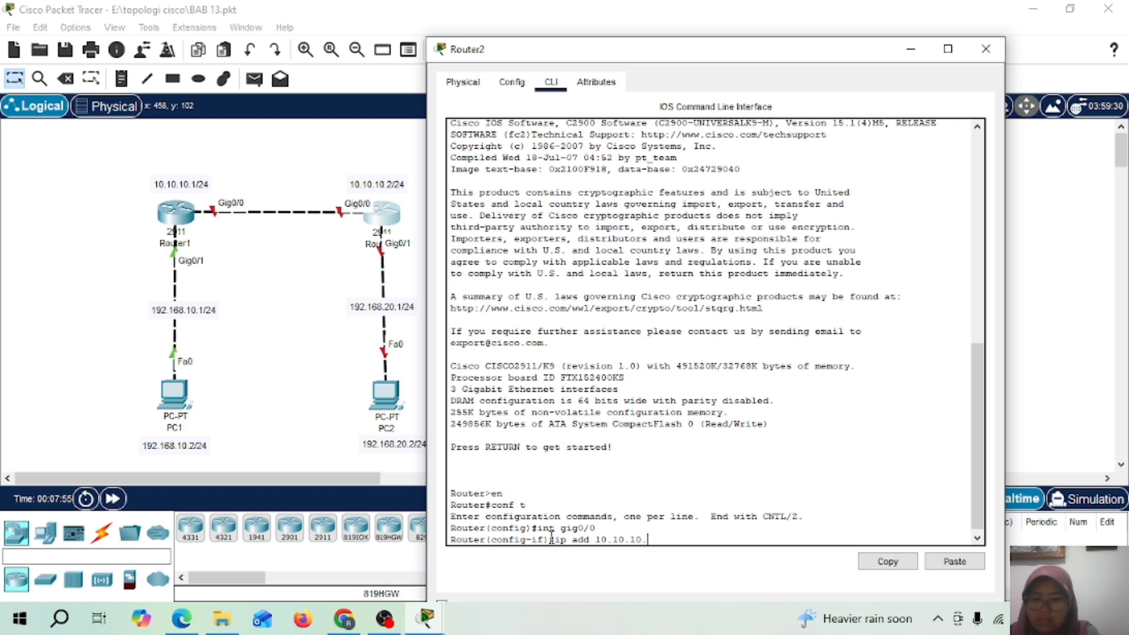
type("2 255.255.255.0")
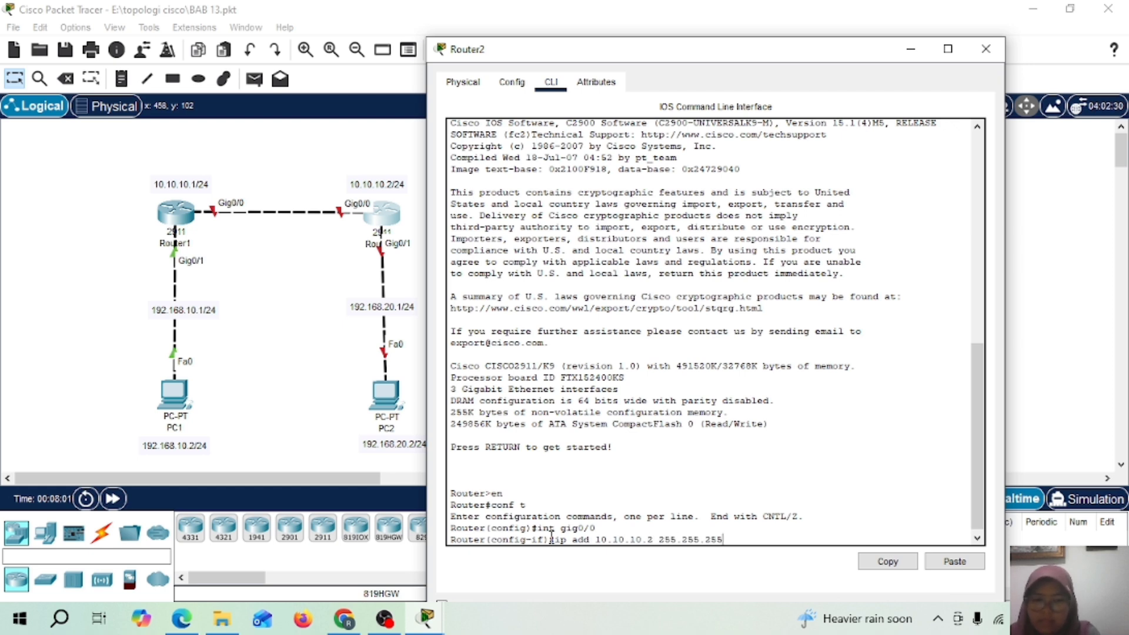
key("Return")
Enable Router2's gig0/0 interface with no shutdown and exit to global configuration mode
type("no")
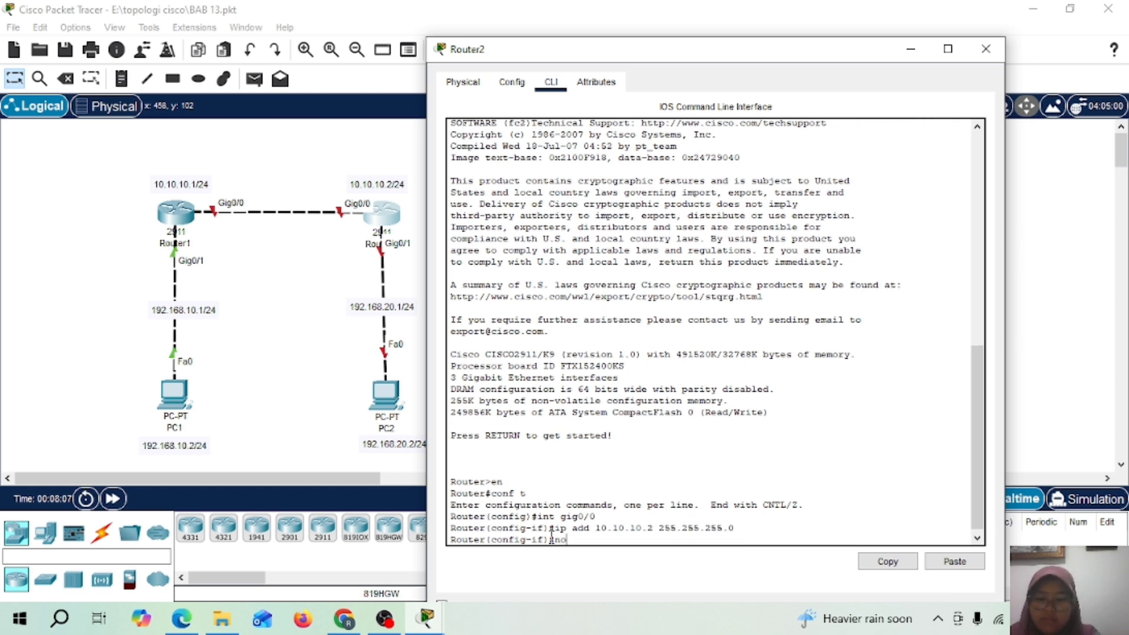
type(" sh")
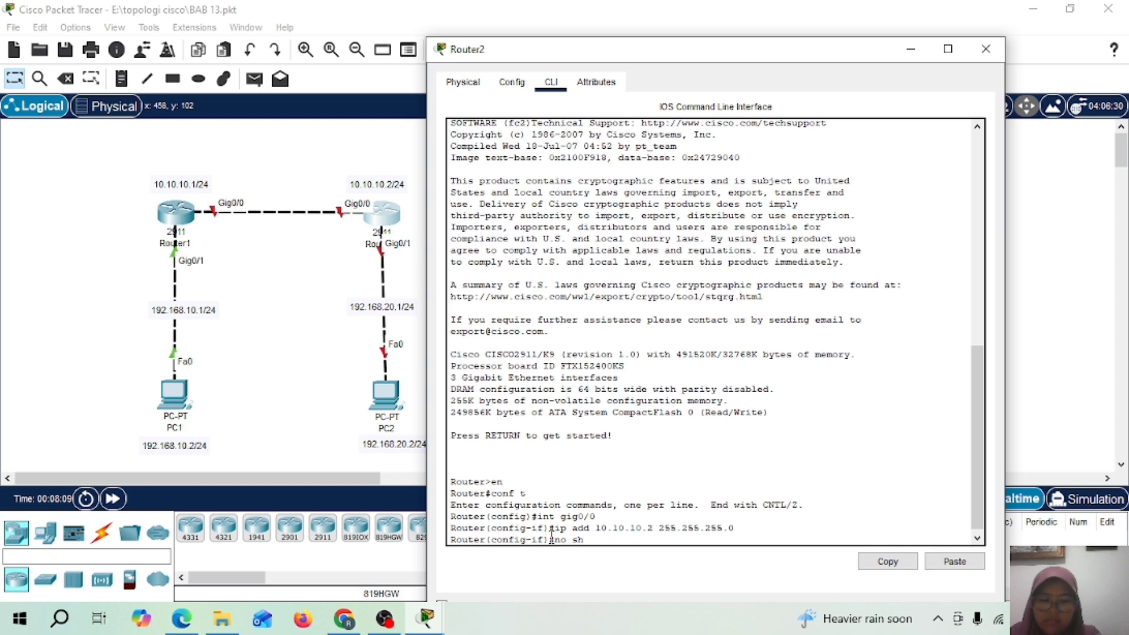
key("Return")
type("ex")
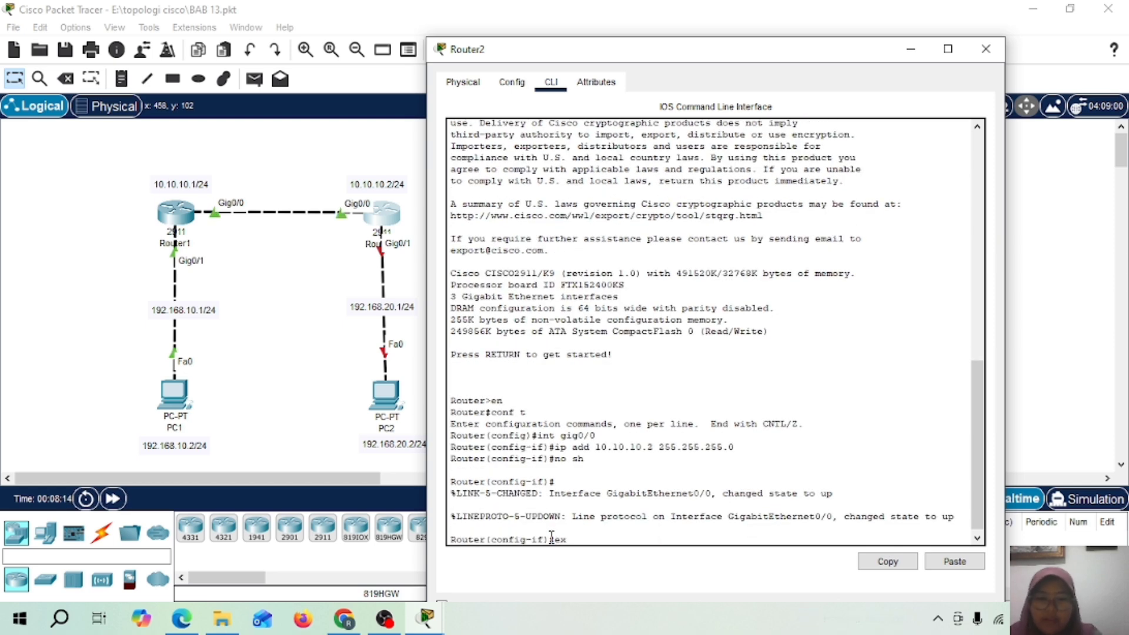
key("Return")
Assign IP address 192.168.20.1 with mask 255.255.255.0 to Router2's gig0/1 interface
type("int")
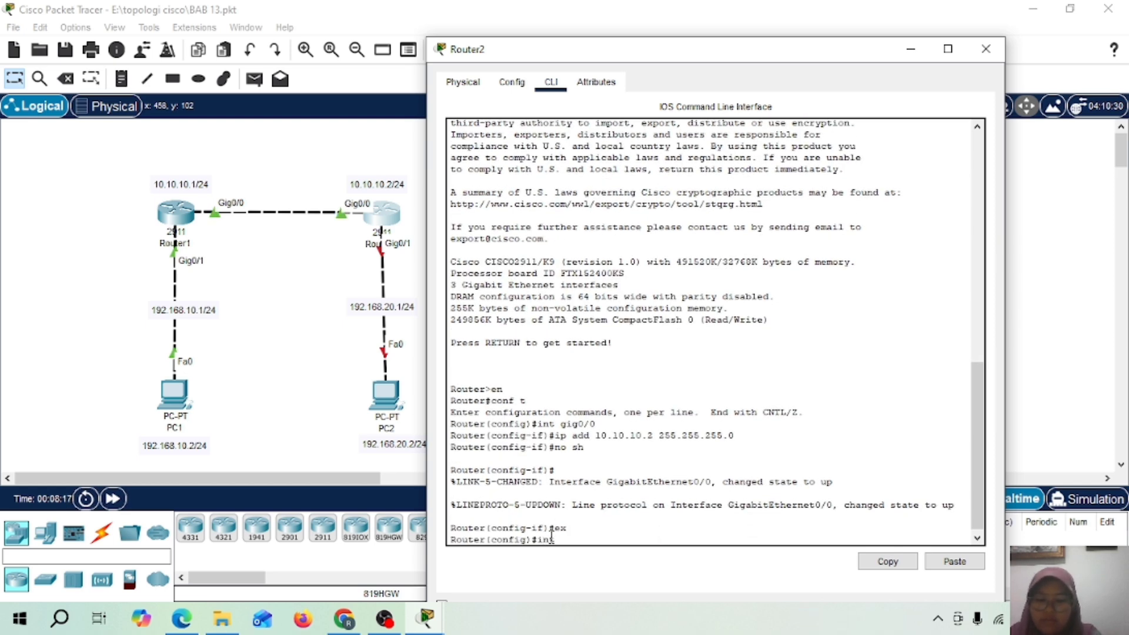
type(" gig0/1")
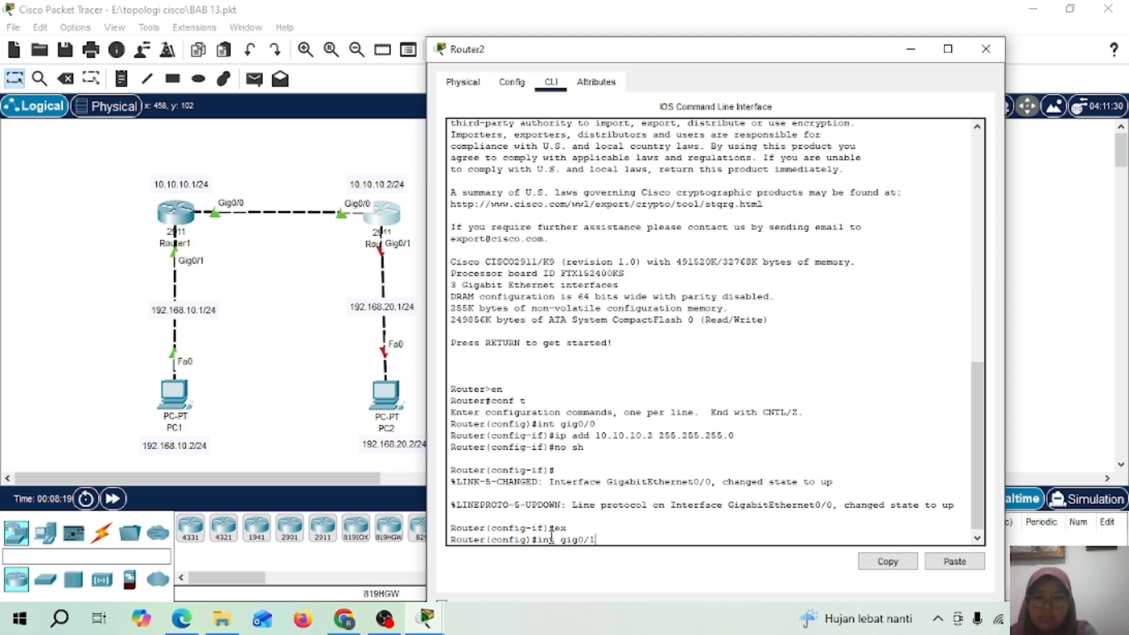
key("Return")
type("ip a")
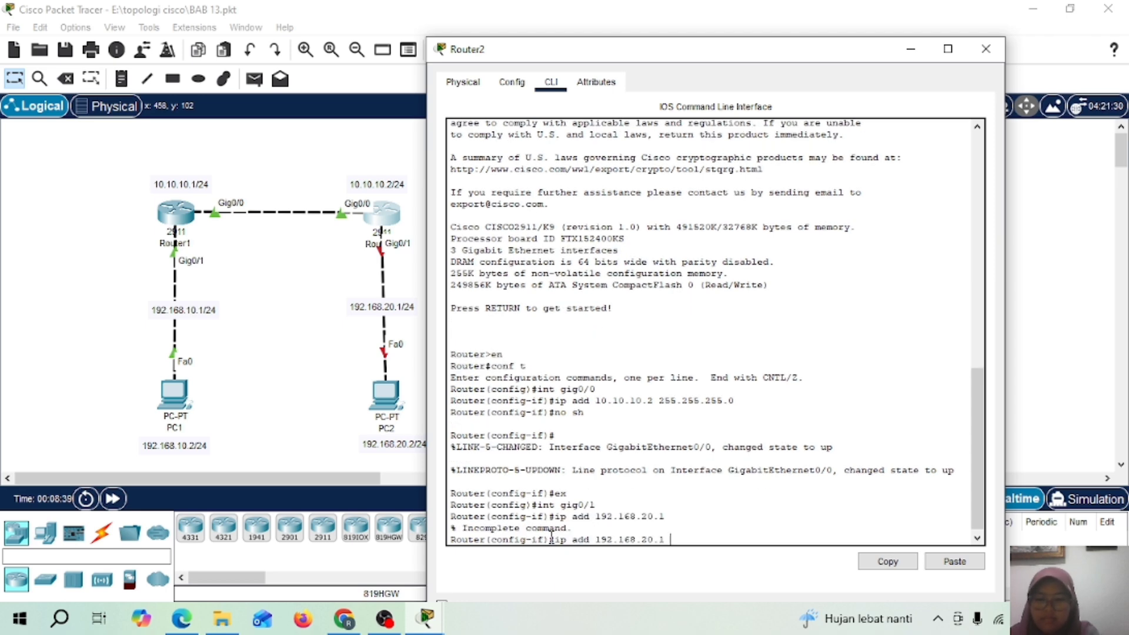
type("255.255.255.0")
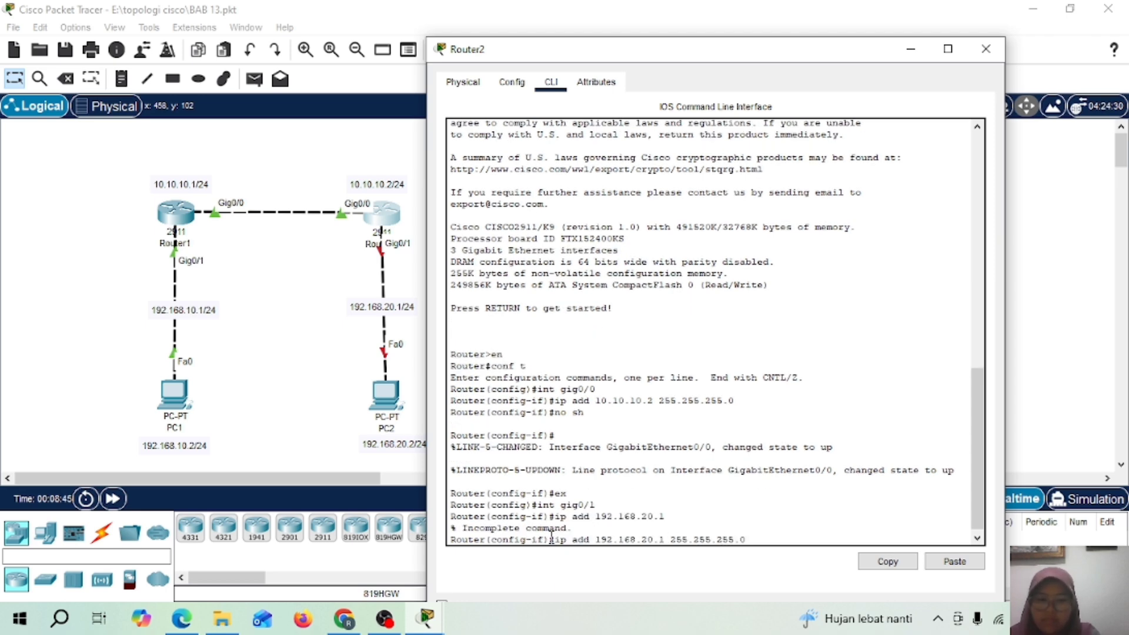
key("Return")
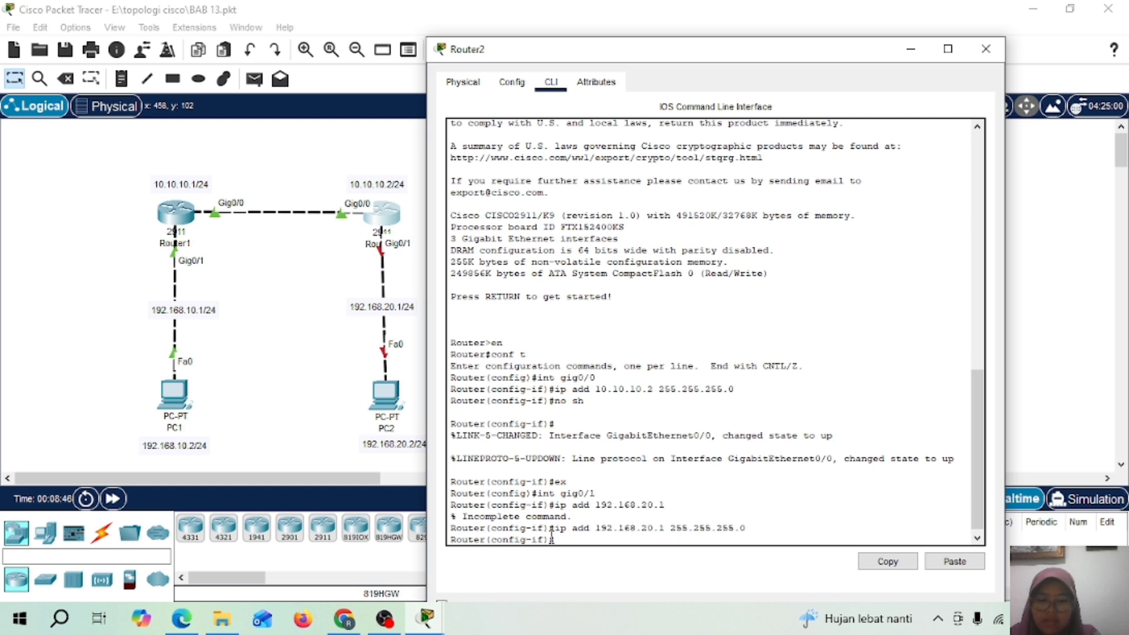
Enable Router2's gig0/1 interface with no shutdown
type("no sh")
key("Return")
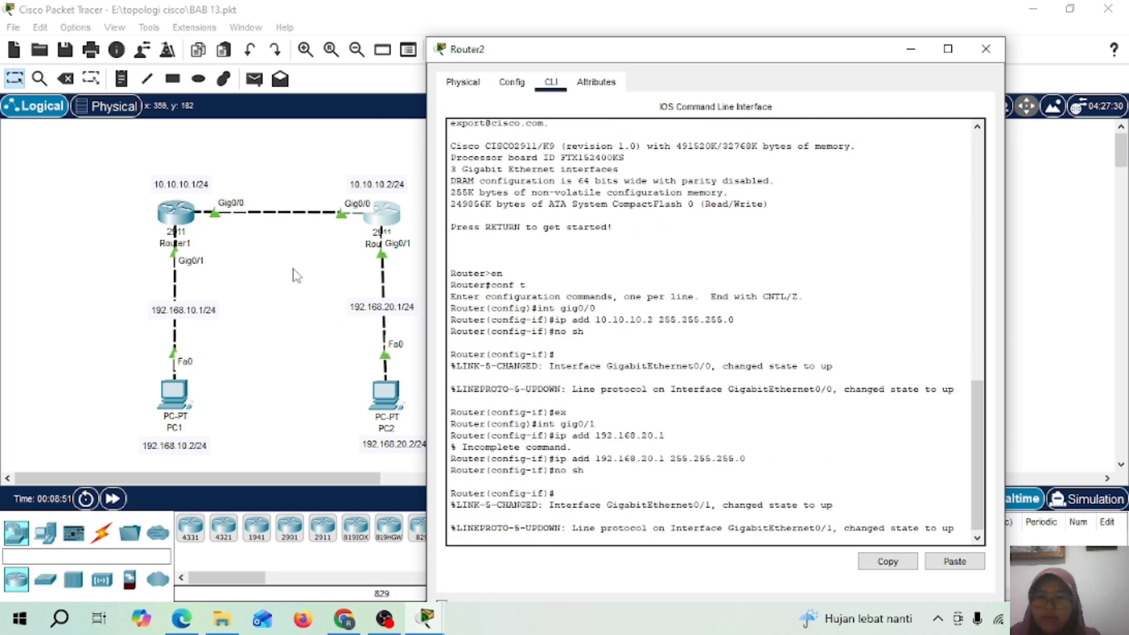
key("Return")
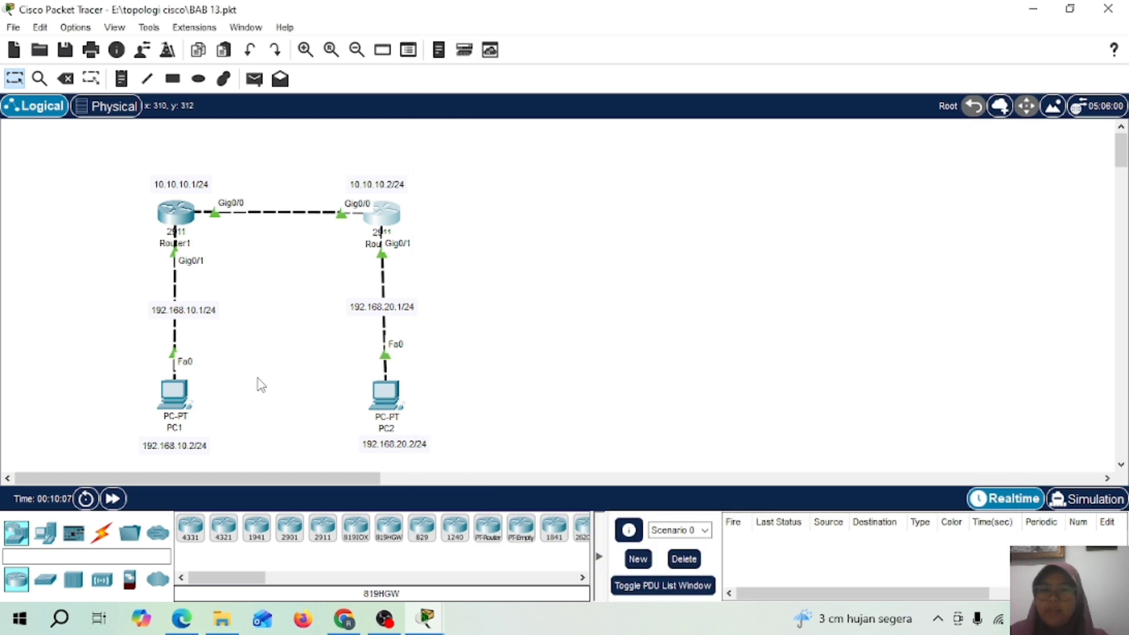
Set PC1's IPv4 address to 192.168.10.2 with subnet mask 255.255.255.0
left_click(180, 403)
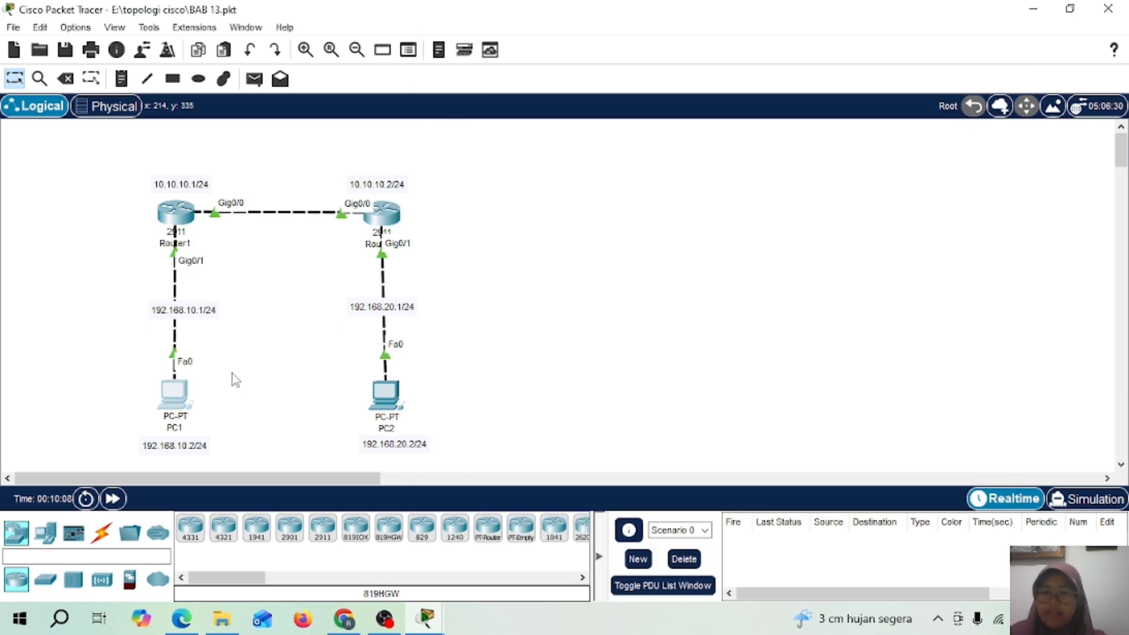
left_click(541, 173)
type("192.")
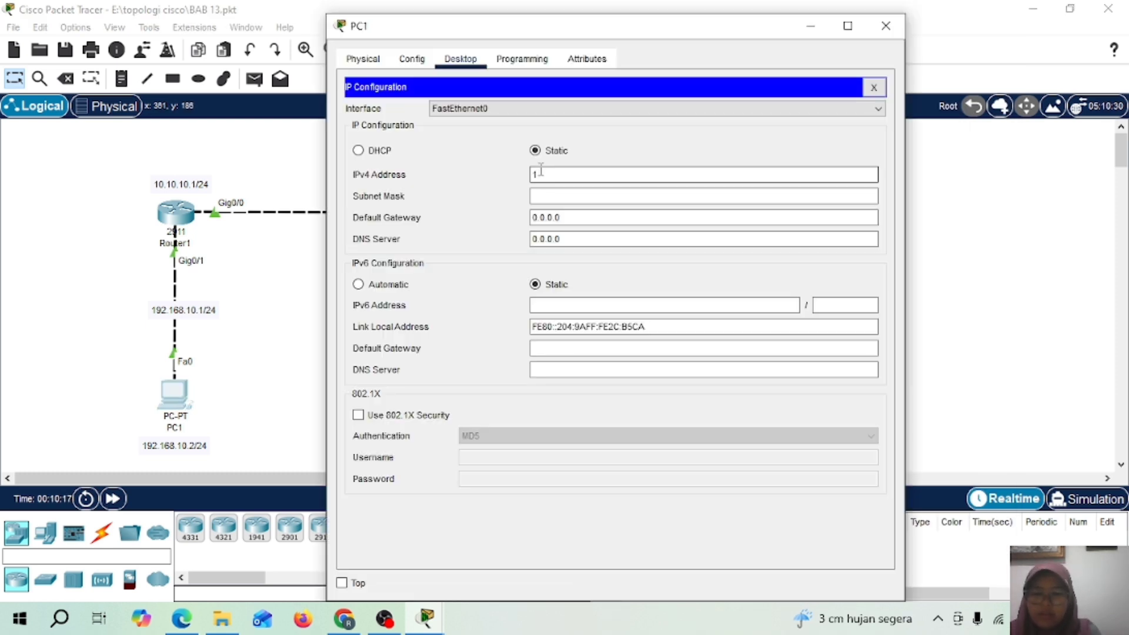
type("168")
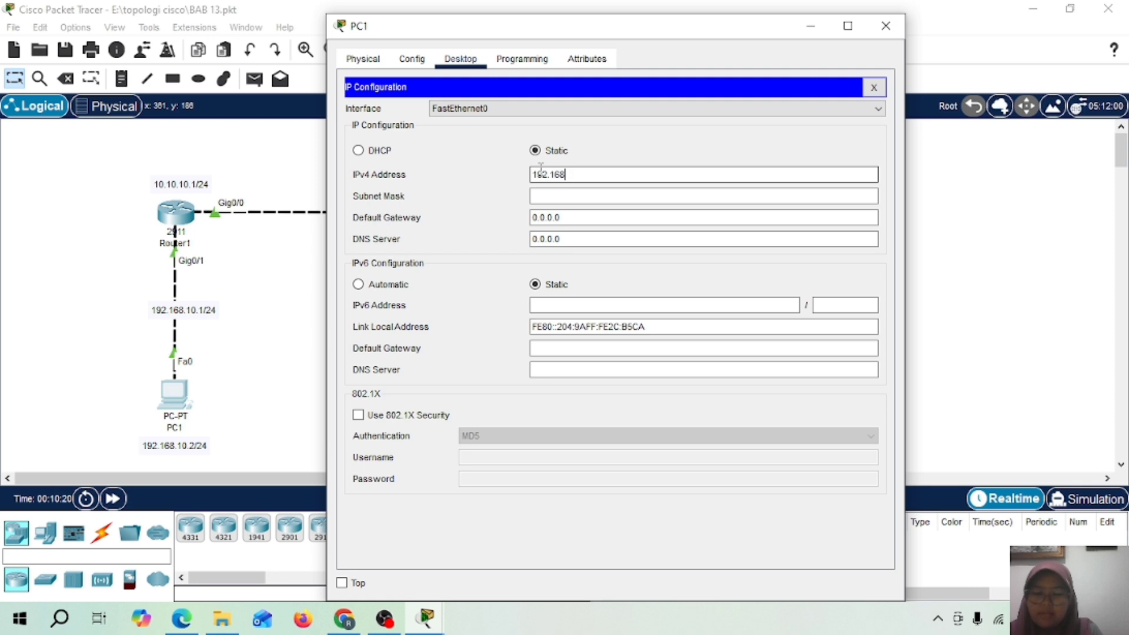
type(".10.2")
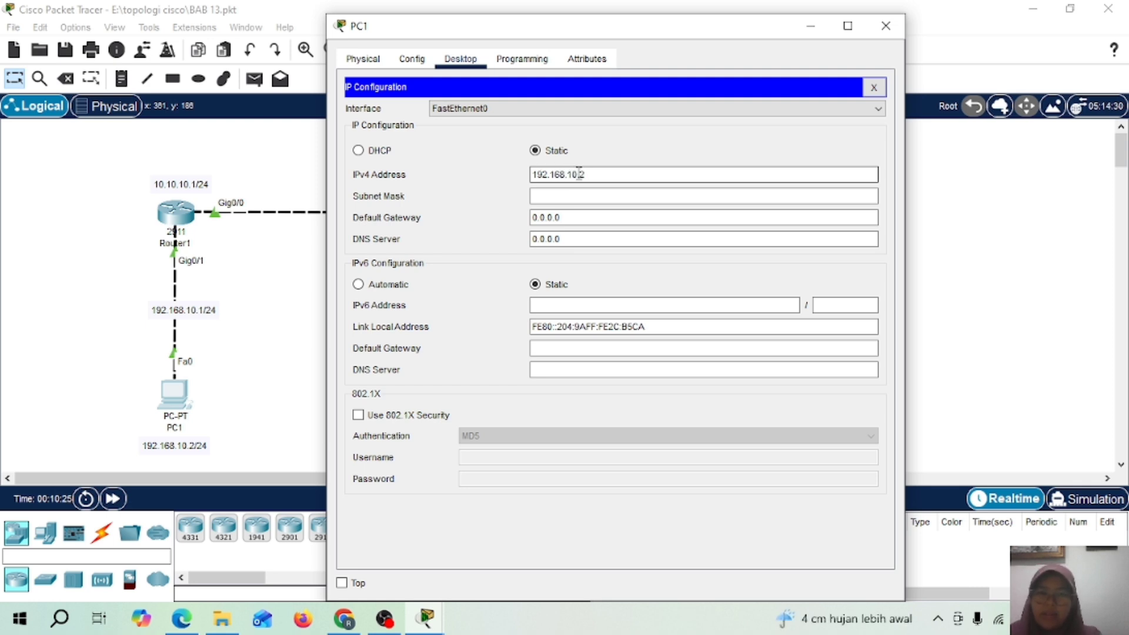
left_click(541, 172, "shift")
left_click_drag(539, 170, 523, 176)
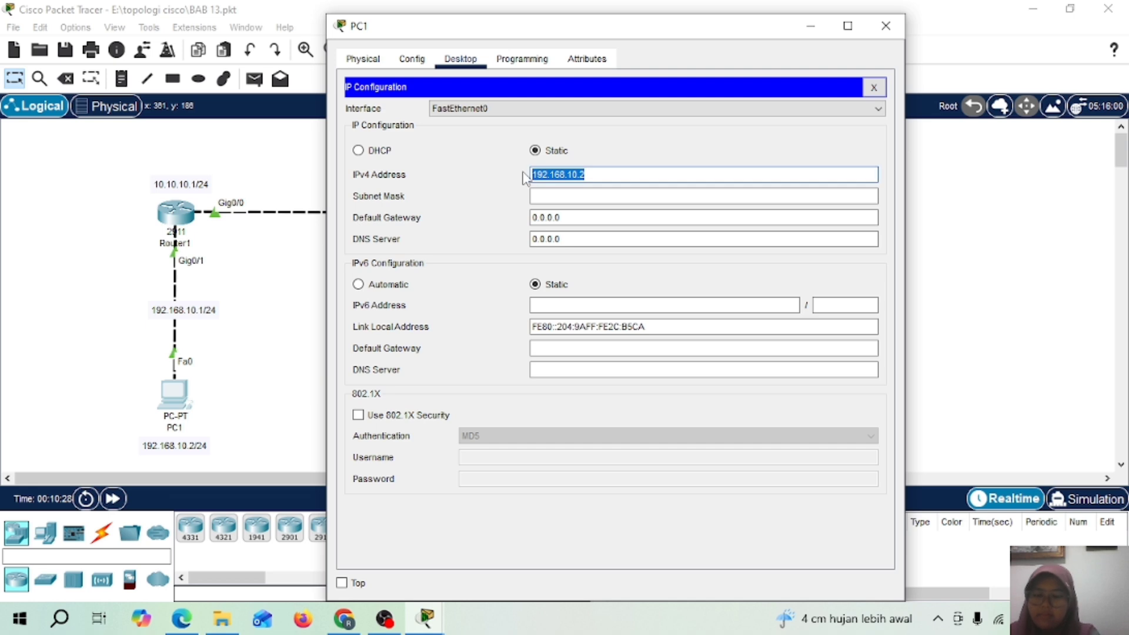
left_click(561, 195)
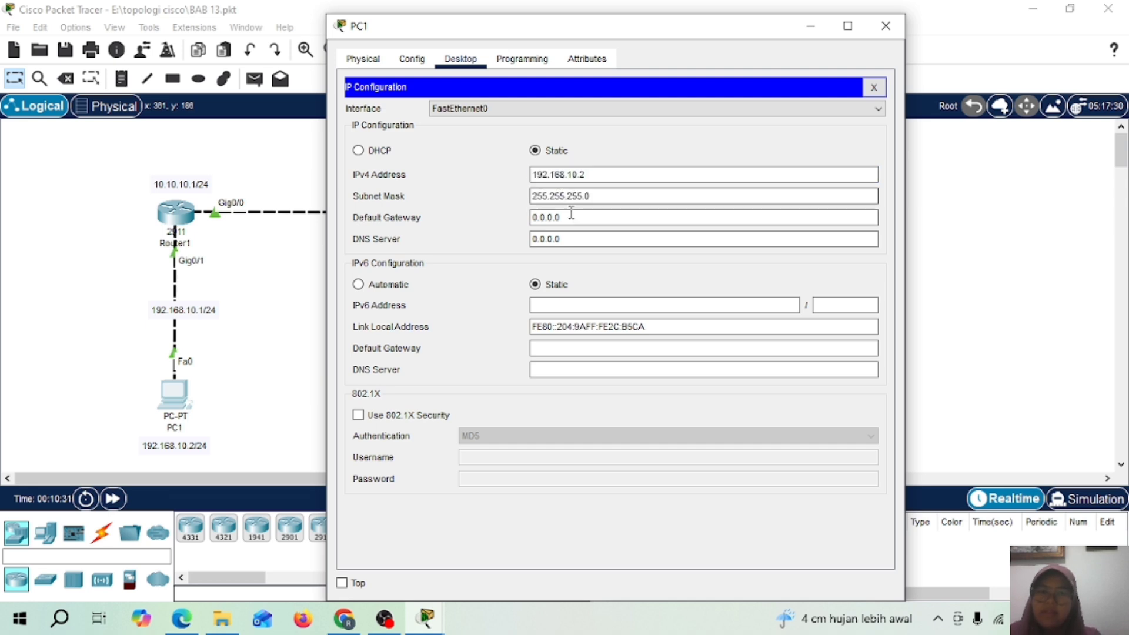
Set PC1's default gateway to 192.168.10.1 and close its configuration window
left_click(570, 215)
key("BackSpace")
key("BackSpace")
key("BackSpace")
key("BackSpace")
key("BackSpace")
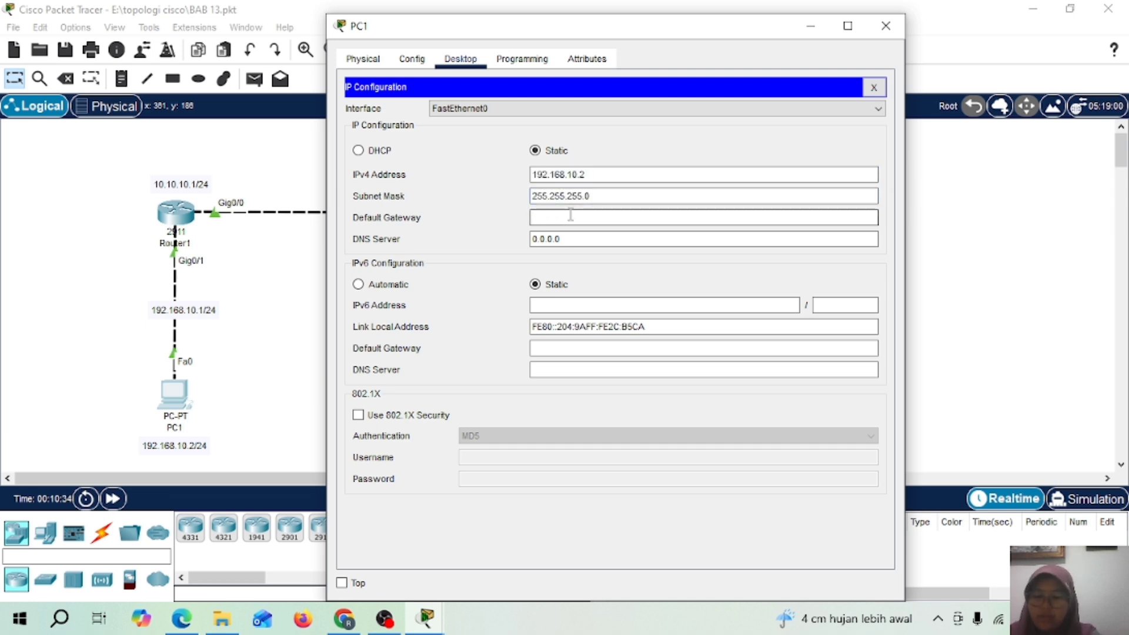
type("192.168.10.2")
key("BackSpace")
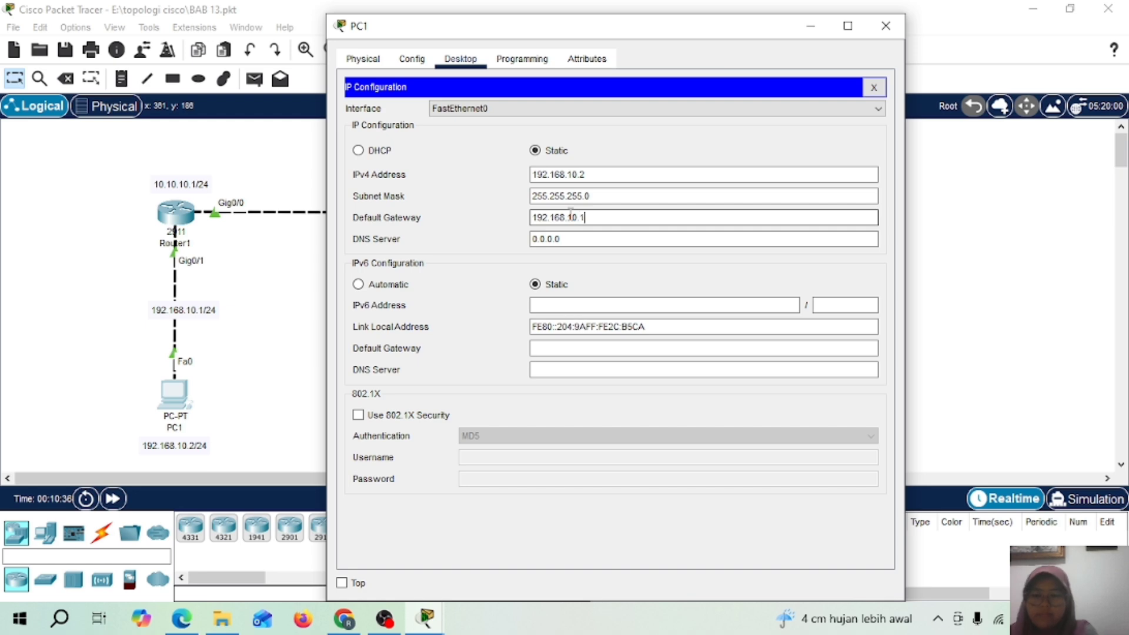
left_click(886, 26)
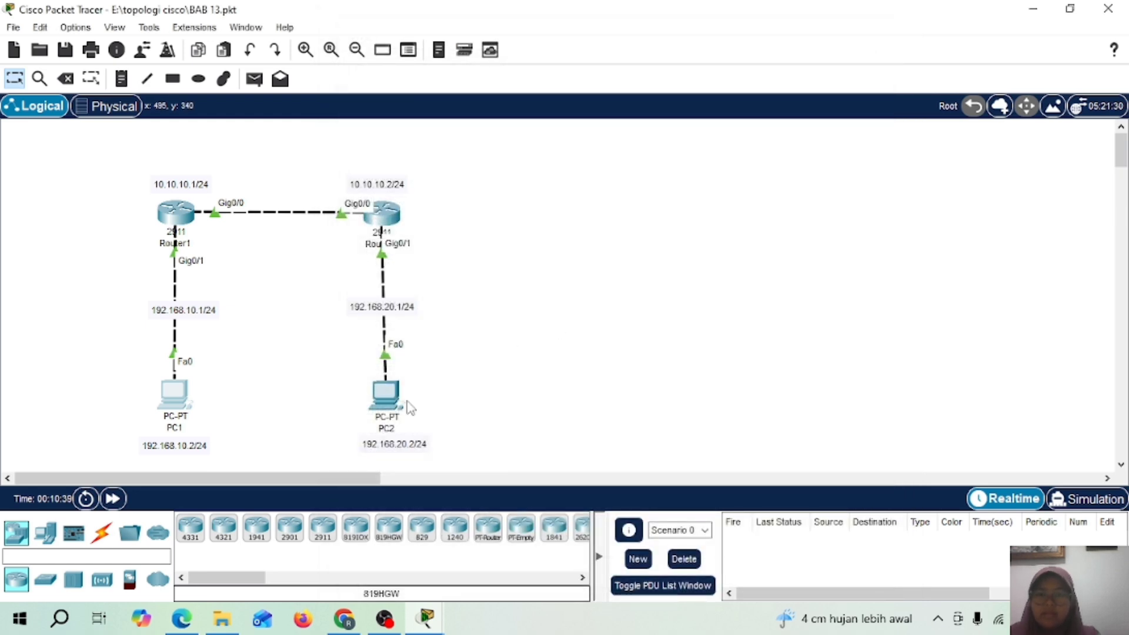
Set PC2's IPv4 address to 192.168.20.2 with subnet mask 255.255.255.0, and copy the address
left_click(386, 396)
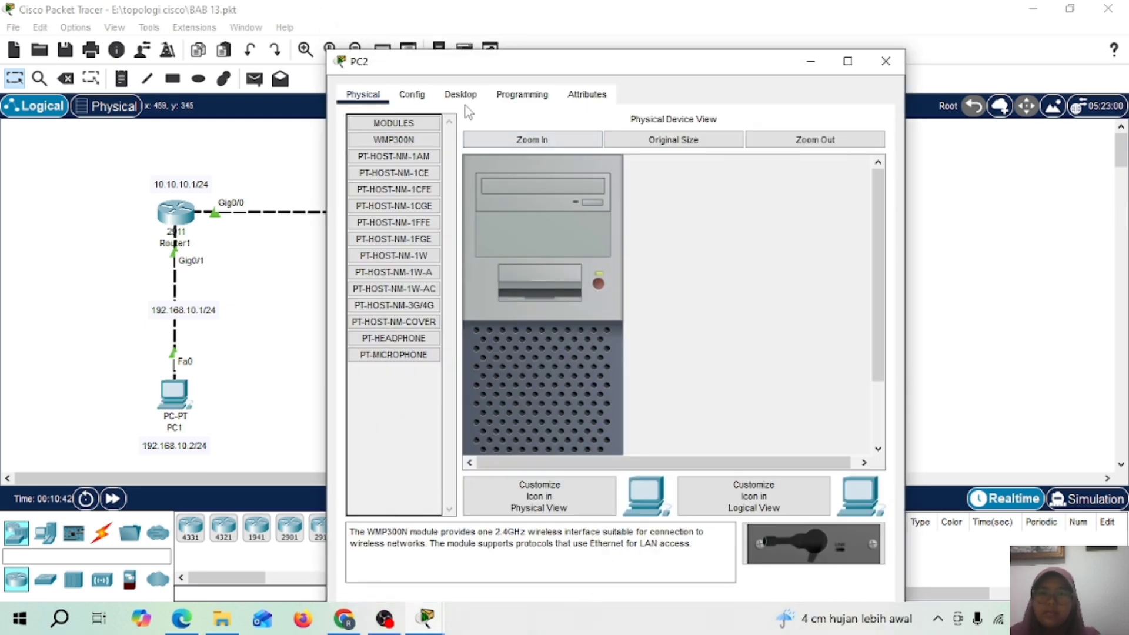
left_click(461, 96)
left_click(411, 156)
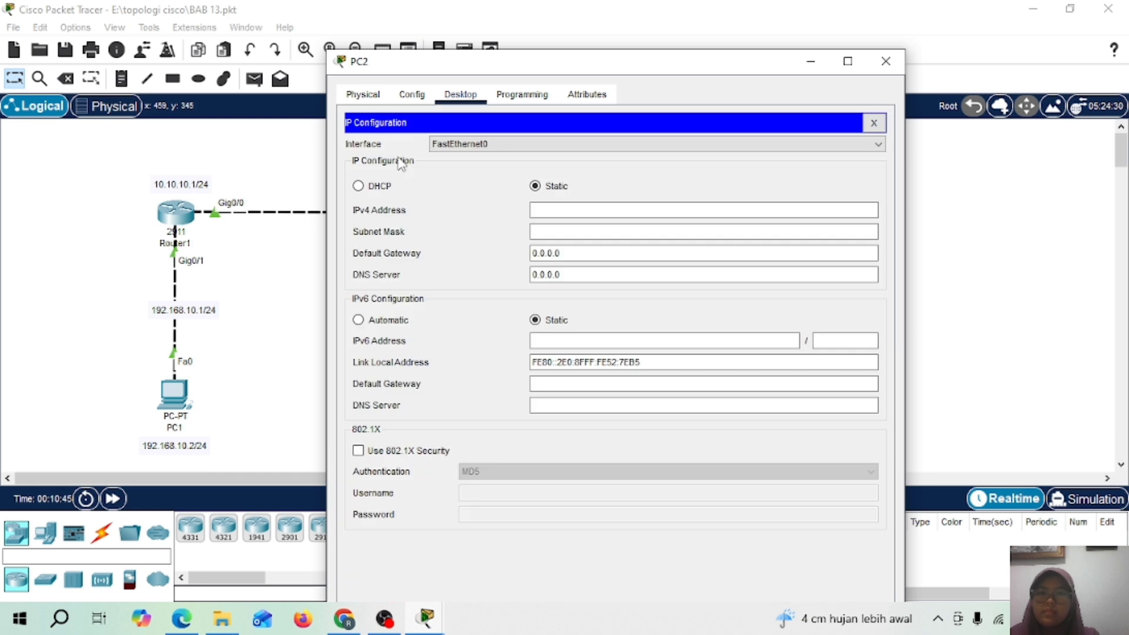
left_click(611, 212)
type("192")
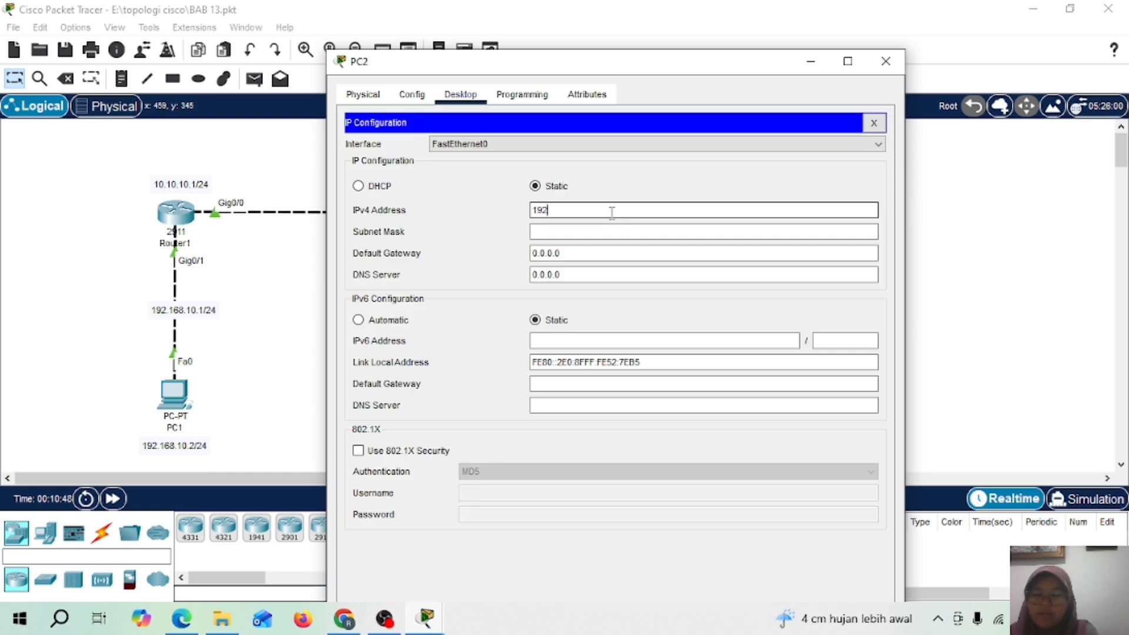
type(".168.20.2")
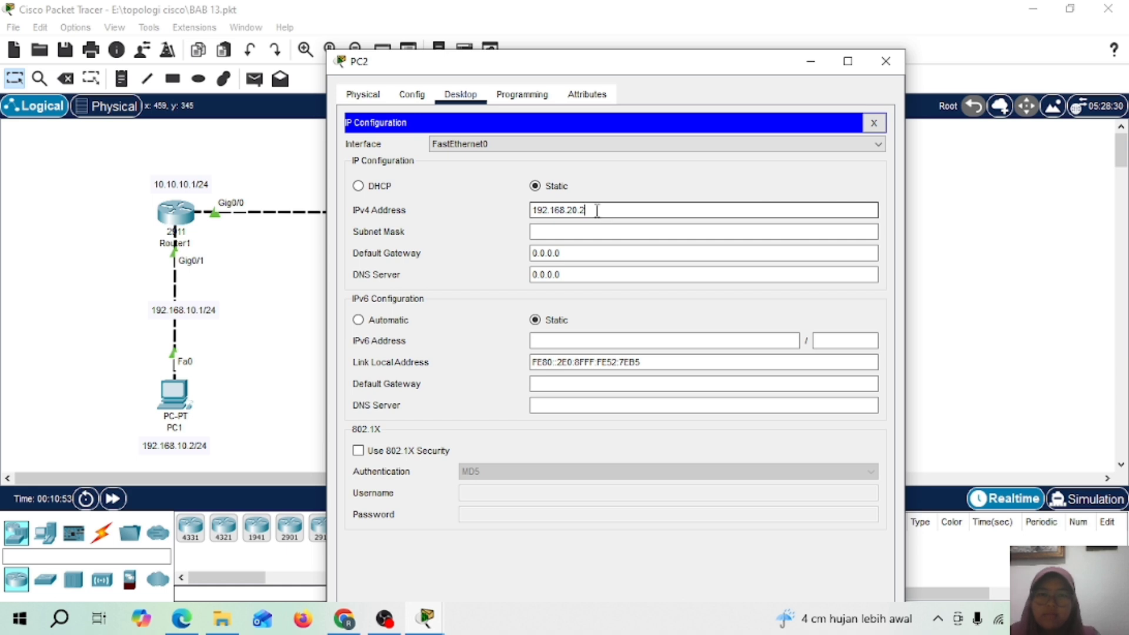
left_click_drag(591, 212, 528, 221)
key("ctrl+c")
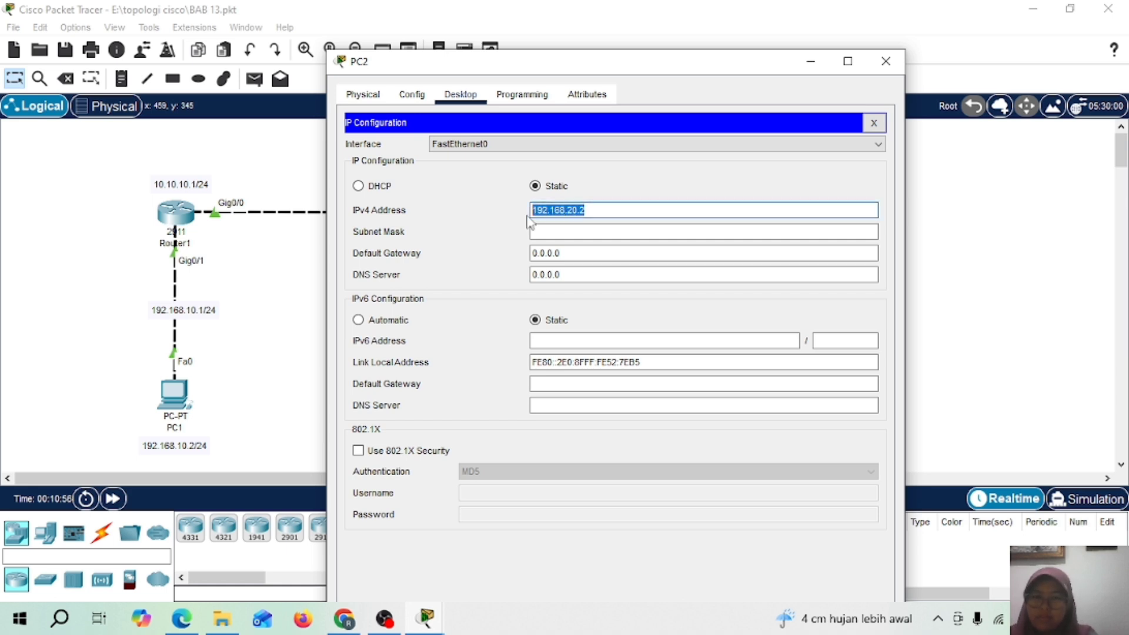
left_click(556, 231)
Clear PC2's default gateway and paste the copied IPv4 address in its place
left_click(576, 251)
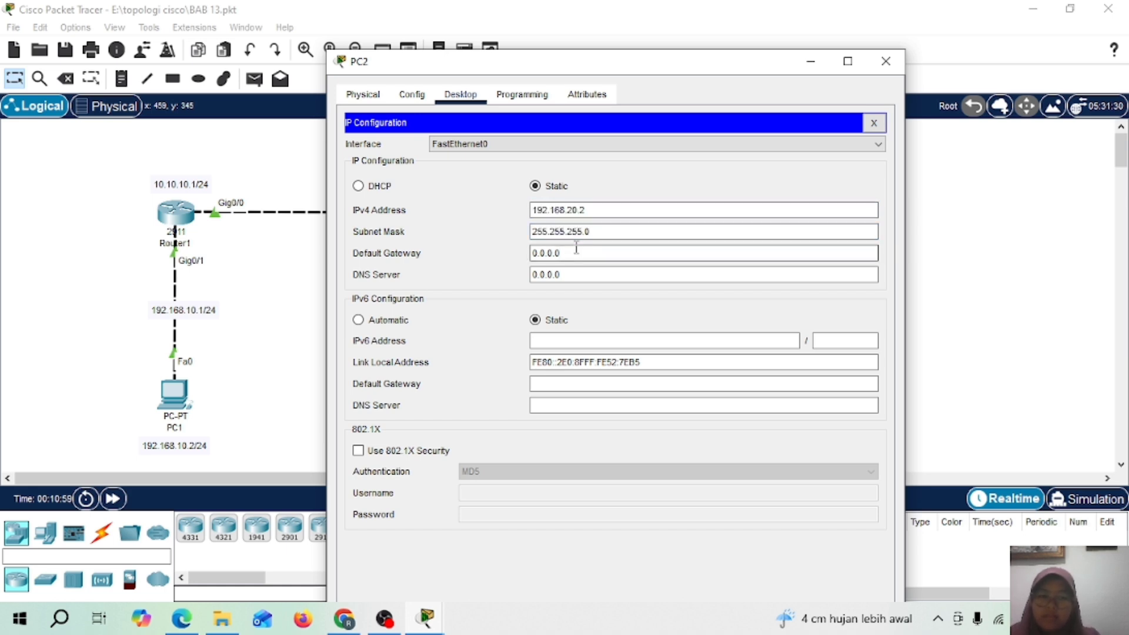
key("BackSpace")
key("BackSpace")
key("BackSpace")
key("BackSpace")
key("BackSpace")
key("BackSpace")
key("ctrl+v")
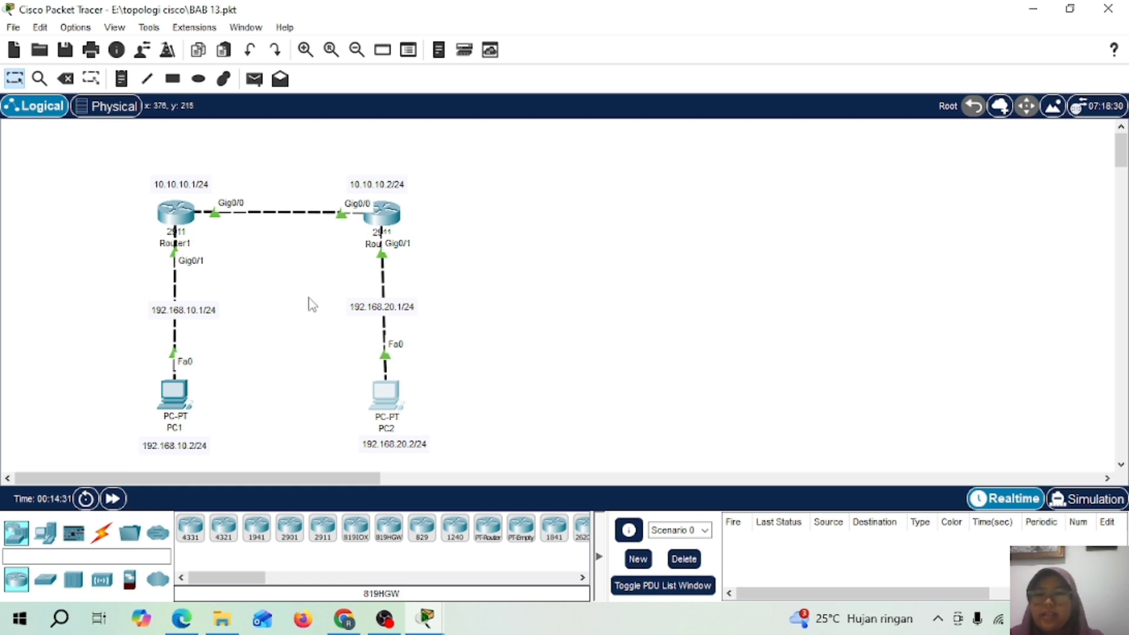
left_click(176, 215)
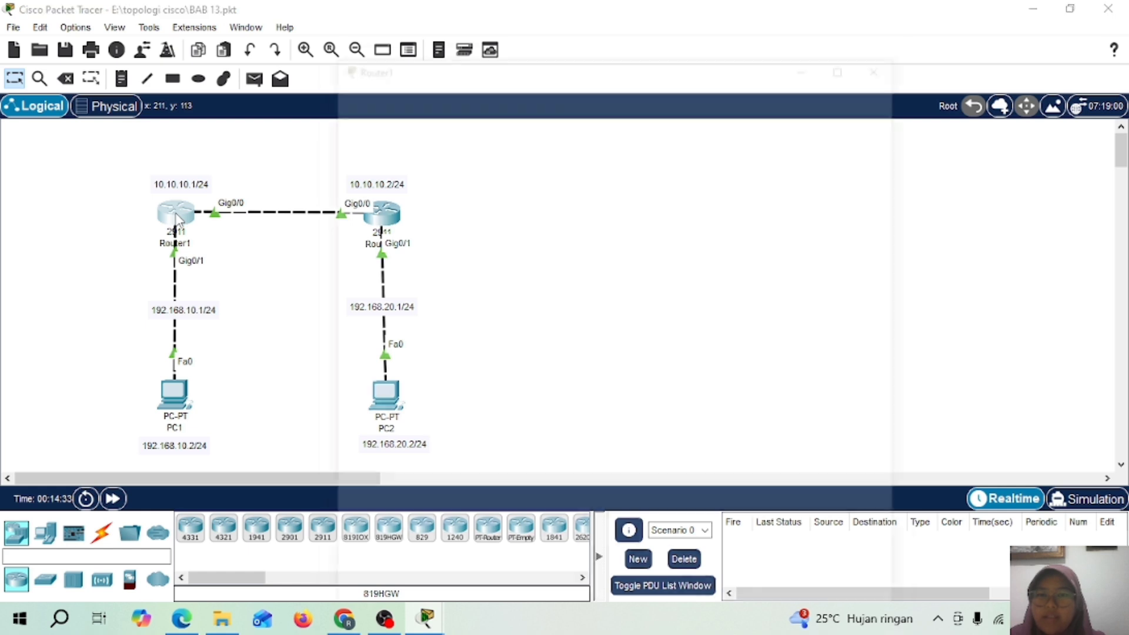
key("Return")
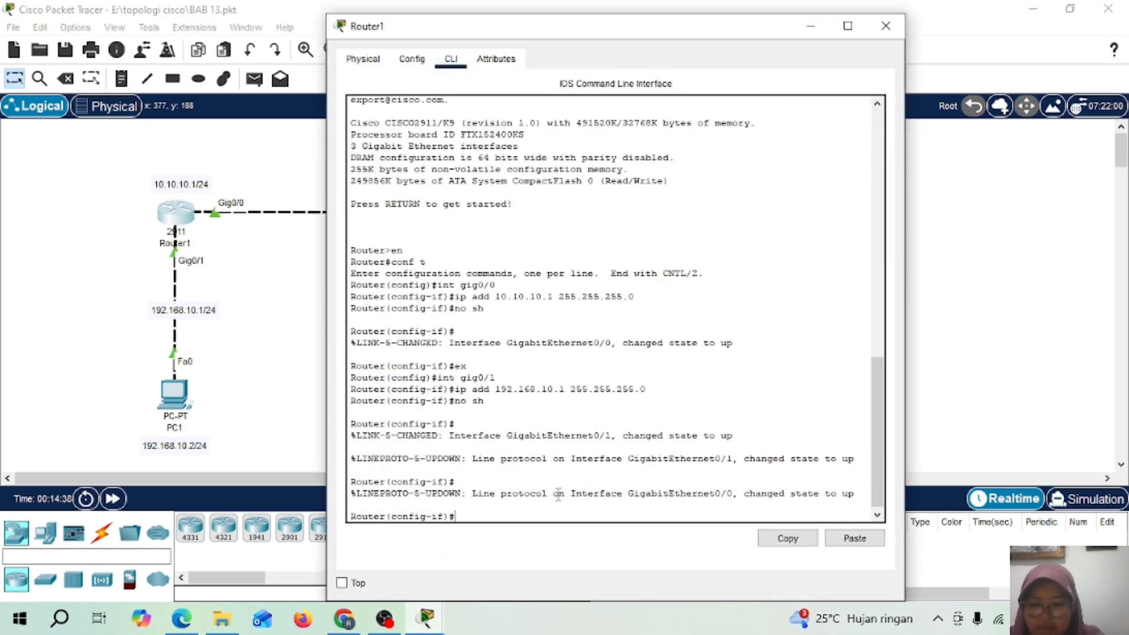
type("ip ")
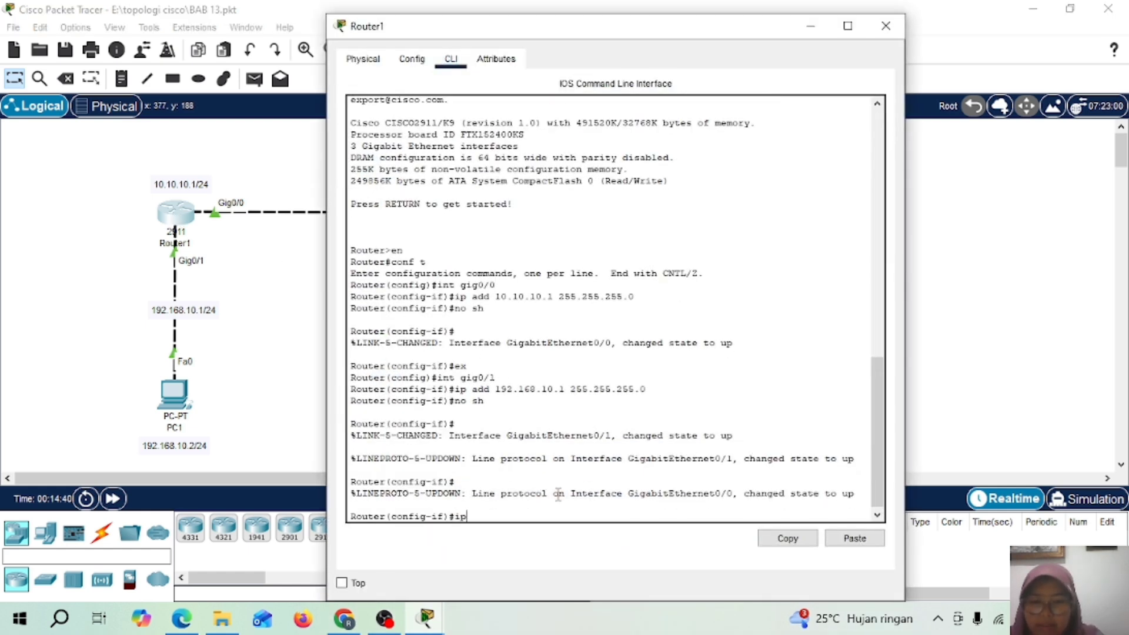
type("route")
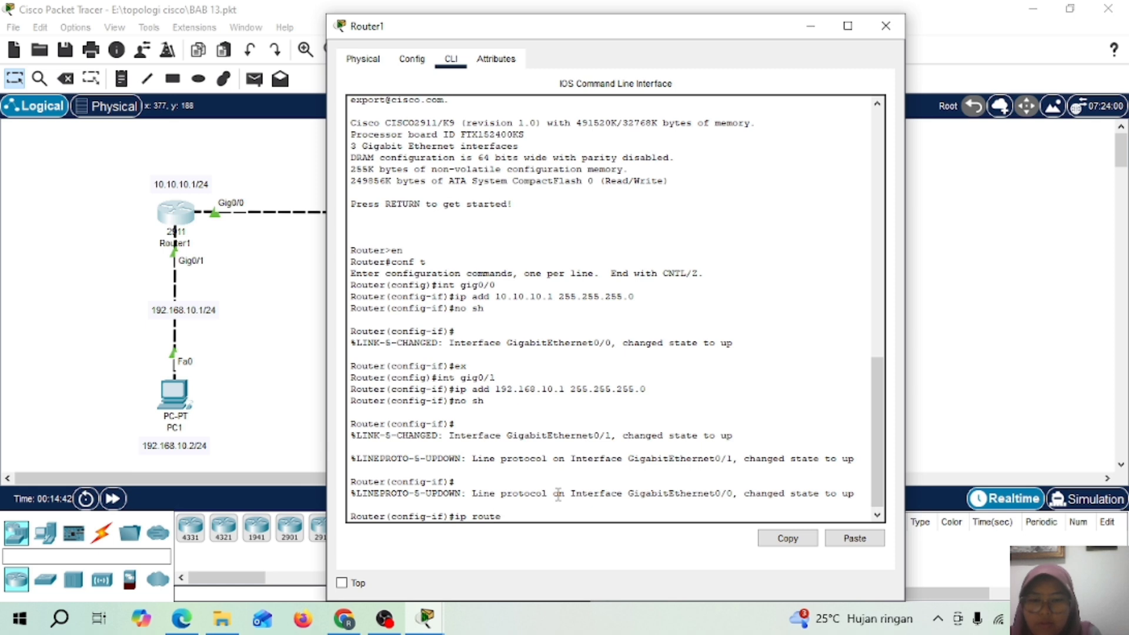
type(" 192.")
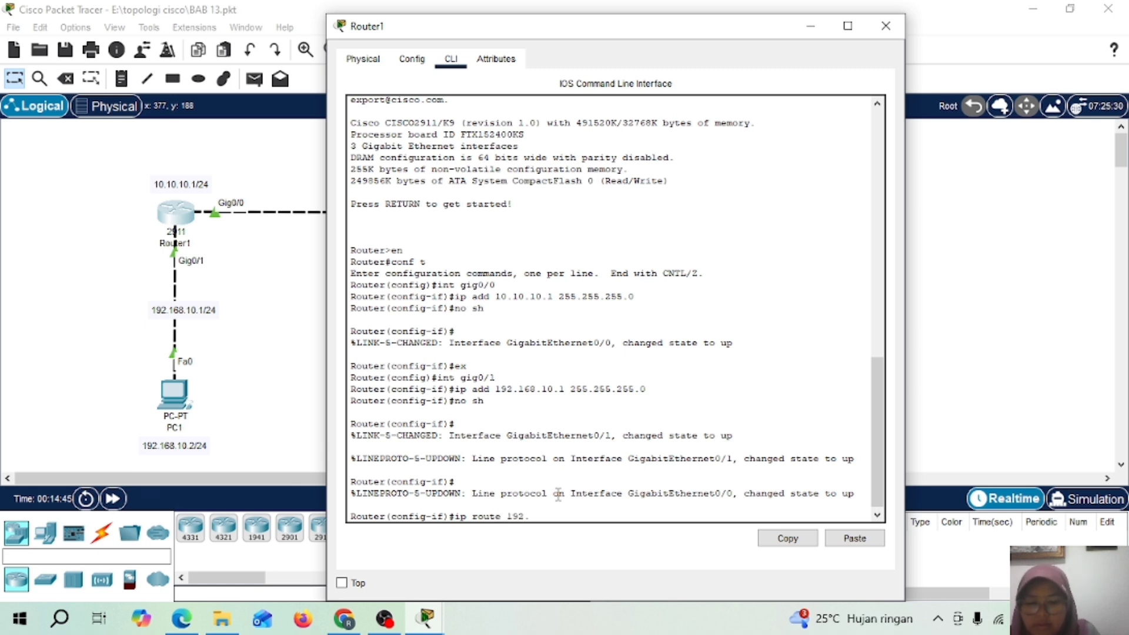
type("168.2")
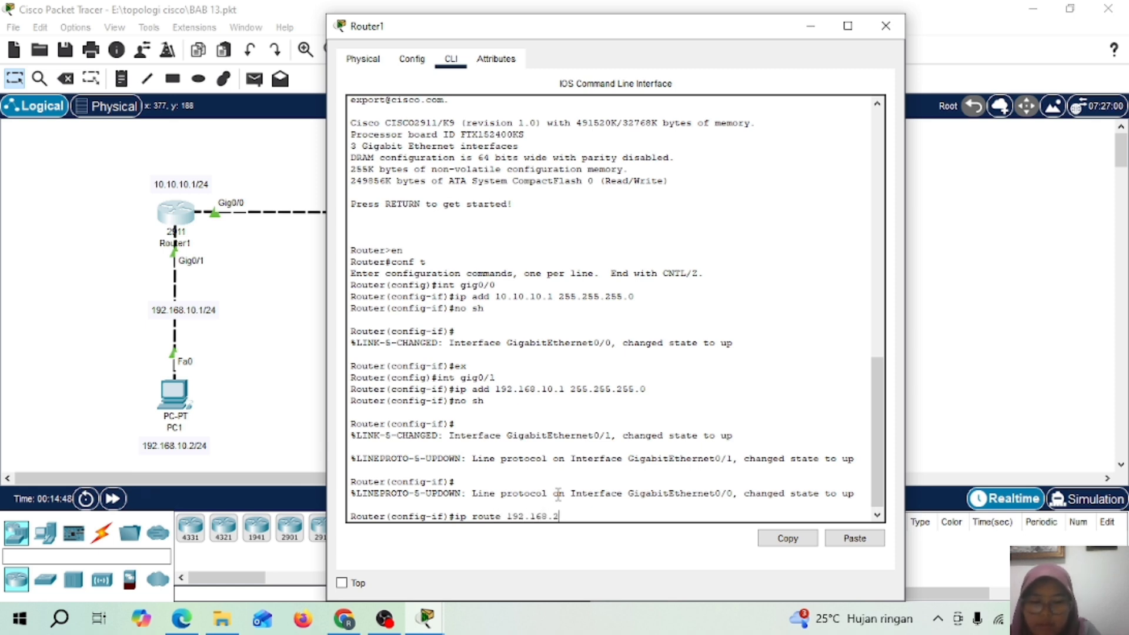
type("0.0 ")
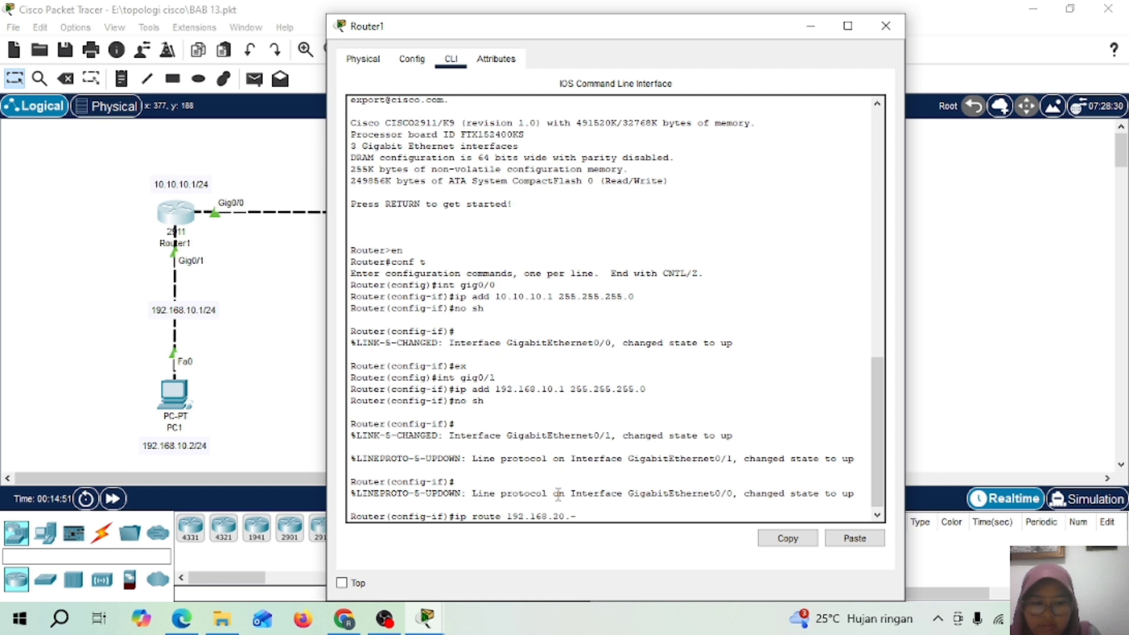
type("255")
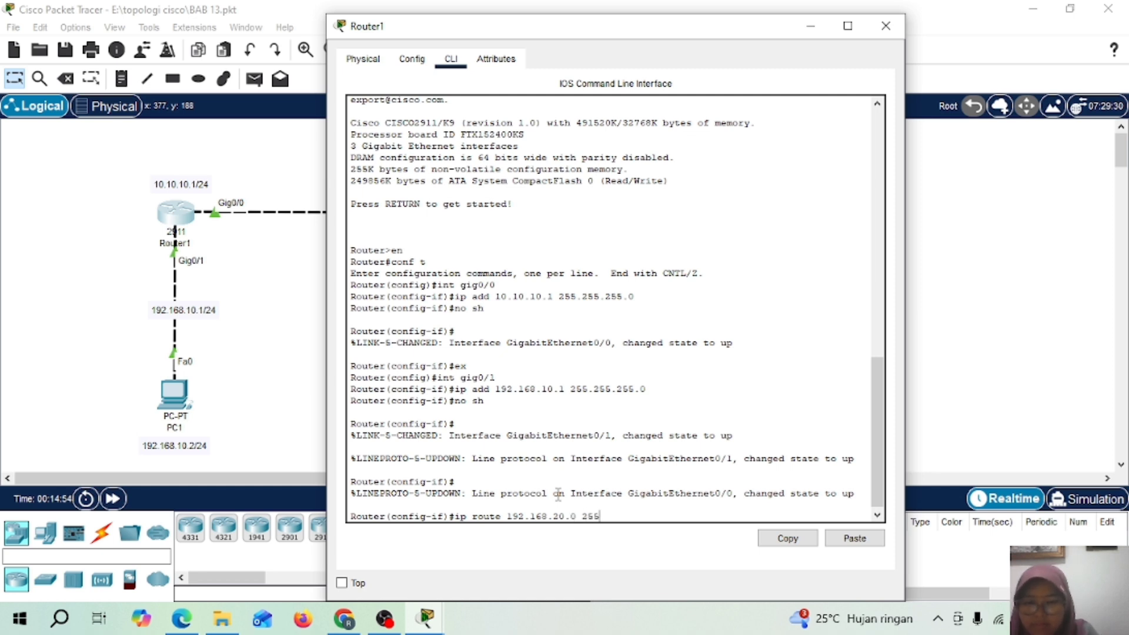
type(".255.2")
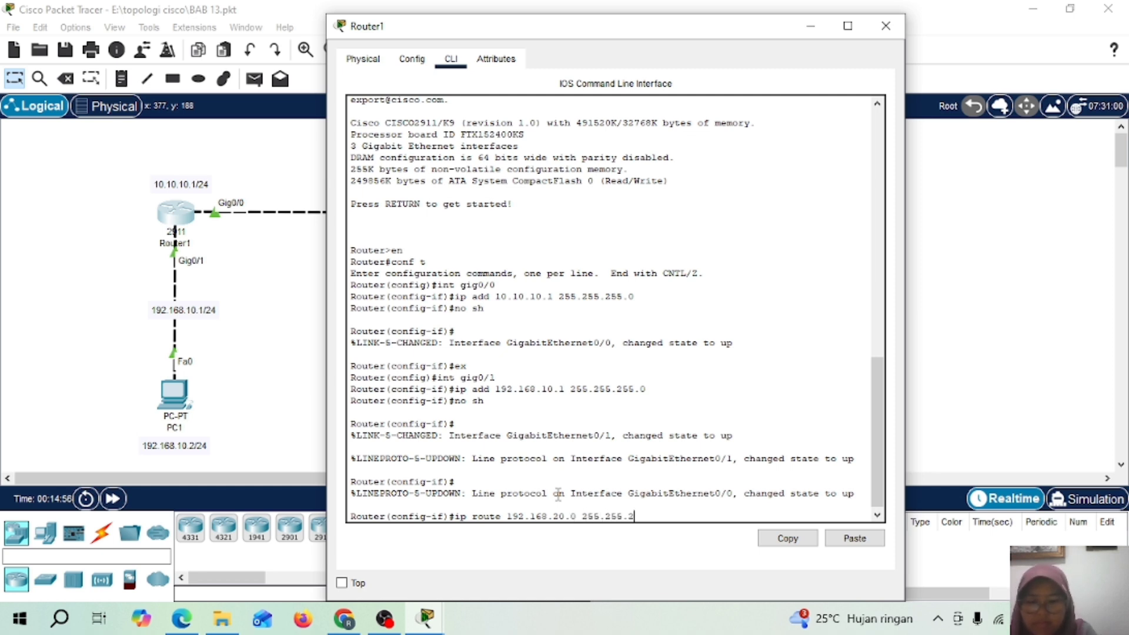
type("55.0")
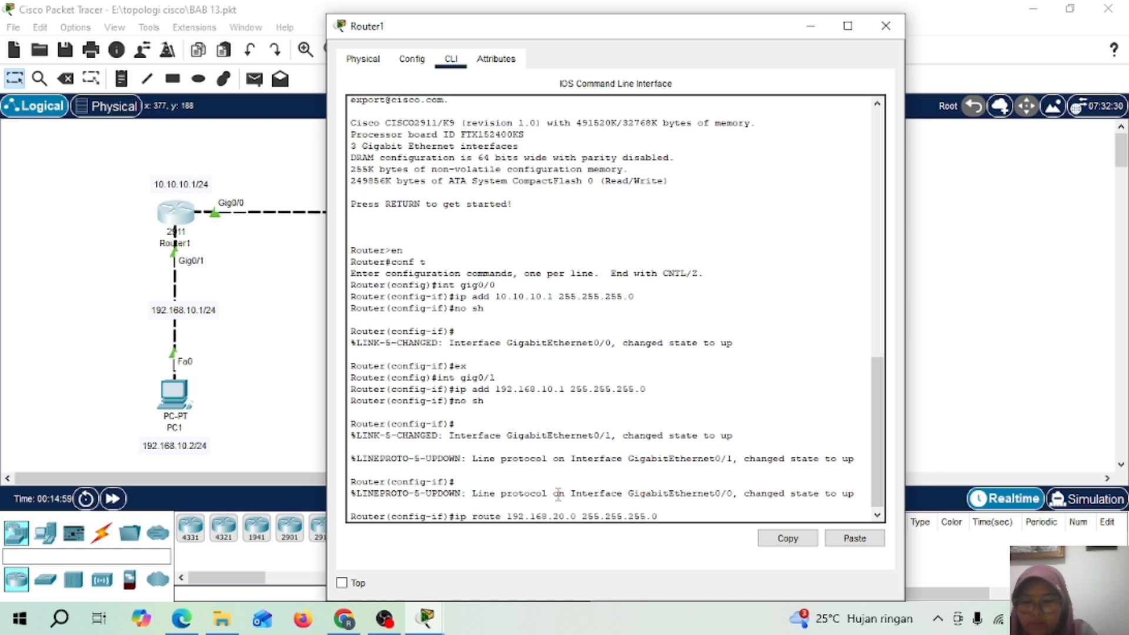
type(" 10.10")
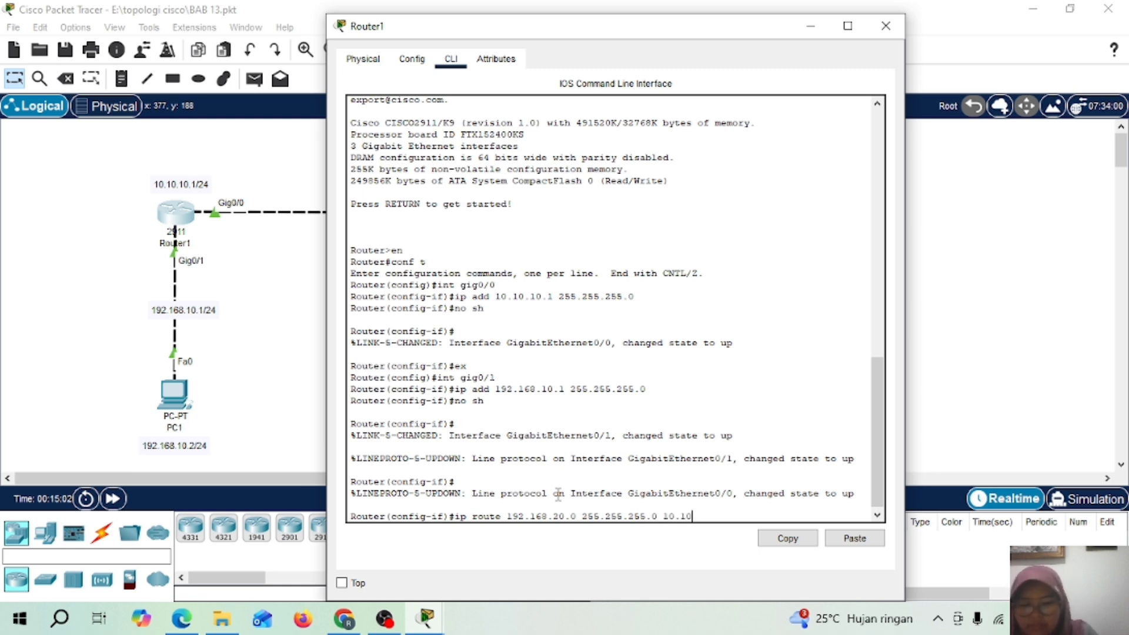
type(".10.2")
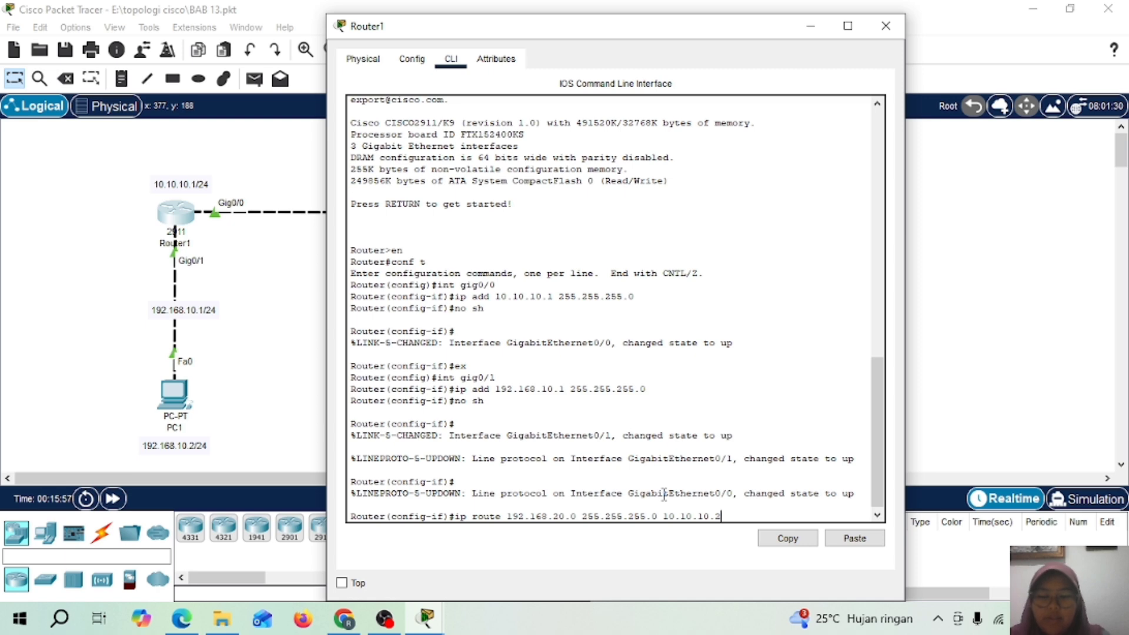
key("BackSpace")
key("BackSpace")
key("BackSpace")
key("BackSpace")
key("BackSpace")
key("BackSpace")
key("BackSpace")
key("BackSpace")
key("BackSpace")
key("BackSpace")
key("BackSpace")
key("BackSpace")
key("BackSpace")
key("BackSpace")
key("BackSpace")
key("BackSpace")
key("BackSpace")
key("BackSpace")
key("BackSpace")
key("BackSpace")
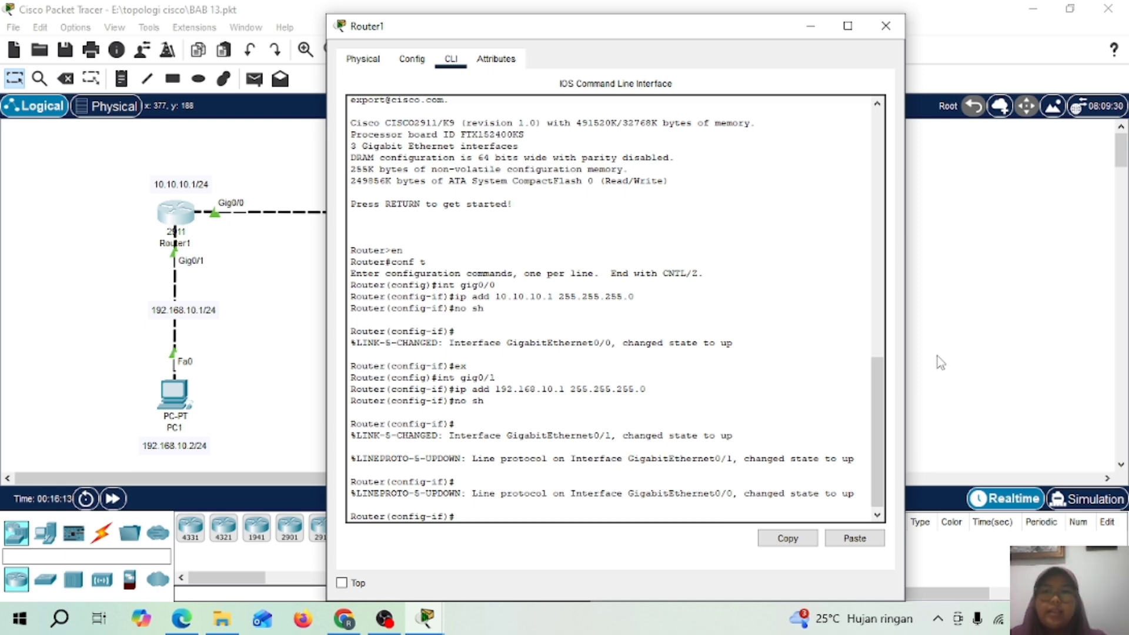
left_click(885, 25)
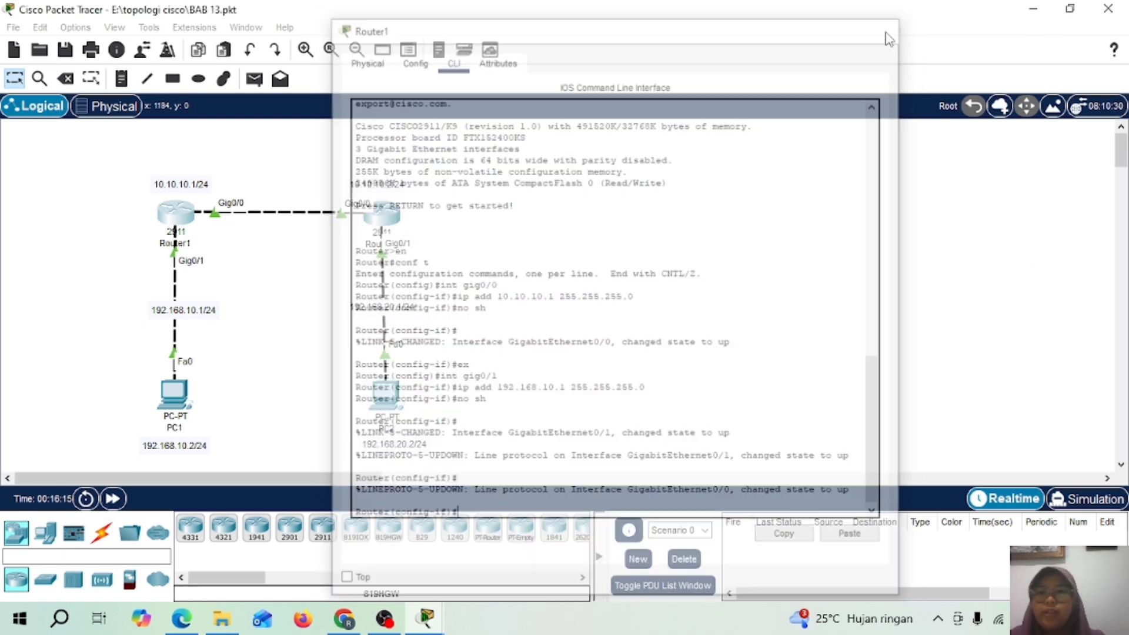
Add a text note reading "advertised connected network" to the topology workspace
left_click(121, 79)
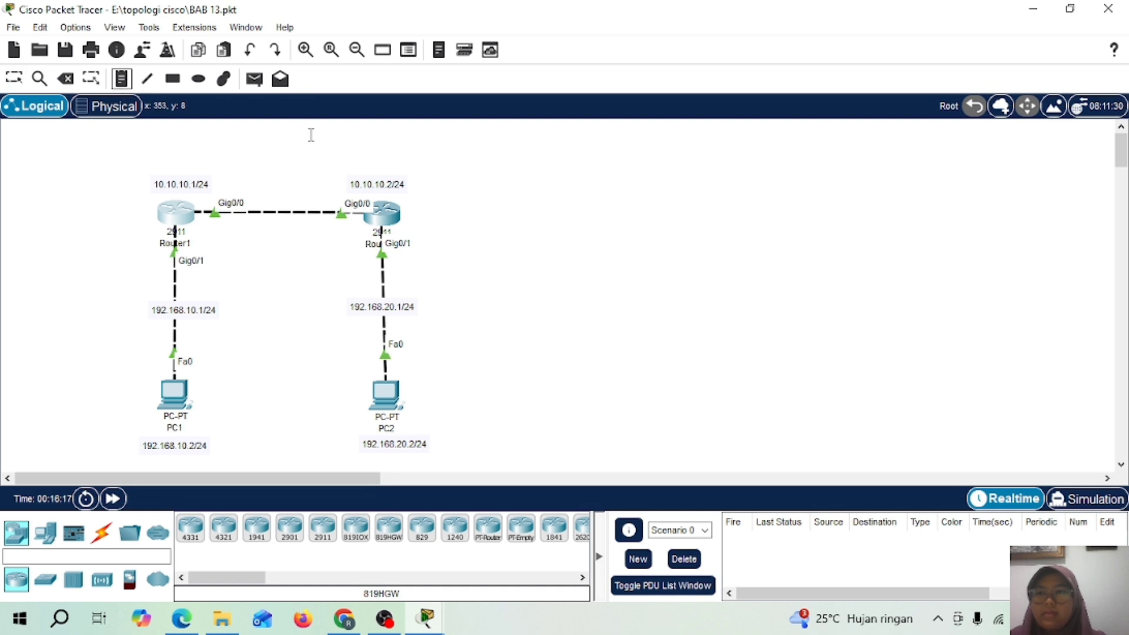
left_click(511, 223)
type("advert")
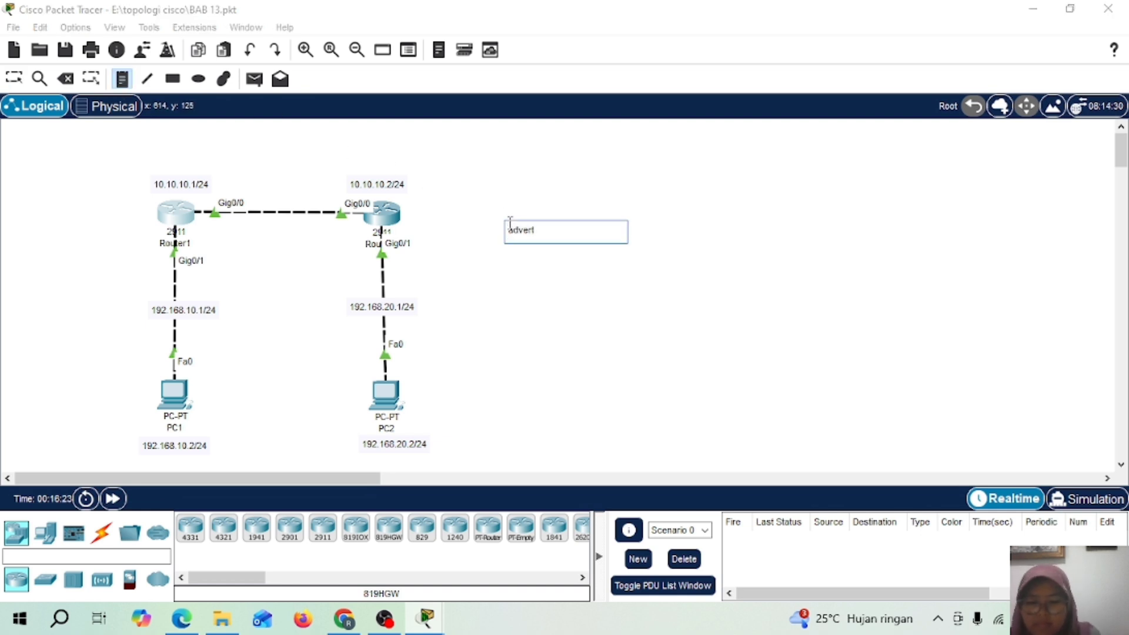
type("ised conne")
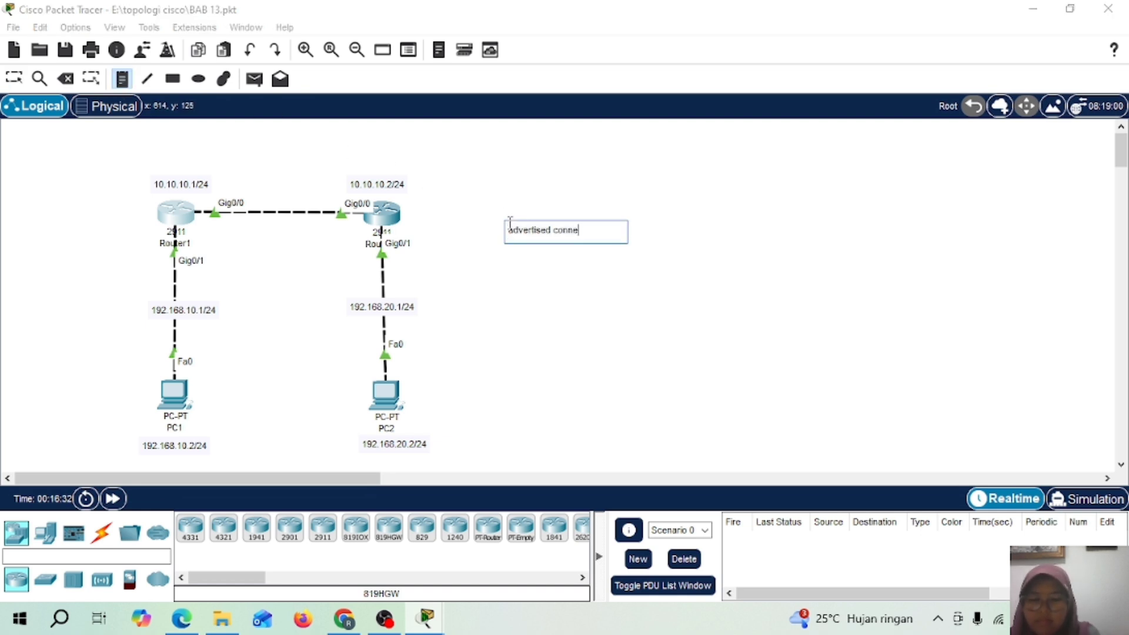
type("cted network")
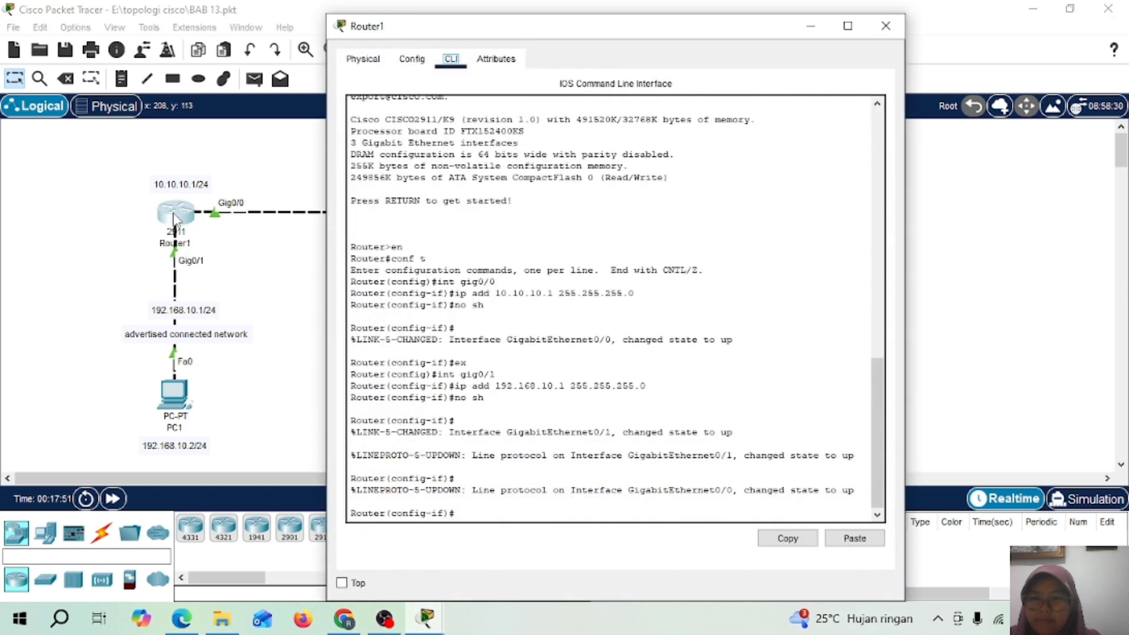
Leave interface configuration mode on Router1 and display its routing table with "do sh ip route"
key("Return")
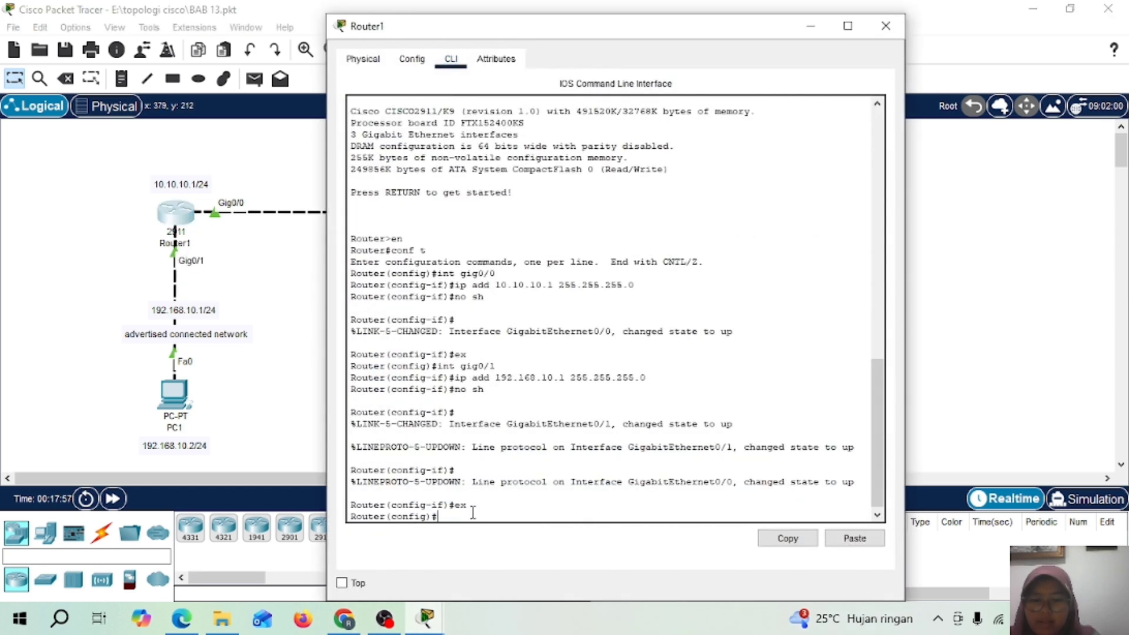
type("s")
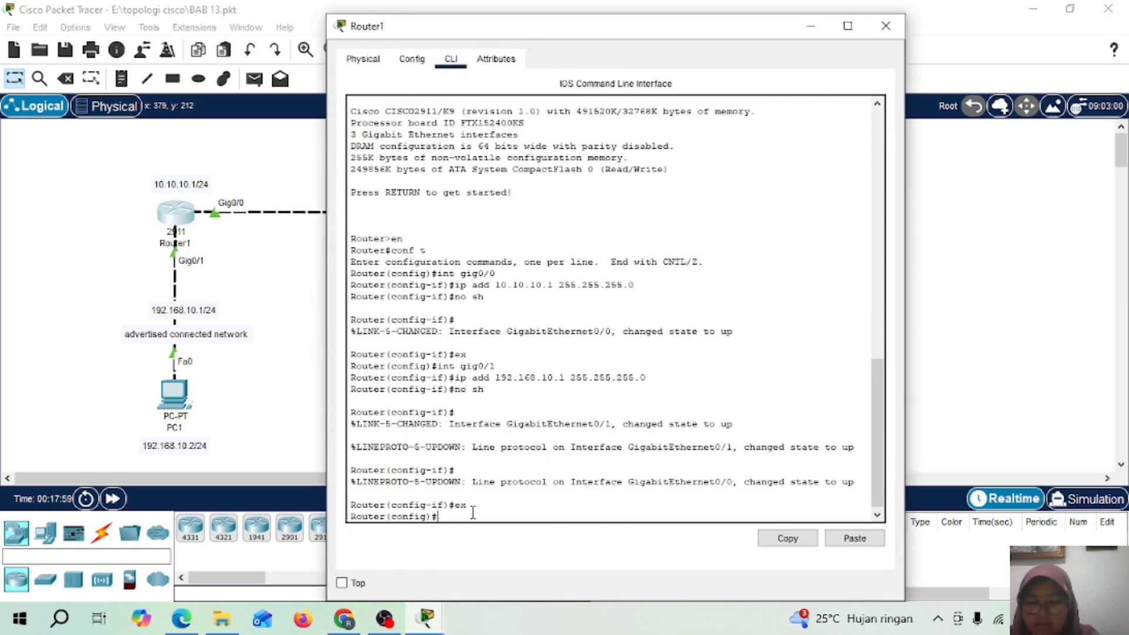
type("o sh ip route")
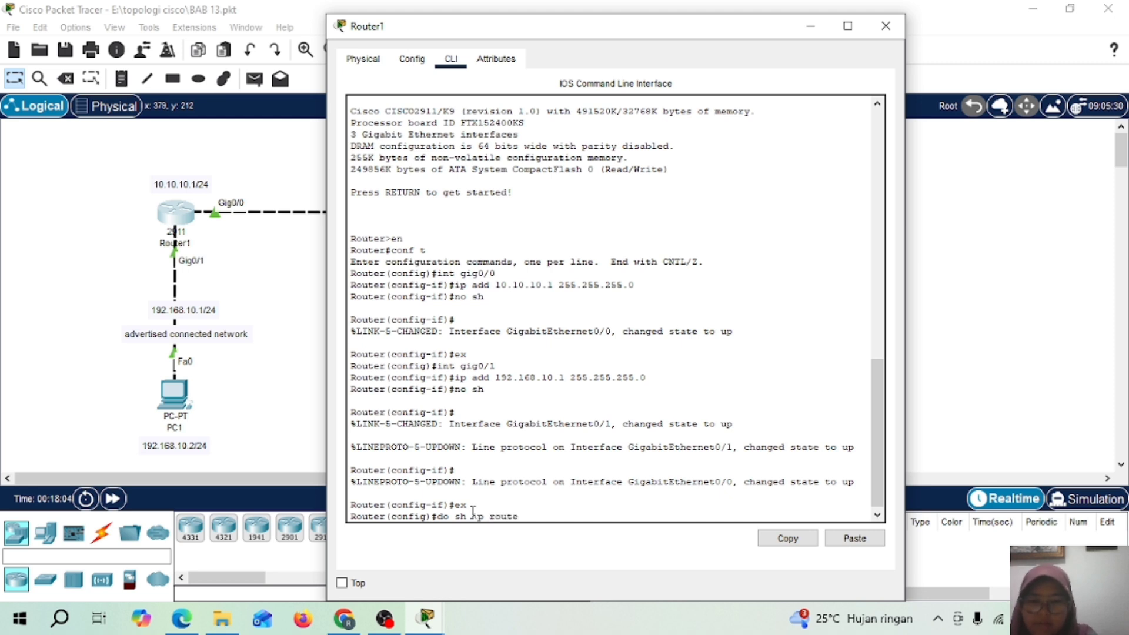
key("Return")
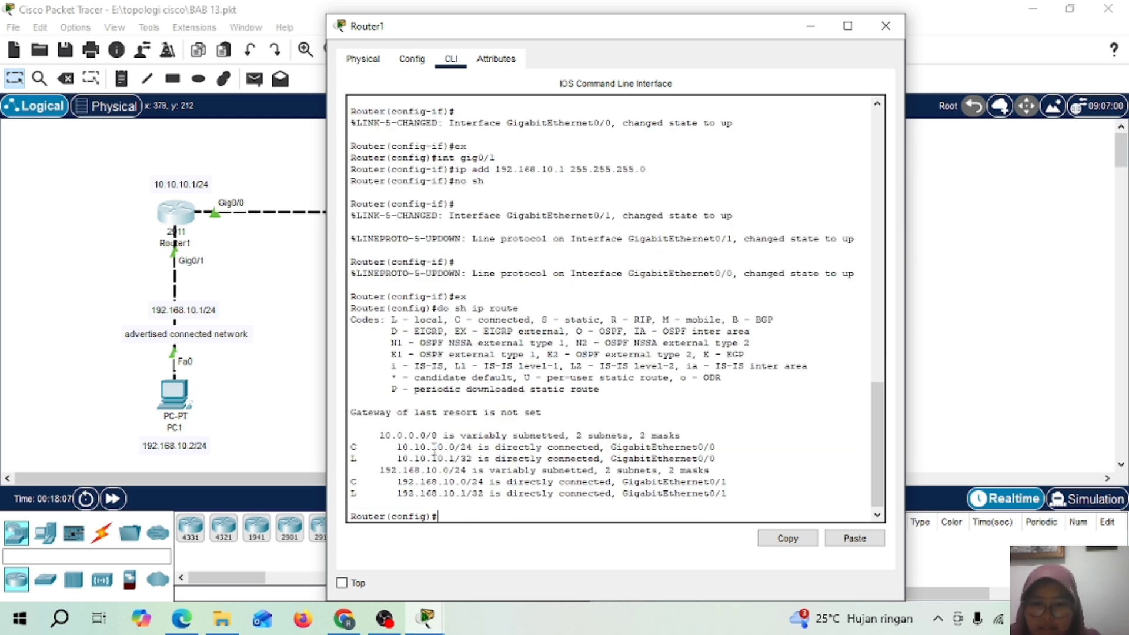
left_click_drag(434, 448, 466, 482)
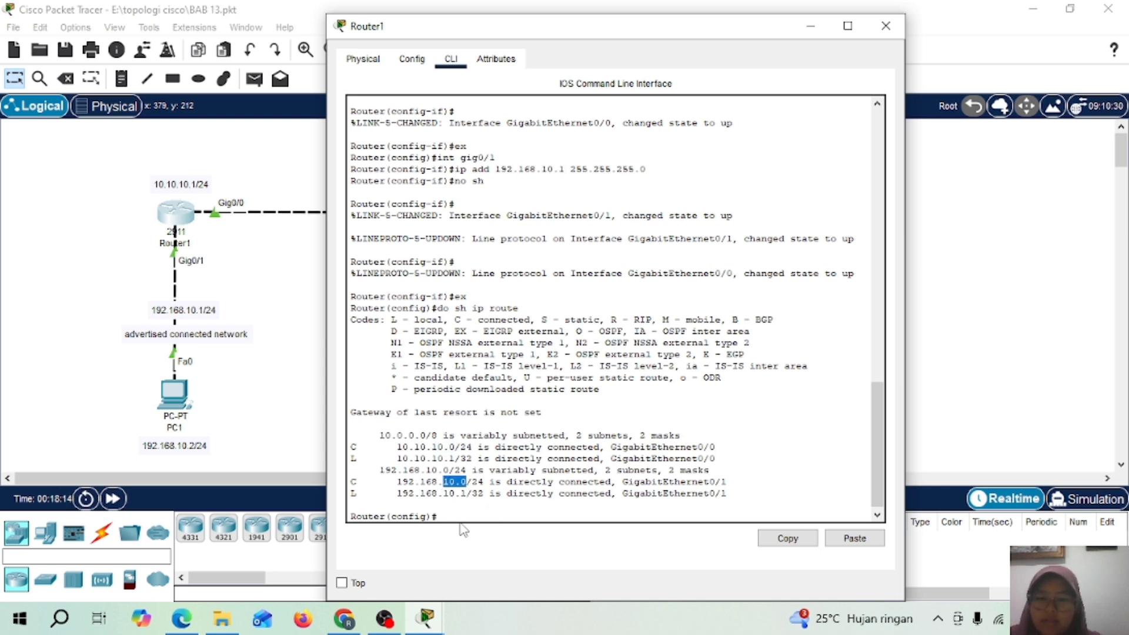
Copy the 10.10.10.0/24 network from Router1's routing table and add a note above Router1 reading "gig0/0 = 10.10.10.0/24"
left_click_drag(398, 447, 478, 447)
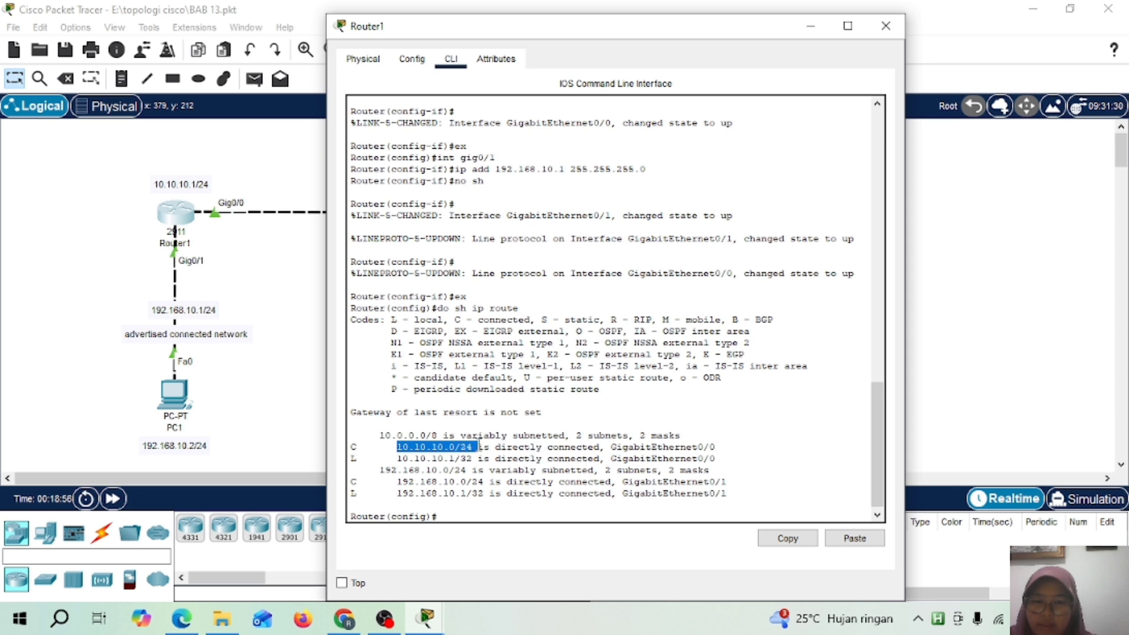
left_click(793, 545)
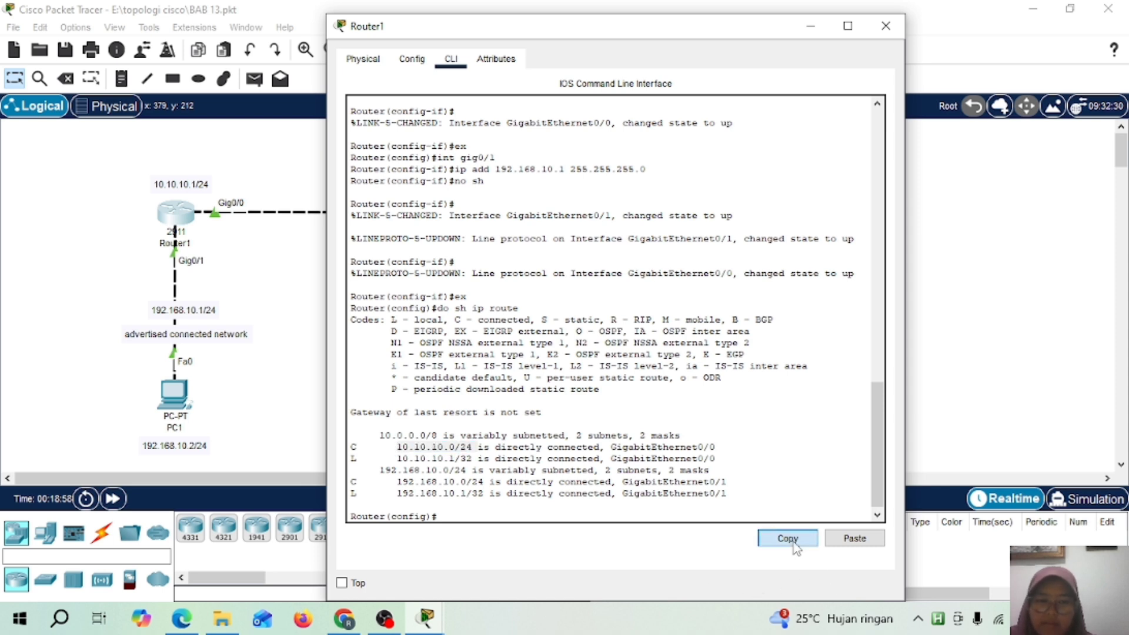
left_click(122, 78)
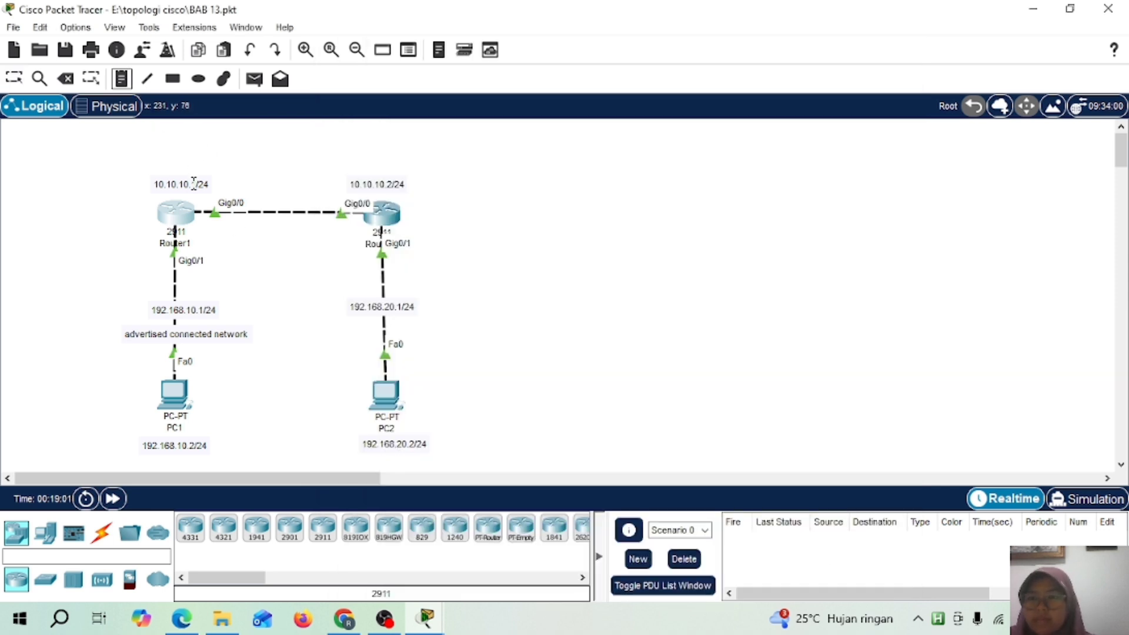
left_click(154, 141)
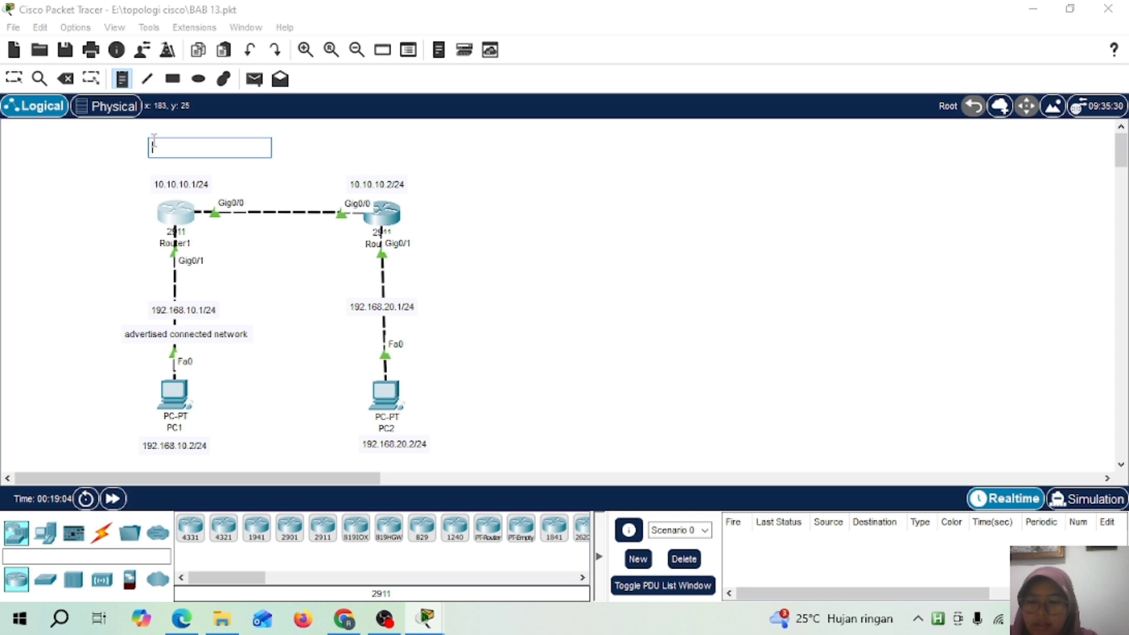
type("g")
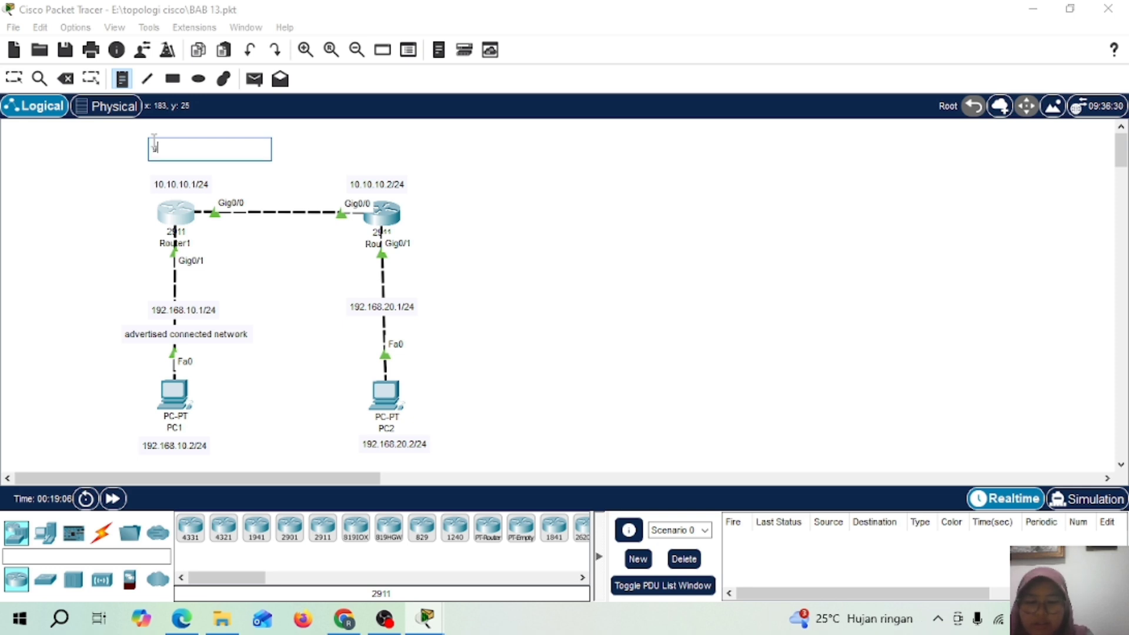
type("ig0/0 =")
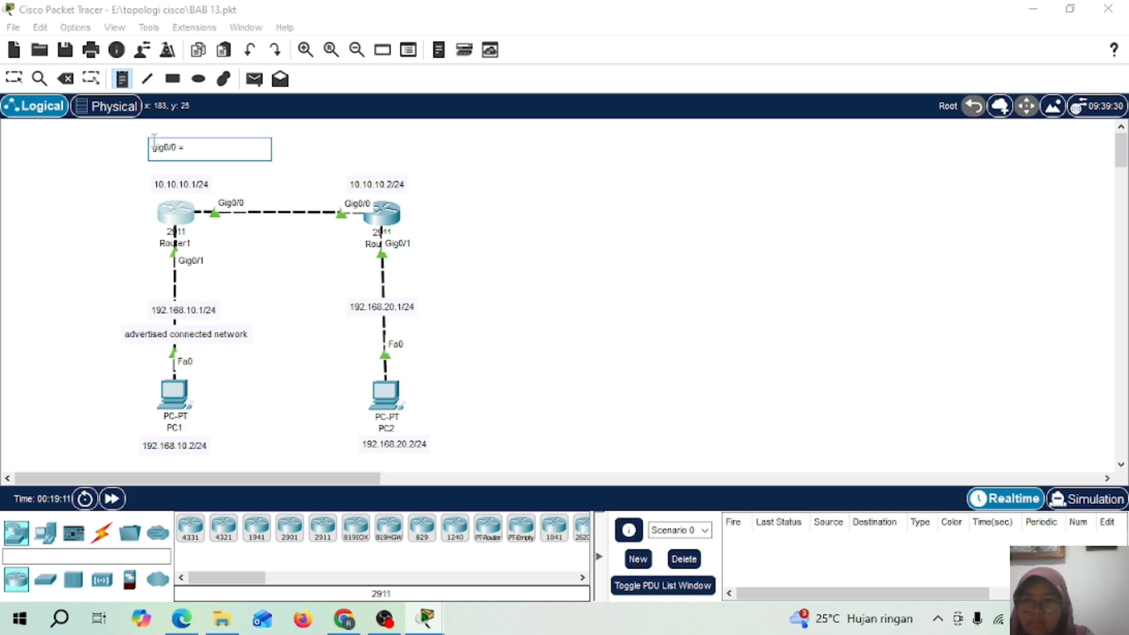
type(" 10.10.10.0/24")
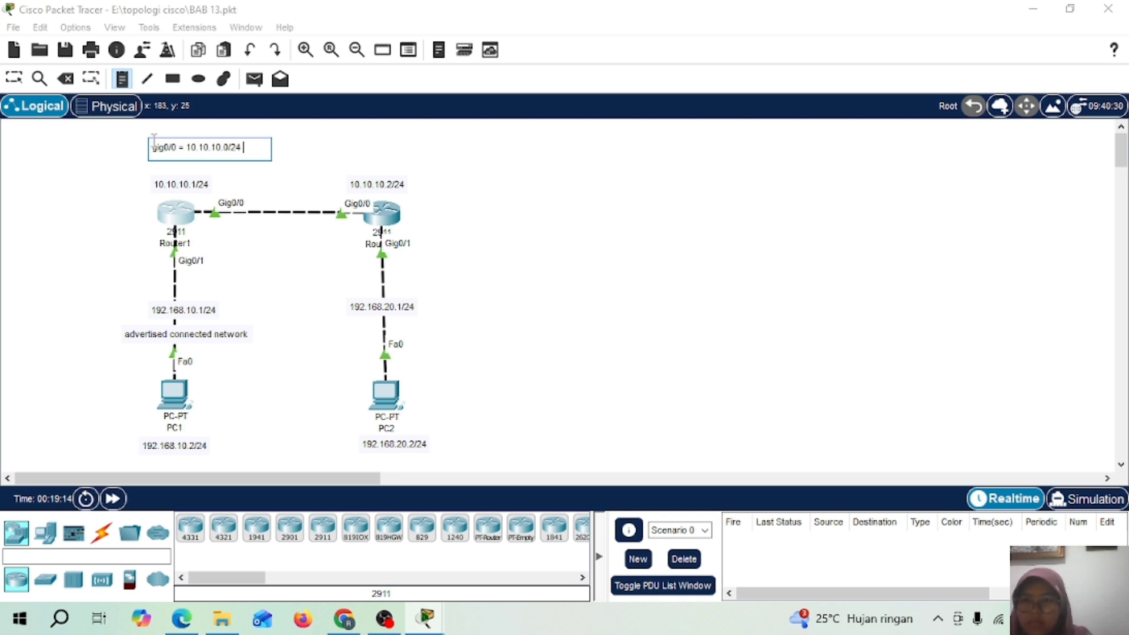
Add a second line, "gig0/1 = 192.168.10.0/24", to Router1's note, copying the network from Router1's routing table
key("Return")
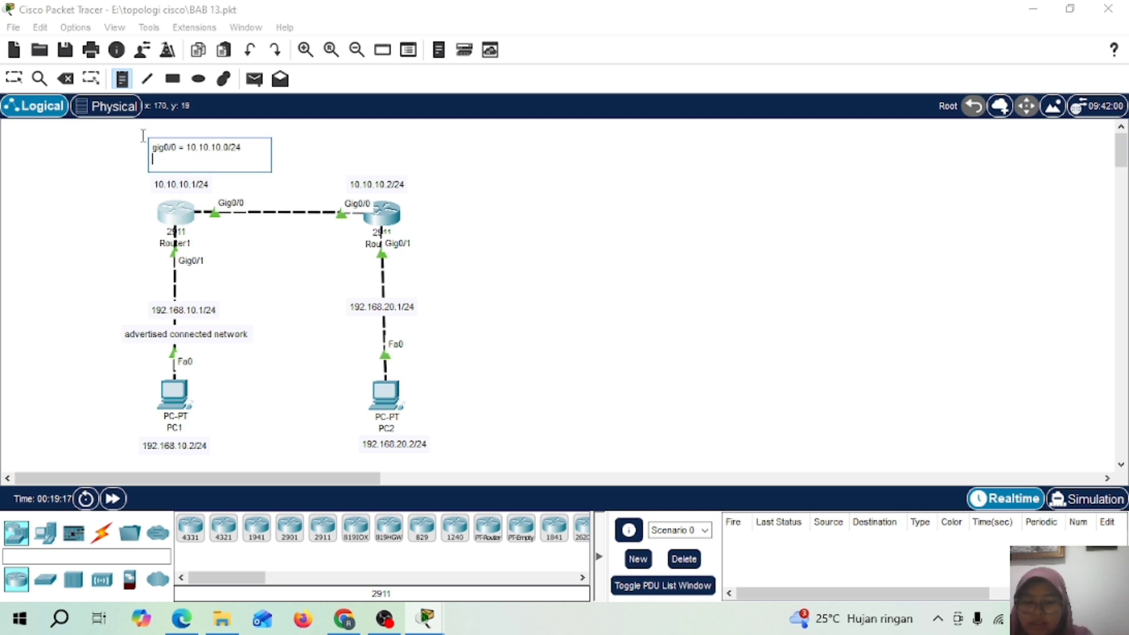
type("gig0/1 =")
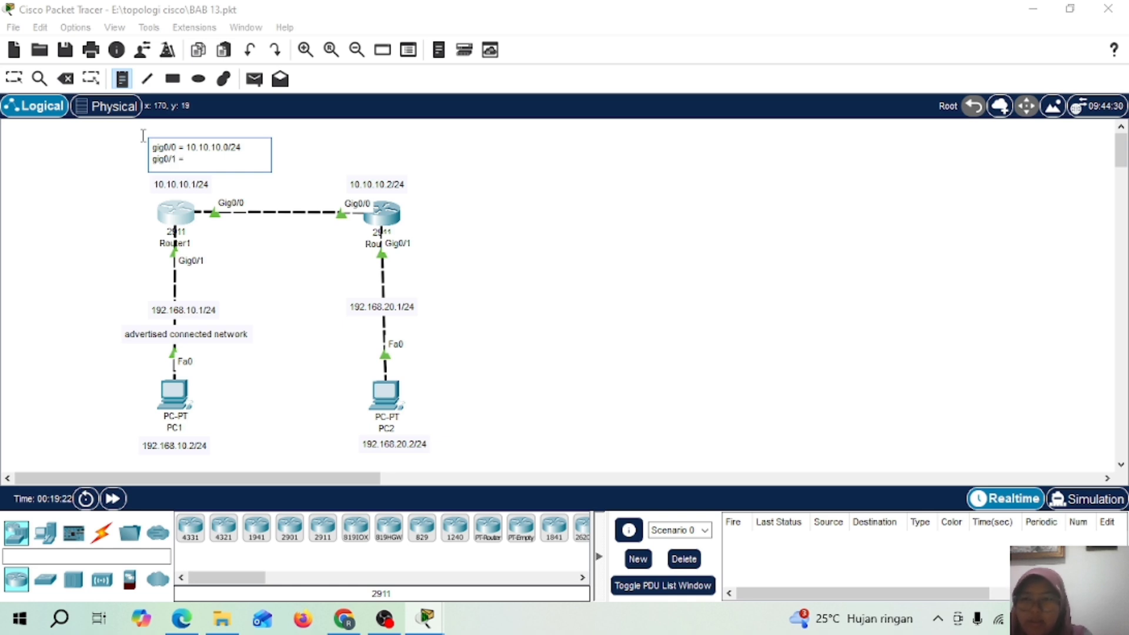
left_click(142, 136)
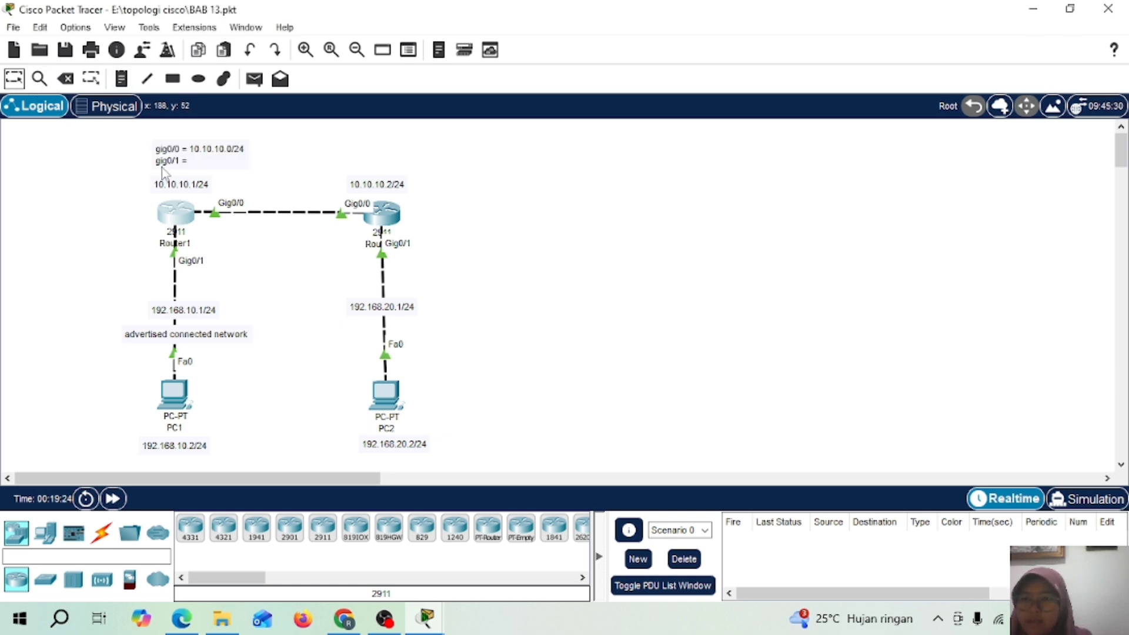
left_click(176, 218)
left_click_drag(397, 481, 484, 482)
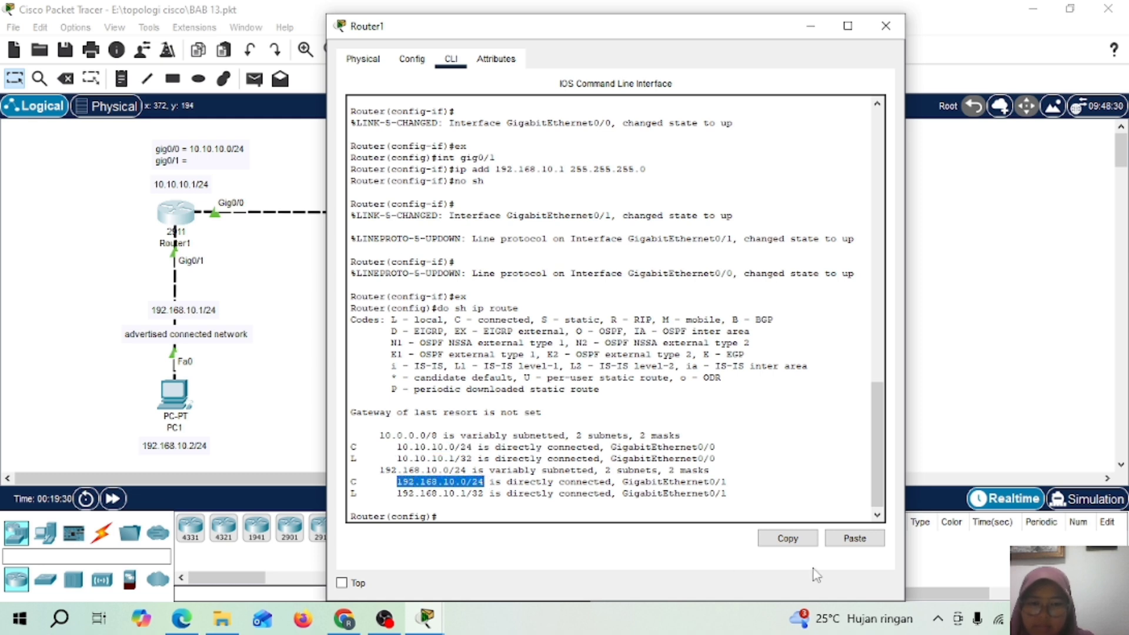
left_click(787, 538)
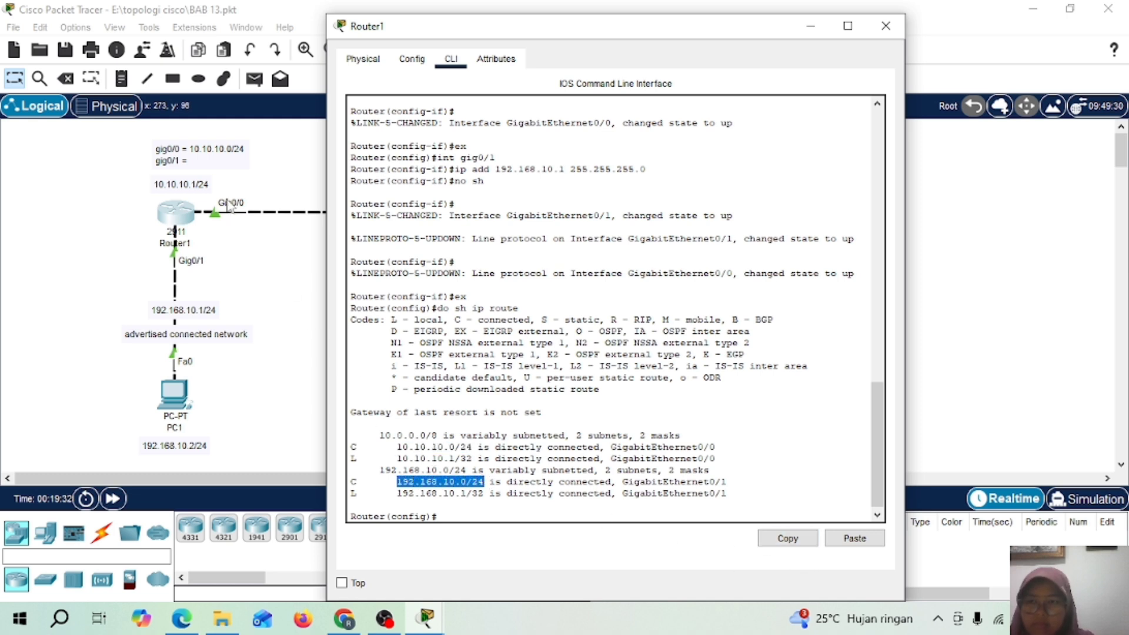
left_click(189, 158)
left_click(188, 158)
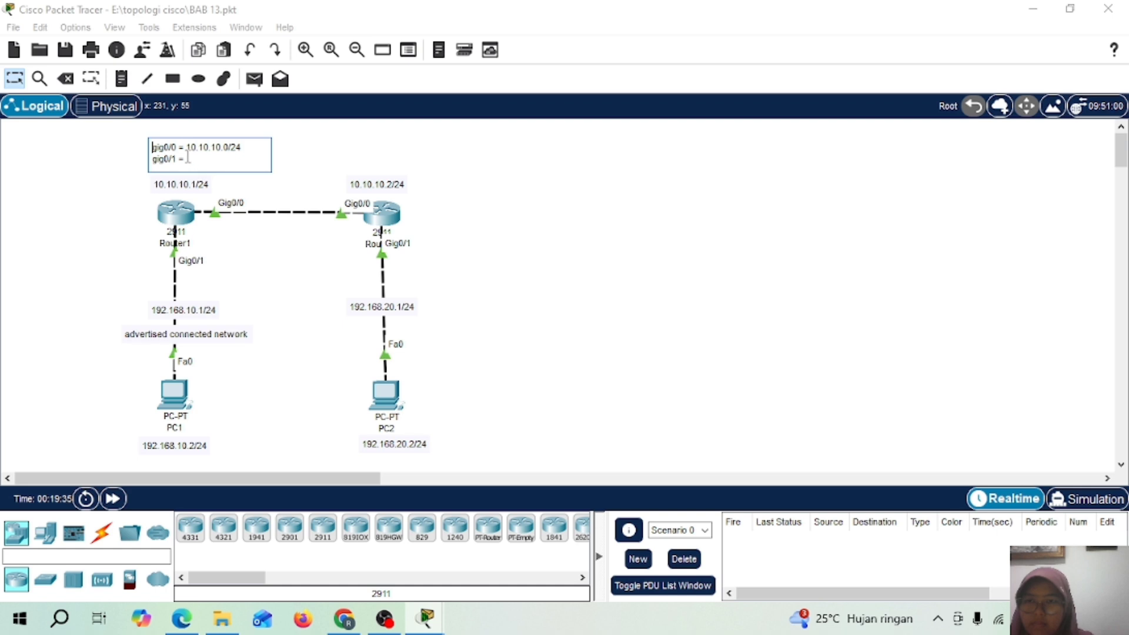
key("ctrl+v")
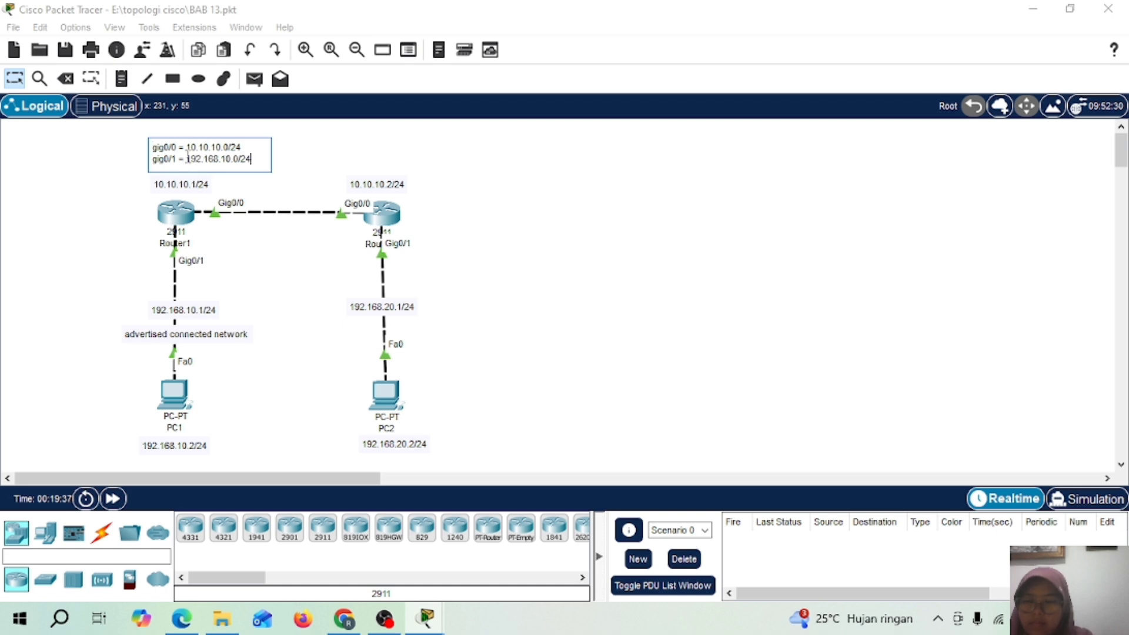
left_click(15, 80)
Open Router2's command line and display its routing table with "do sh ip route"
left_click(388, 219)
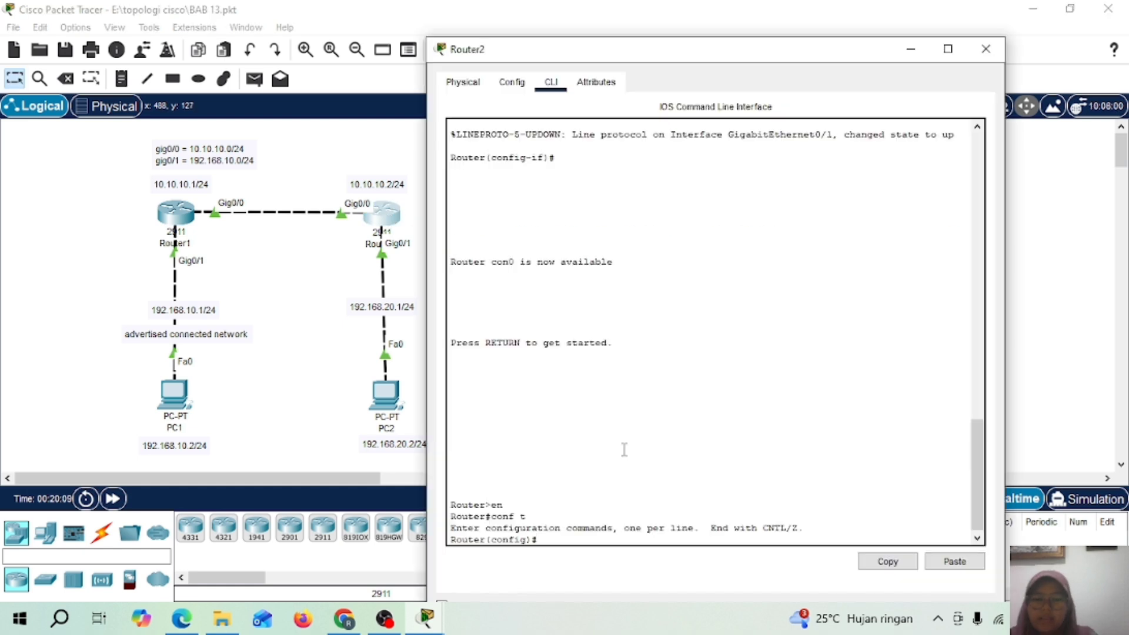
type("do s")
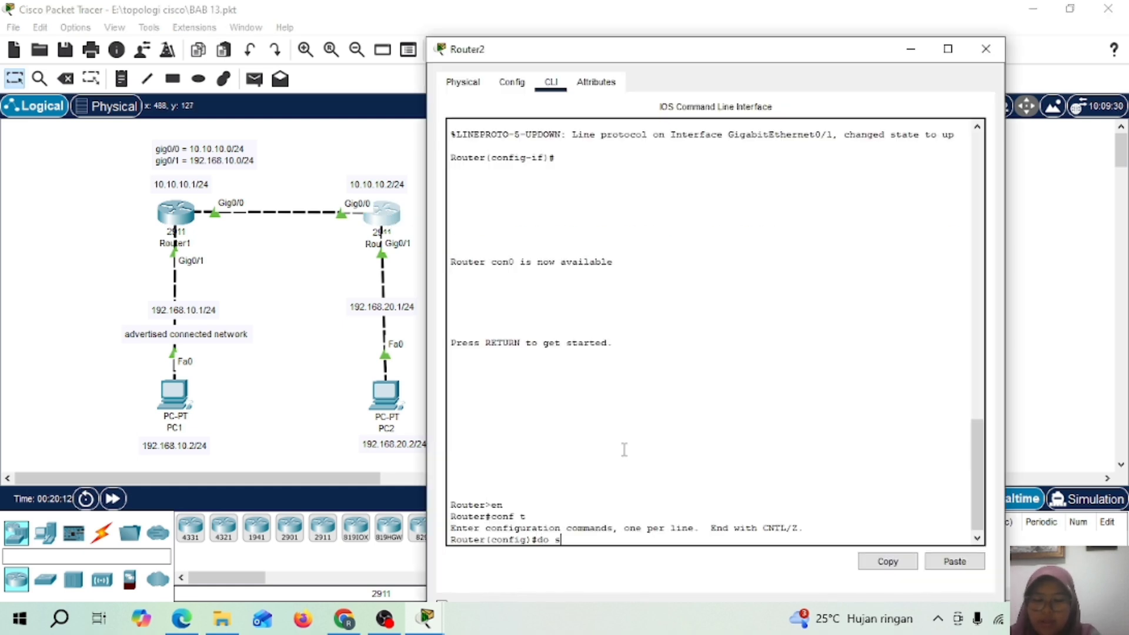
type("h ip ")
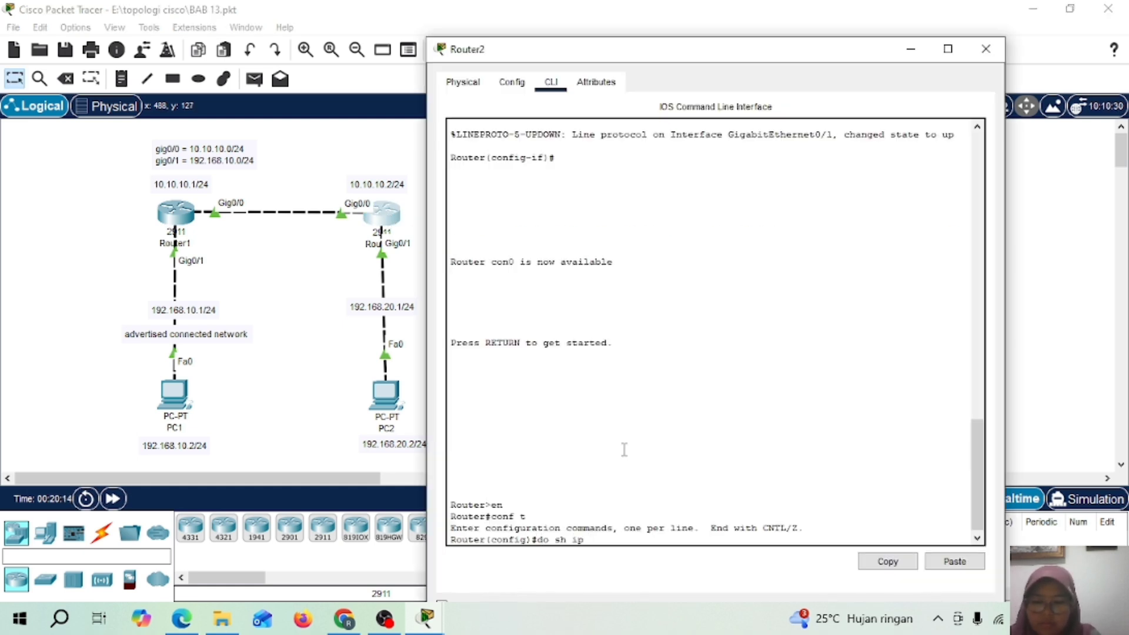
type("route")
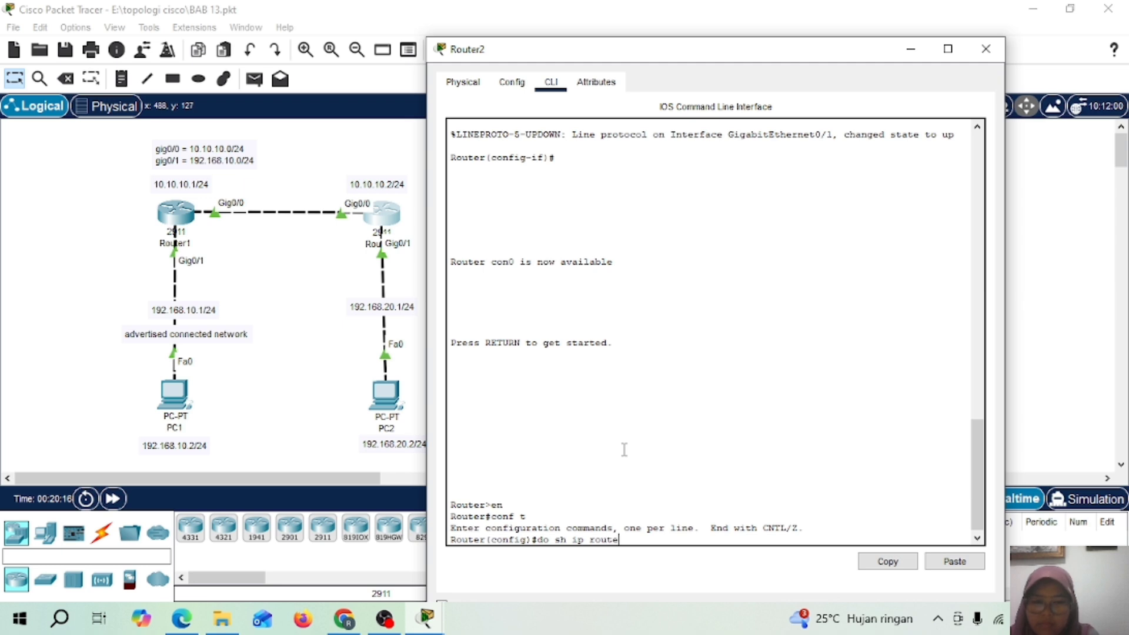
key("Return")
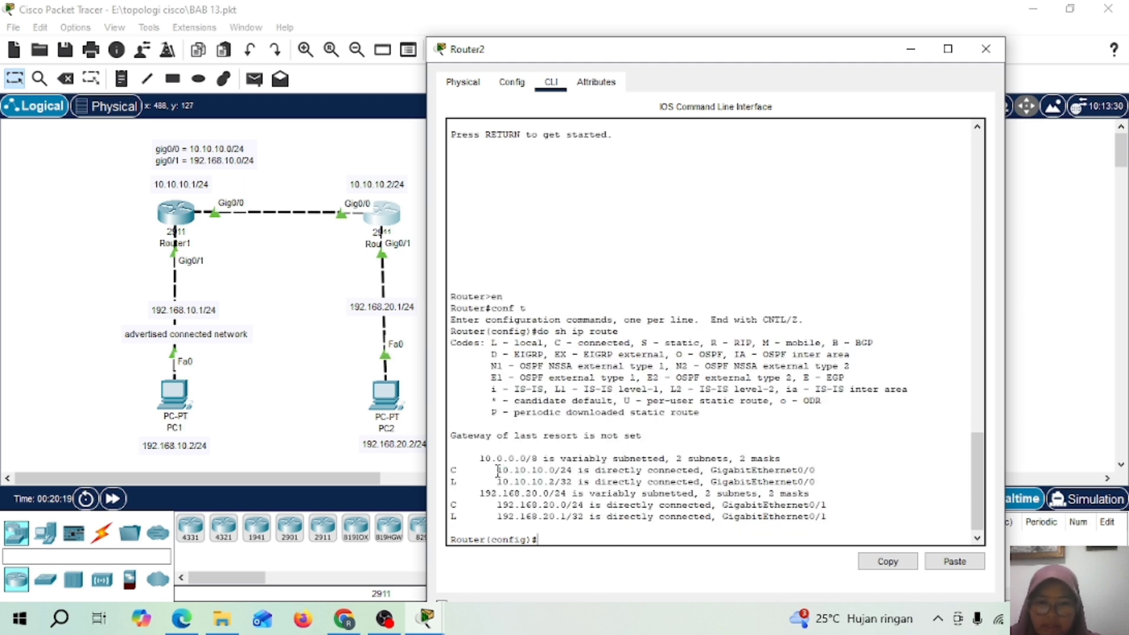
Add a text note above Router2 reading "gig0/0 = 192.168.10.0/24"
left_click_drag(495, 471, 582, 471)
left_click(122, 79)
left_click(345, 143)
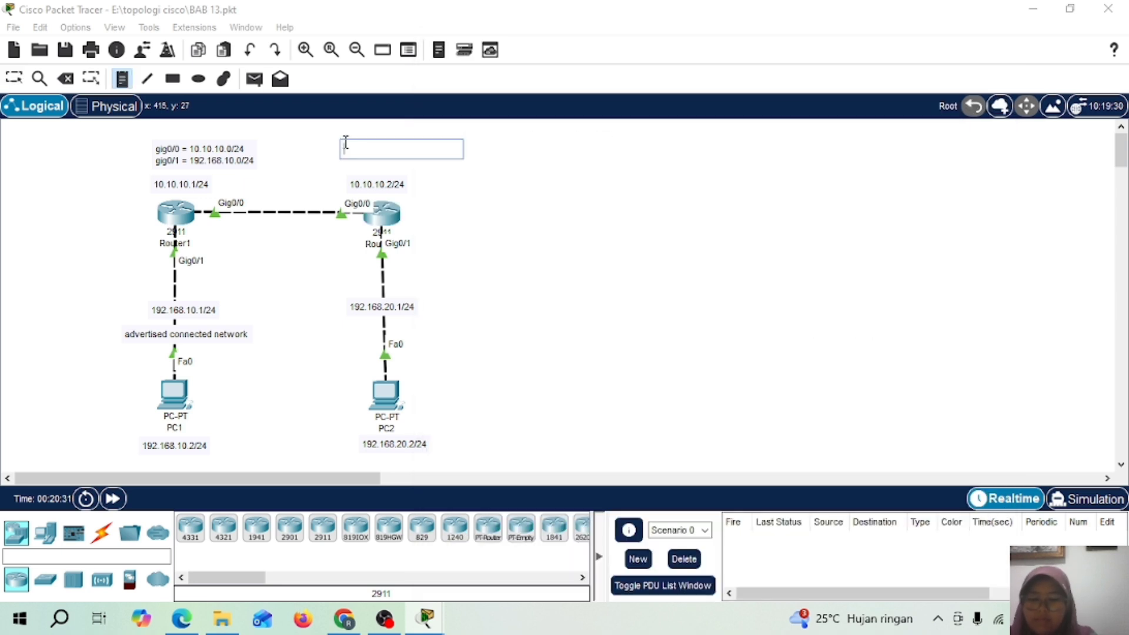
type("gig0/0 =")
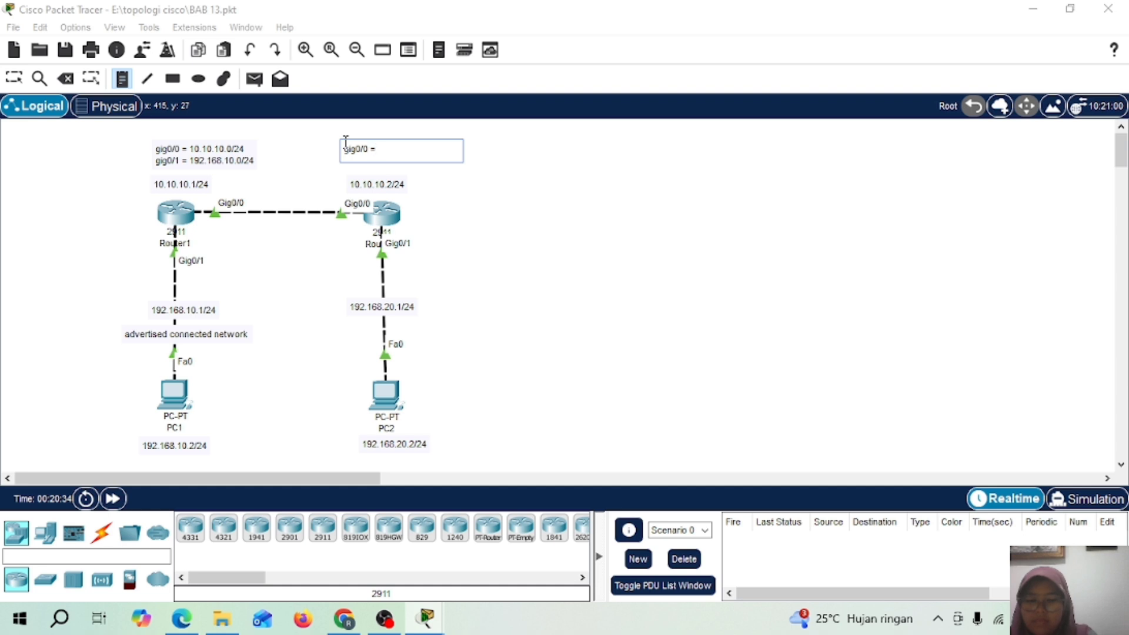
type(" 192.168.10.0/24")
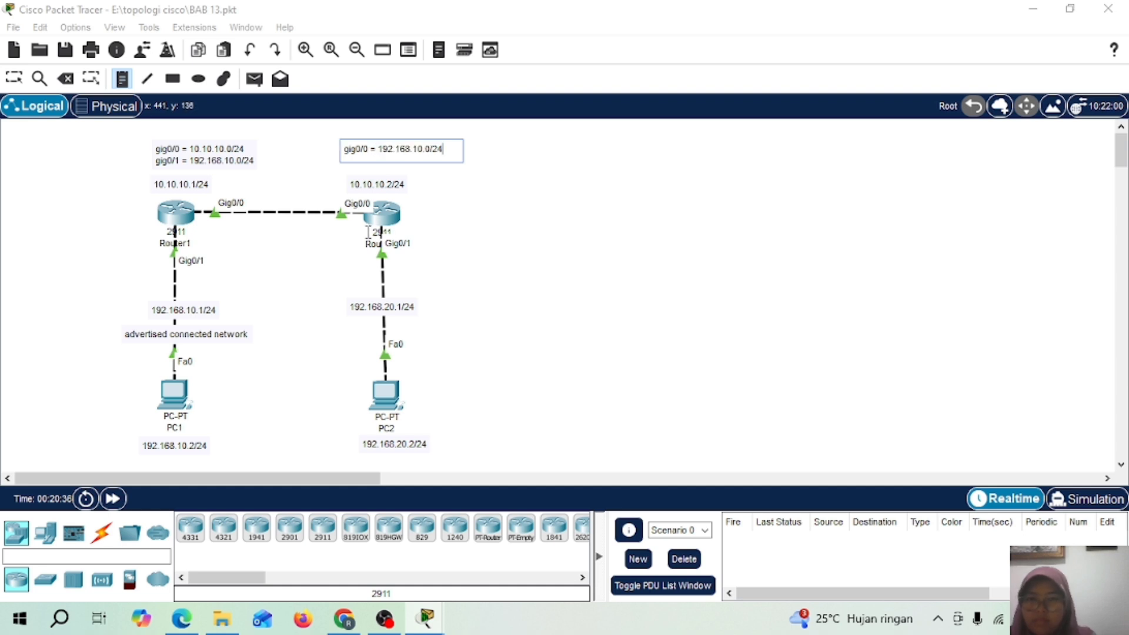
left_click(10, 77)
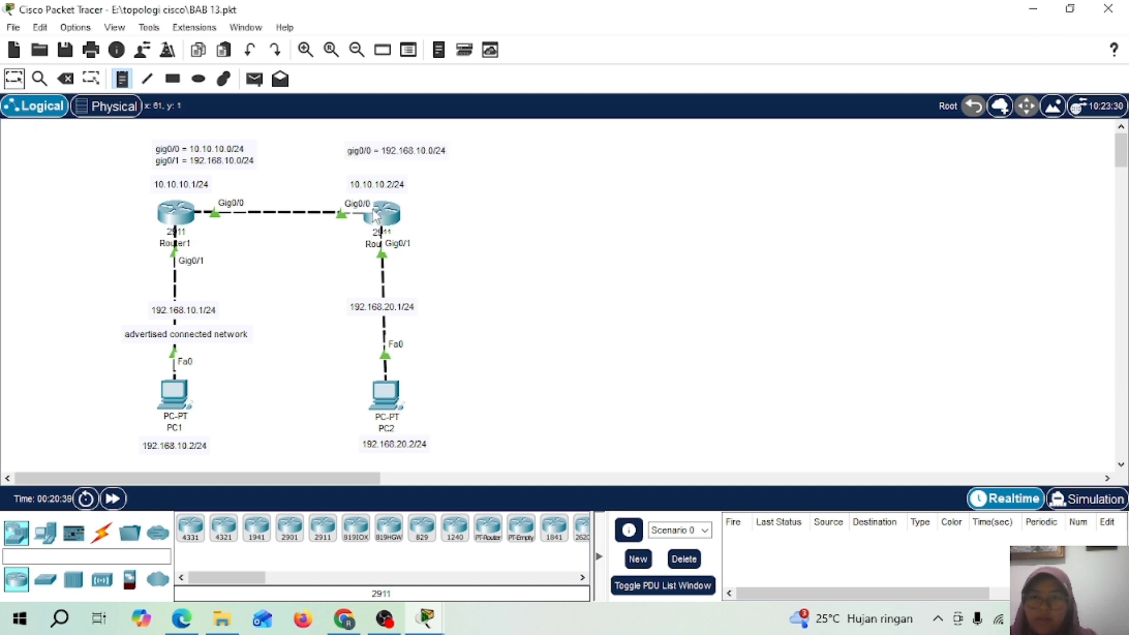
left_click(377, 212)
left_click(14, 78)
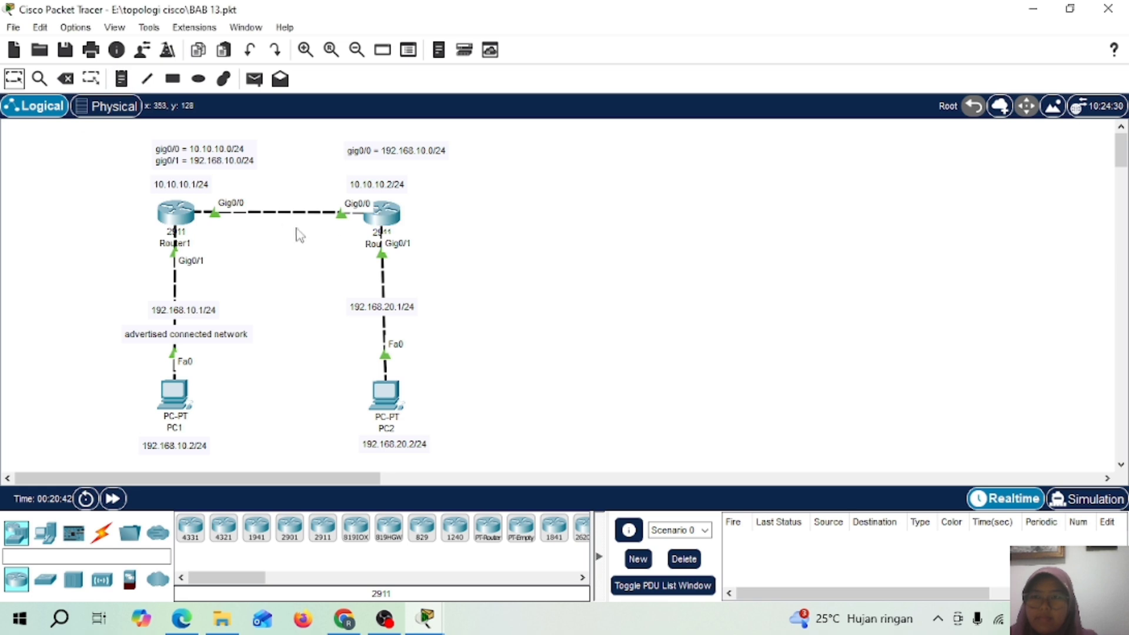
Copy the 192.168.20.0/24 network from Router2's routing table and add the line "gig0/1 = 192.168.20.0/24" to Router2's note
left_click(385, 218)
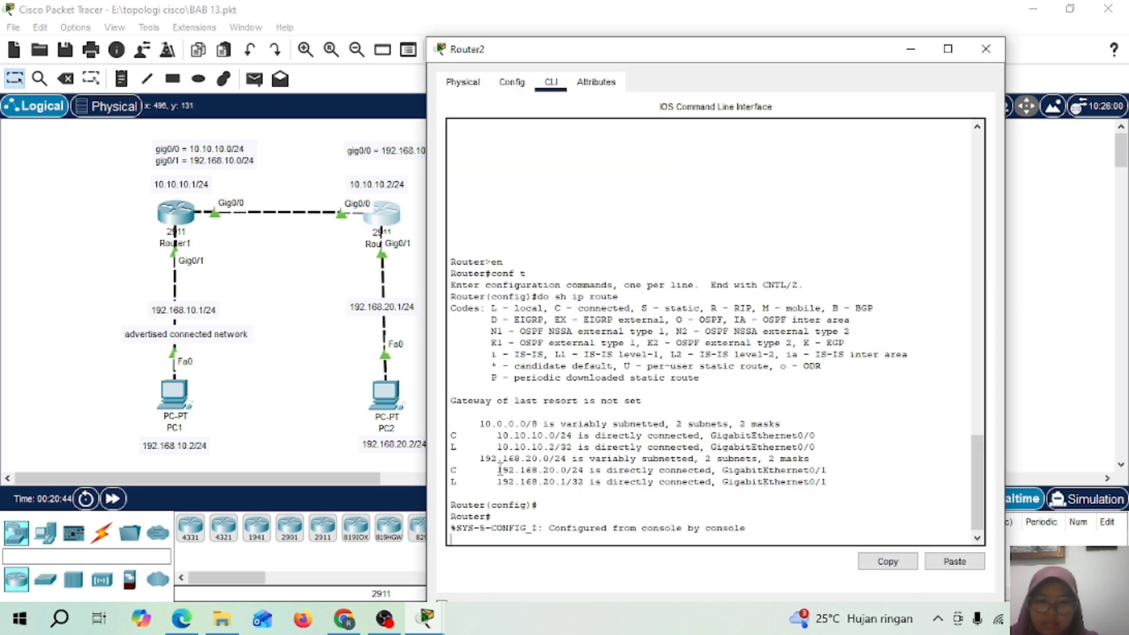
left_click_drag(497, 470, 584, 470)
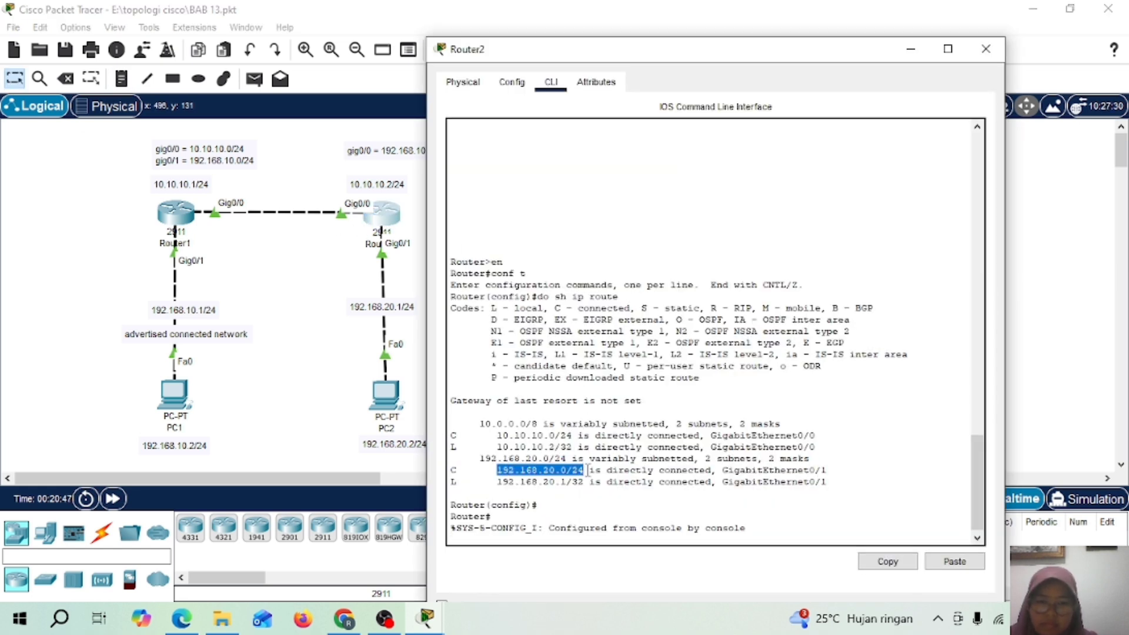
left_click(887, 562)
left_click(372, 148)
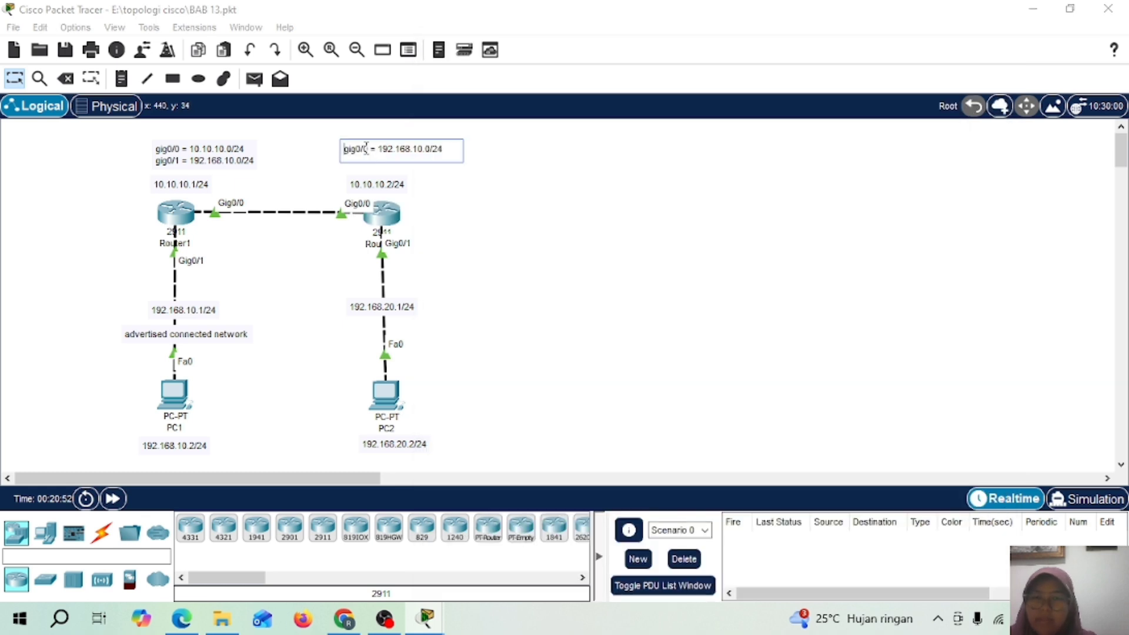
key("Return")
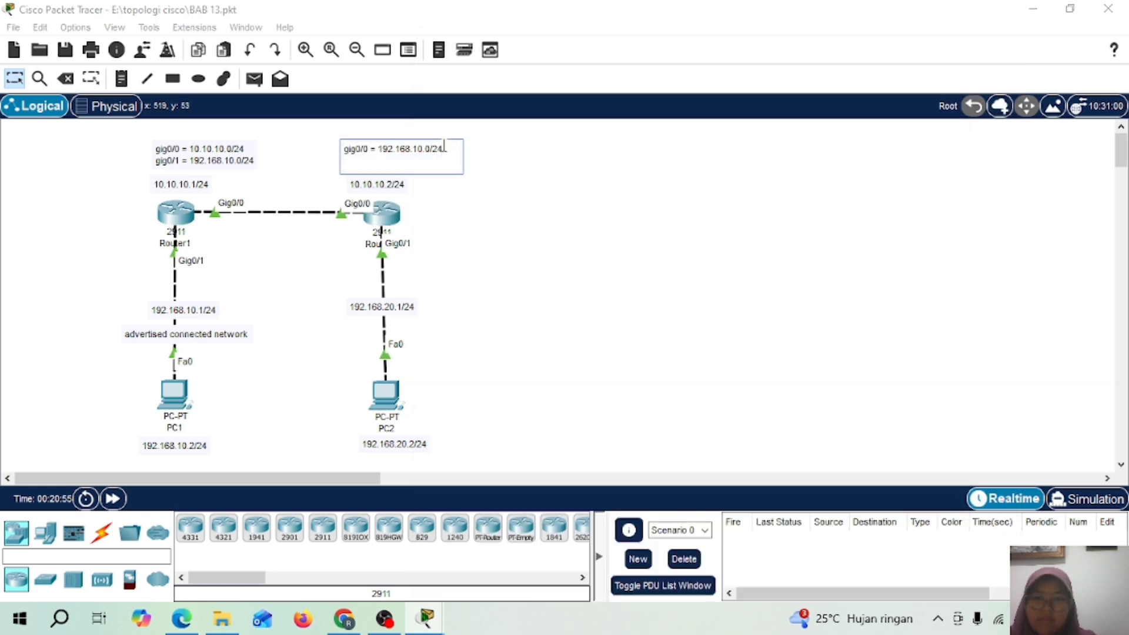
type("gig0/1 = 192.168.20.0/24")
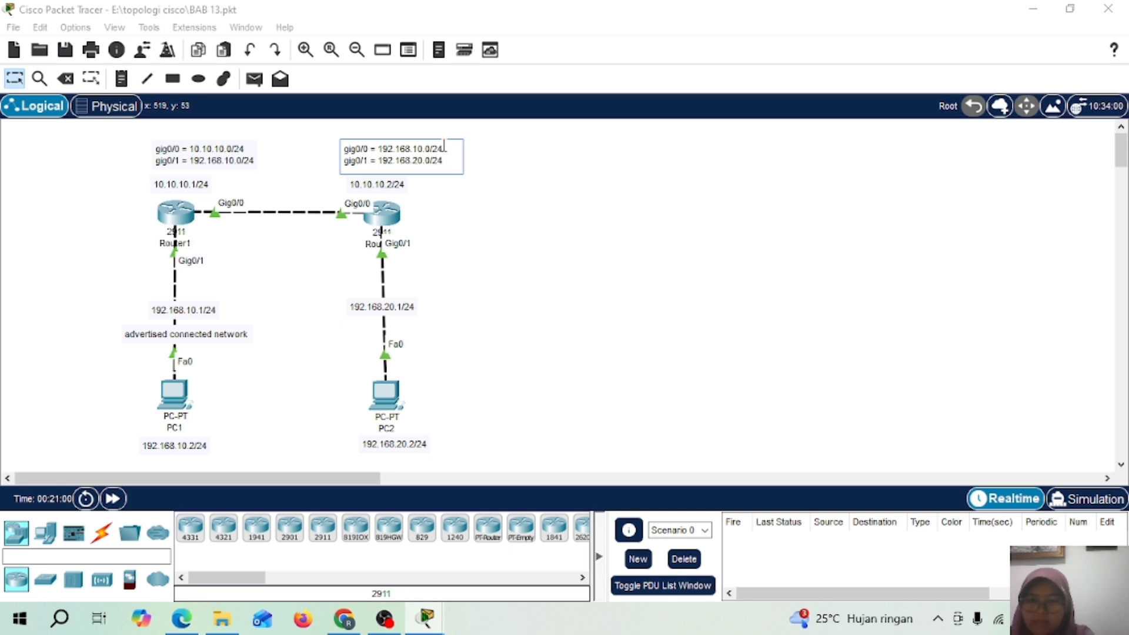
left_click(270, 289)
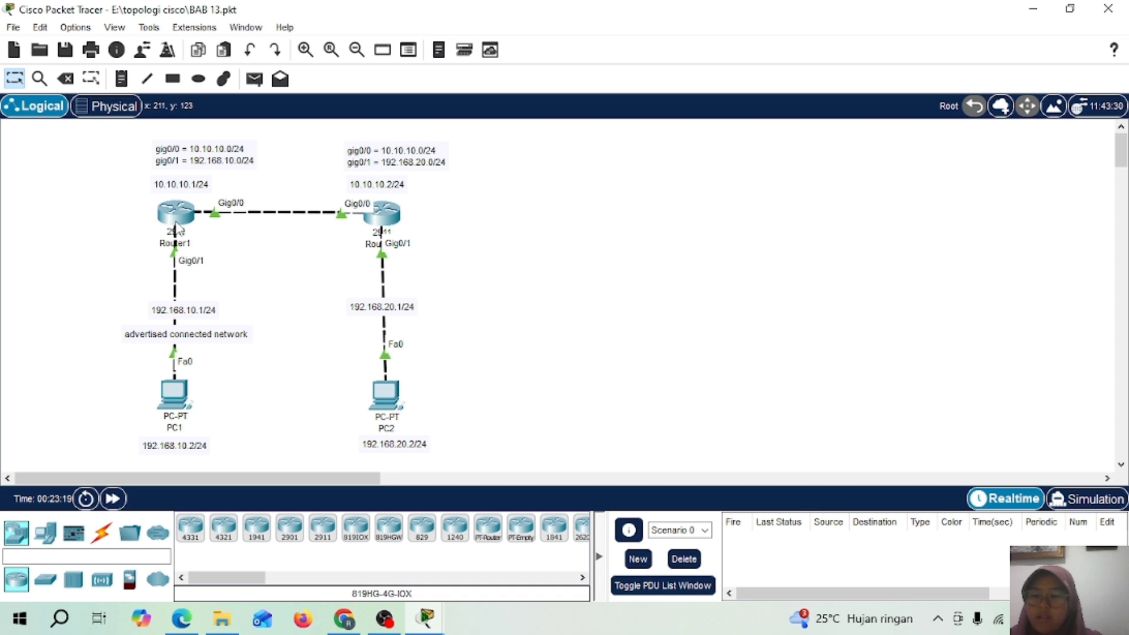
On Router1's command line, check the options with "router eigrp ?" and start EIGRP with "router eigrp 10"
mouse_move(178, 227)
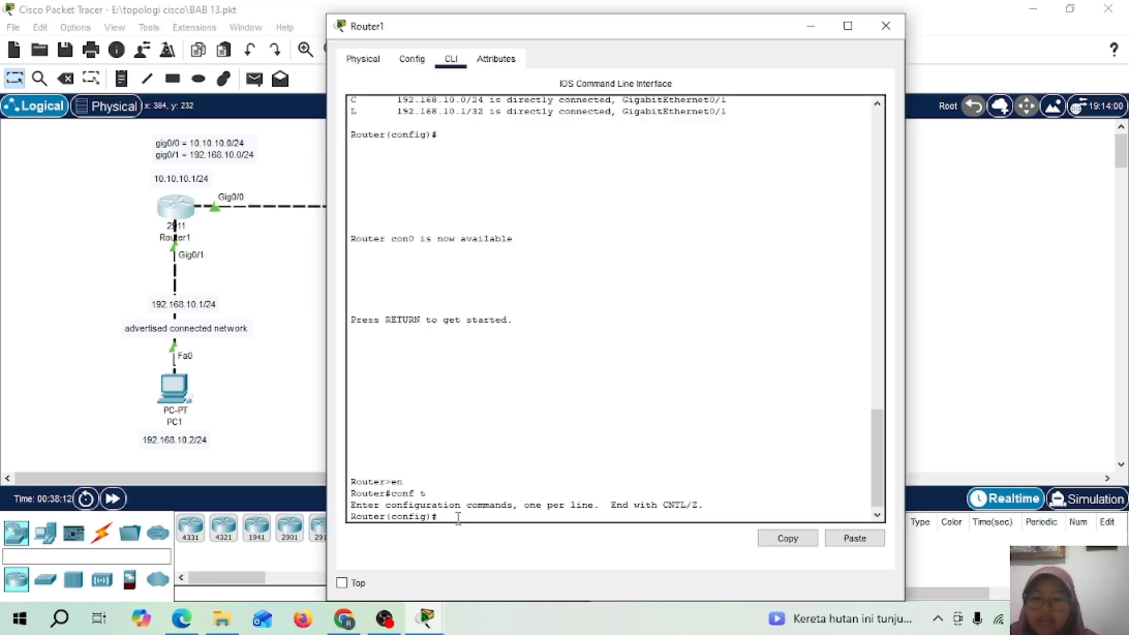
type("rou")
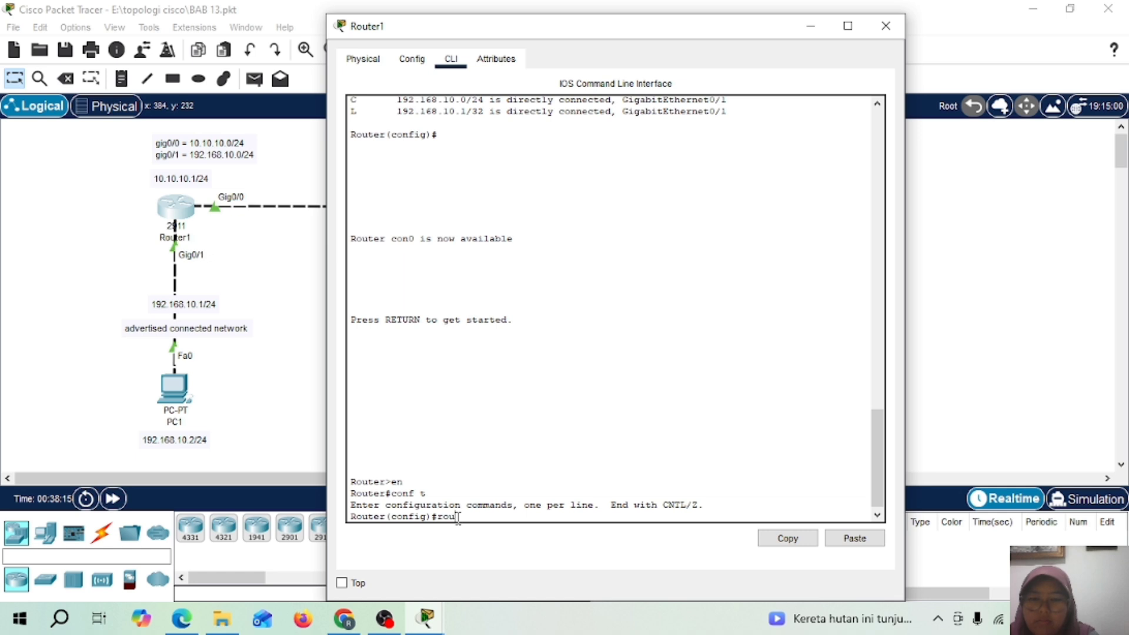
type("ter")
type(" e")
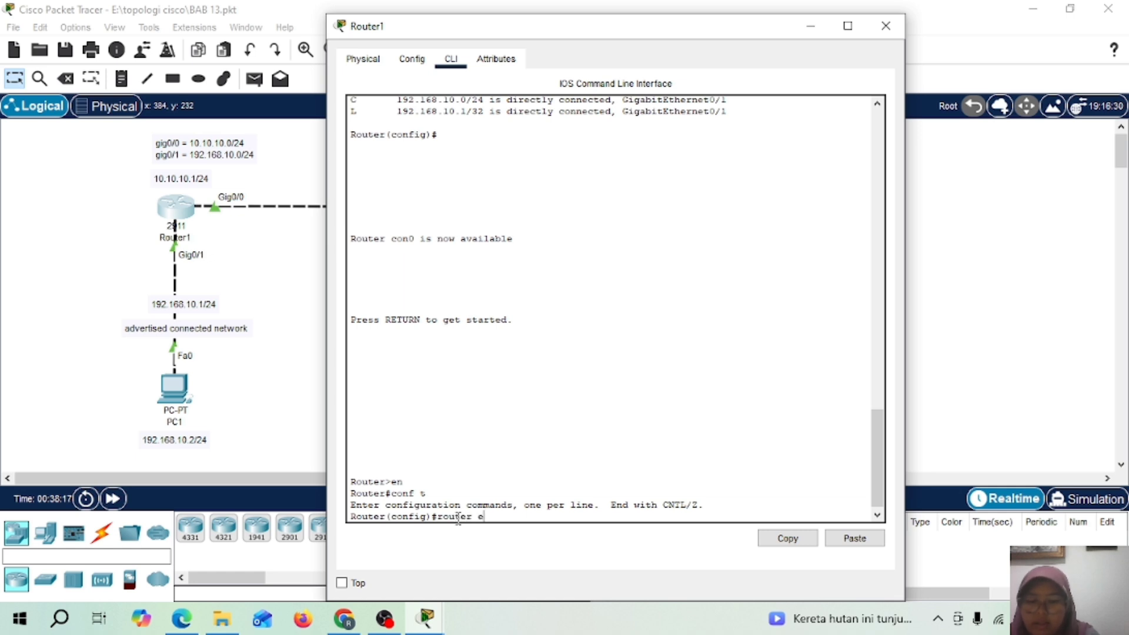
type("igrp")
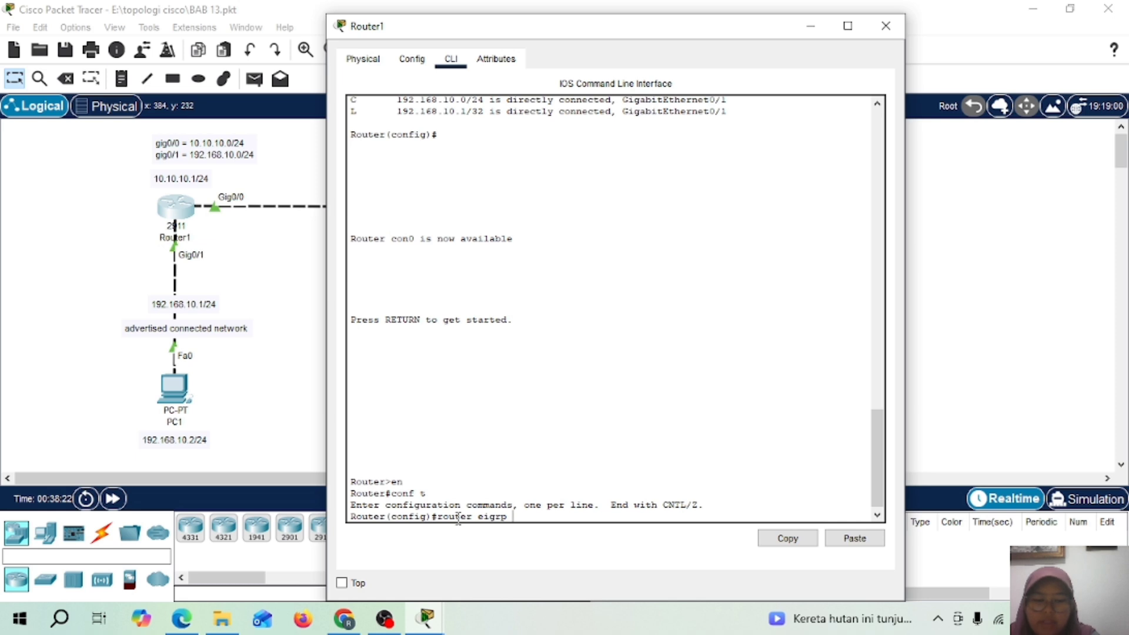
type(" ?")
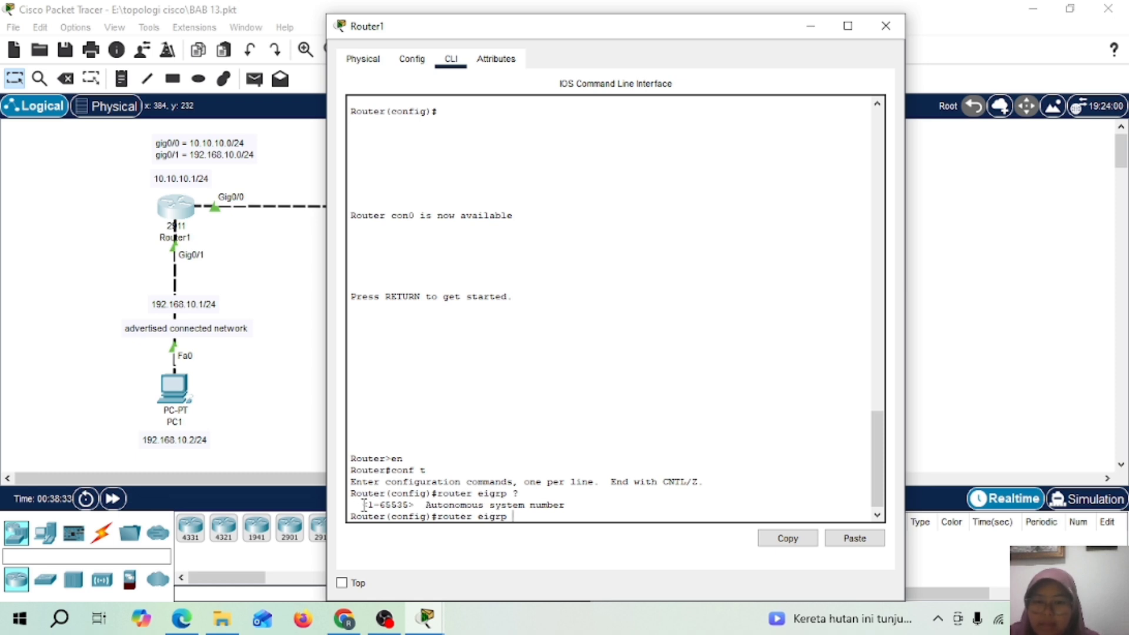
left_click_drag(364, 504, 423, 505)
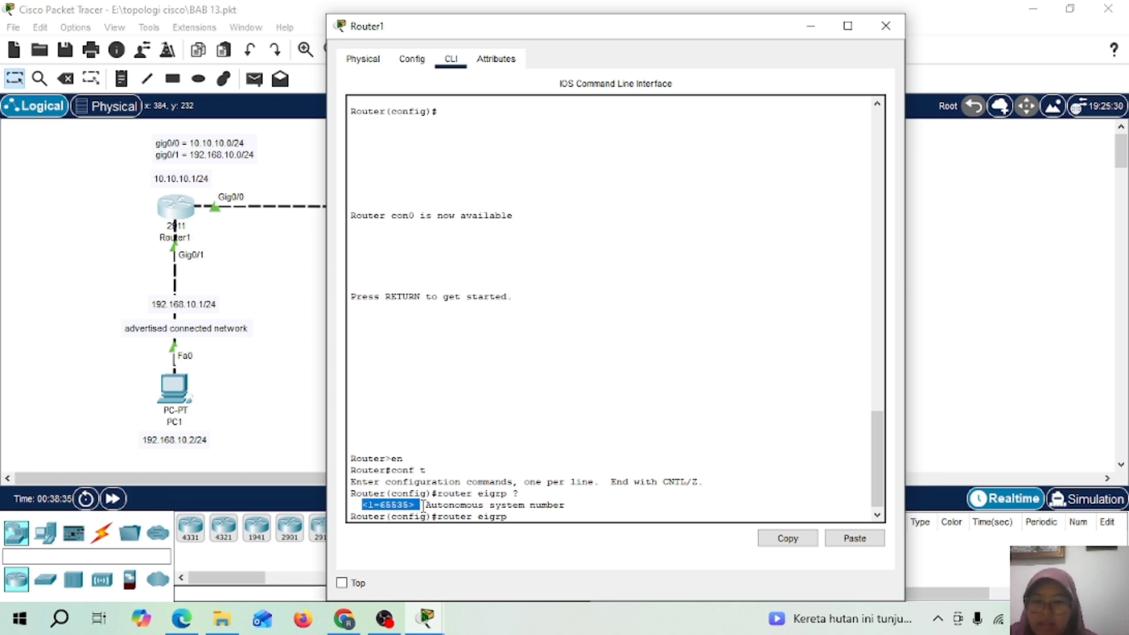
left_click(516, 517)
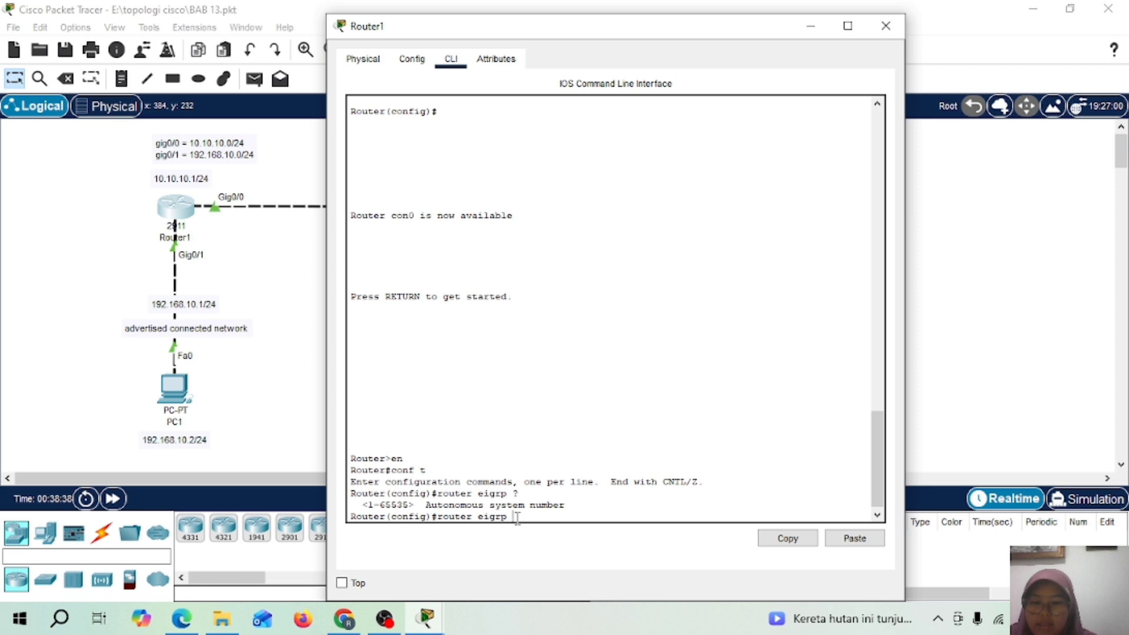
type("10")
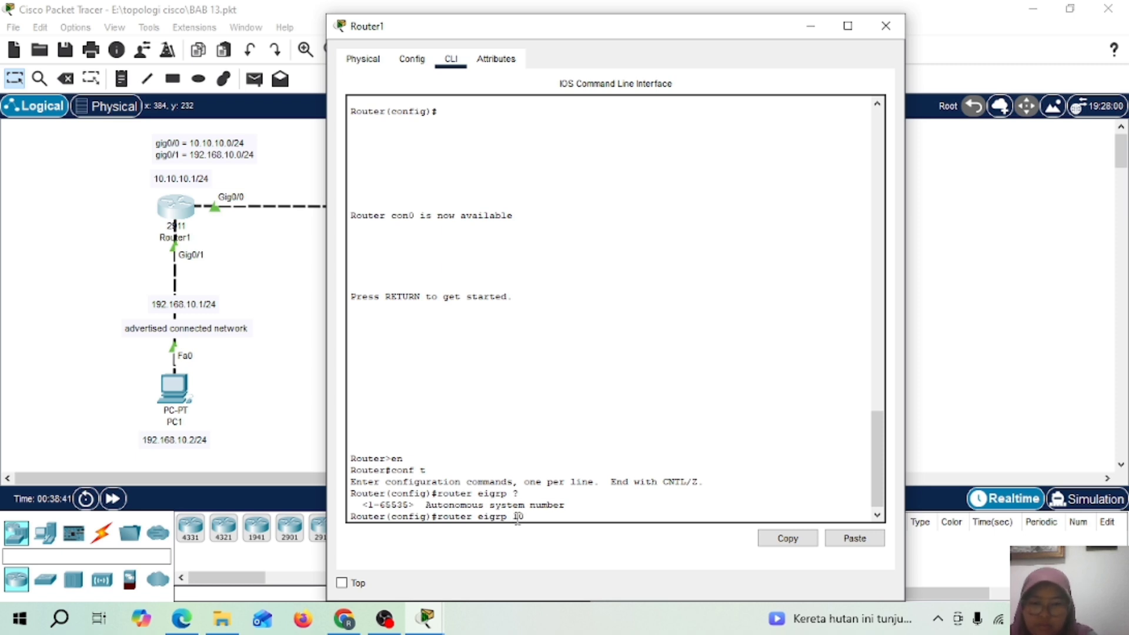
key("Return")
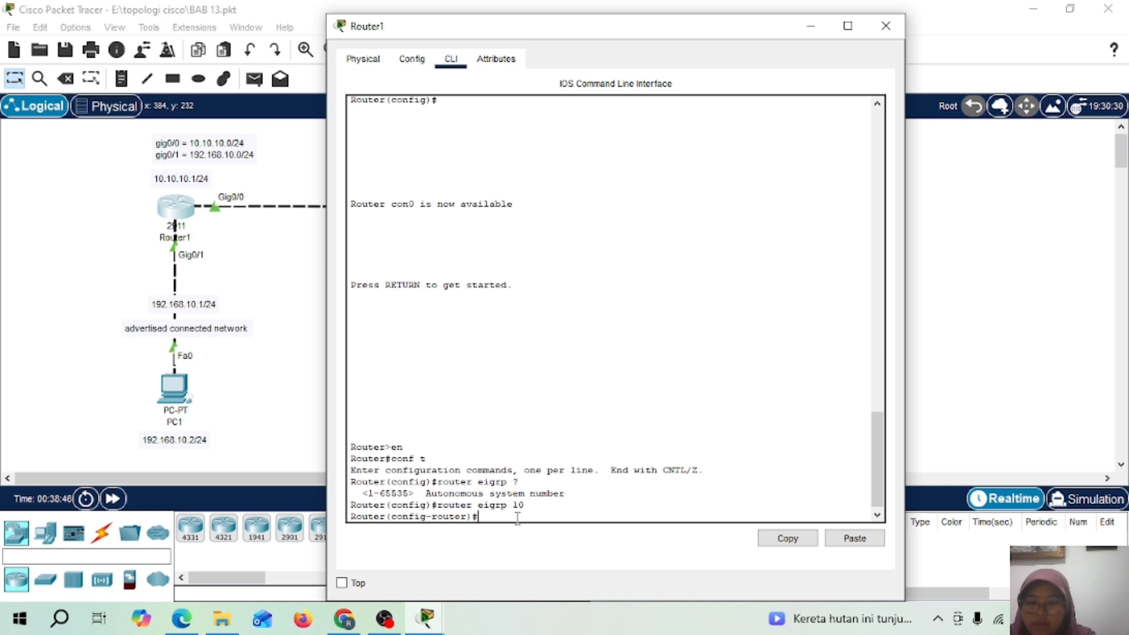
Advertise Router1's connected networks 10.10.10.0 and 192.168.10.0 in EIGRP 10, and close its window
type("network")
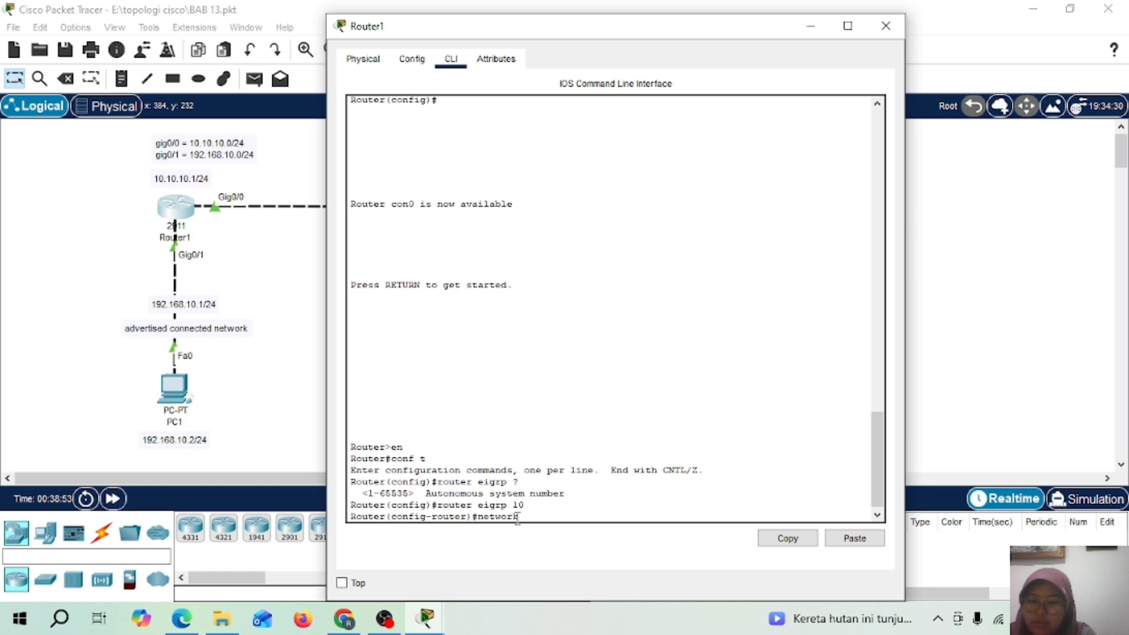
type(" 10.10.1")
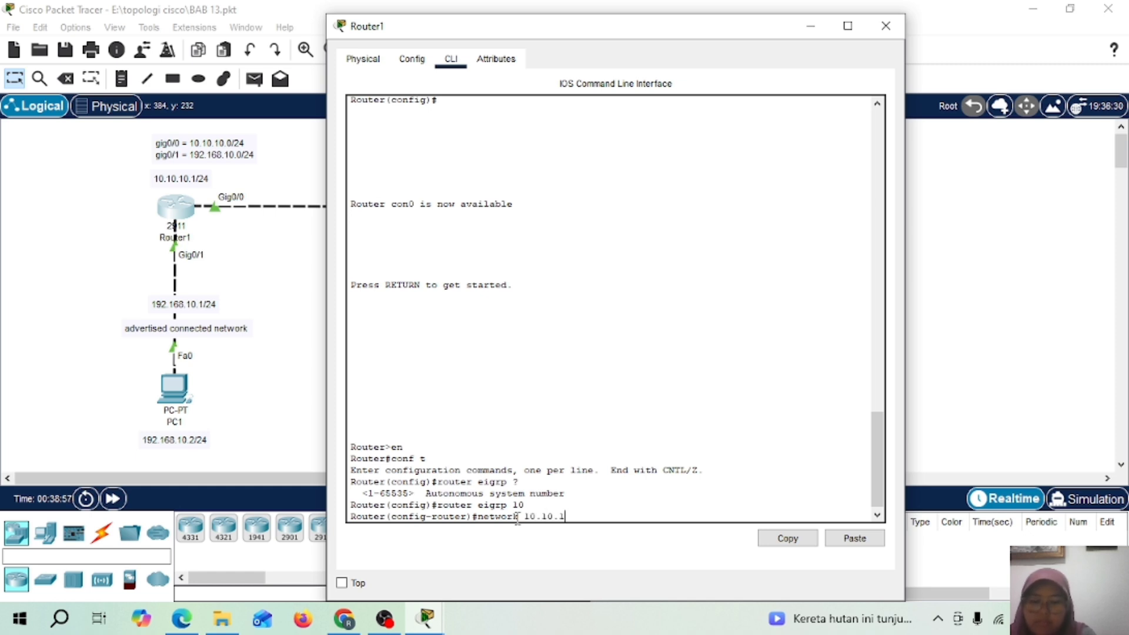
type("0.0")
key("Return")
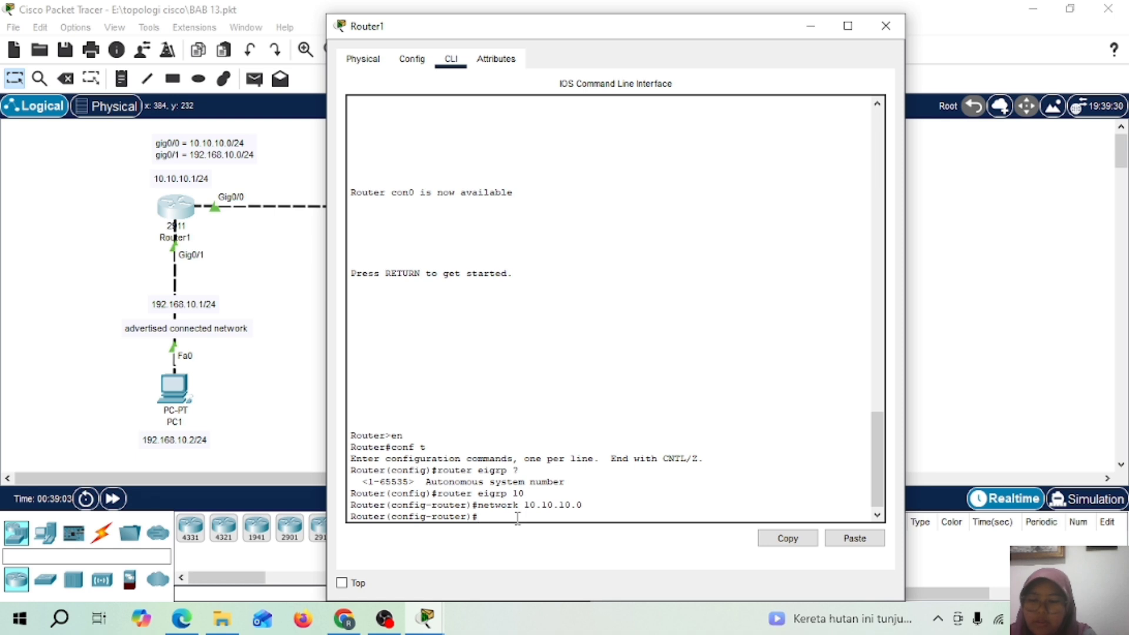
type("network")
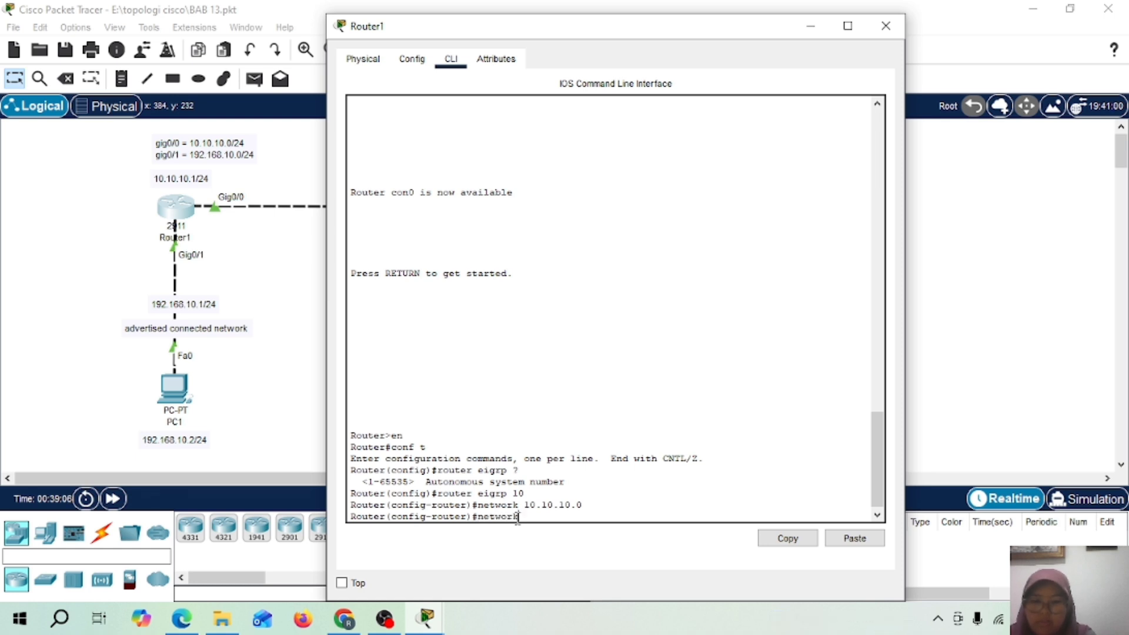
type(" 192.168.")
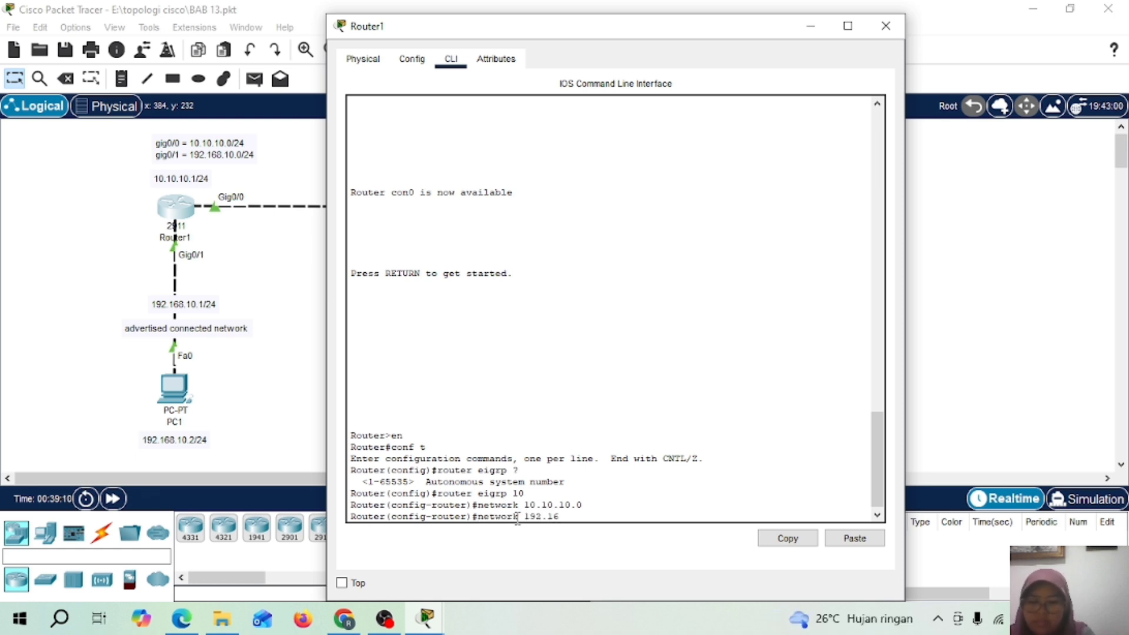
type("10")
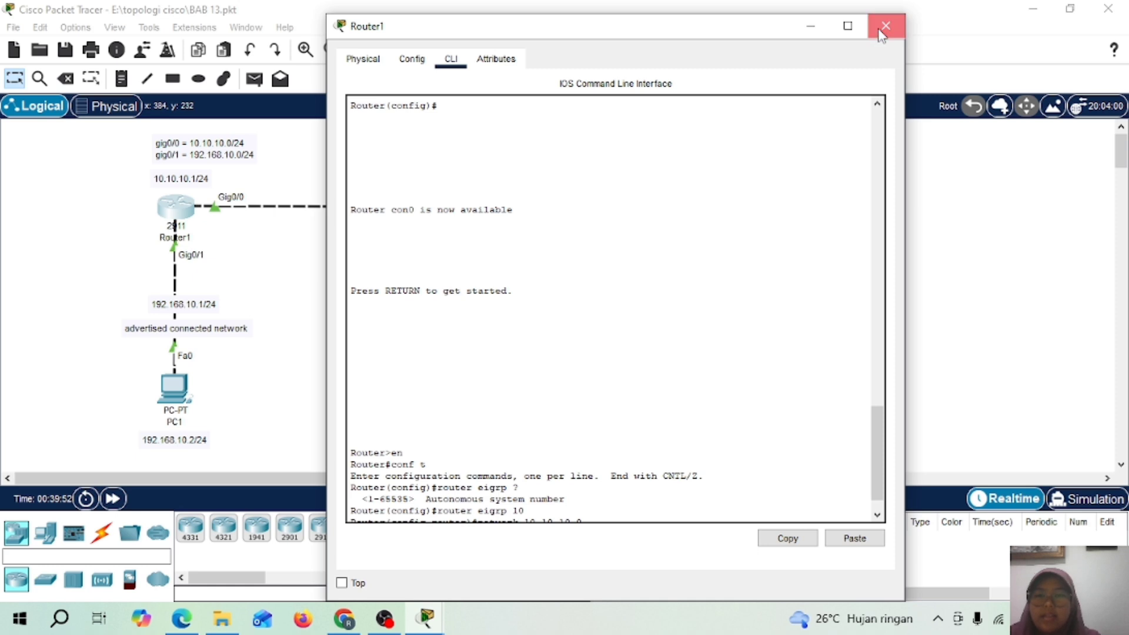
left_click(885, 26)
On Router2's command line, start EIGRP with "router eigrp 10" and advertise the network 10.10.10.0
left_click(382, 213)
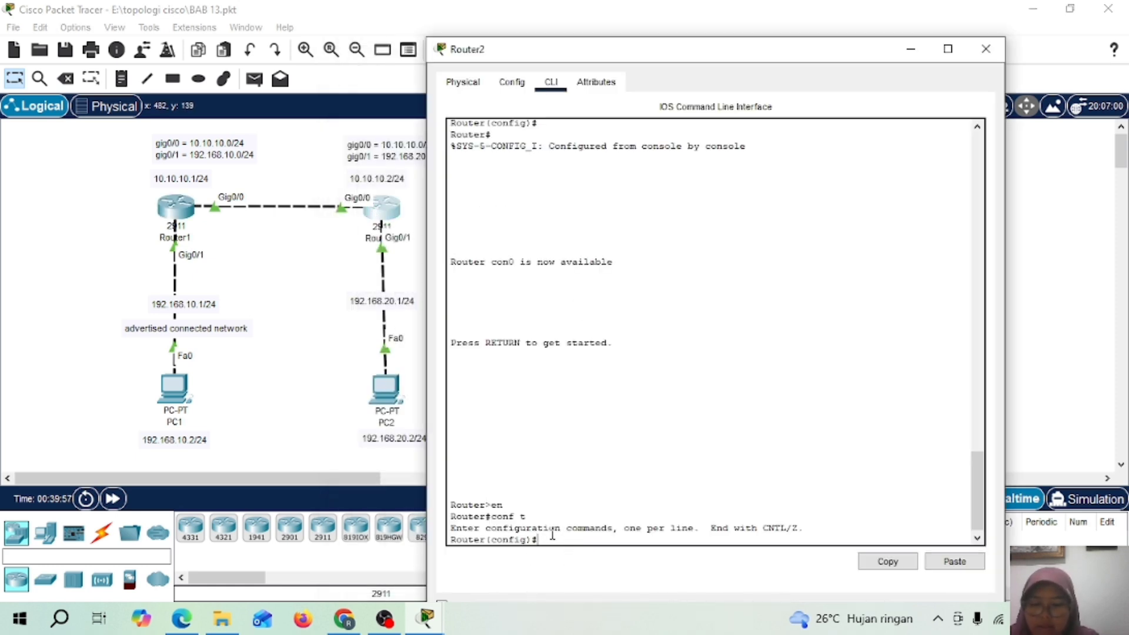
type("rou")
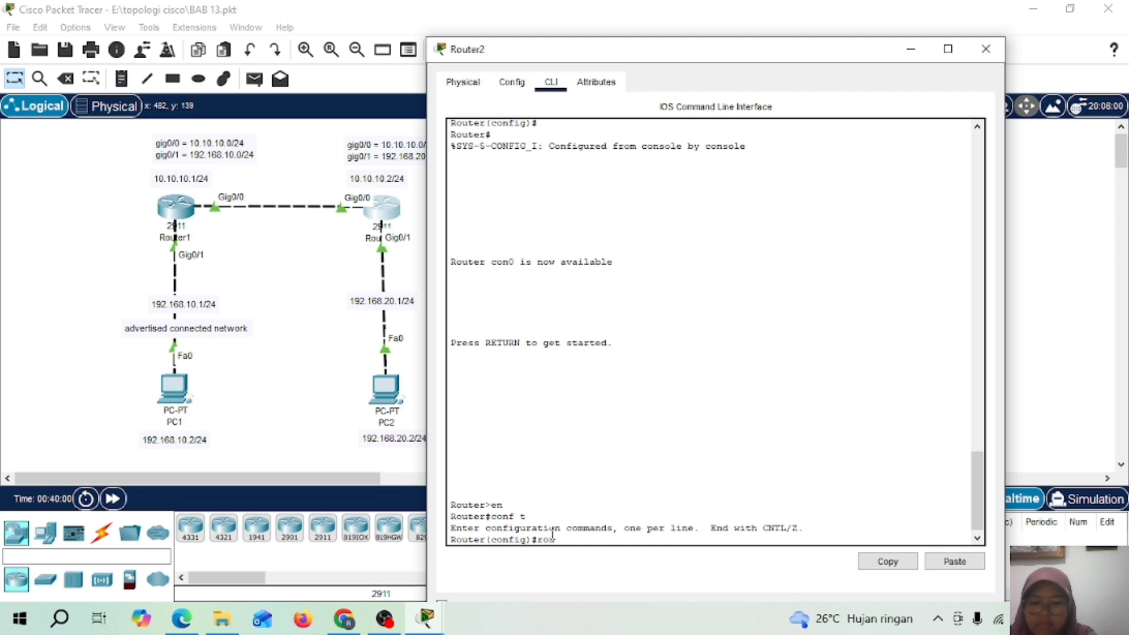
type("ter eigrp 10")
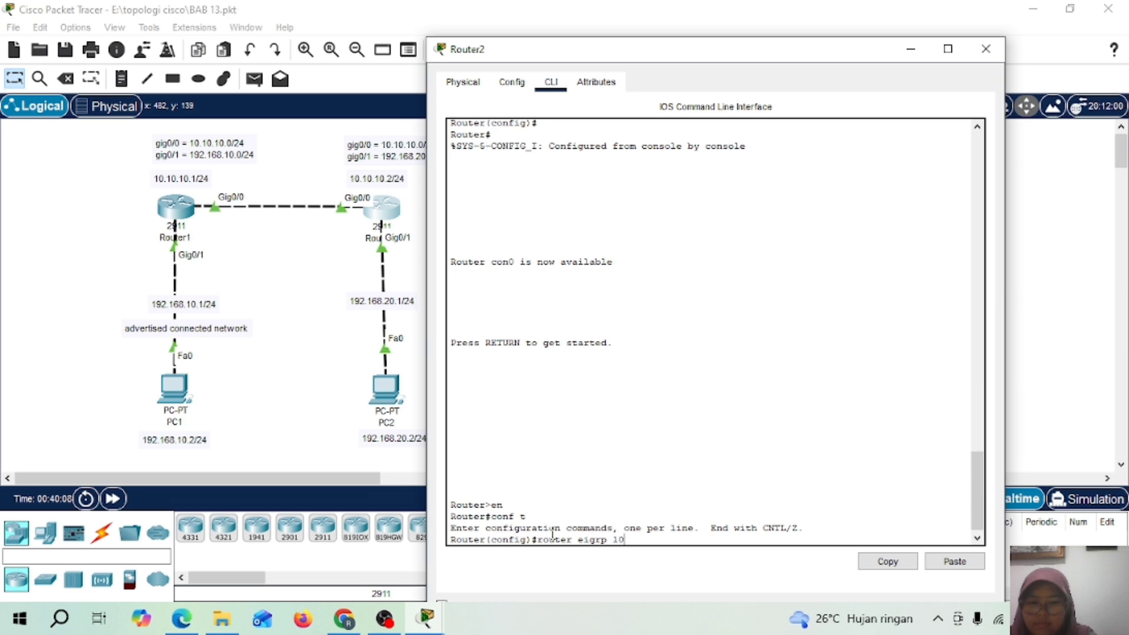
key("Return")
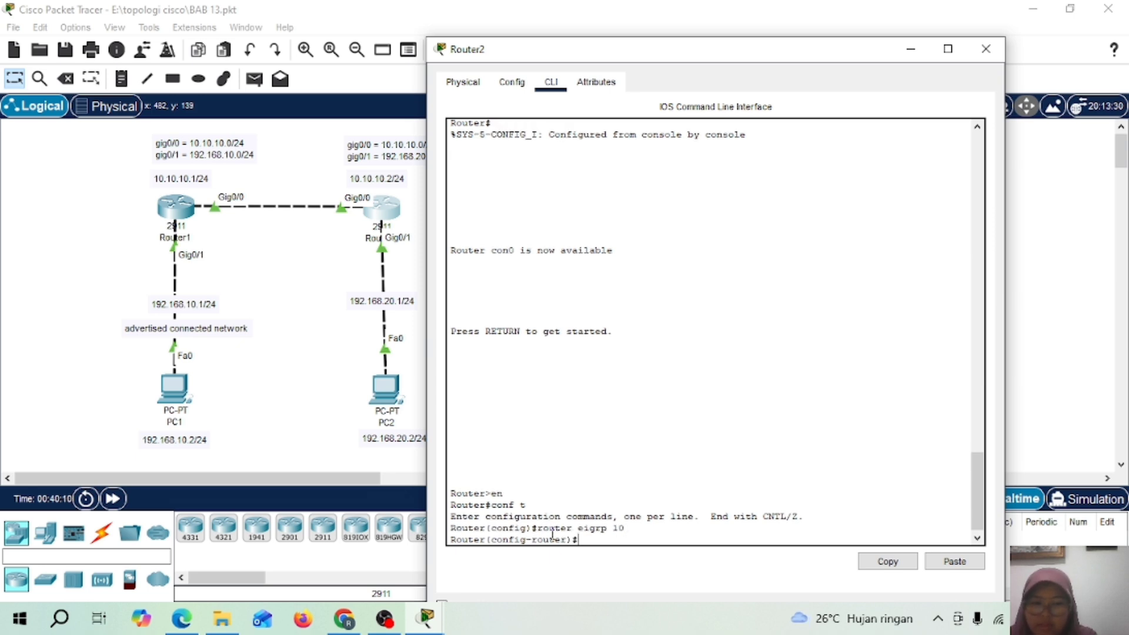
type("netw")
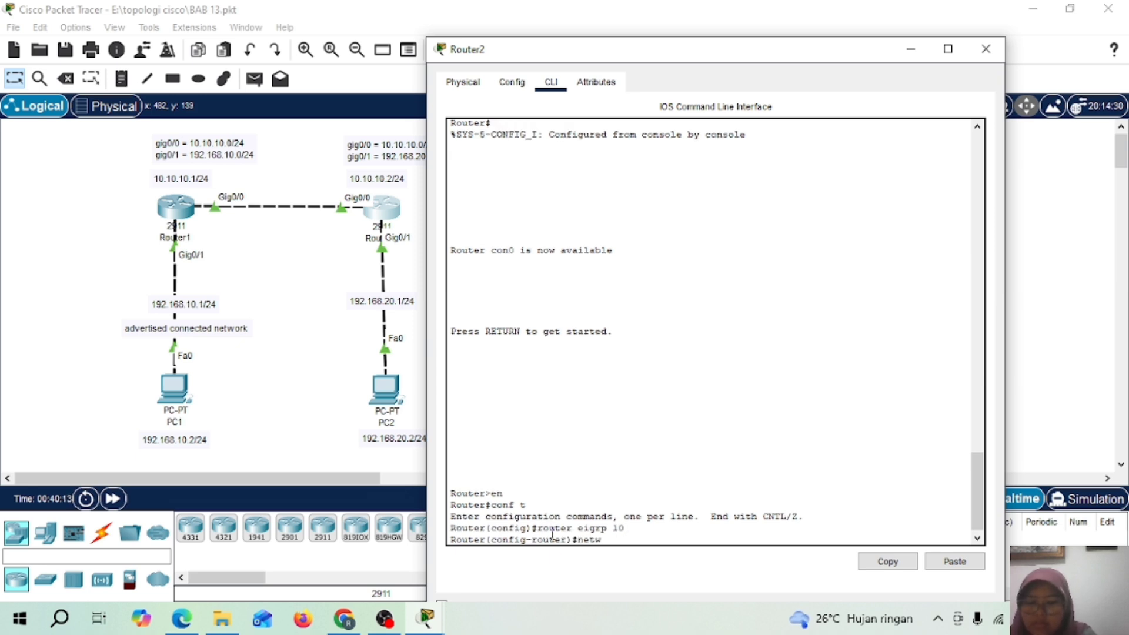
type("ork 10.10.10.0")
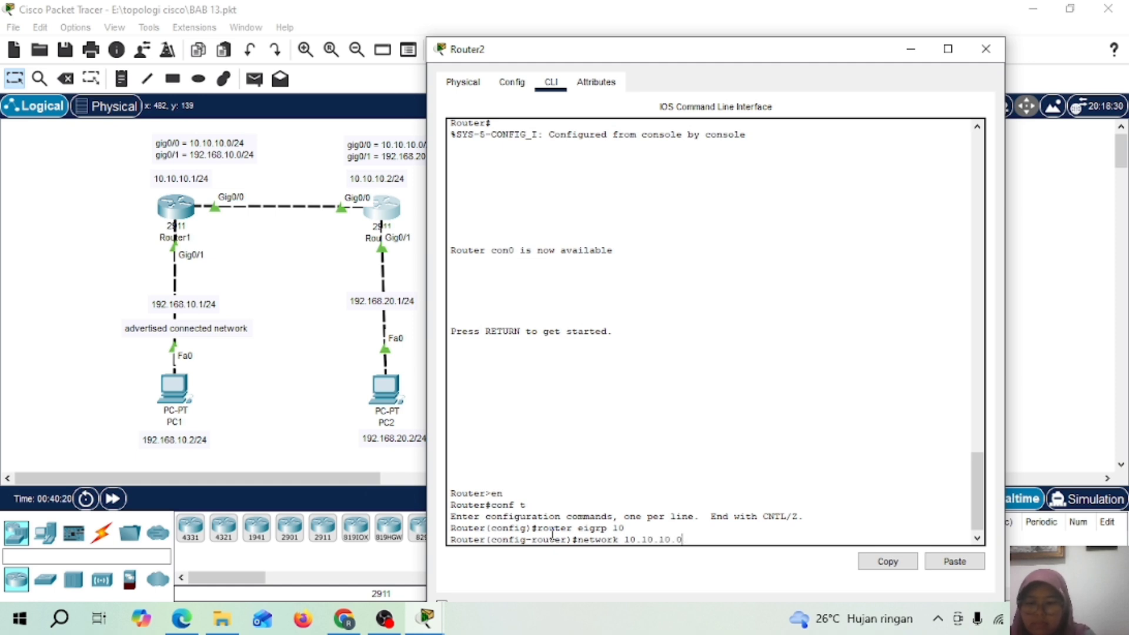
key("Return")
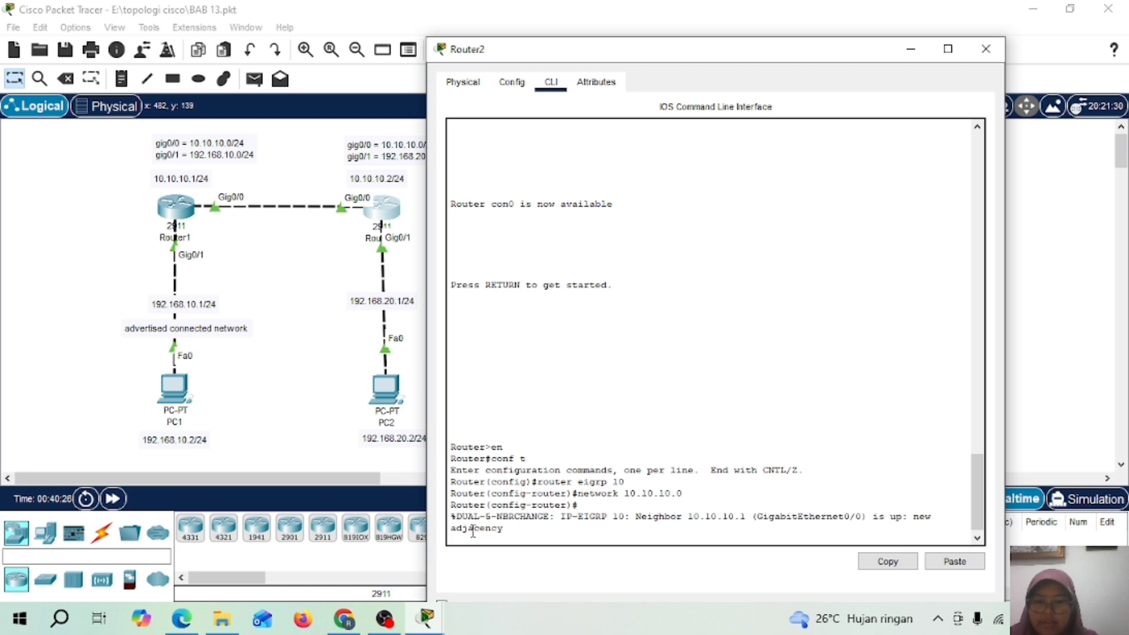
key("Return")
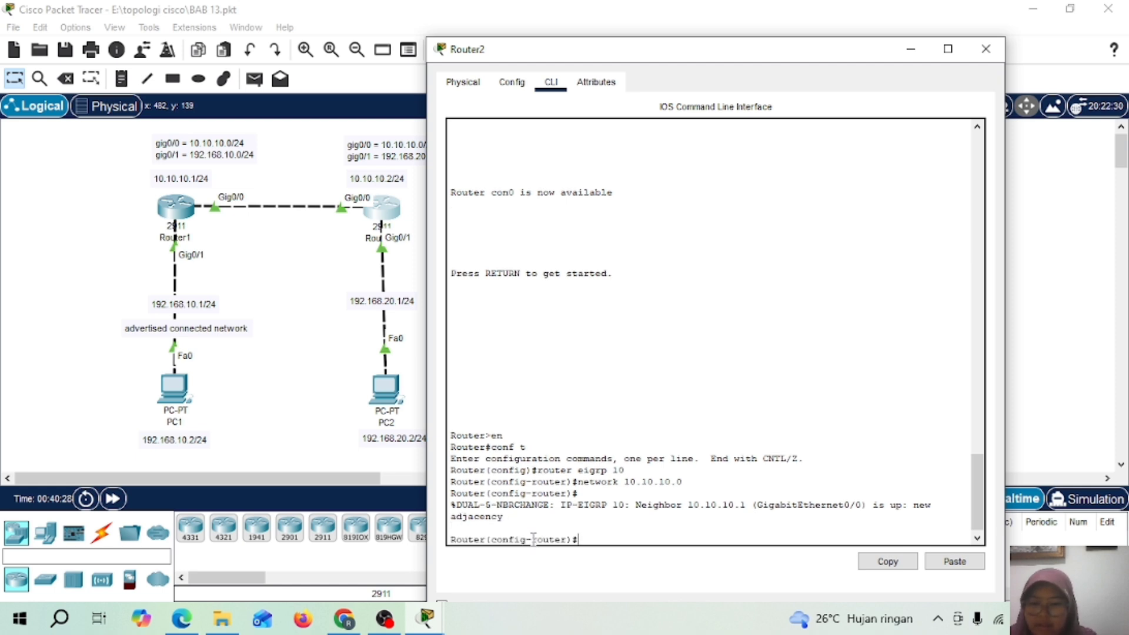
Display Router2's EIGRP neighbors with "do sh ip eigrp neighbor" and examine the neighbor's address
type("do s")
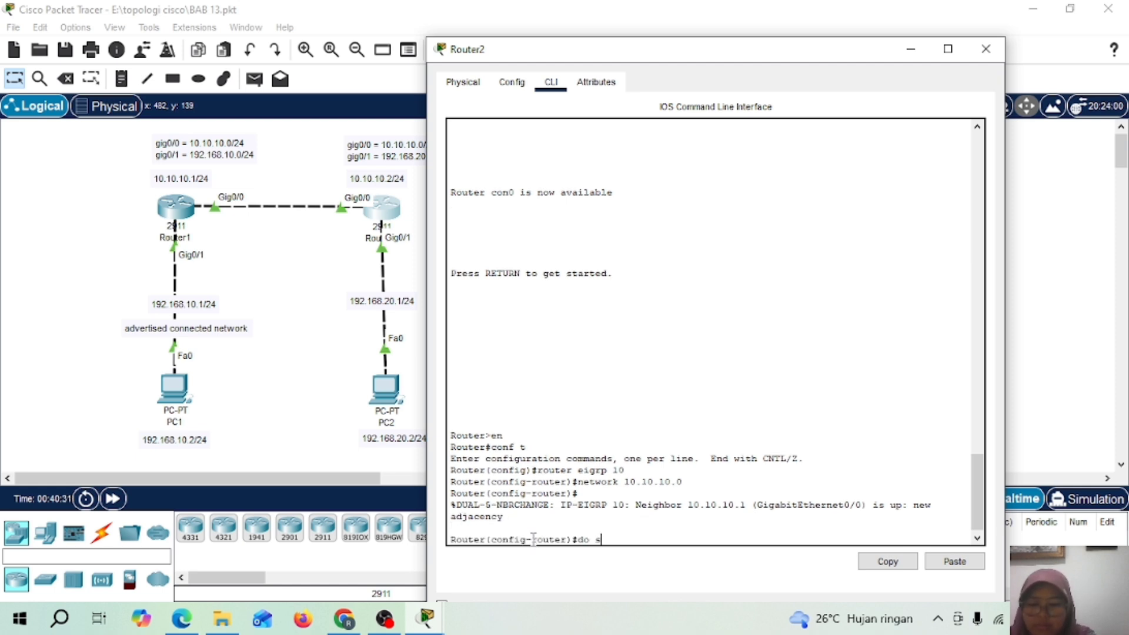
type("h ip")
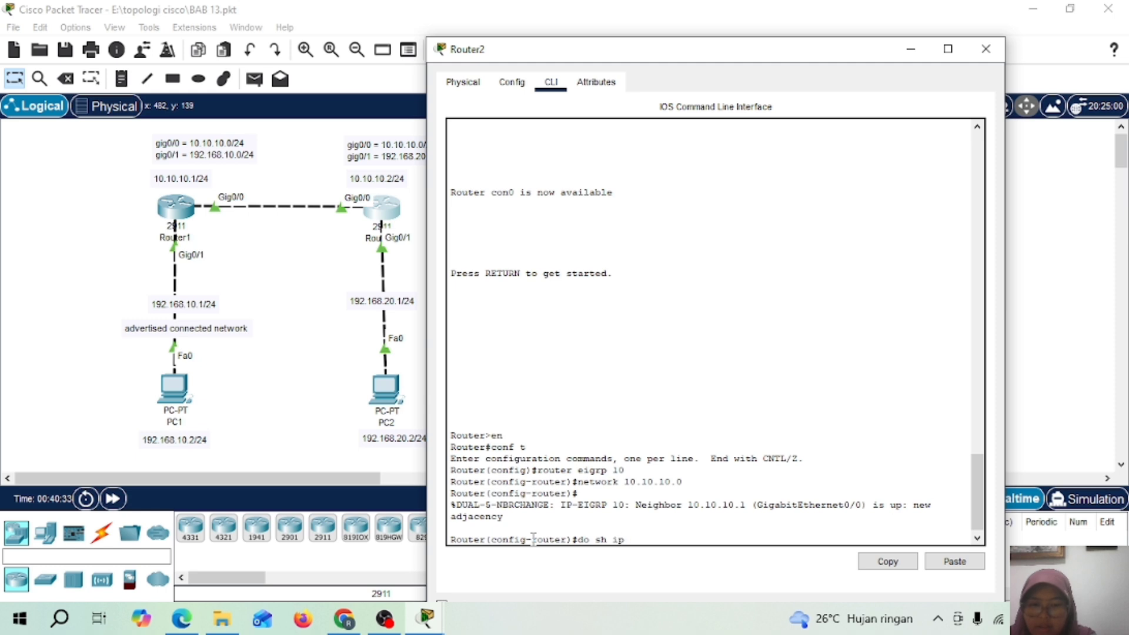
type(" eigrp neig")
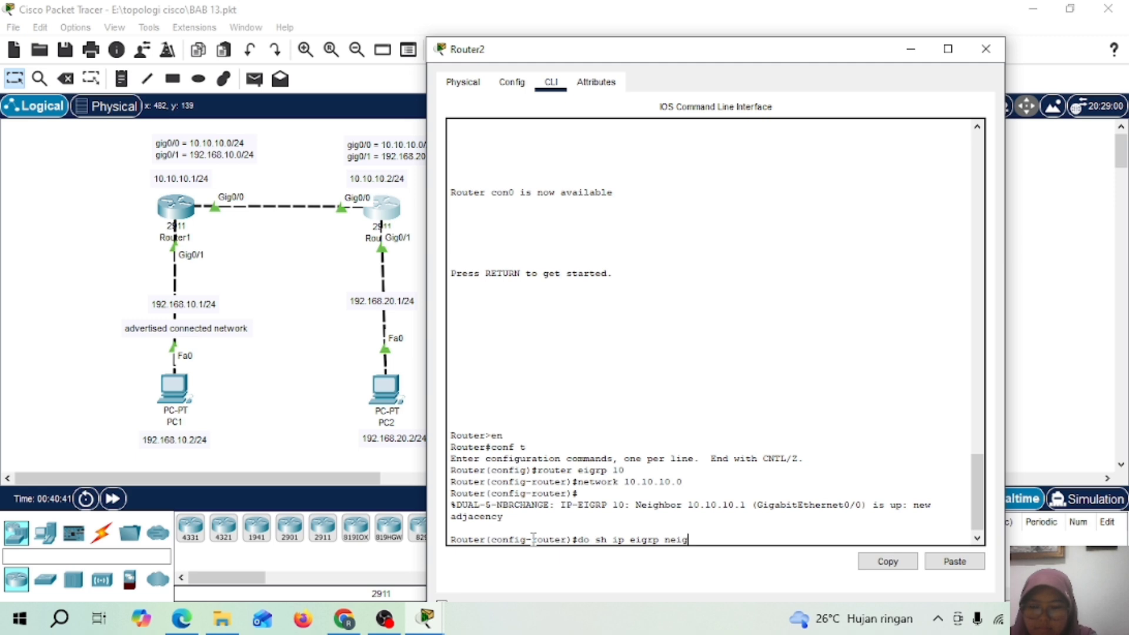
type("hbor")
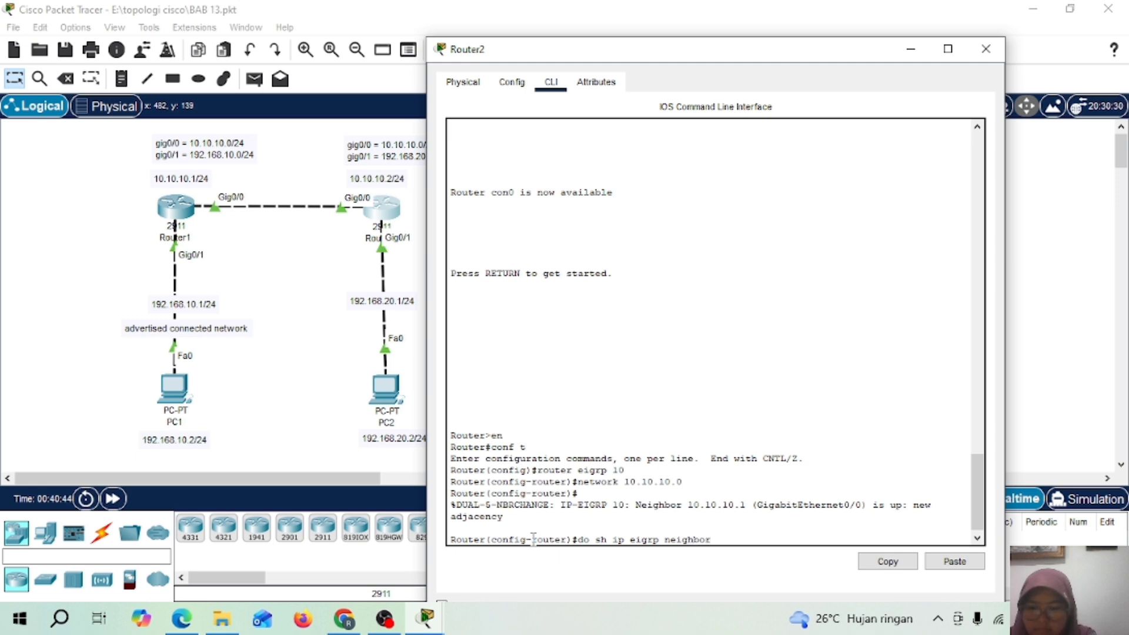
key("Return")
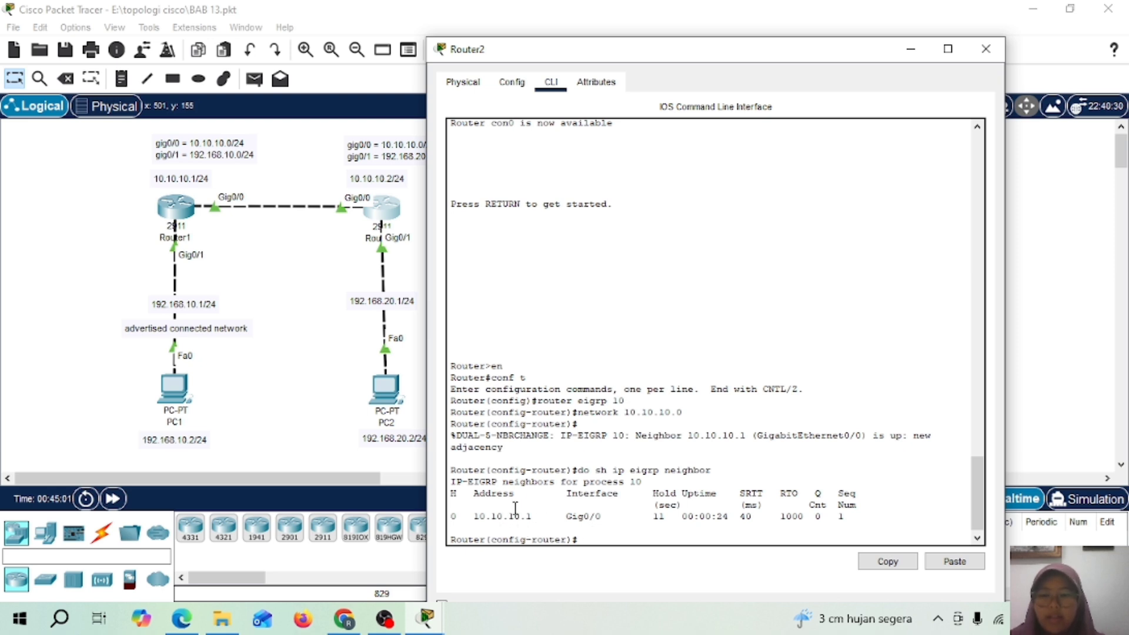
left_click_drag(508, 516, 533, 515)
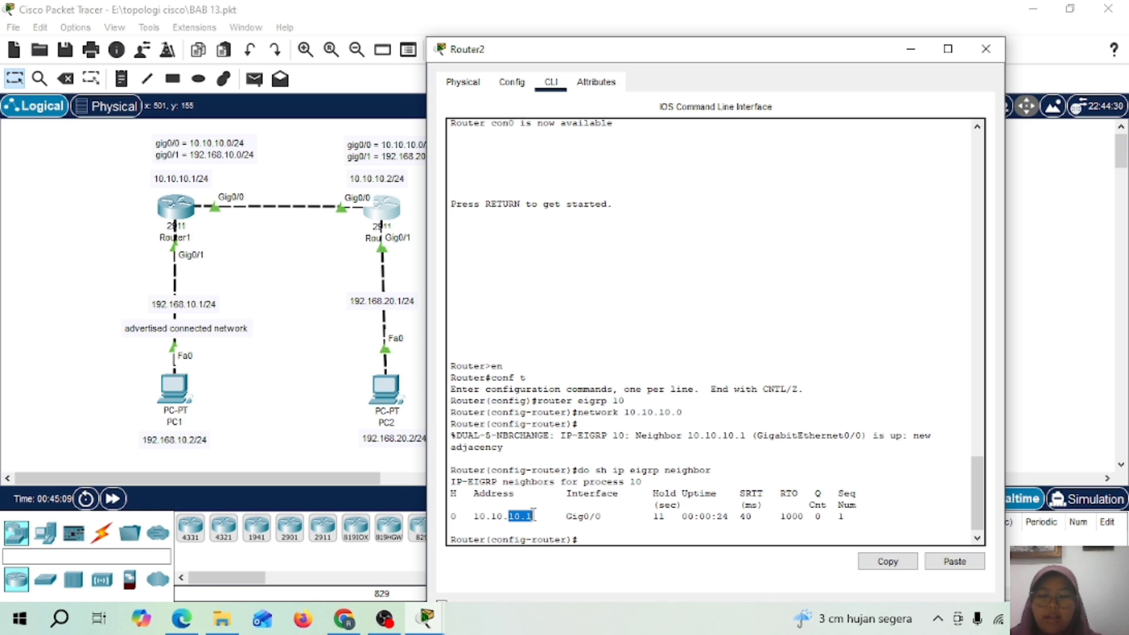
Advertise Router2's PC network in EIGRP 10 with "network 192.168.20.0"
left_click(592, 538)
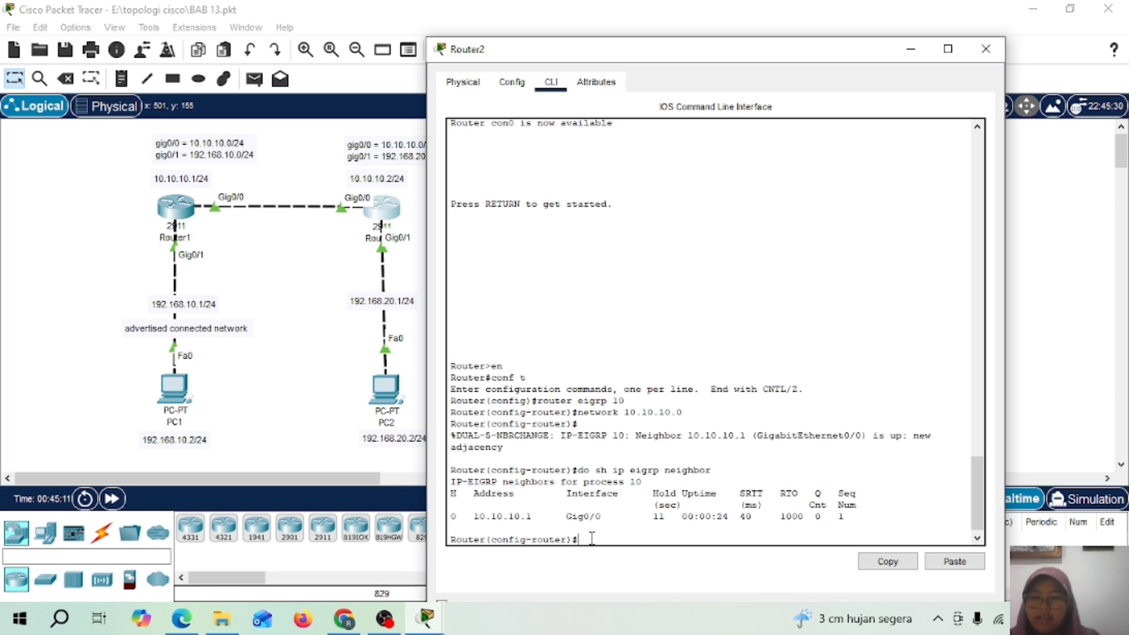
type("networ")
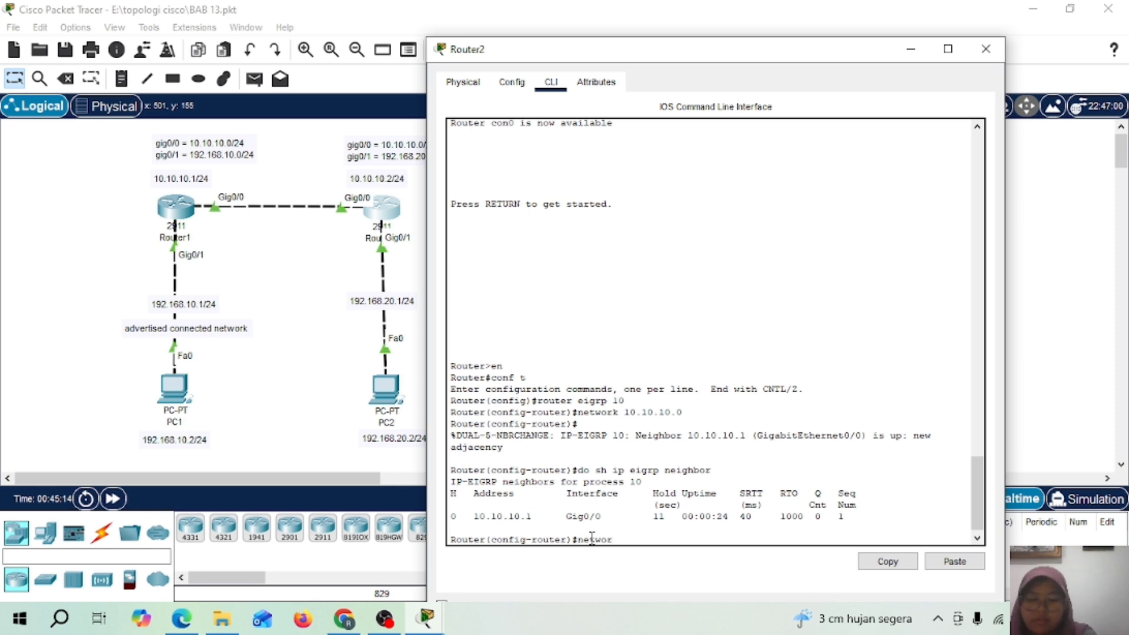
type("k 1")
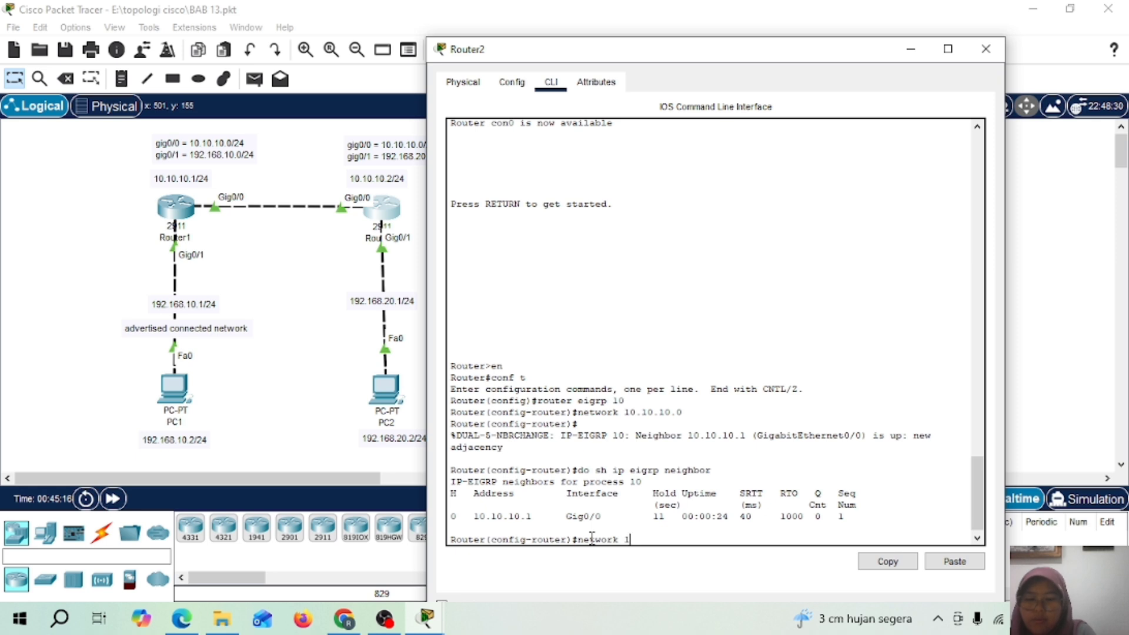
type("92.168")
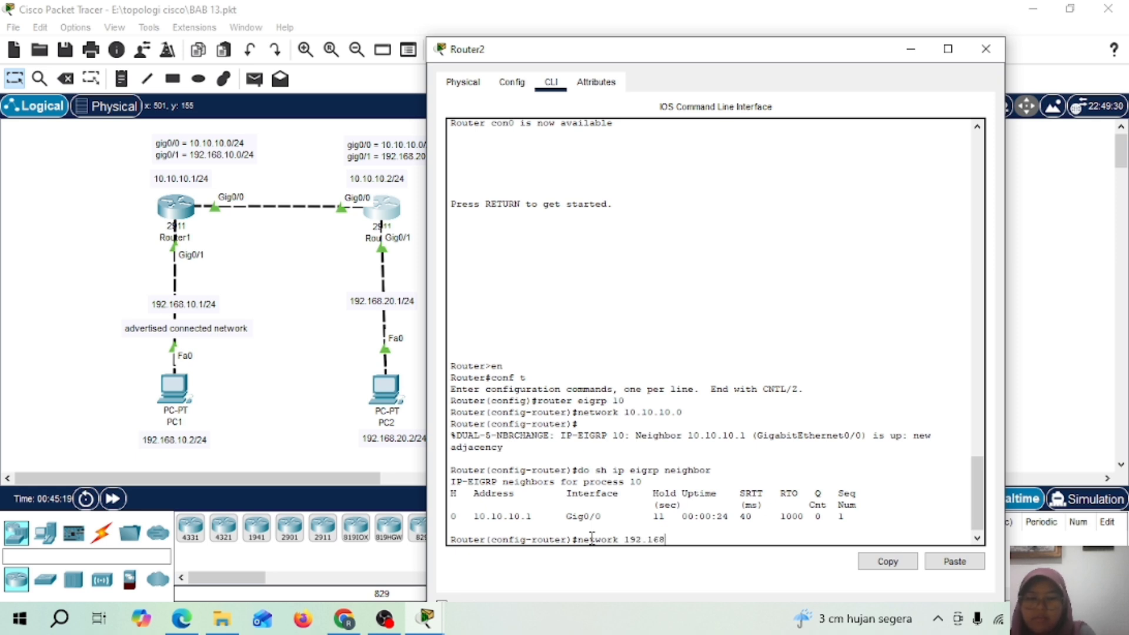
type(".20.0")
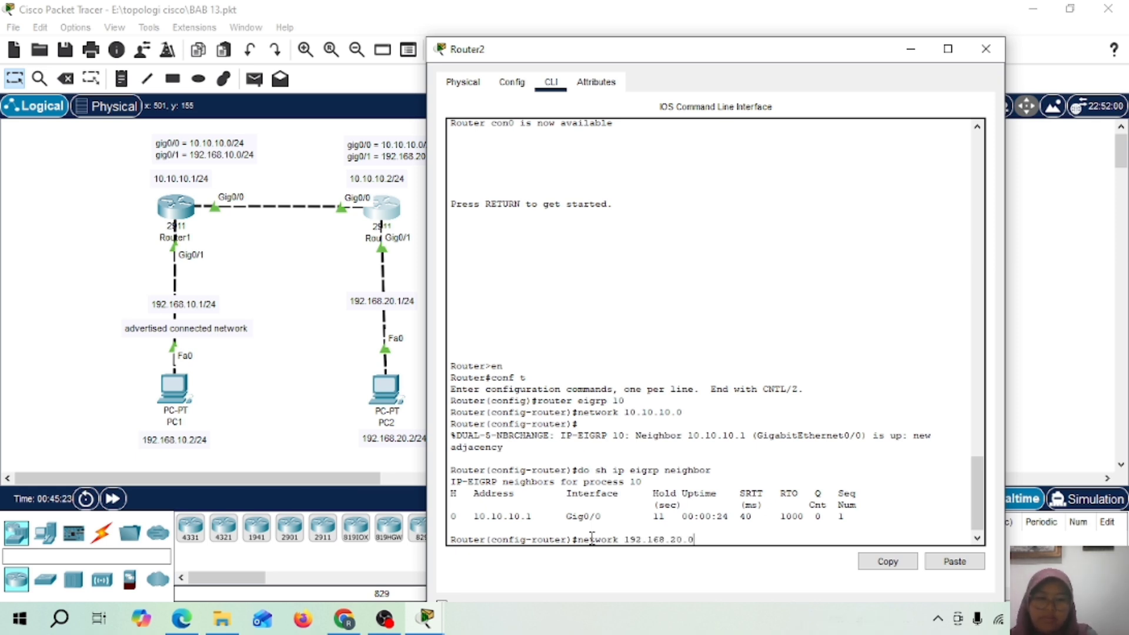
key("Return")
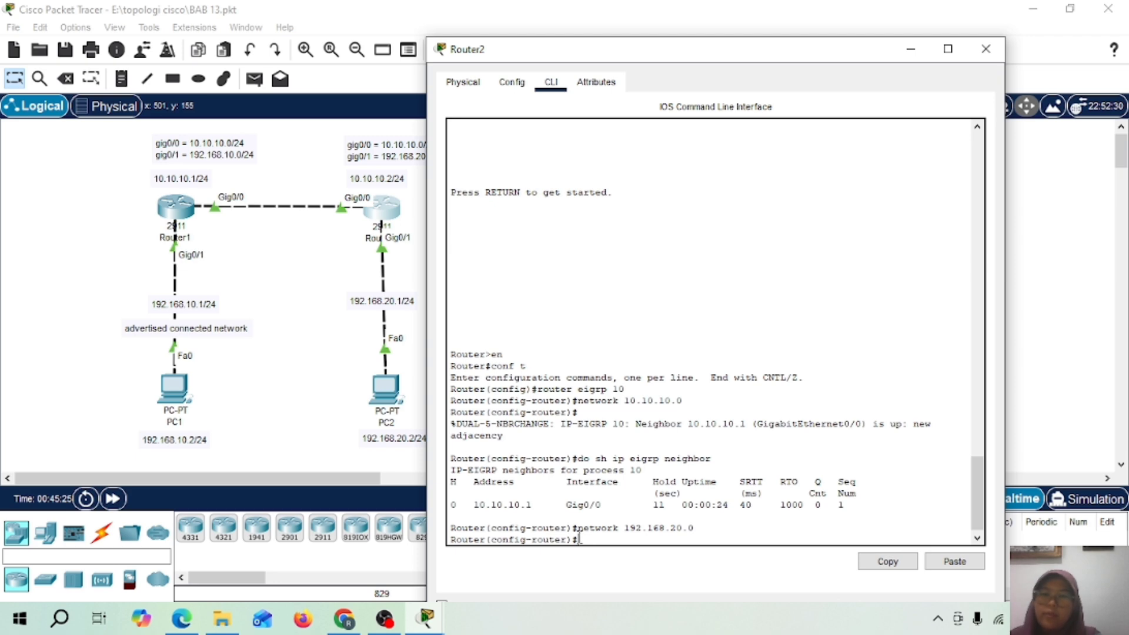
Display Router1's EIGRP neighbors with "do sh ip eigrp neighbor" on its command line
left_click(179, 215)
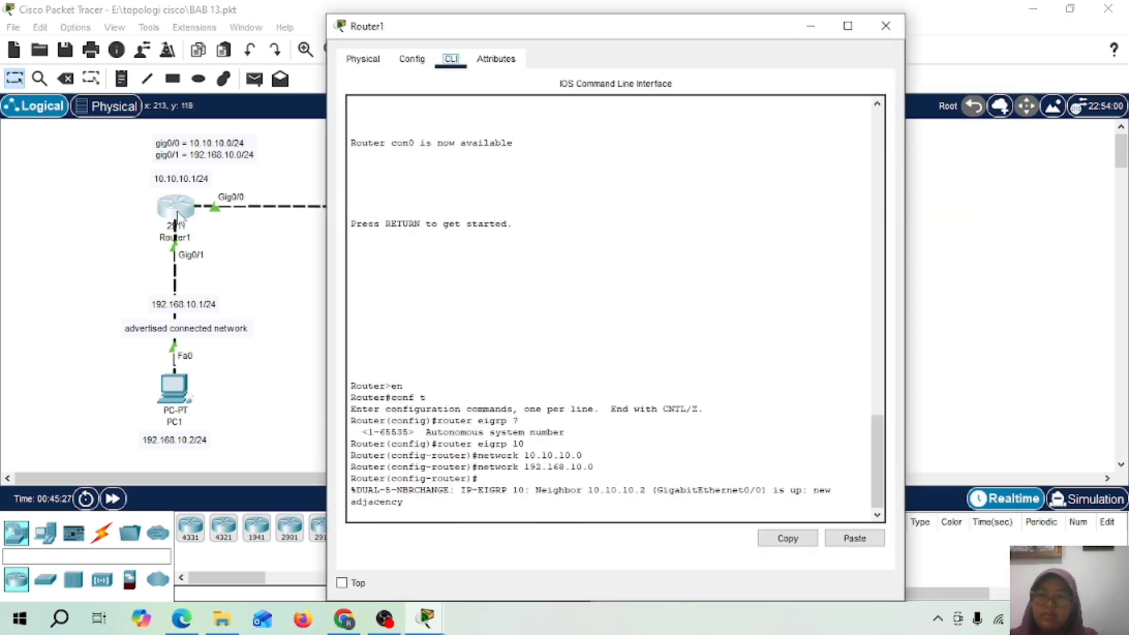
key("Return")
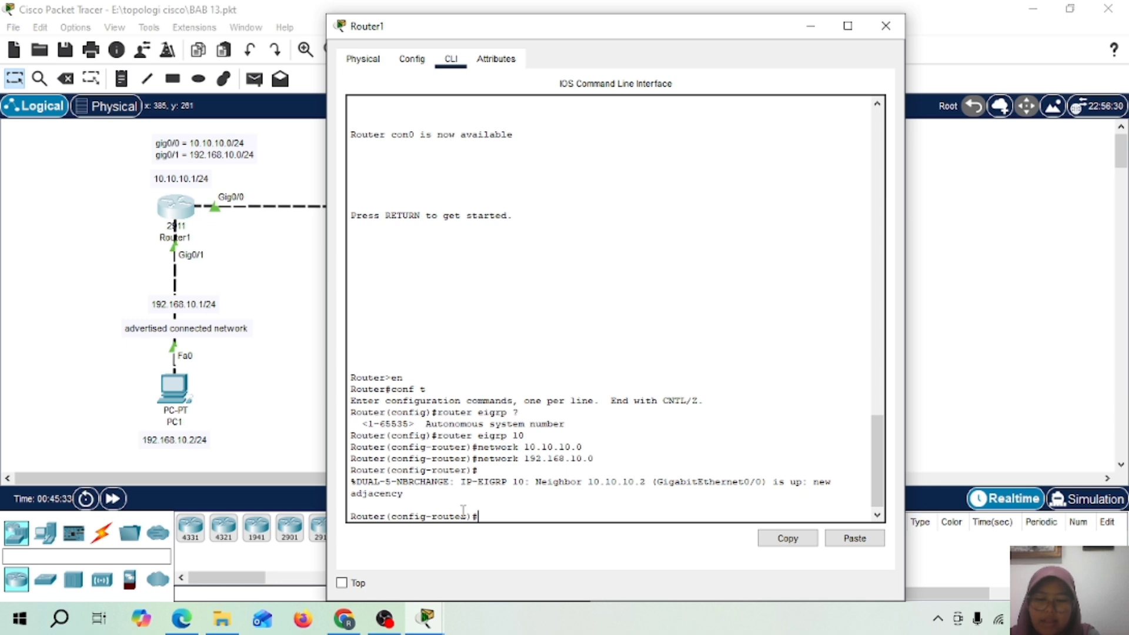
type("dc ")
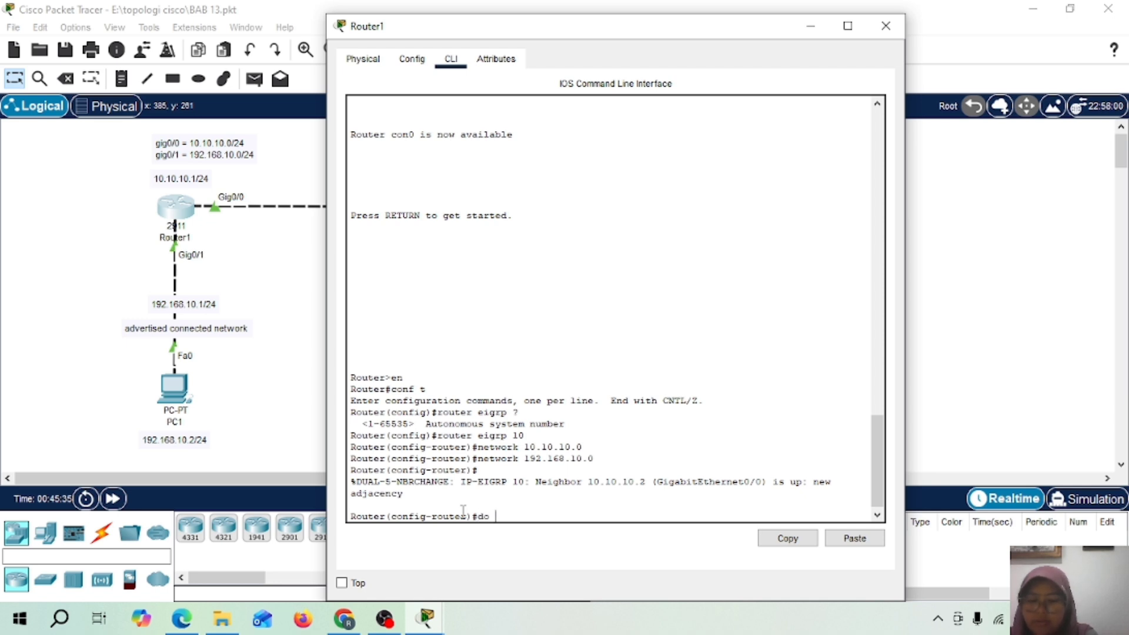
type("sh ip ")
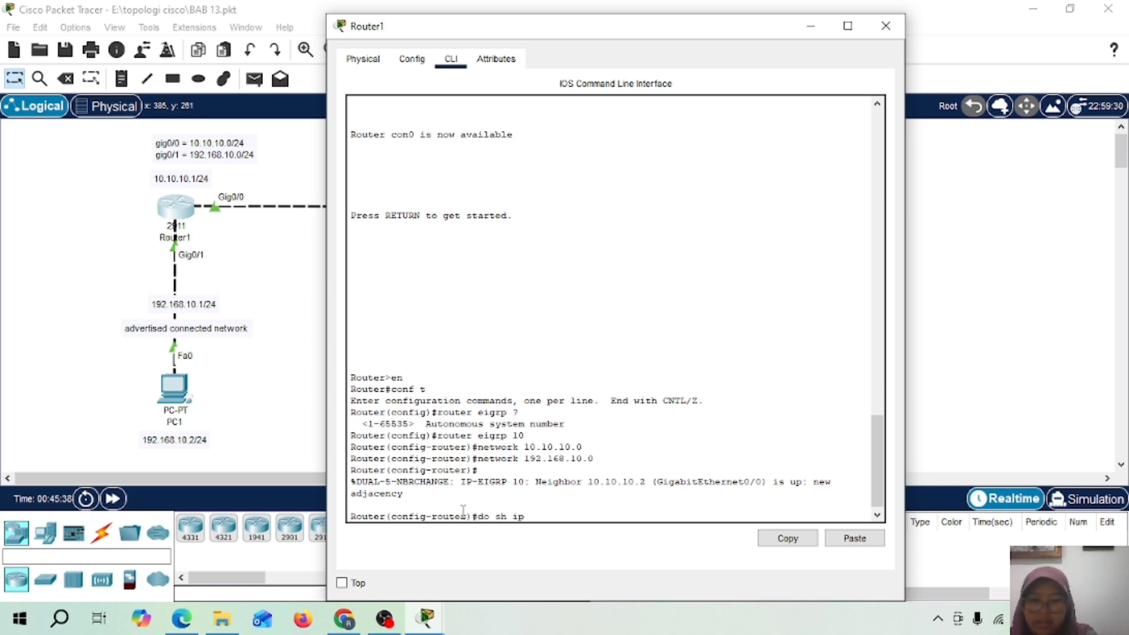
type("eigrp ne")
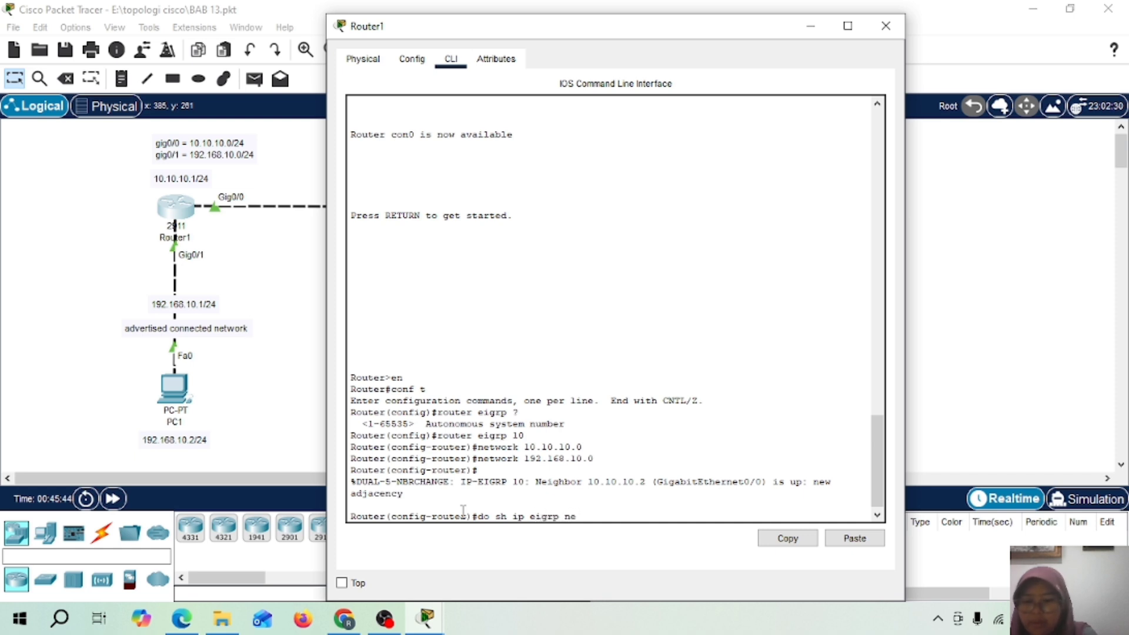
type("ighbor")
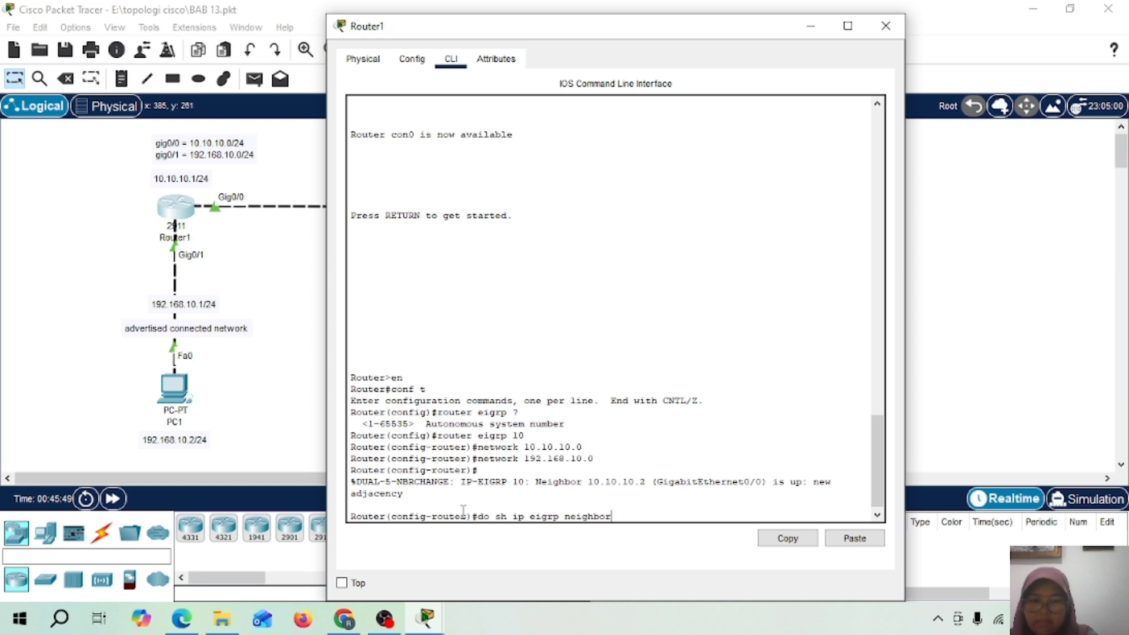
key("Return")
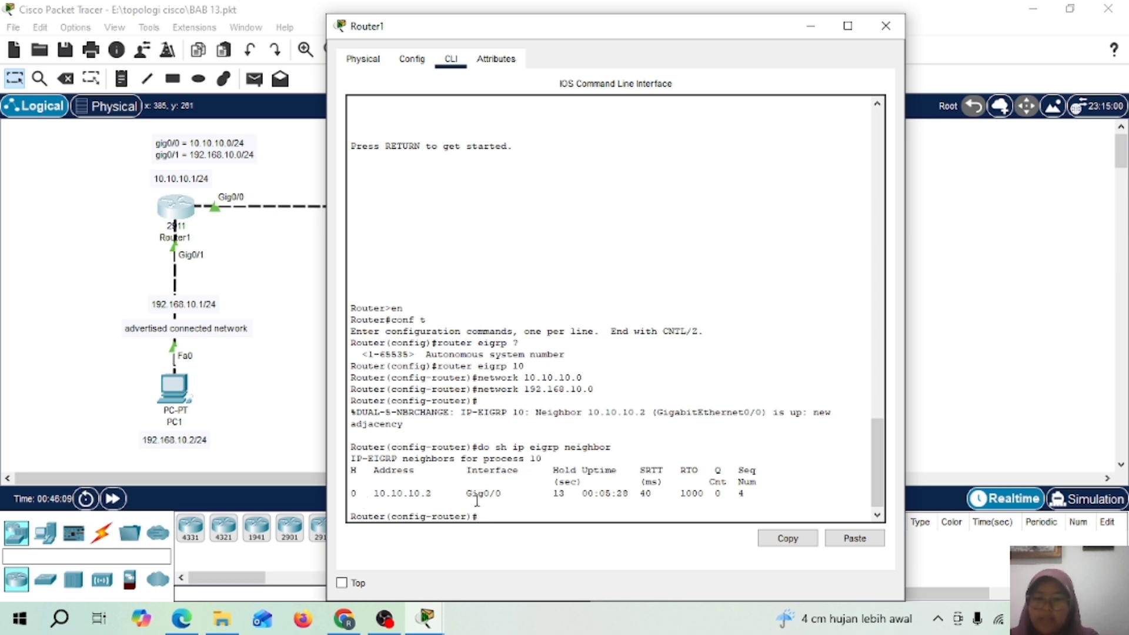
Display Router1's routing table with "do sh ip route", examine the EIGRP-learned (D) route, and minimize the router's window
type("o sh")
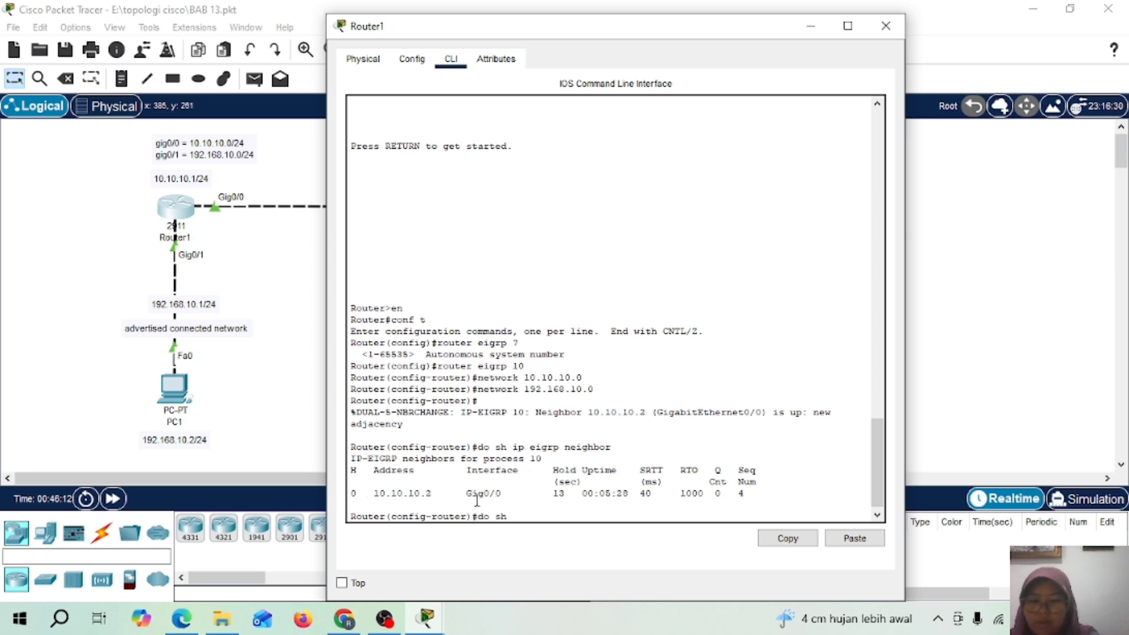
type(" ip route")
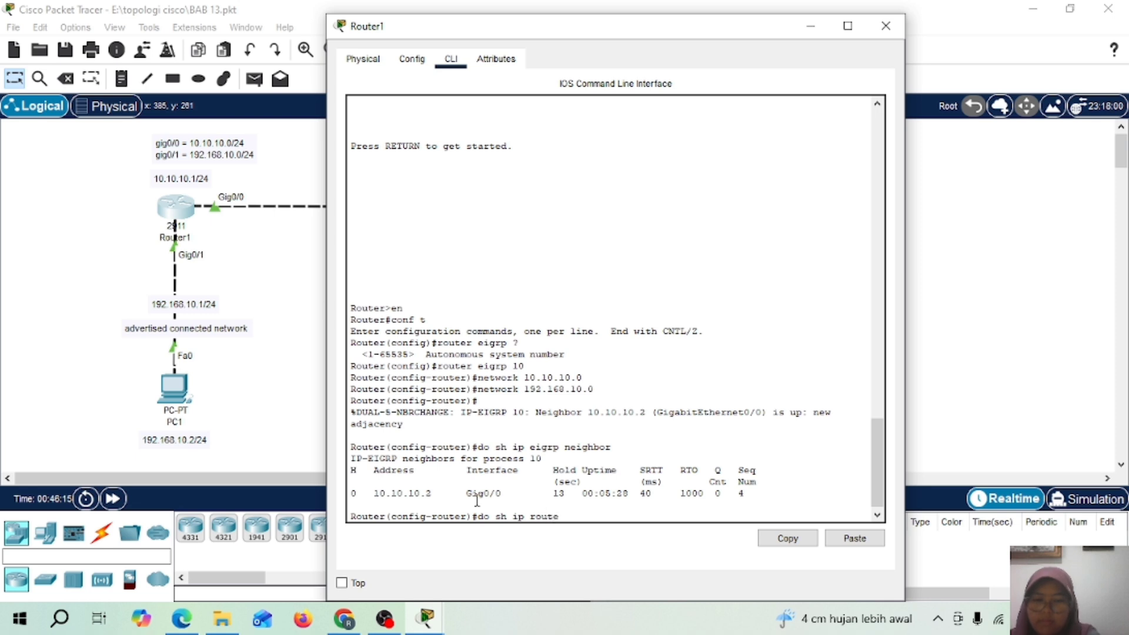
key("Return")
left_click_drag(351, 493, 363, 494)
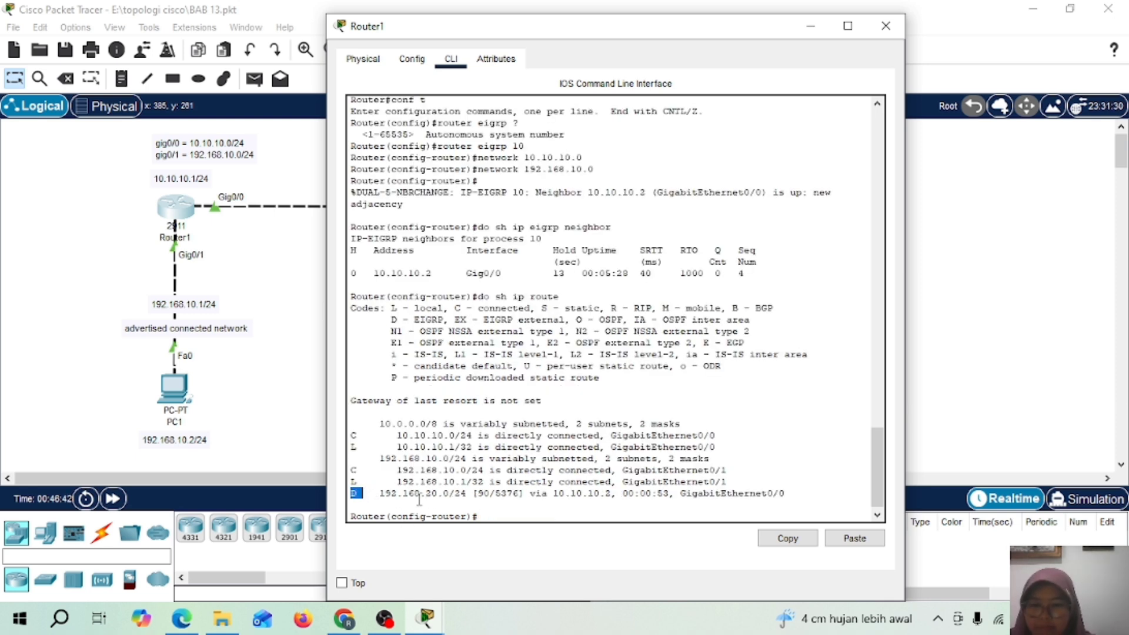
left_click_drag(380, 495, 455, 499)
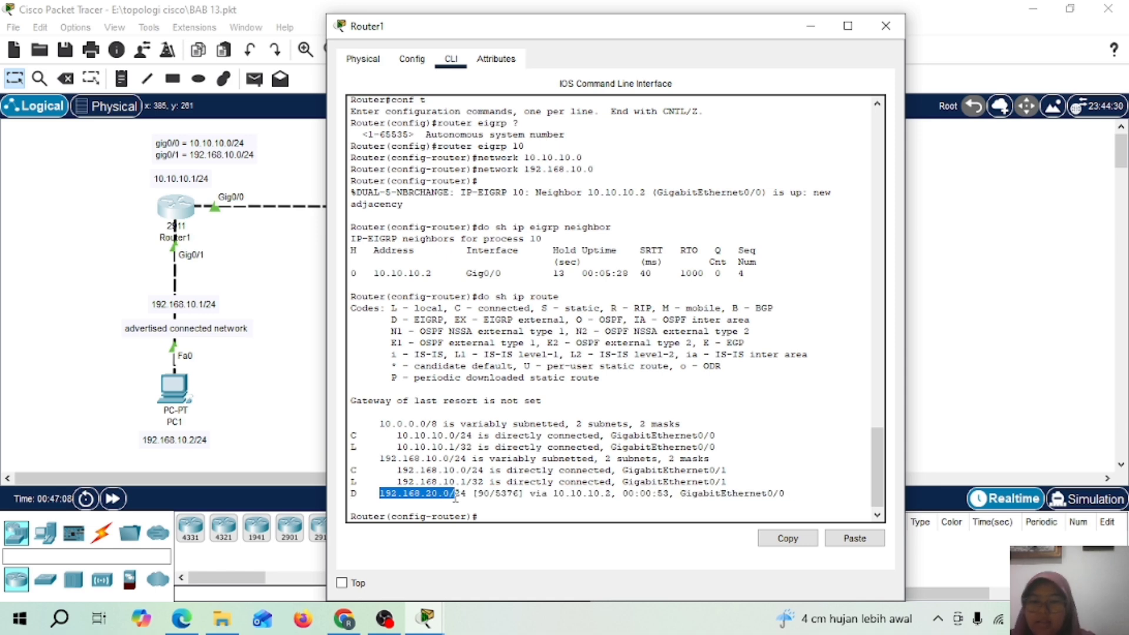
left_click(813, 26)
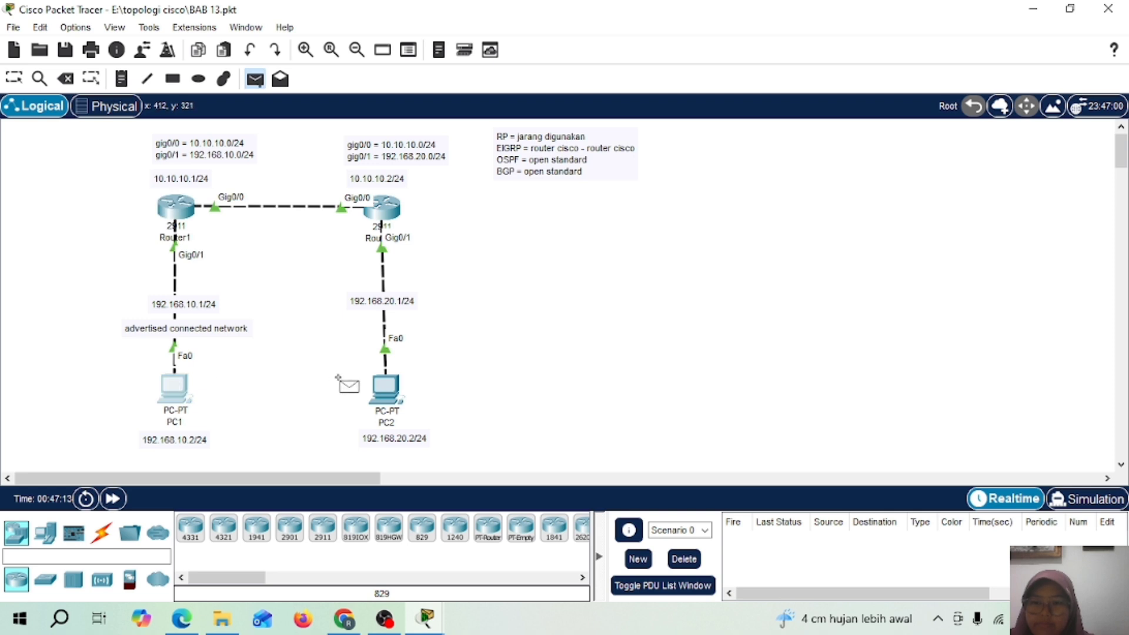
Test connectivity by sending a simple PDU from PC1 to PC2 twice
left_click(174, 385)
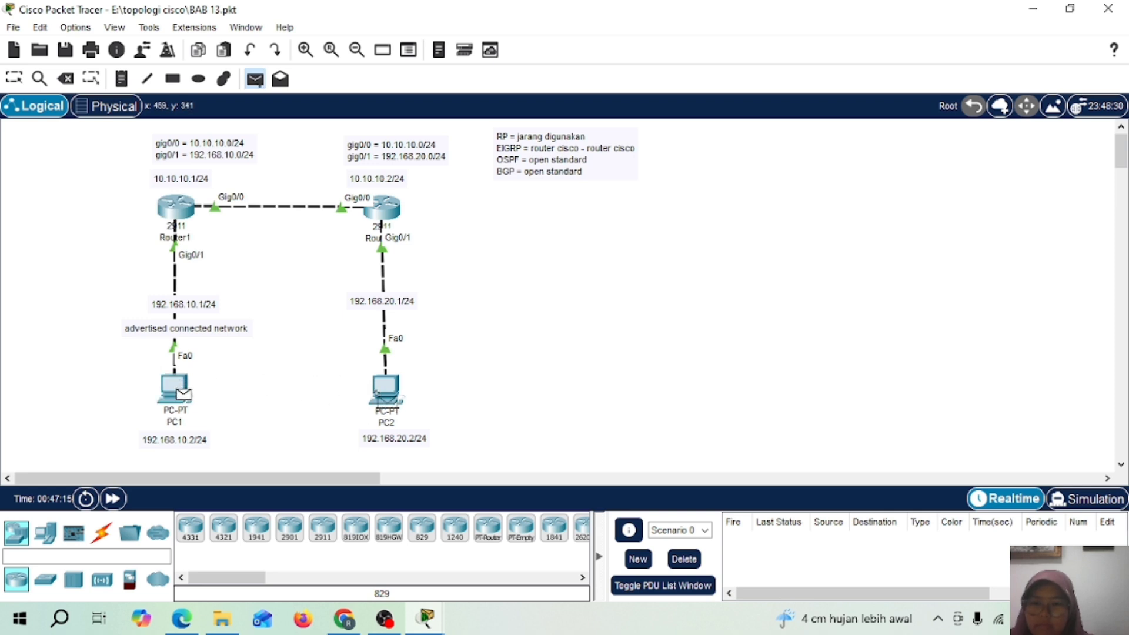
left_click(386, 391)
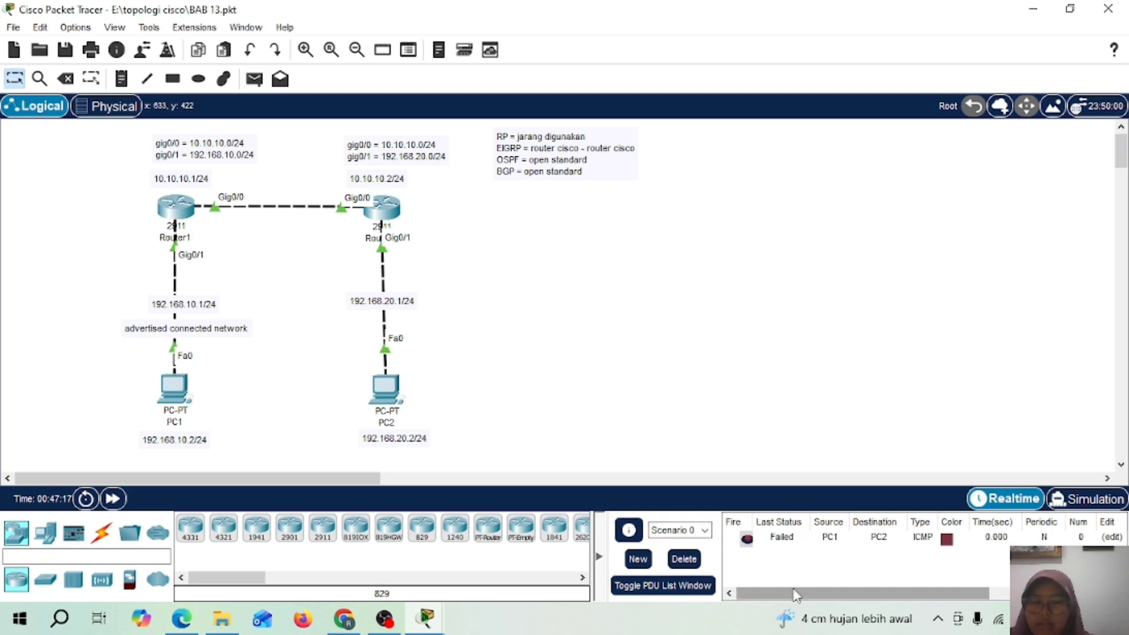
left_click(254, 86)
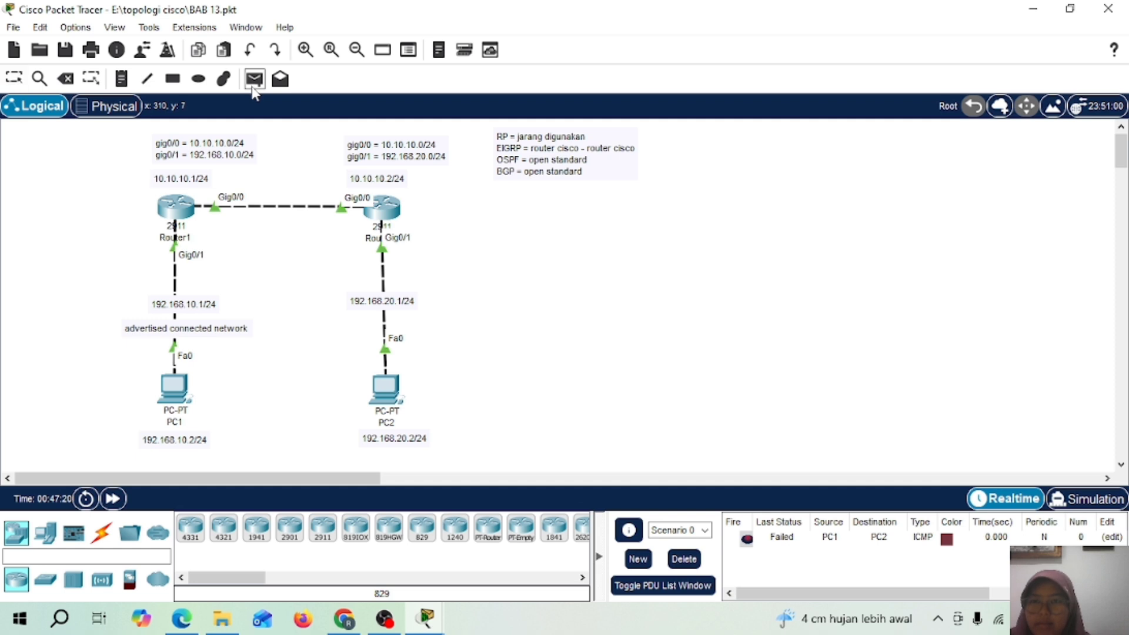
left_click(172, 386)
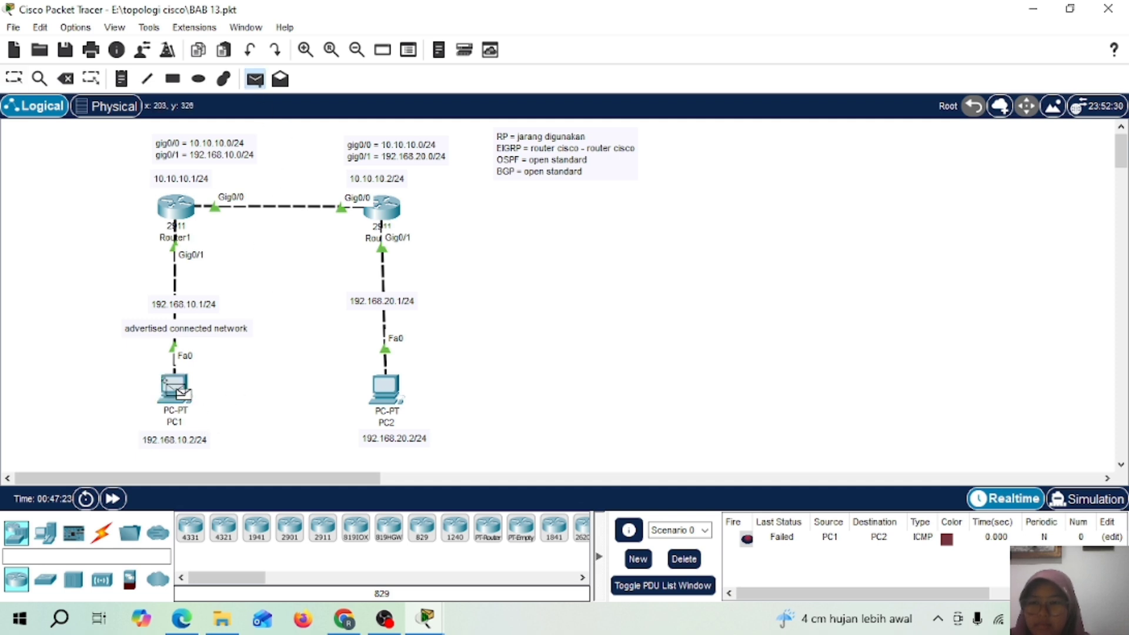
left_click(381, 383)
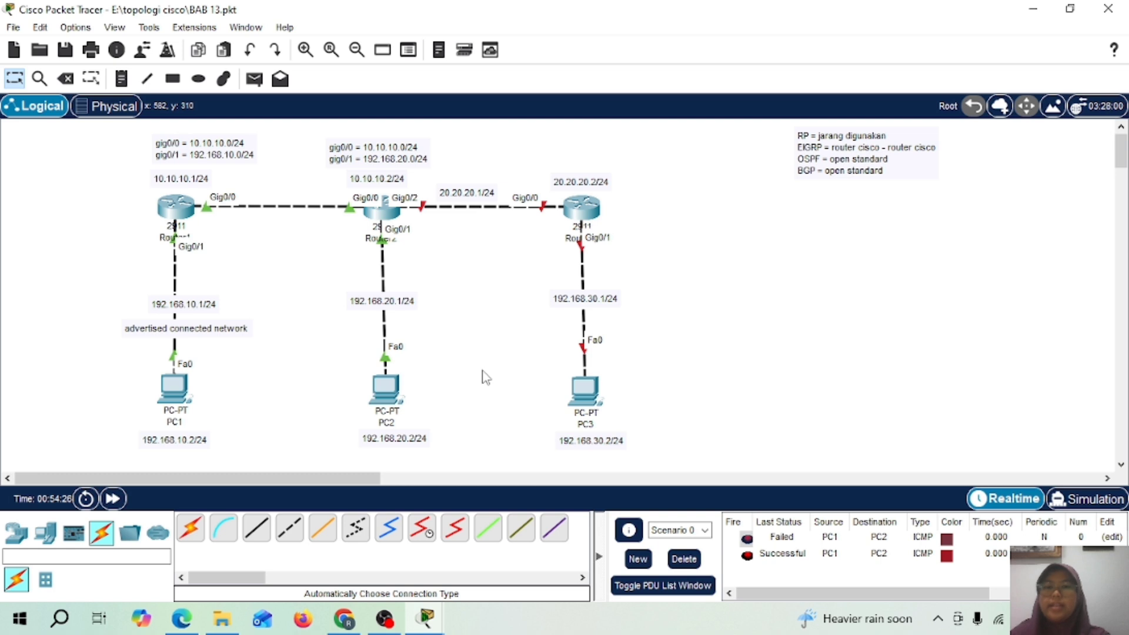
On Router2's command line, assign gig0/2 the address 20.20.20.1 with mask 255.255.255.0 and enable it with "no sh"
left_click(383, 209)
type("ex")
key("Return")
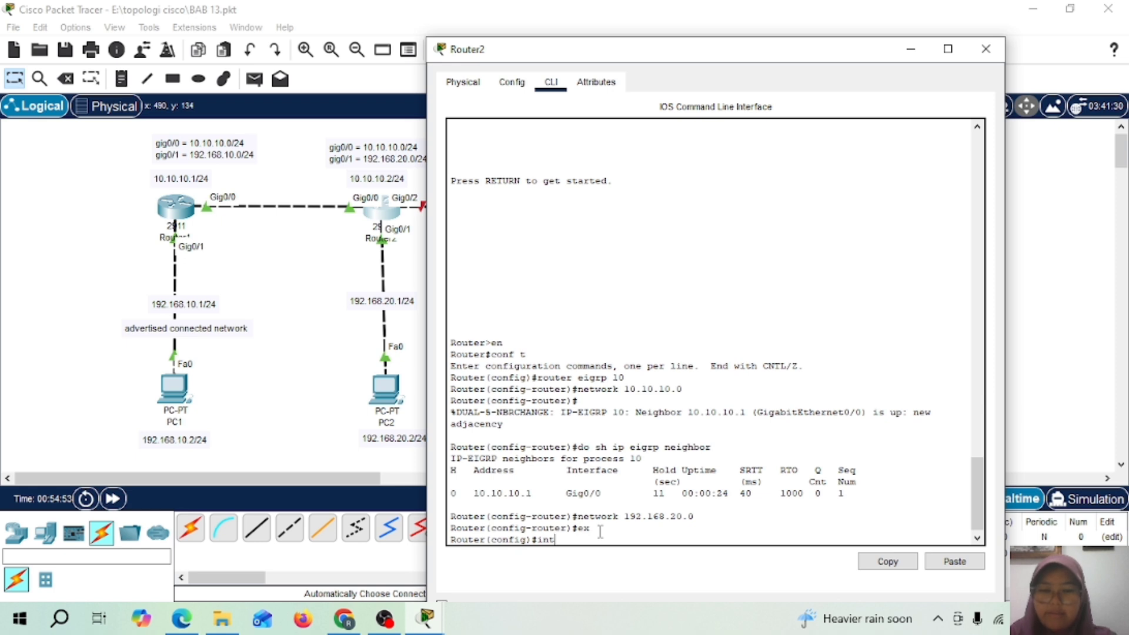
type("int gig0/2")
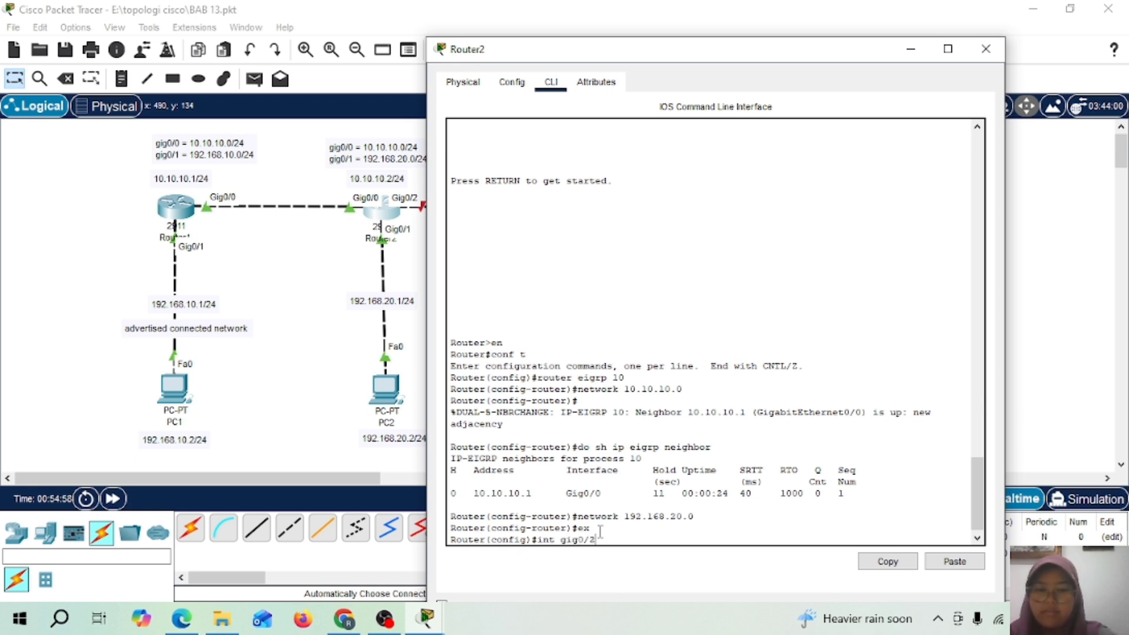
key("Return")
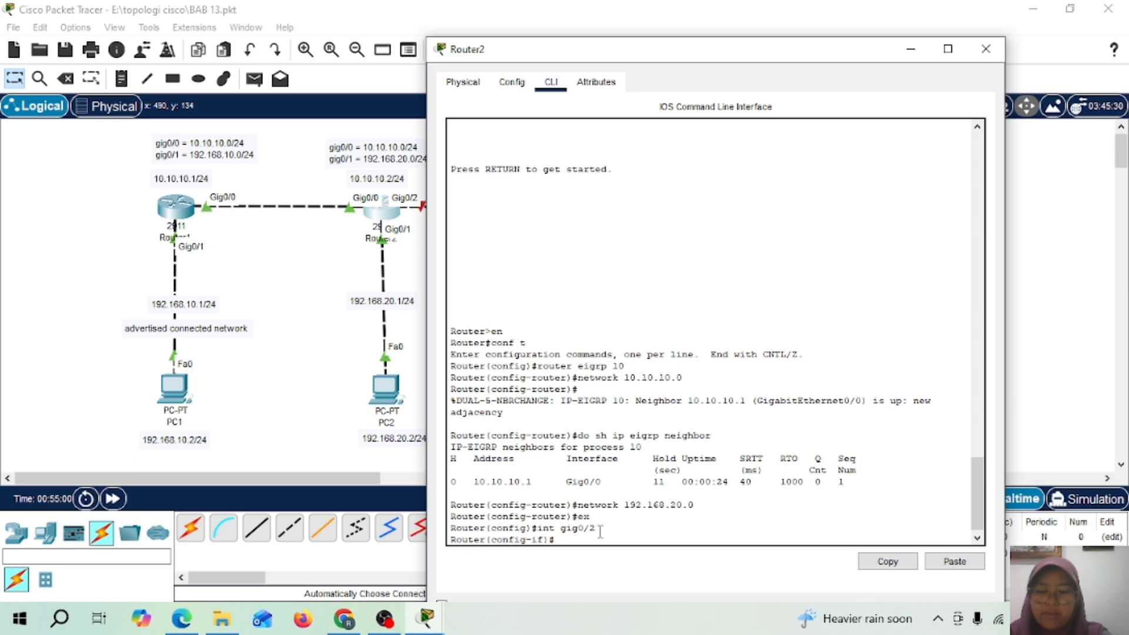
type("ip add")
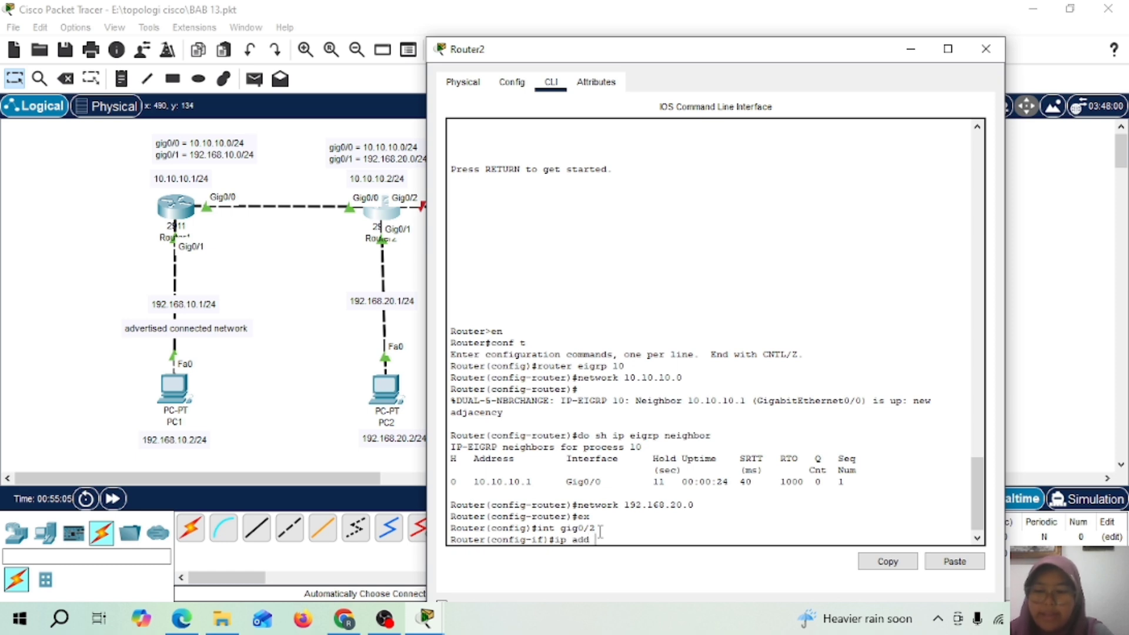
type(" 20.20.2")
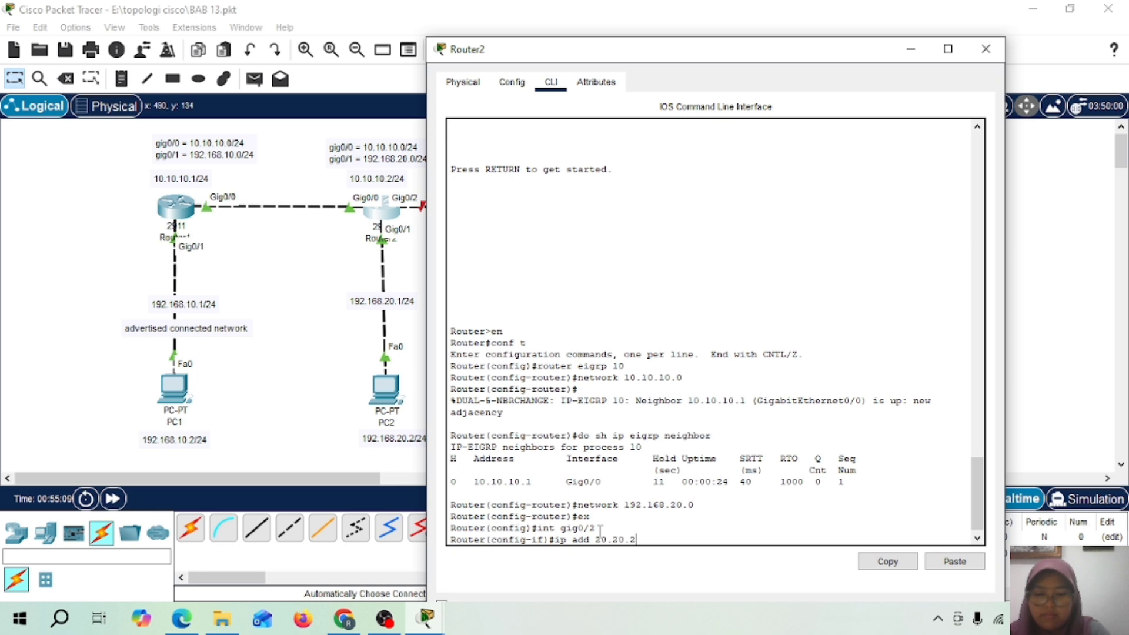
type("0.1 255.255")
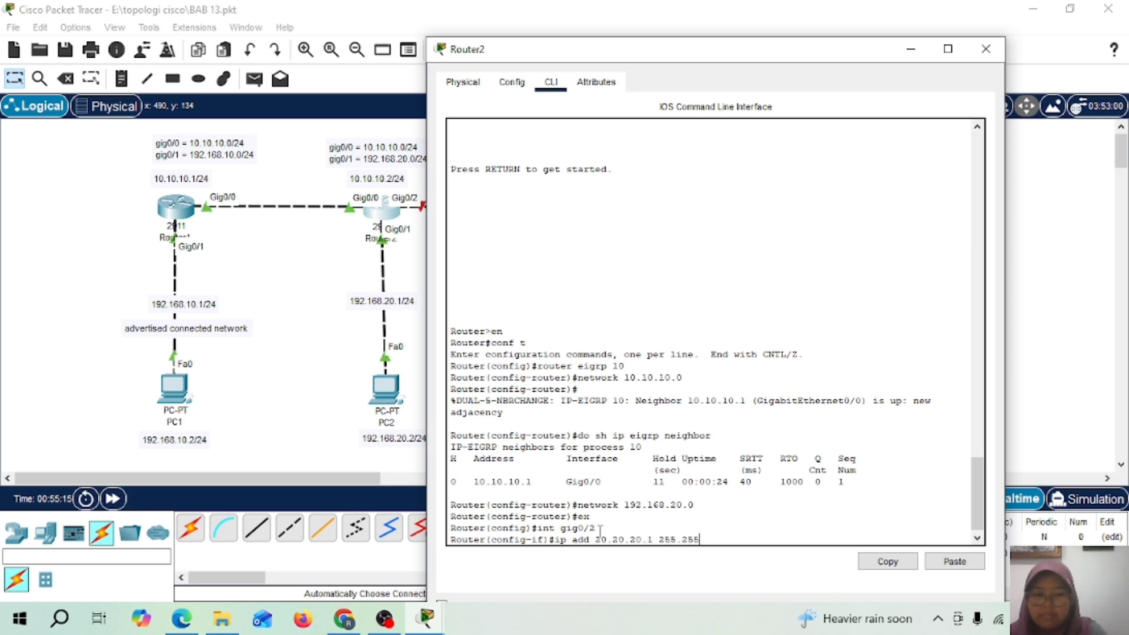
type(".255.0")
key("Return")
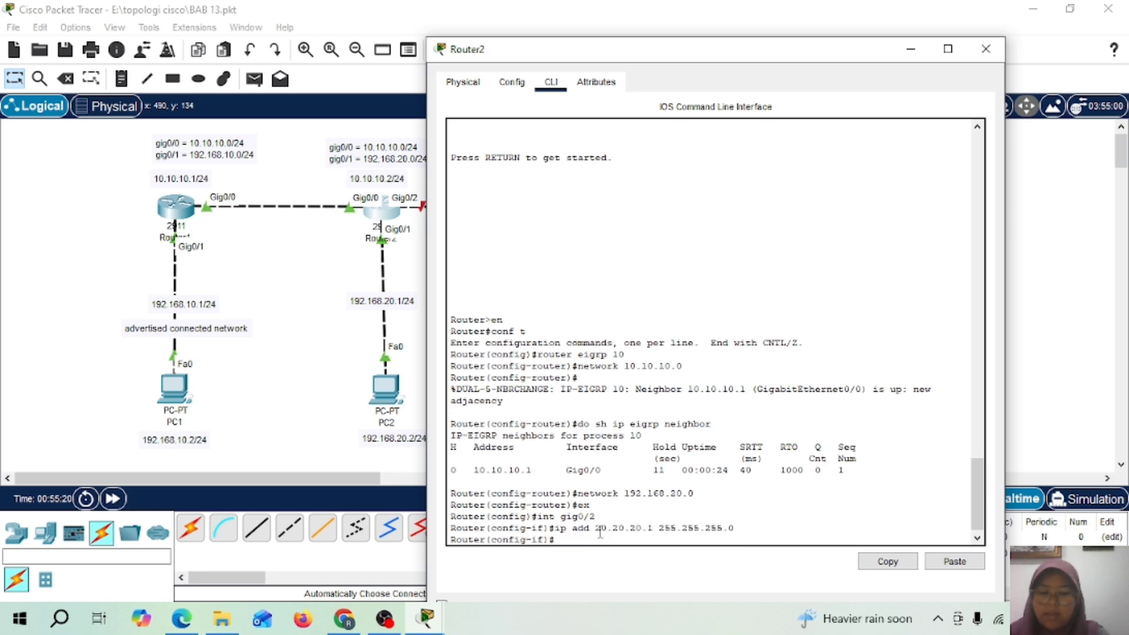
type("no sh")
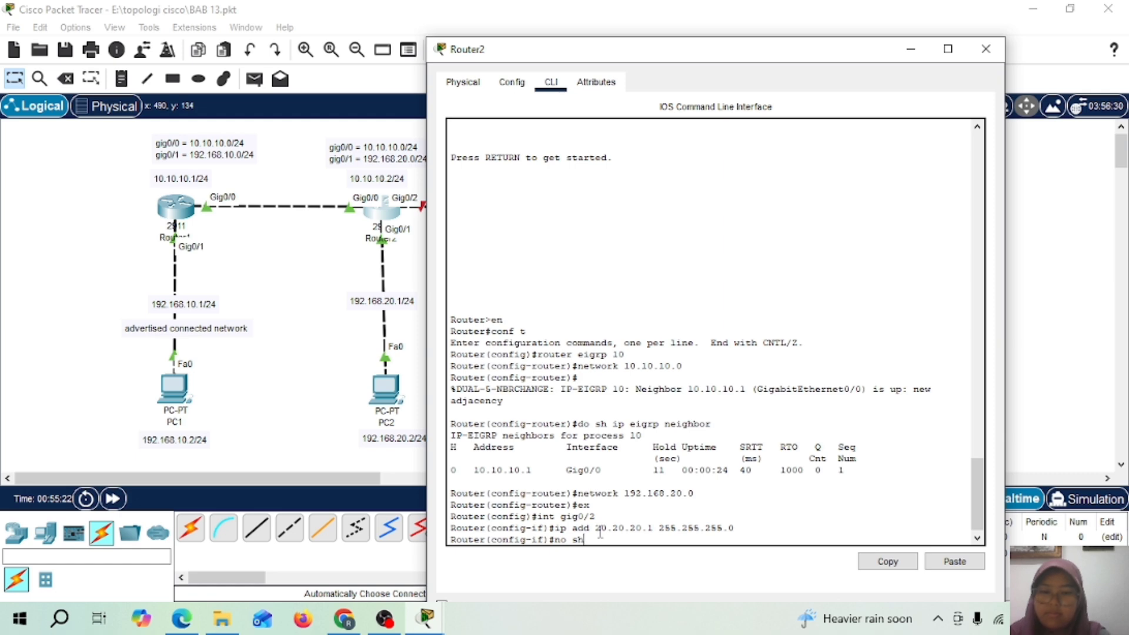
key("Return")
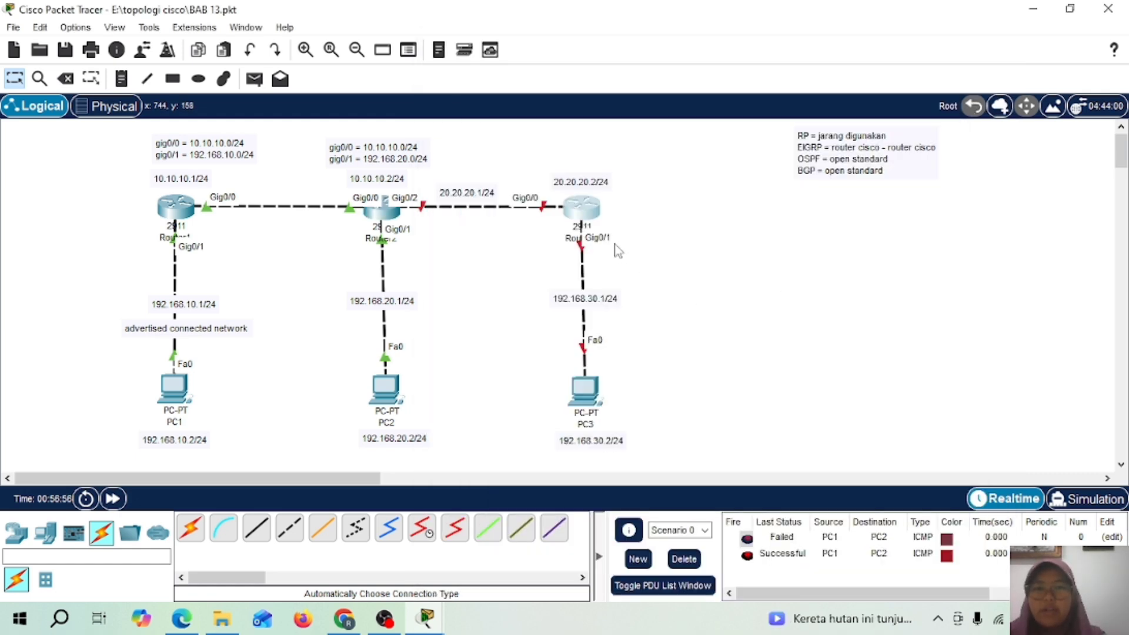
On Router3's command line, assign gig0/0 the address 20.20.20.2 with mask 255.255.255.0, enable it, and exit interface configuration
left_click(584, 208)
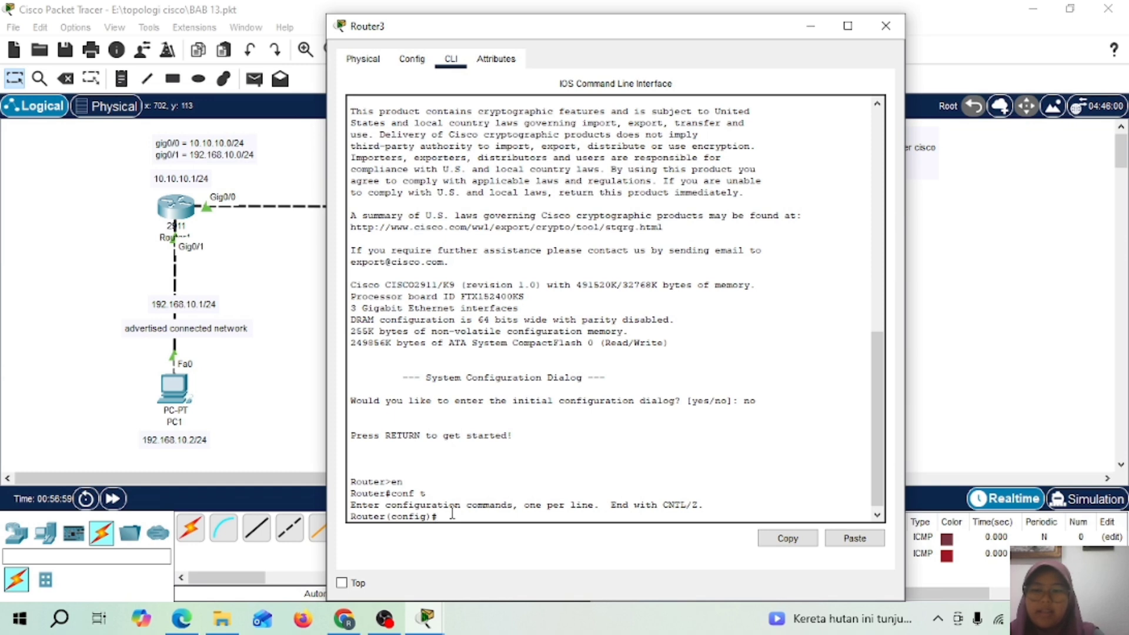
type("i")
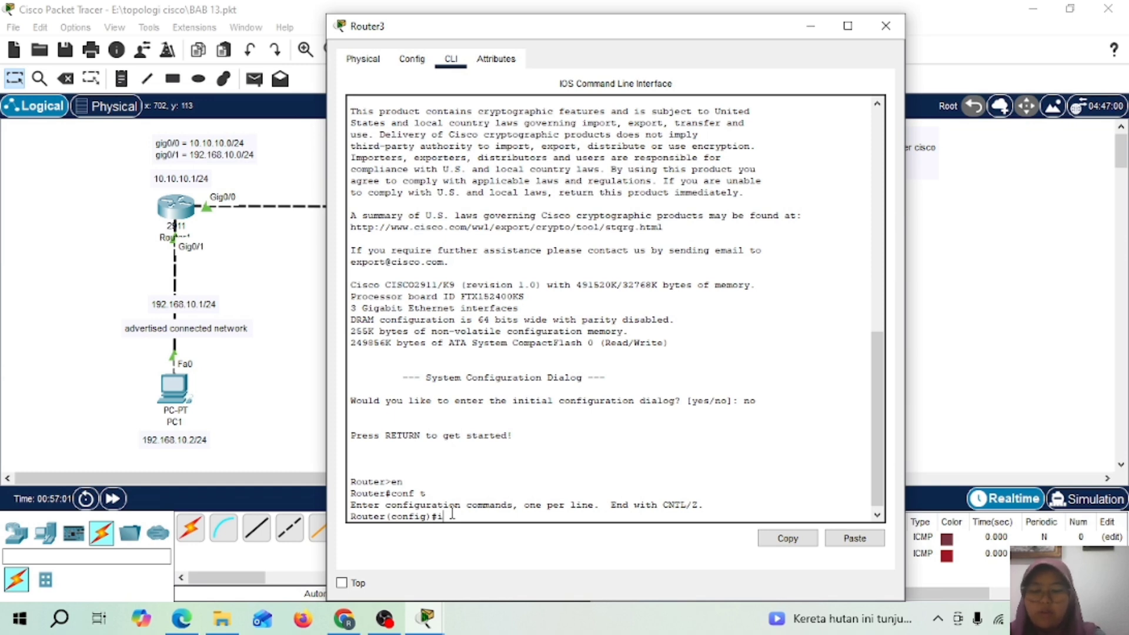
type("nt gig0/0")
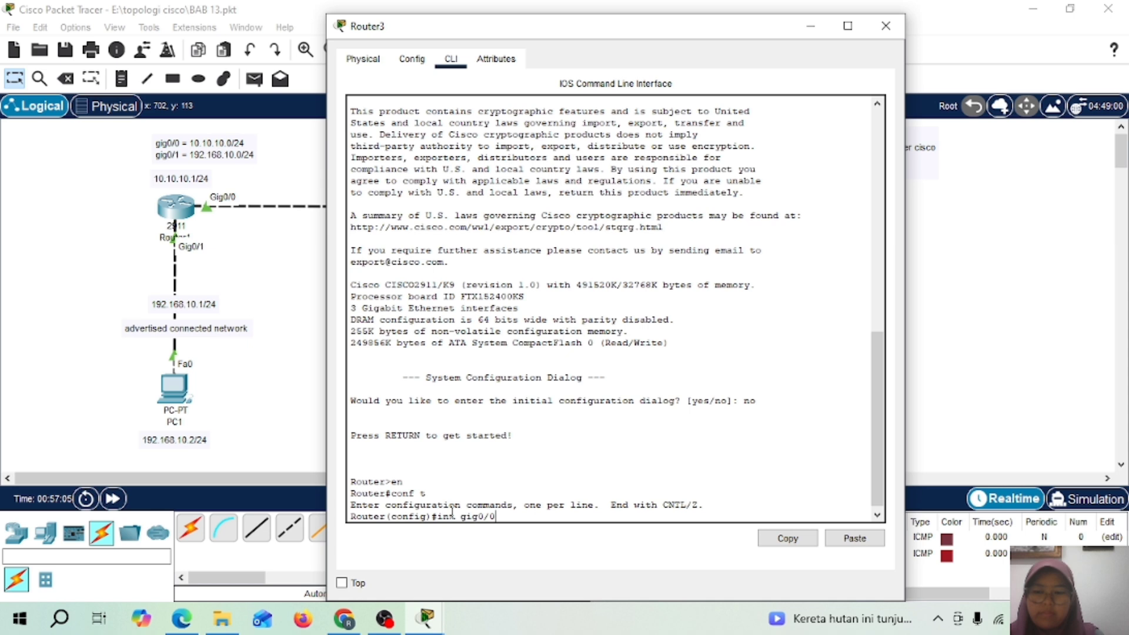
key("Return")
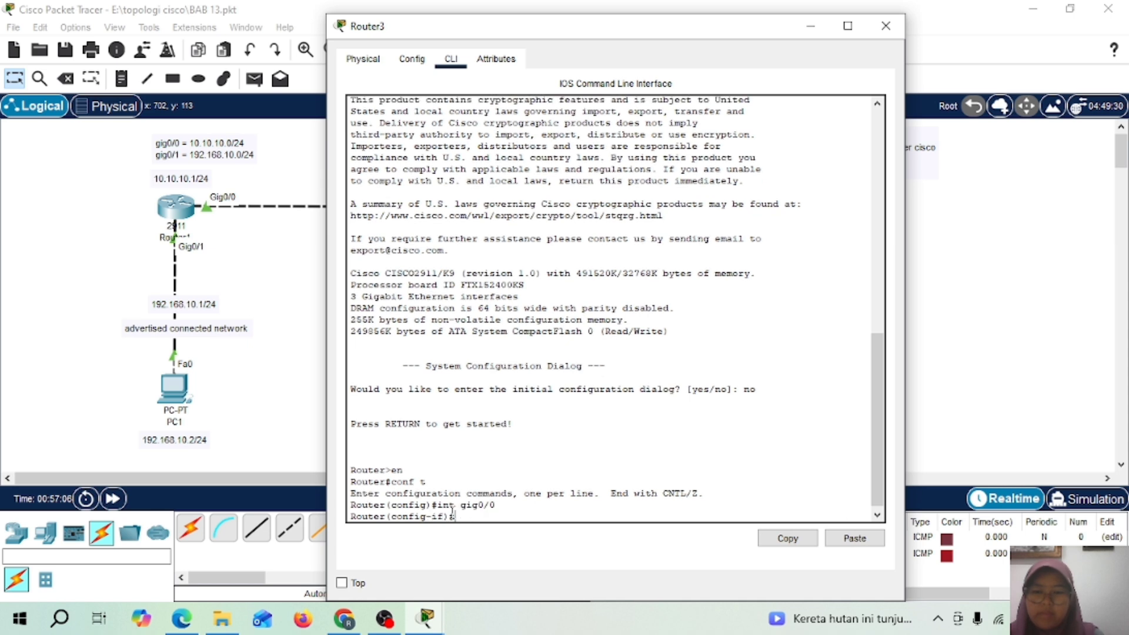
type("ip add")
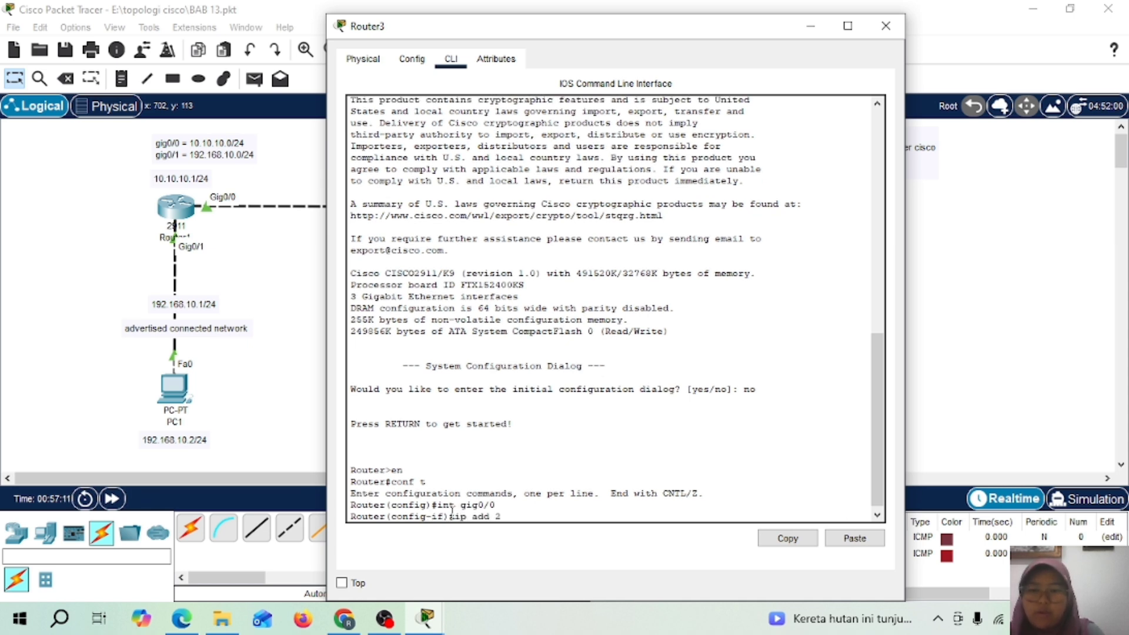
type(" 20.20.20.2")
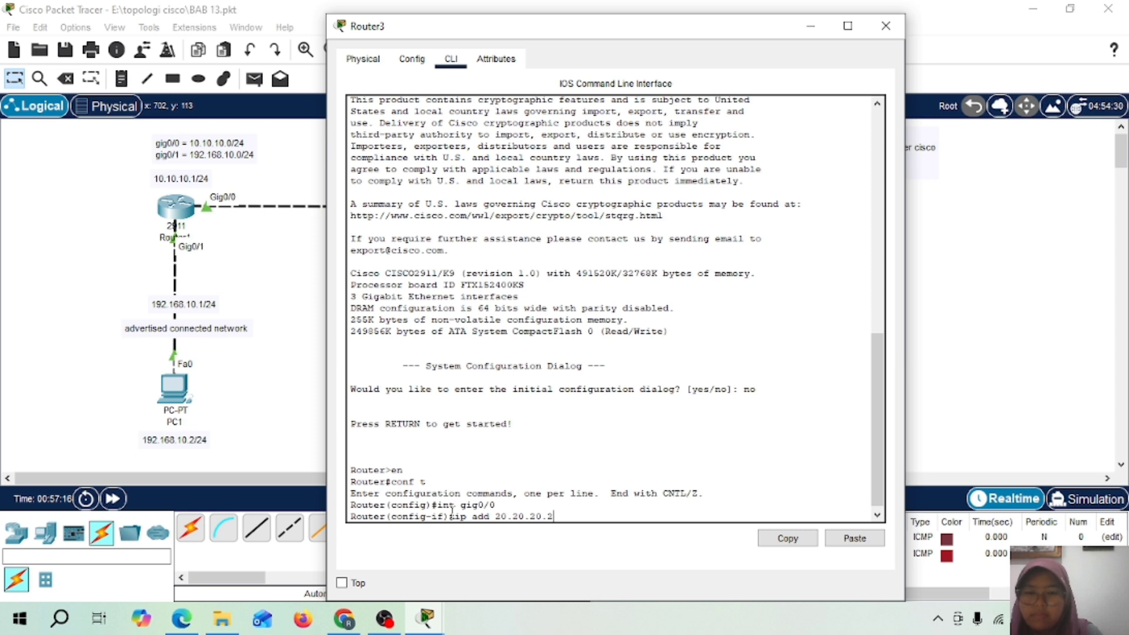
type(" 255.255.255.0")
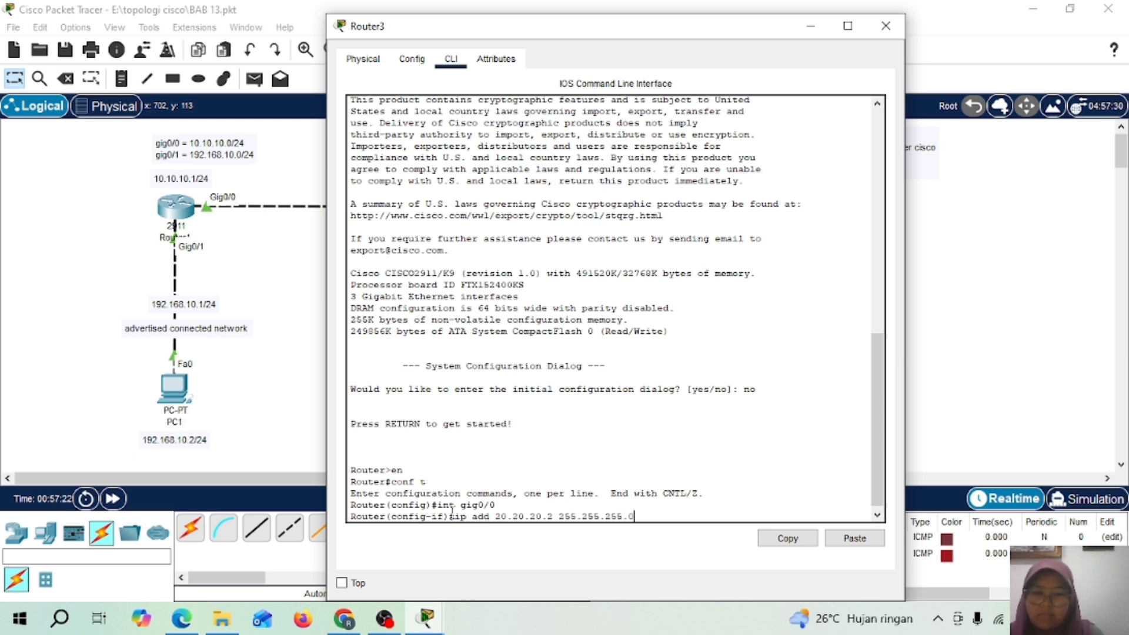
key("Return")
type("no sh")
key("Return")
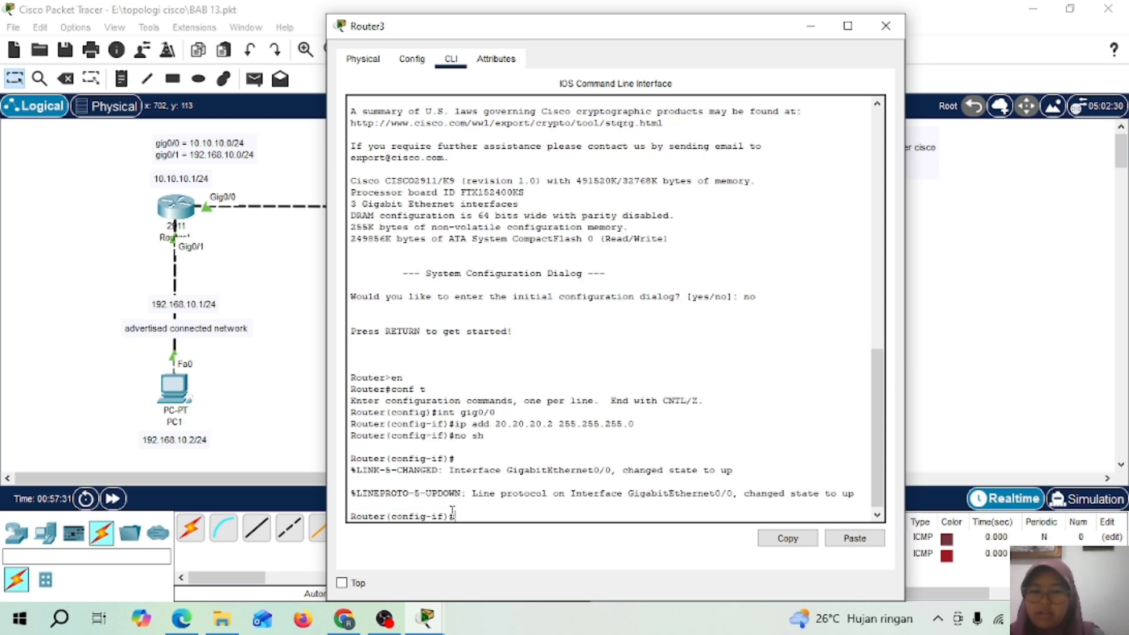
type("ex")
key("Return")
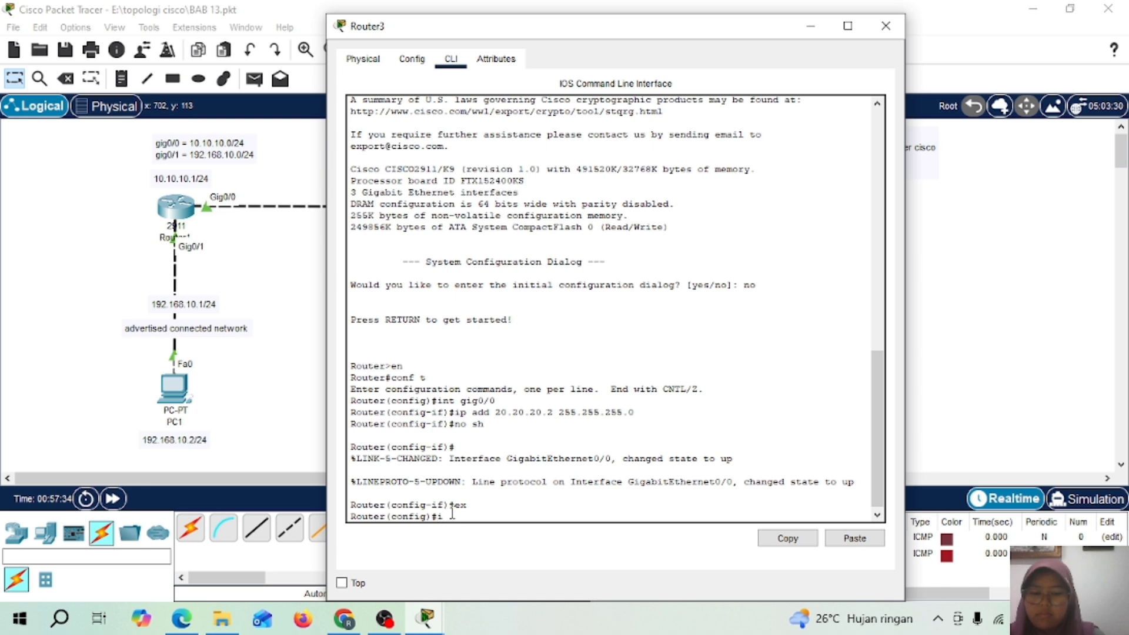
On Router3's command line, assign gig0/1 the address 192.168.30.1 with mask 255.255.255.0 and enable it with "no sh"
type("int gig0/1")
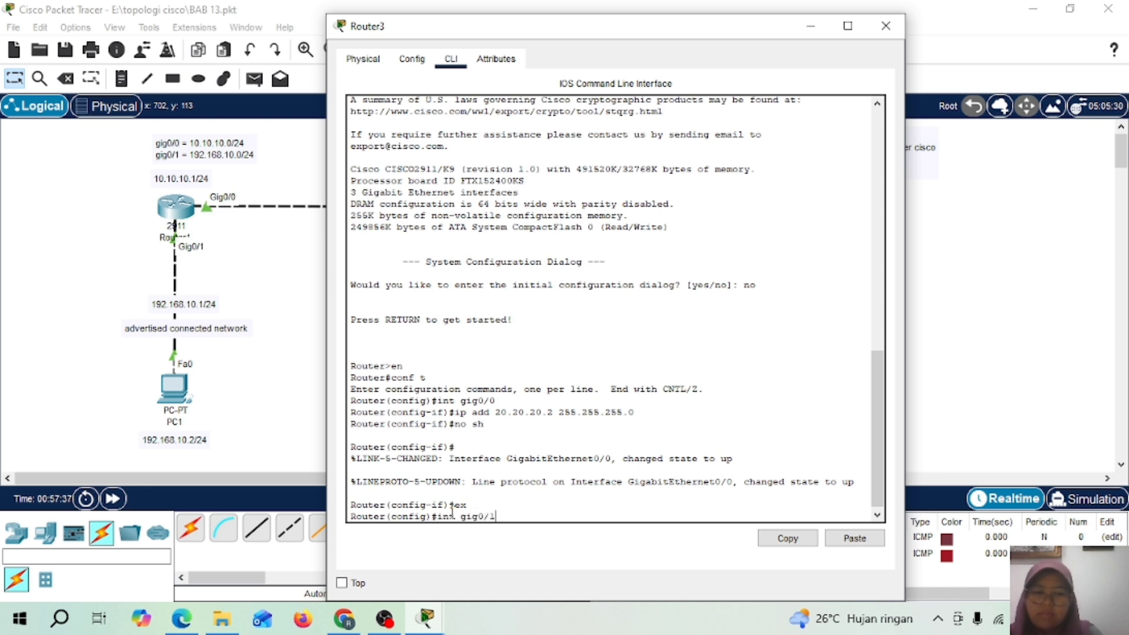
key("Return")
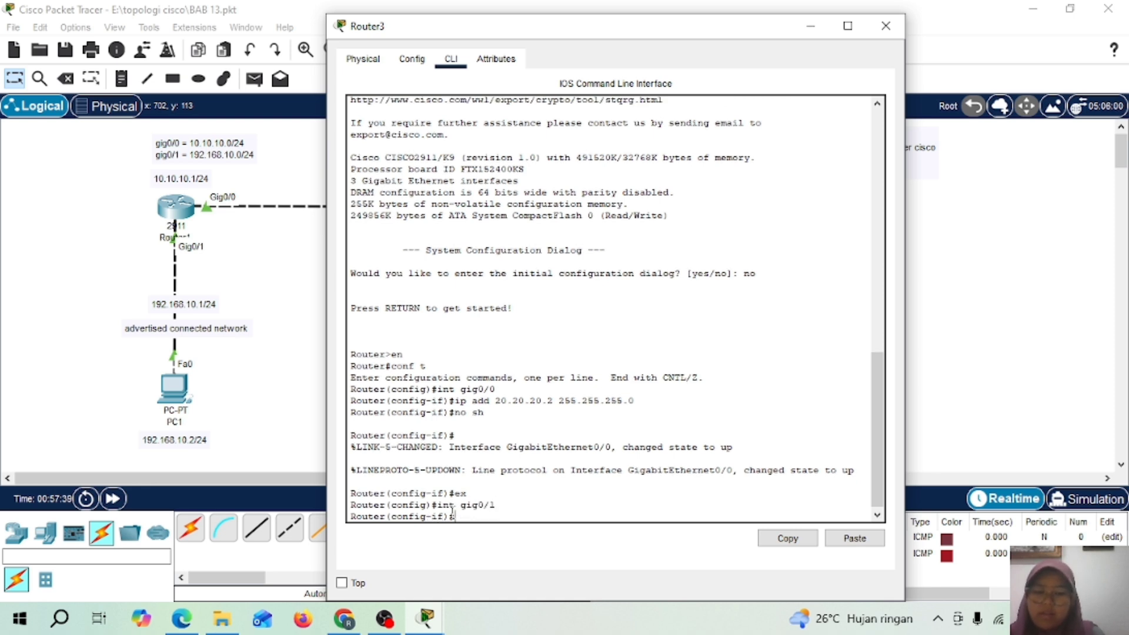
type("ip add 192.")
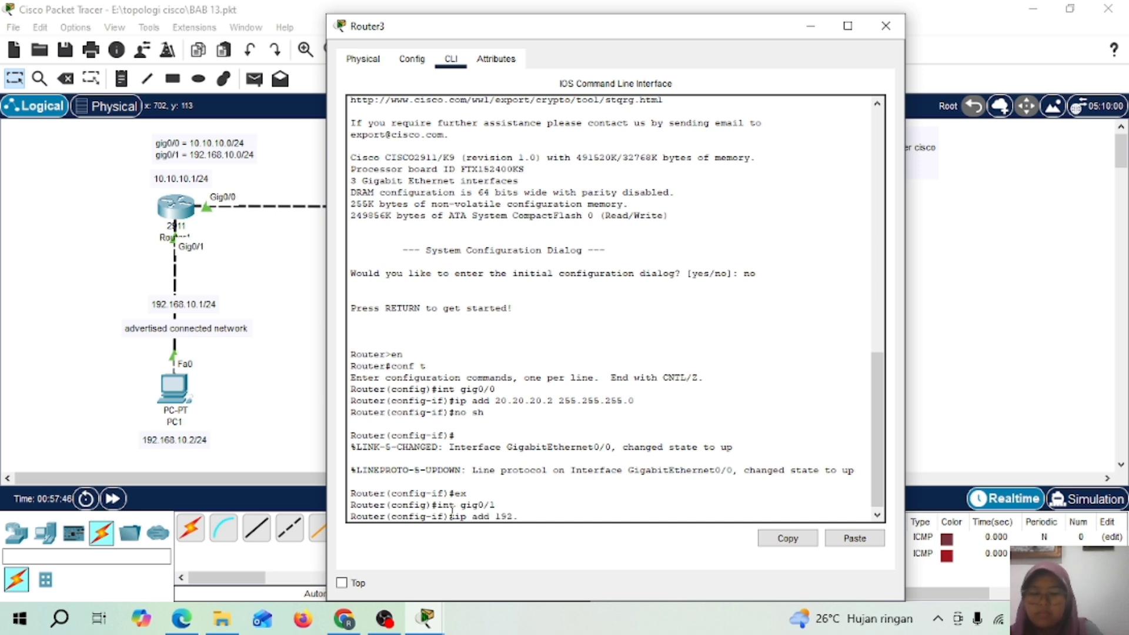
type("168.30.1")
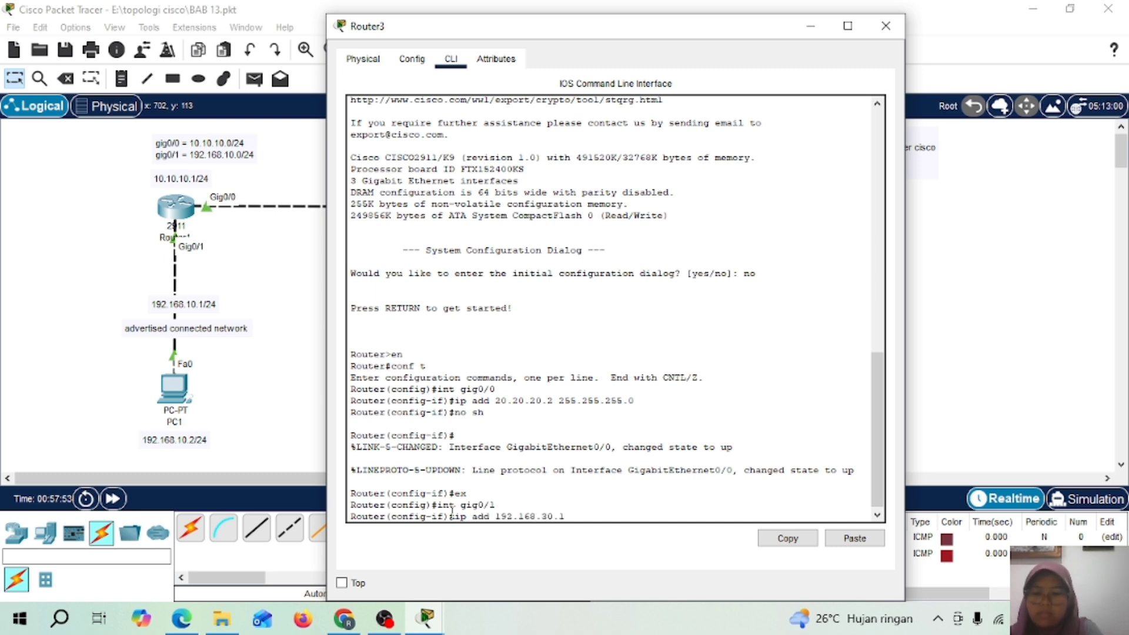
type(" 255.255.255")
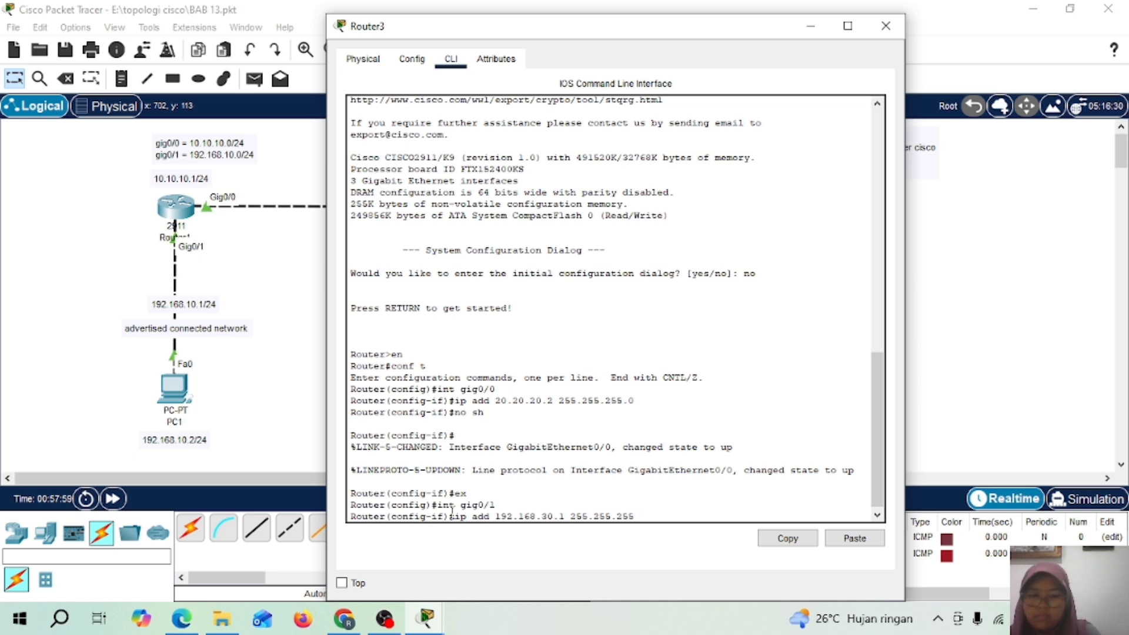
type(".0")
key("Return")
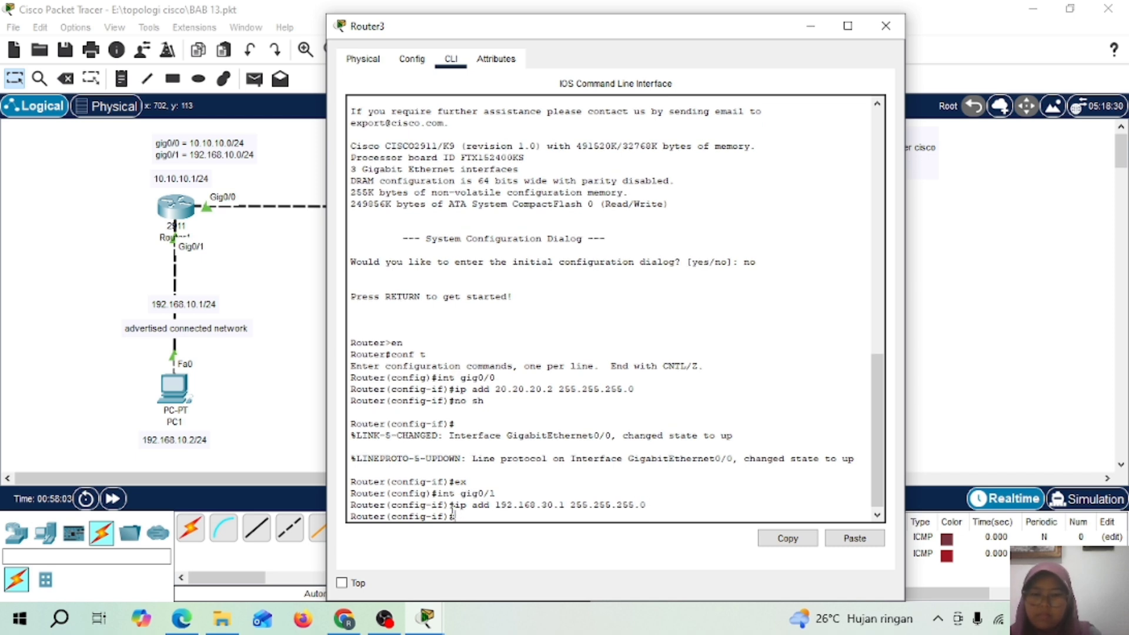
type("no sh")
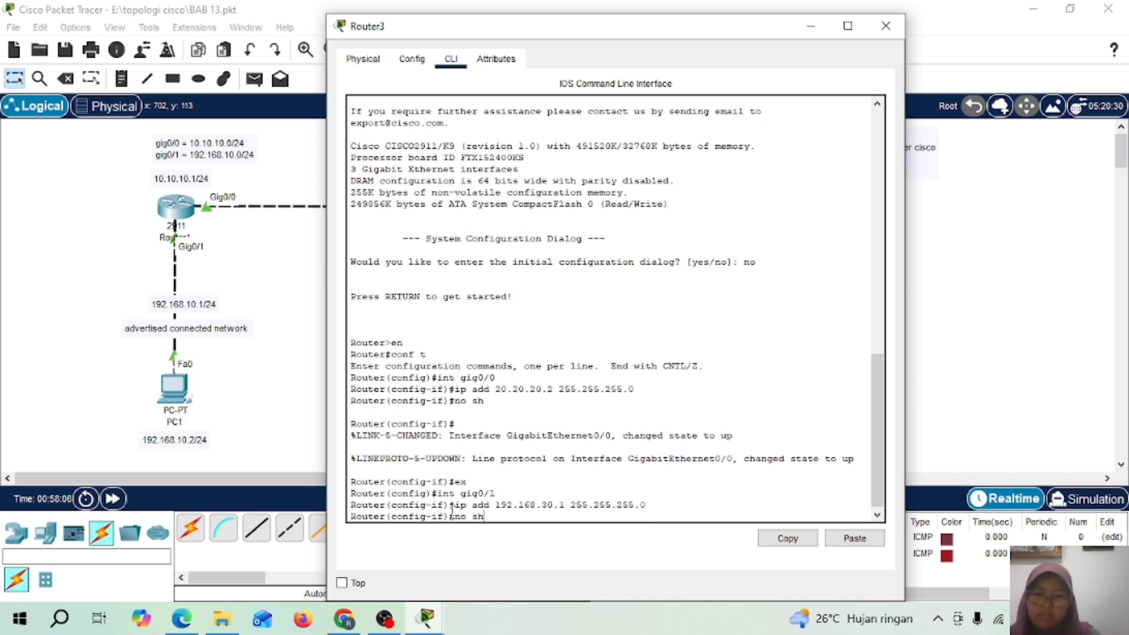
key("Return")
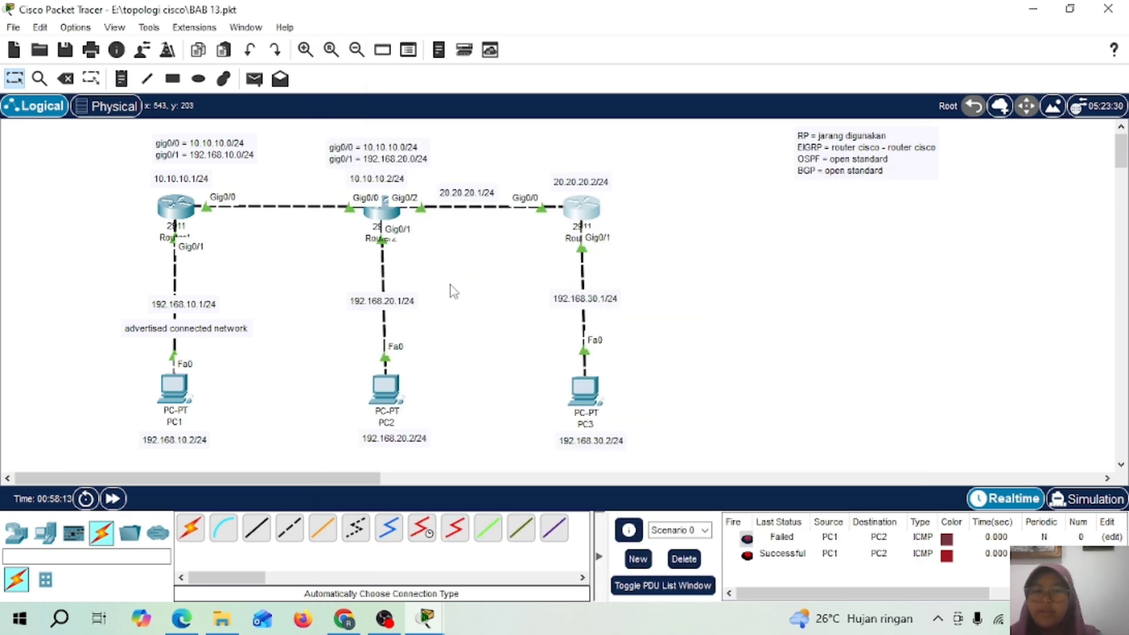
In PC3's IP configuration, set the static IPv4 address to 192.168.30.2 with subnet mask 255.255.255.0
left_click(589, 390)
left_click(460, 61)
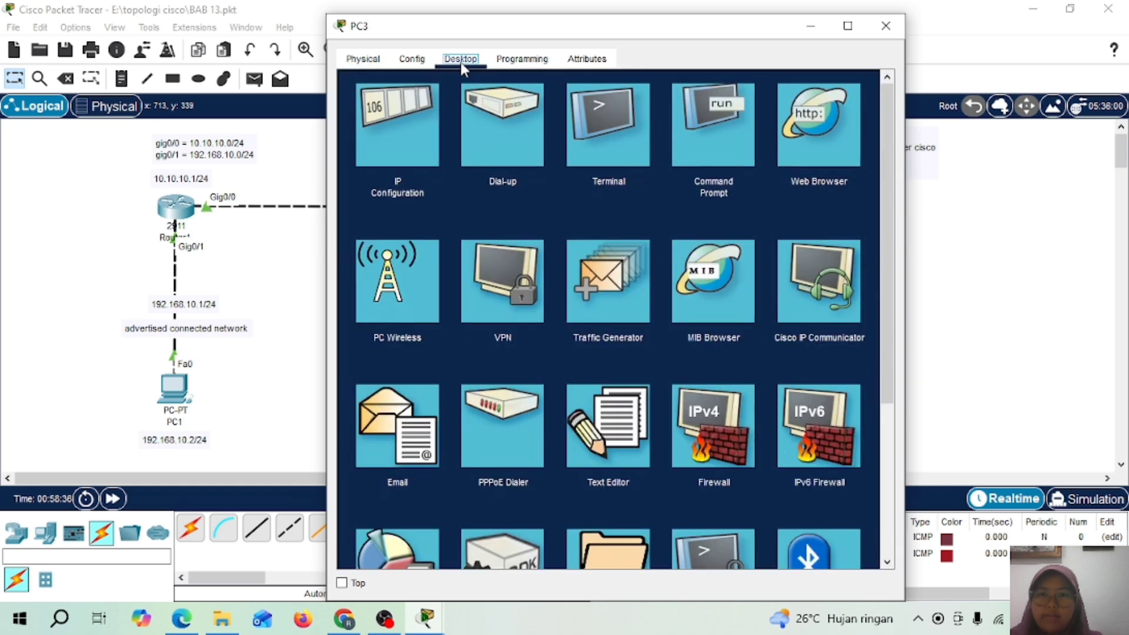
left_click(380, 123)
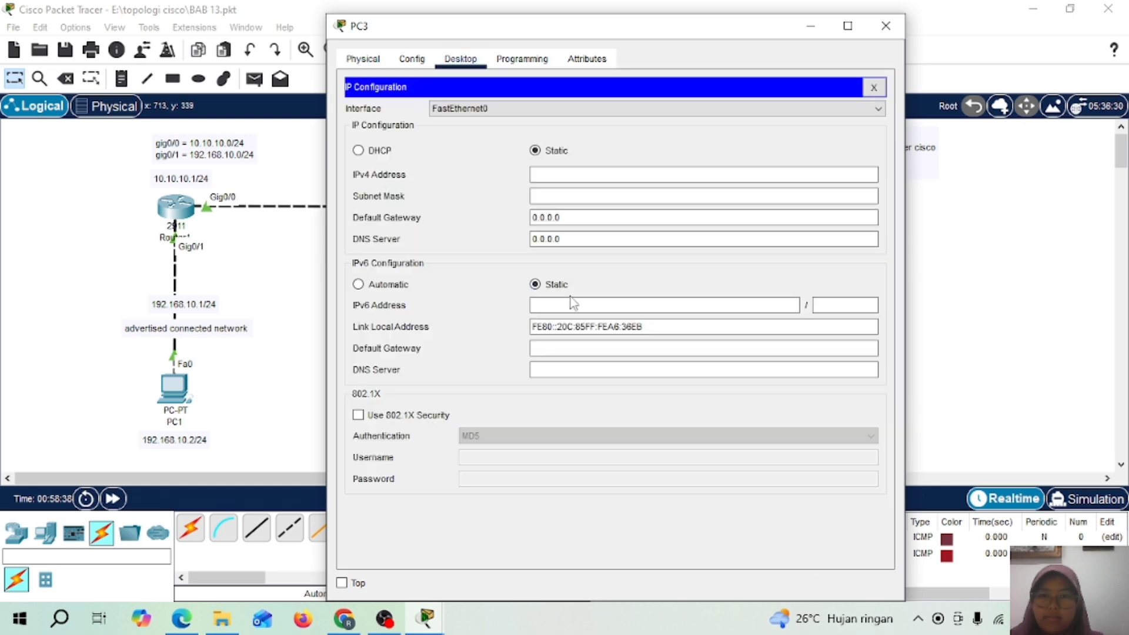
left_click(562, 176)
type("192.")
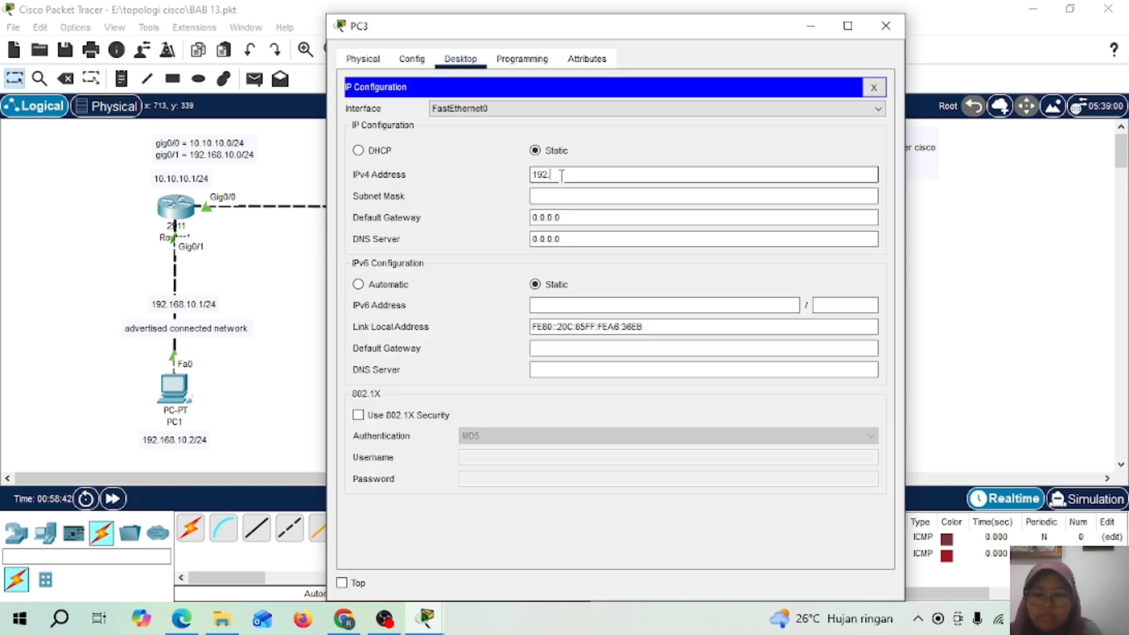
type("168.30")
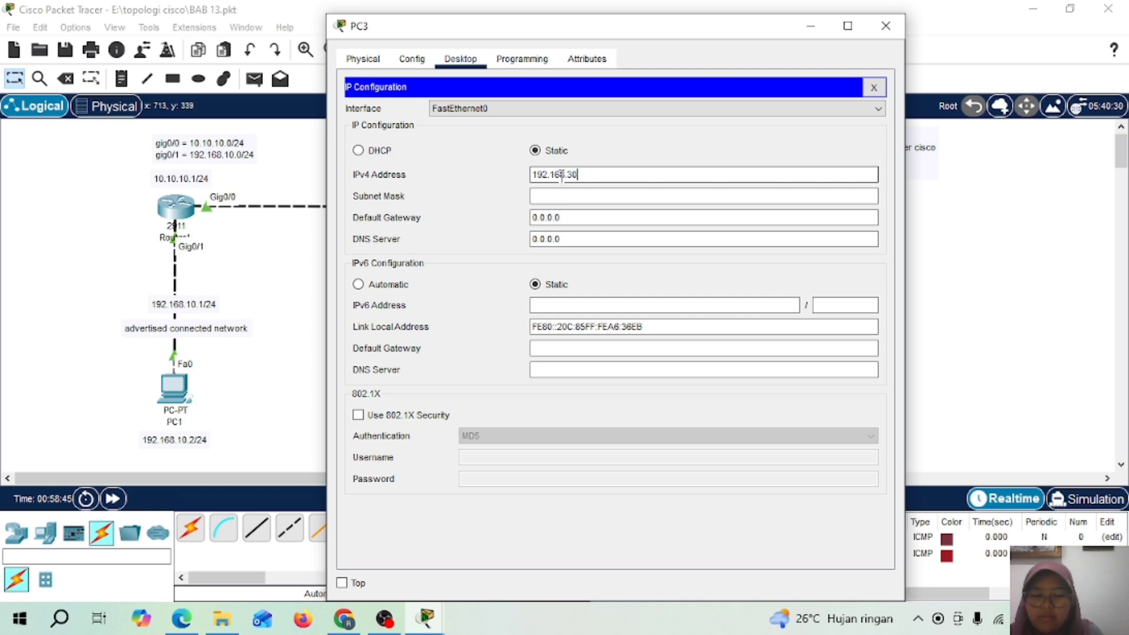
type(".2")
left_click(562, 196)
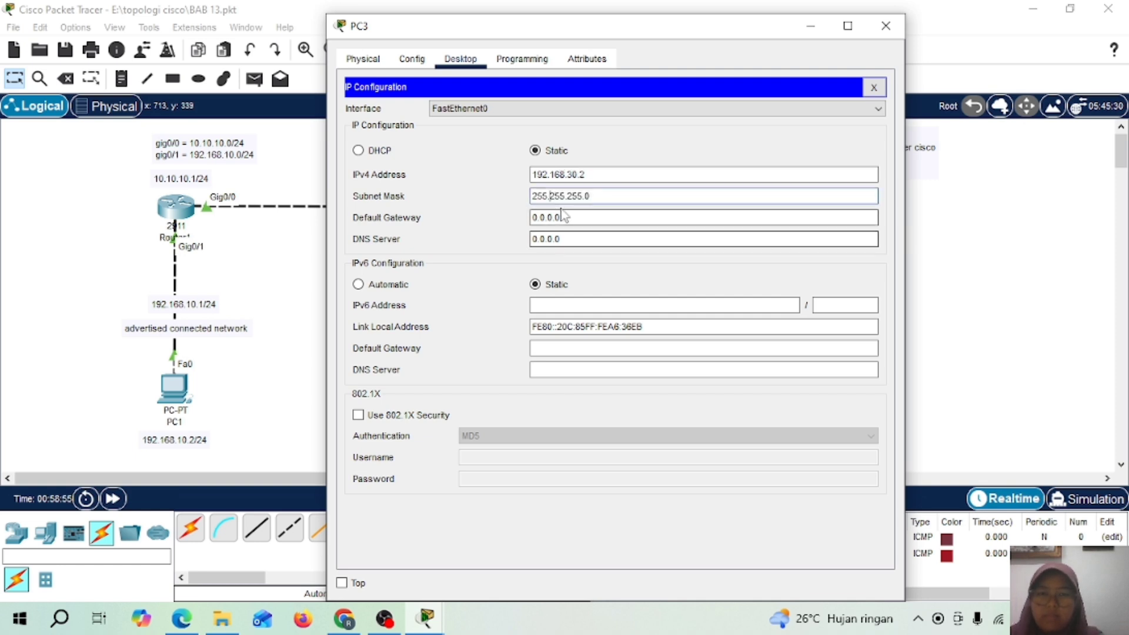
Set PC3's default gateway to 192.168.30.1 and close its window
left_click_drag(564, 215, 525, 219)
key("BackSpace")
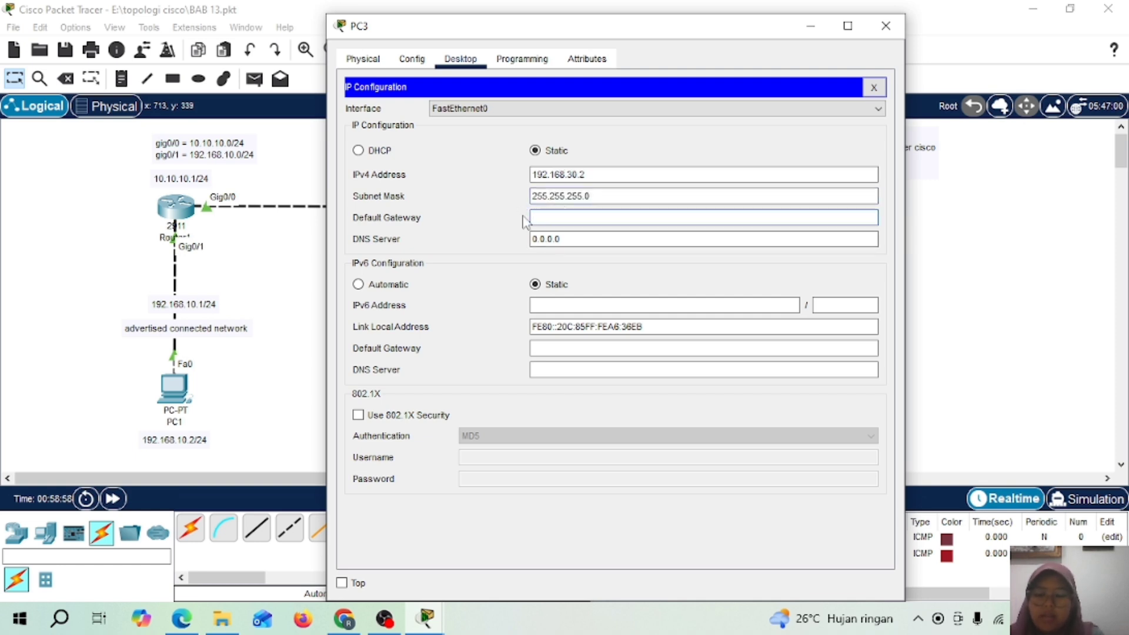
type("192.168.30.2")
key("BackSpace")
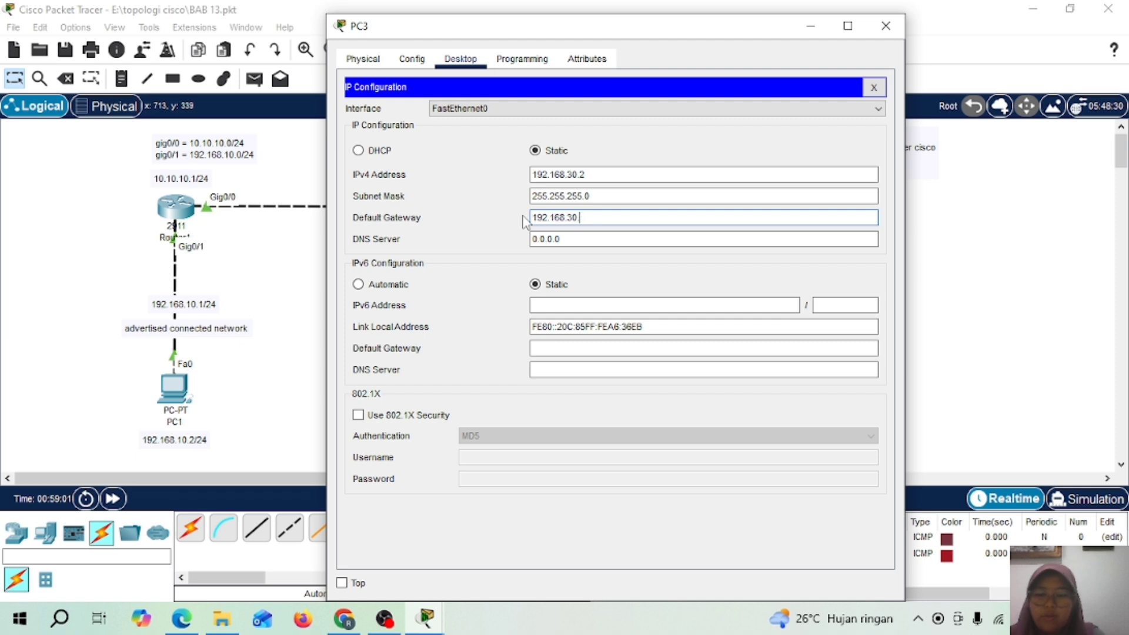
type("1")
left_click(886, 25)
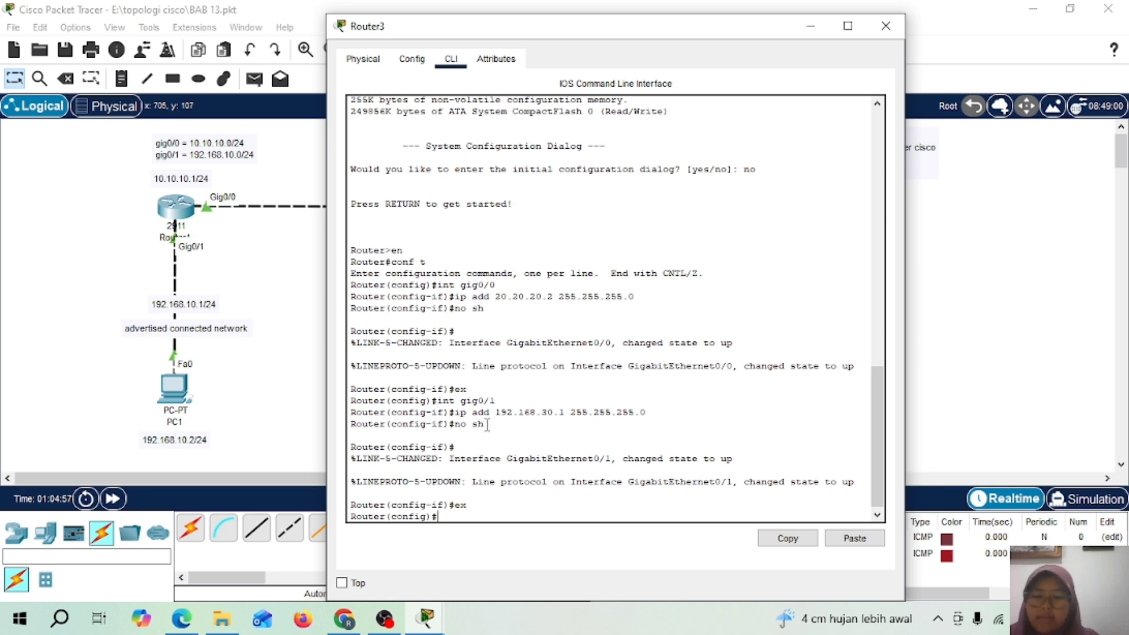
On Router3's command line, start EIGRP with "route eigrp 10" and advertise network 20.20.20.0
type("rout")
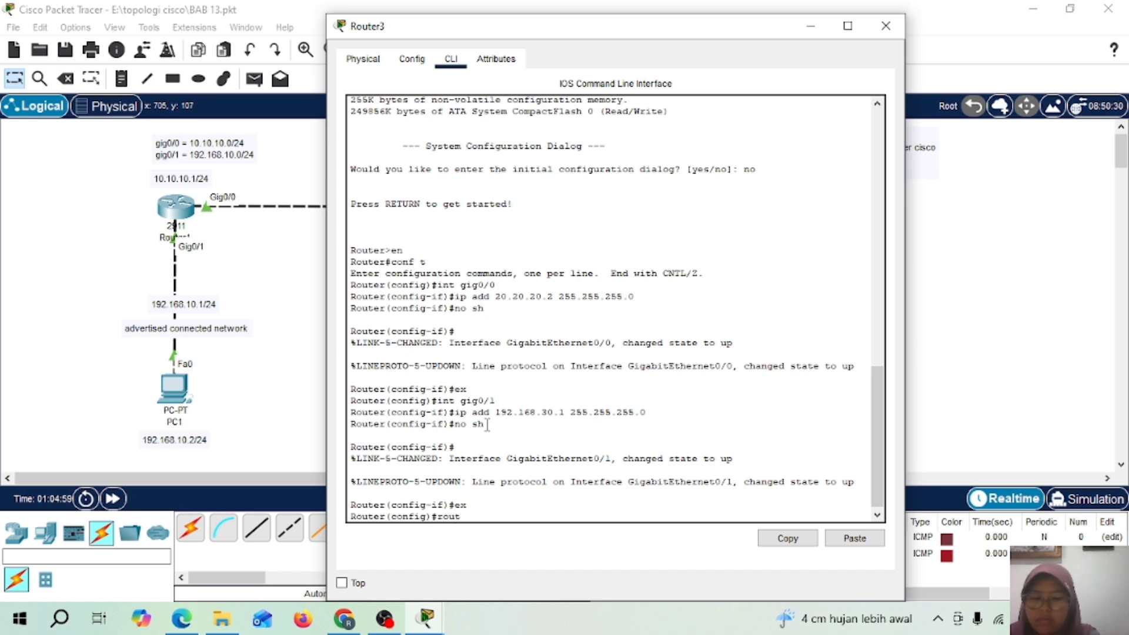
type("e ei")
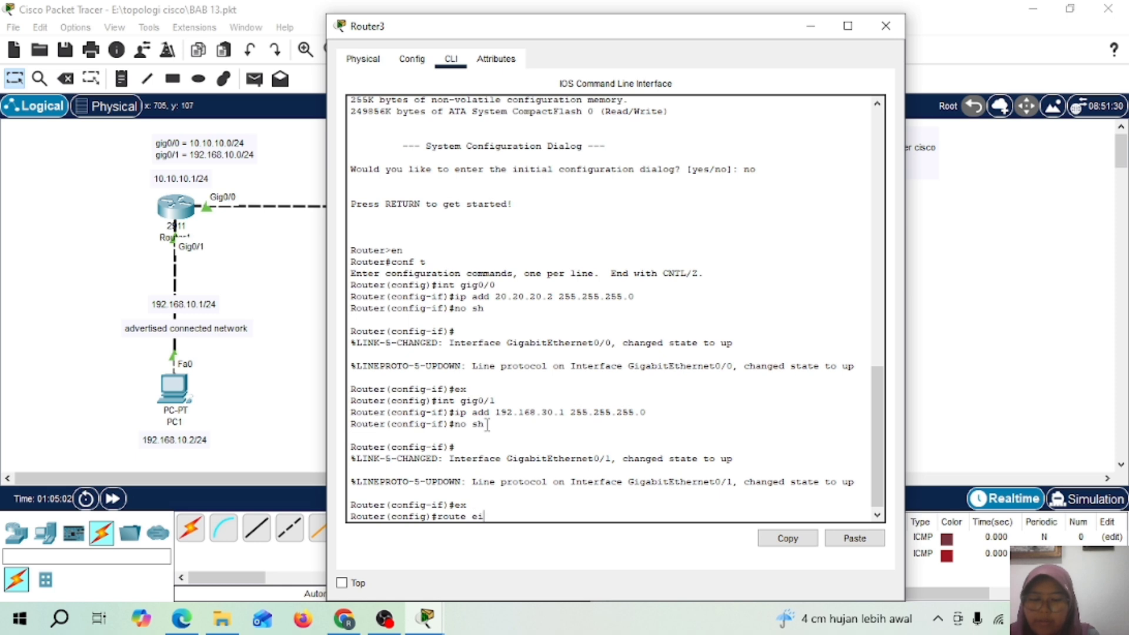
type("grp 10")
key("Return")
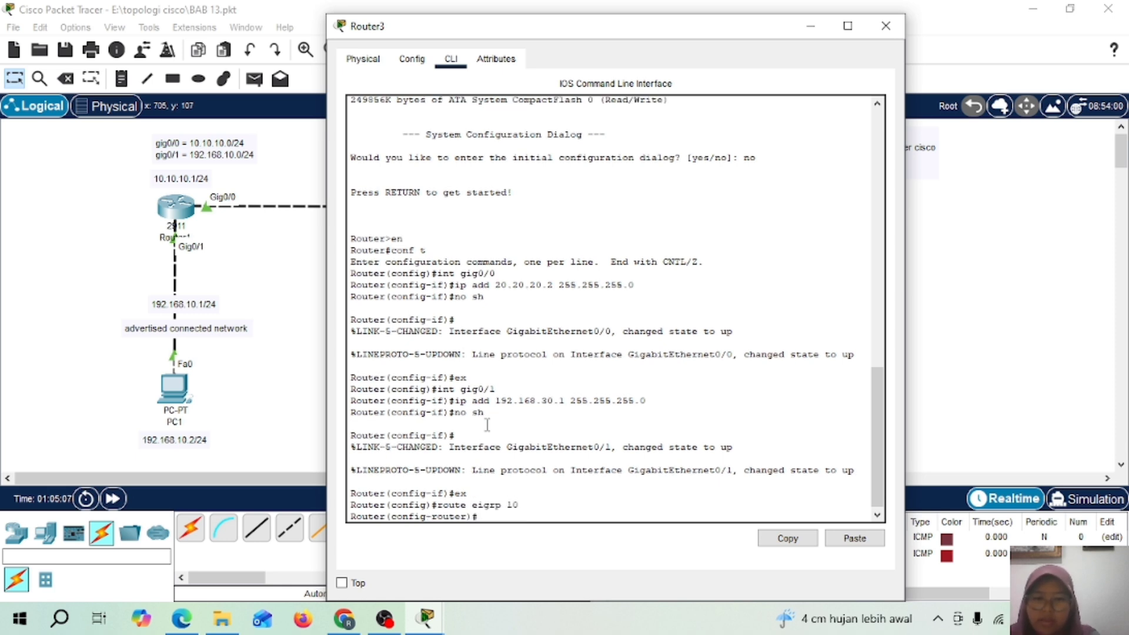
type("net")
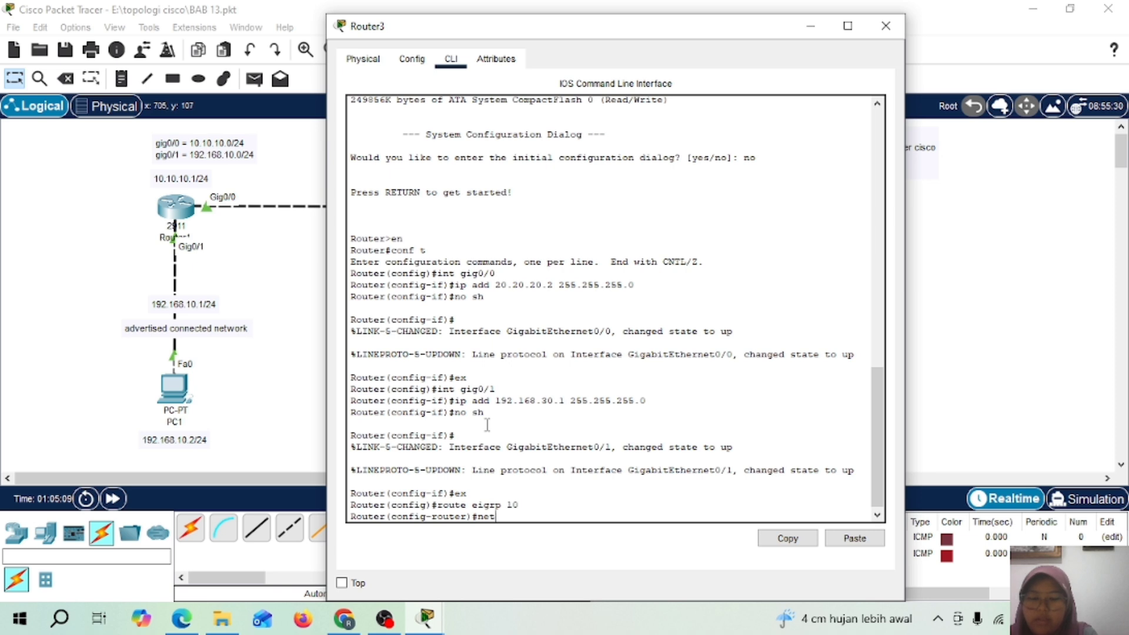
type("work 20.20.20.0")
key("Return")
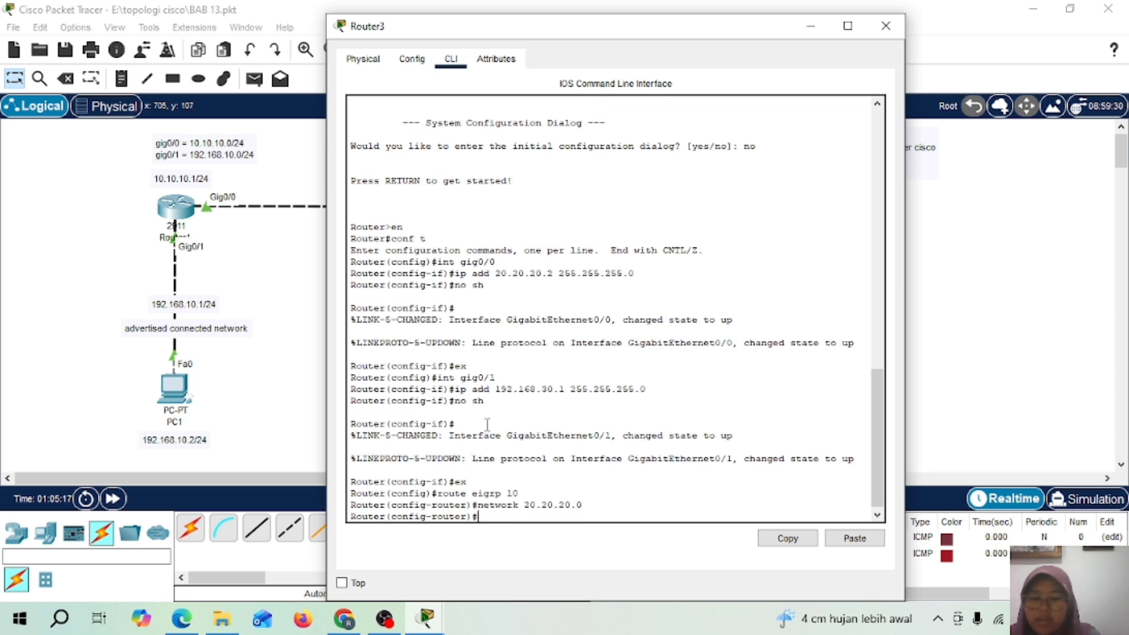
Advertise network 192.168.30.0 in Router3's EIGRP 10 process and close the router's window
type("netw")
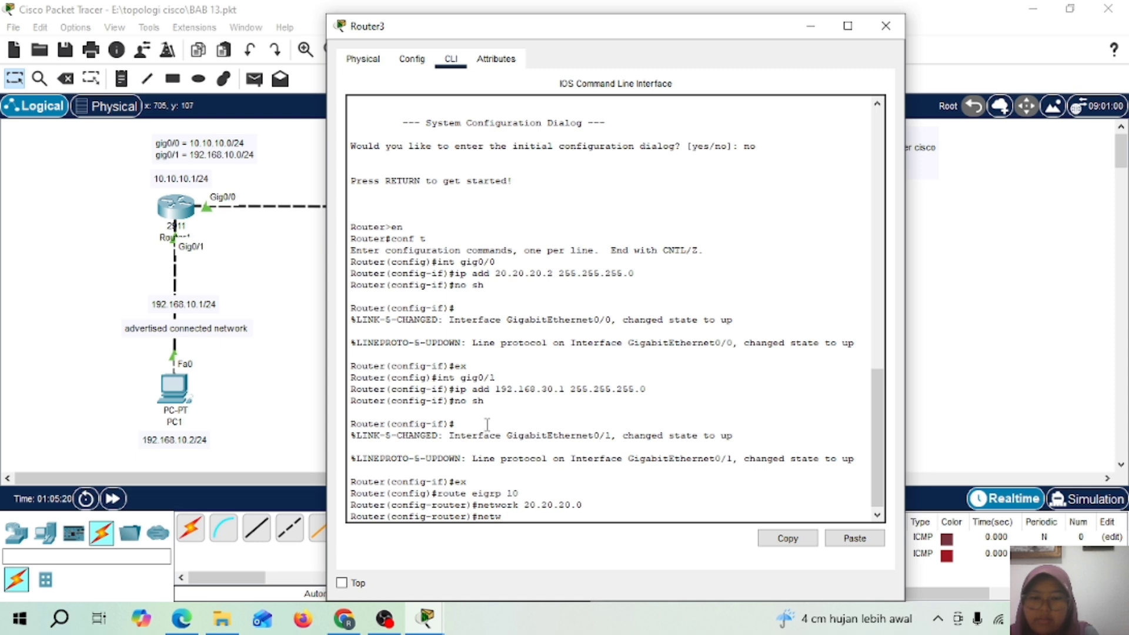
type("ork")
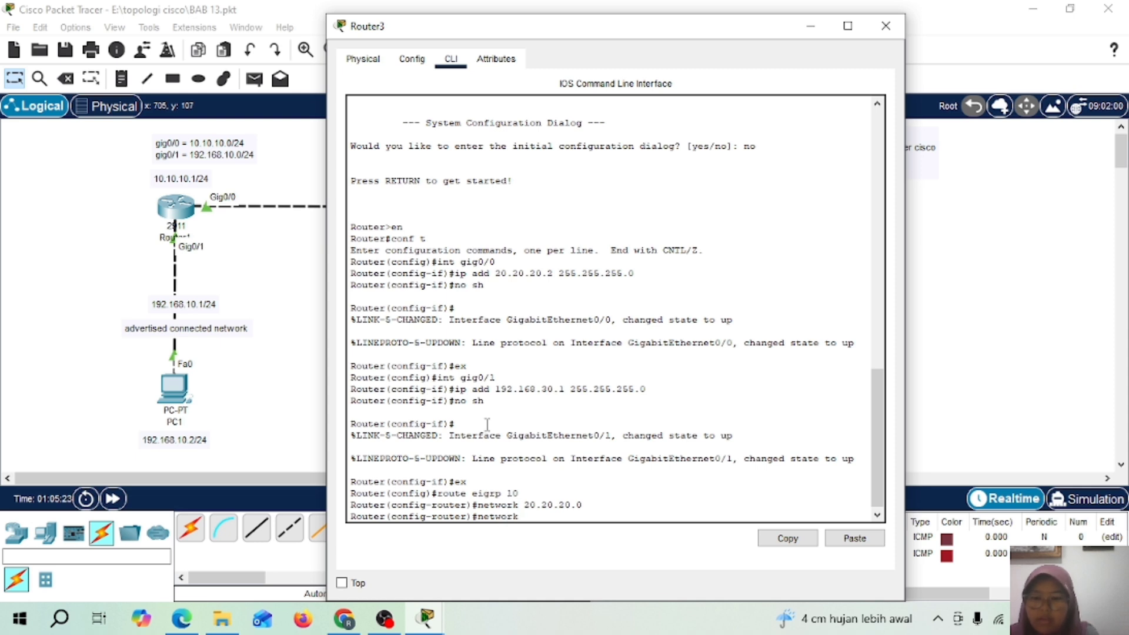
type(" 192.")
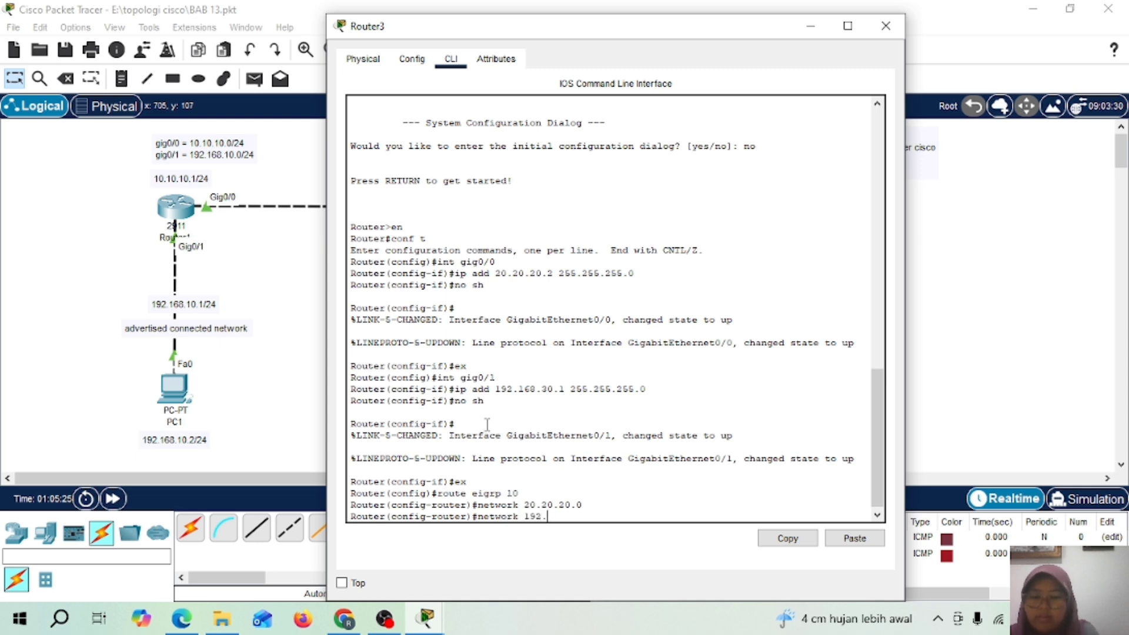
type("168.")
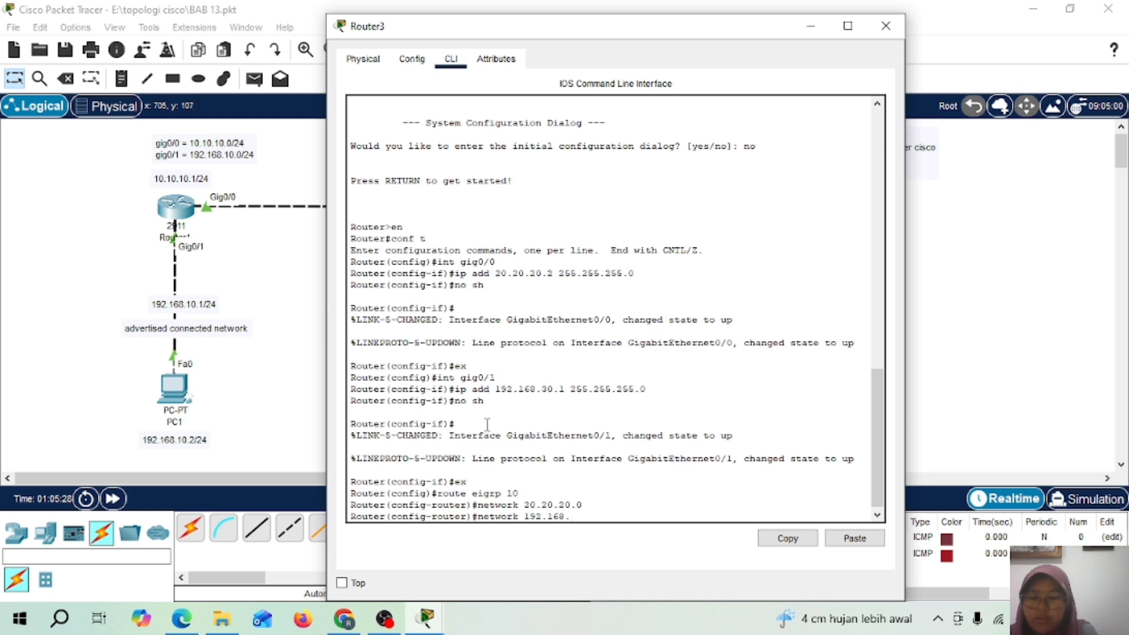
type("30.0")
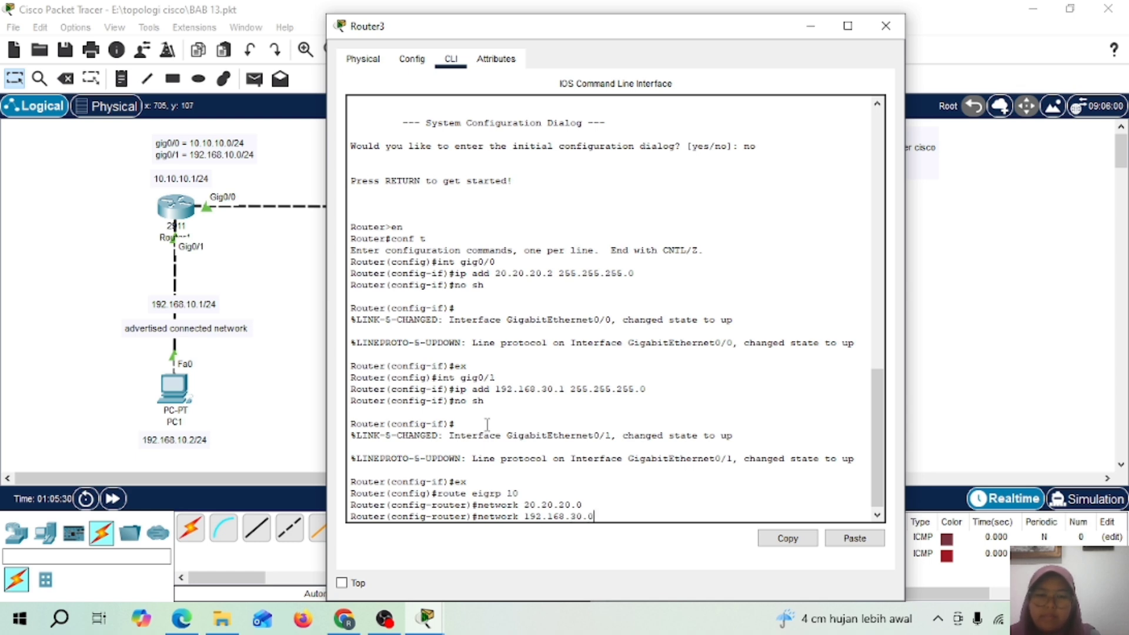
key("Return")
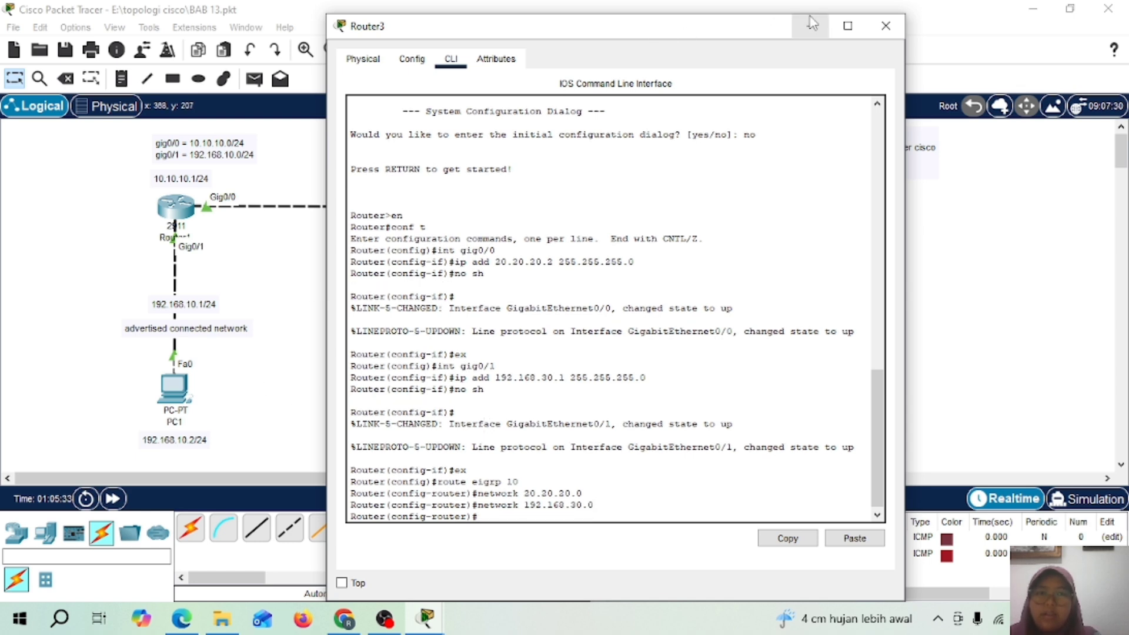
left_click(882, 26)
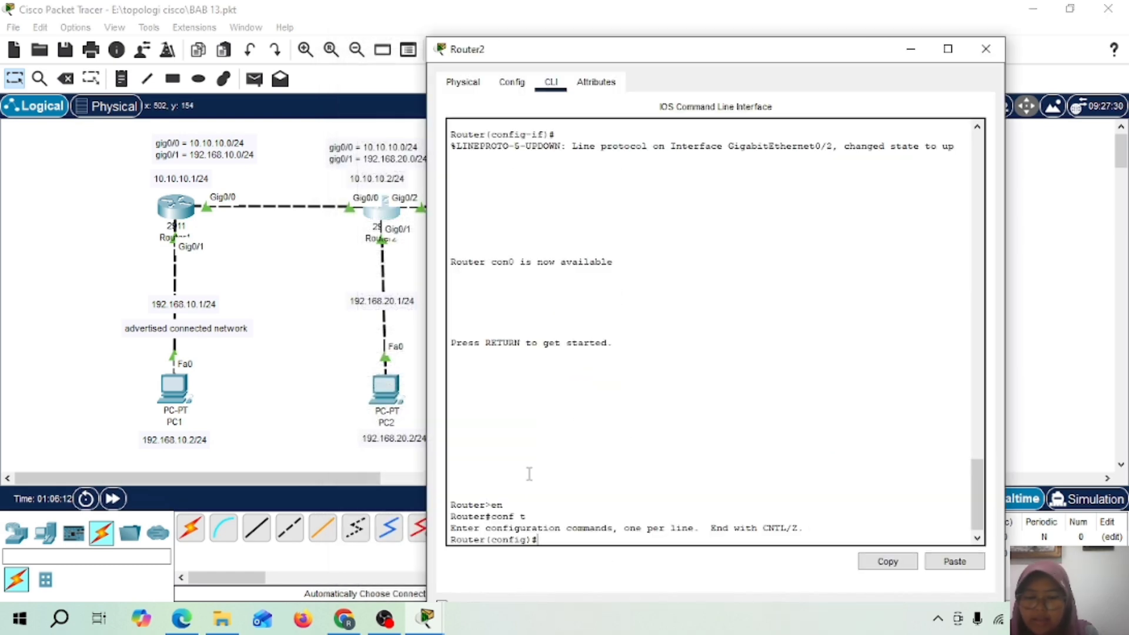
On Router2's command line, enter EIGRP configuration with "route eigrp 10" and advertise network 20.20.20.0
type("rout")
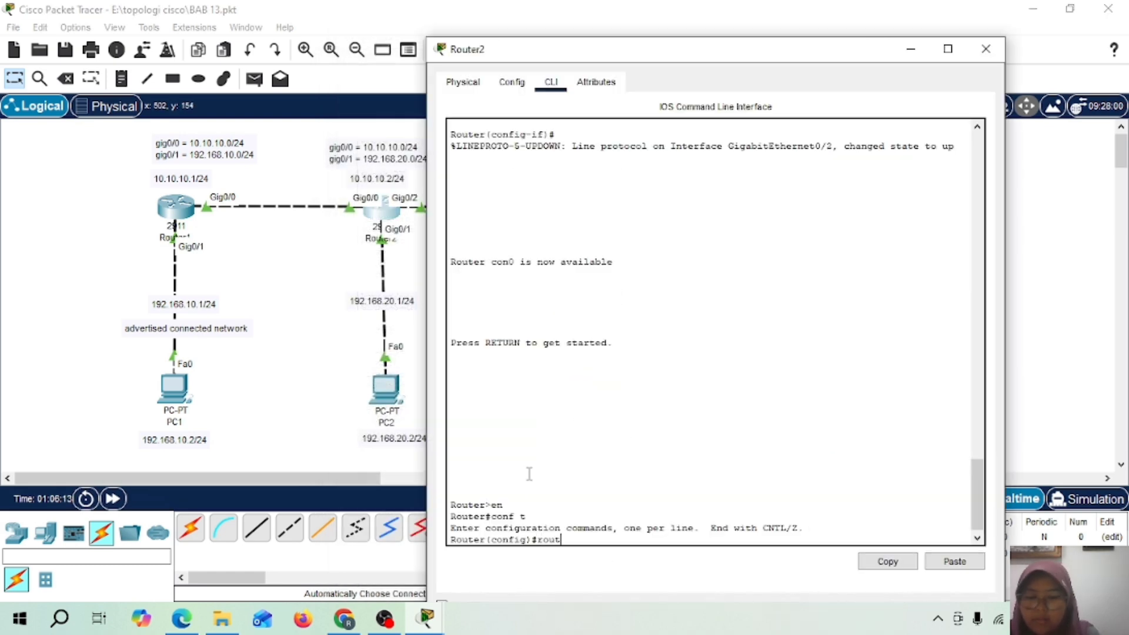
type("e eig")
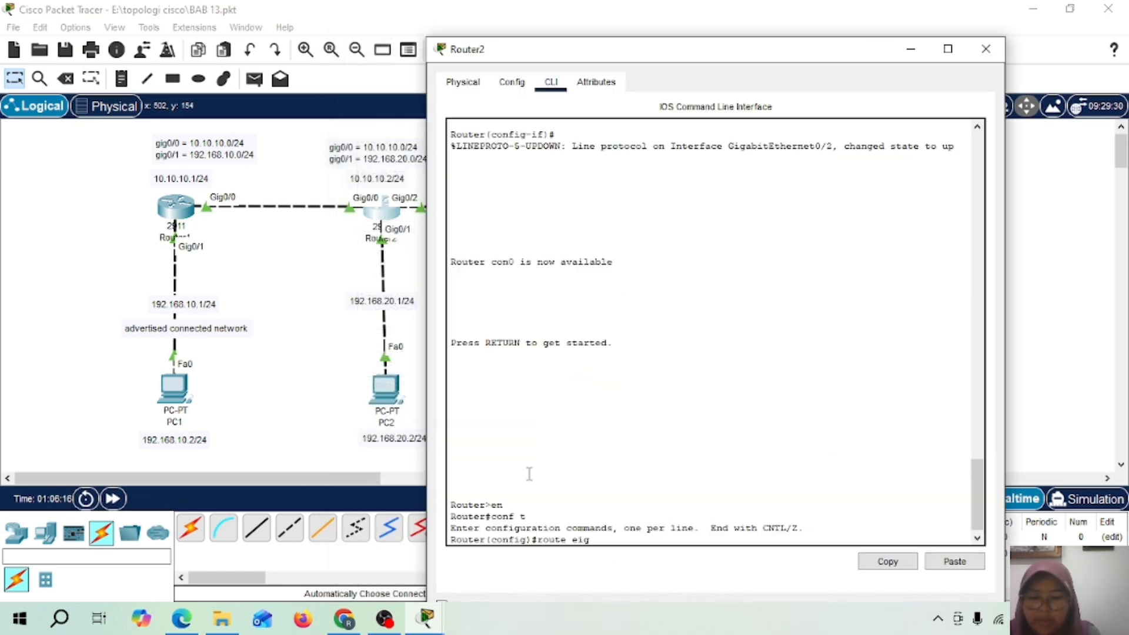
type("rp 10")
key("Return")
type("nfig-router)#n")
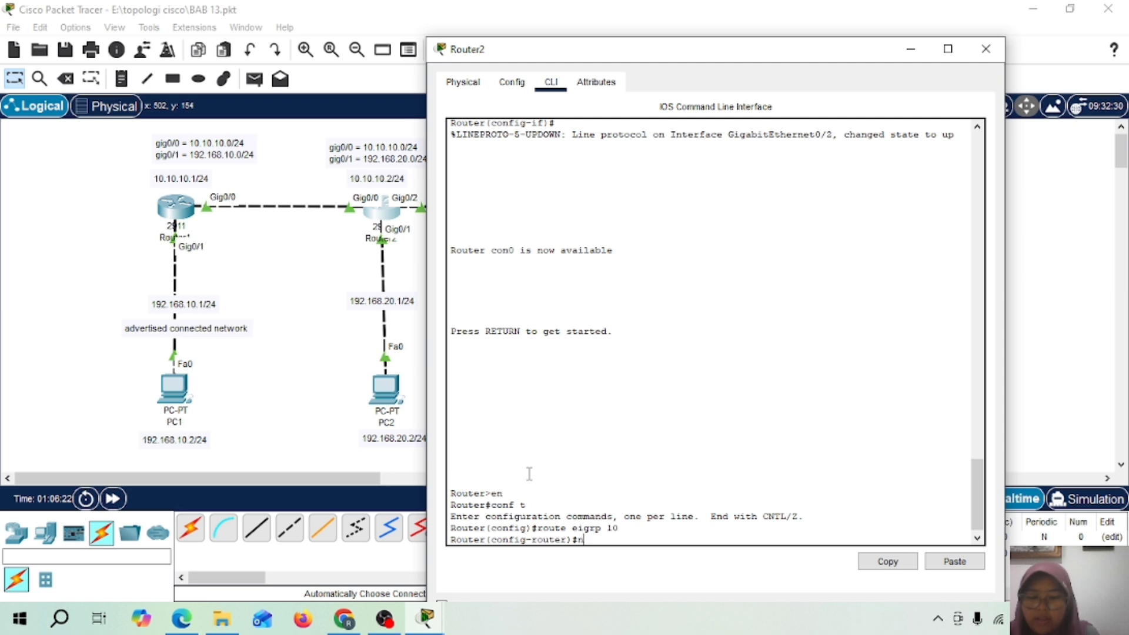
type("etwork ")
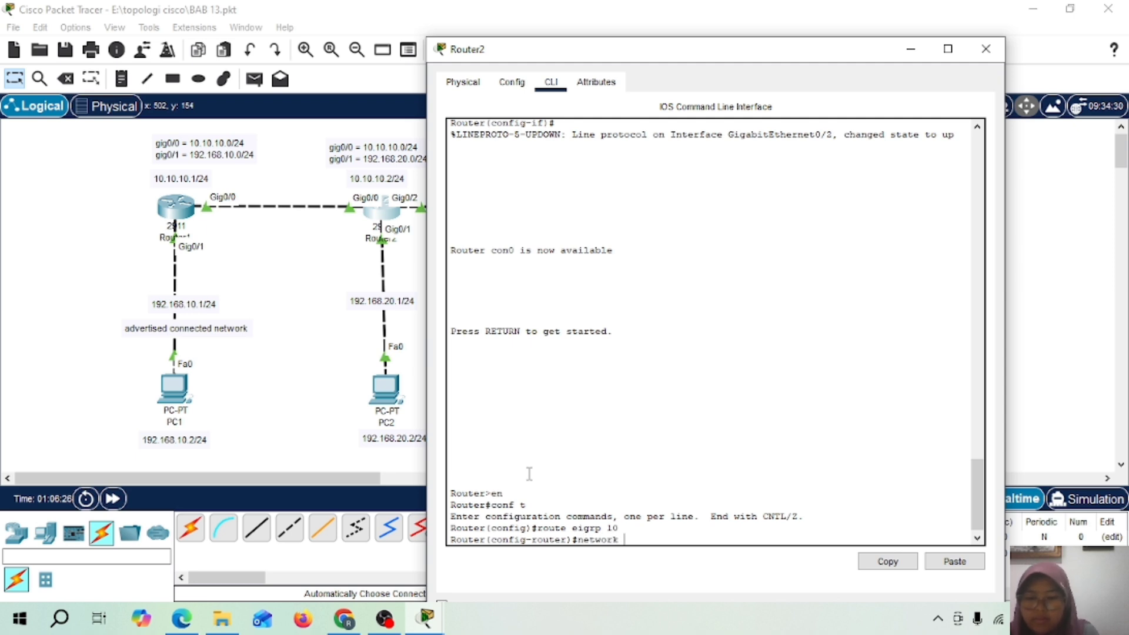
type("20.20.20.0")
key("Return")
Advertise network 192.168.30.0 in Router2's EIGRP 10 process
type("nfig-router)#n")
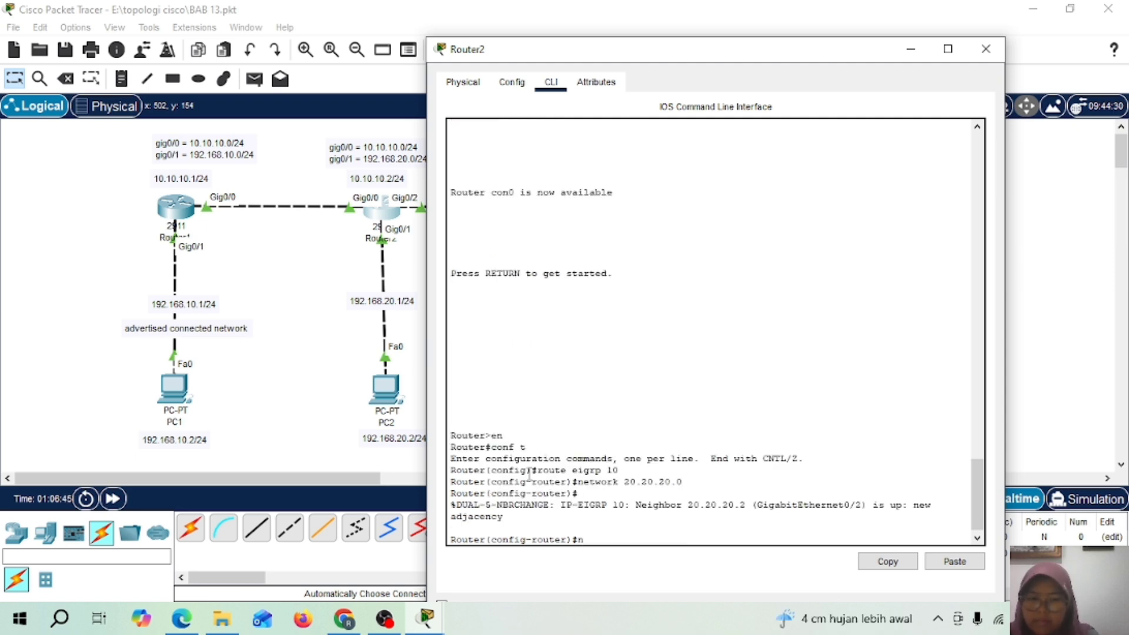
type("etw")
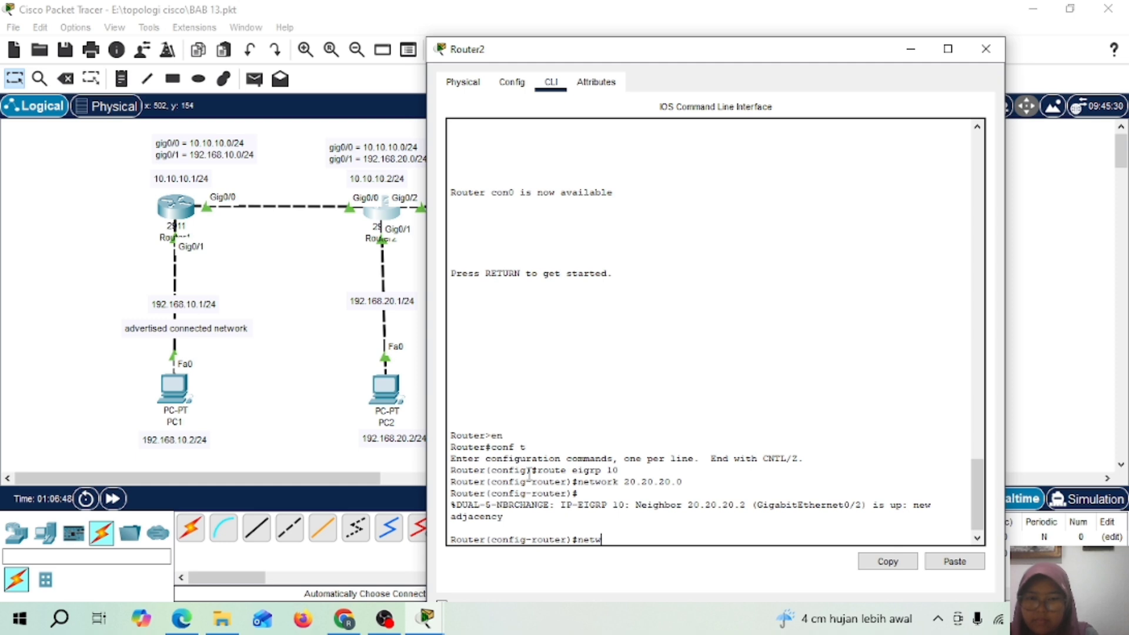
type("ork")
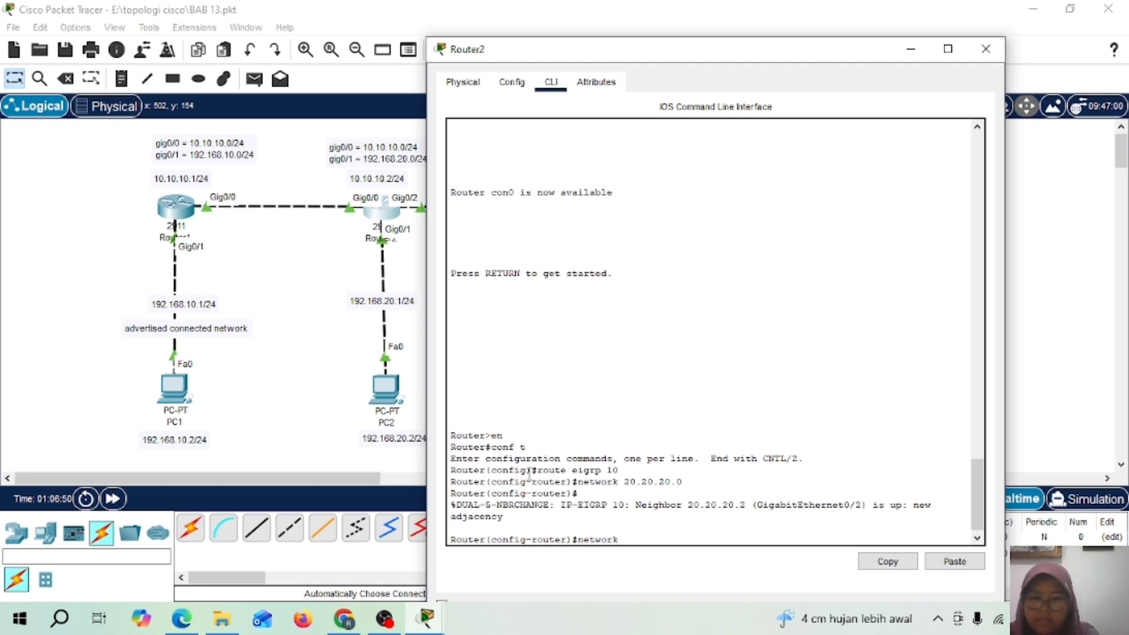
type(" 192")
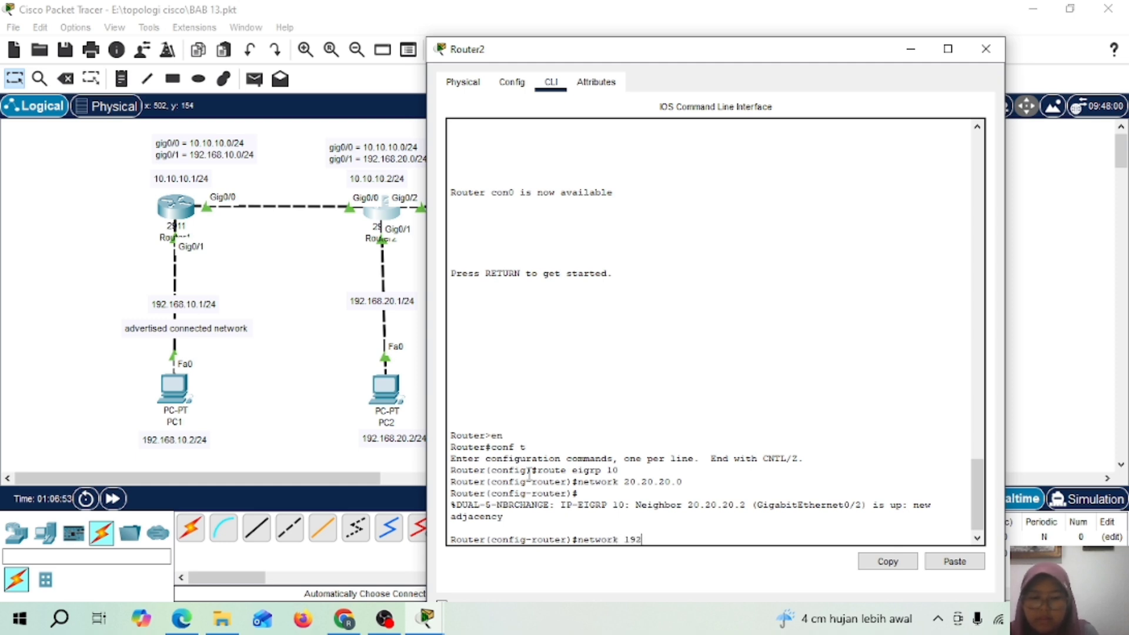
type(".")
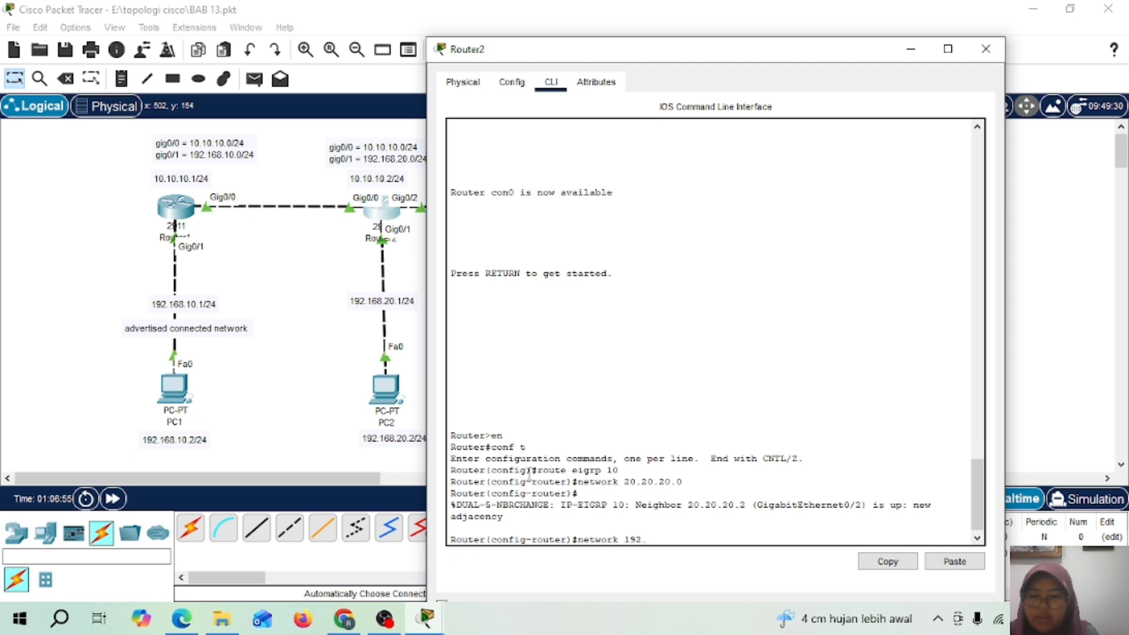
type("168.30.0")
key("Return")
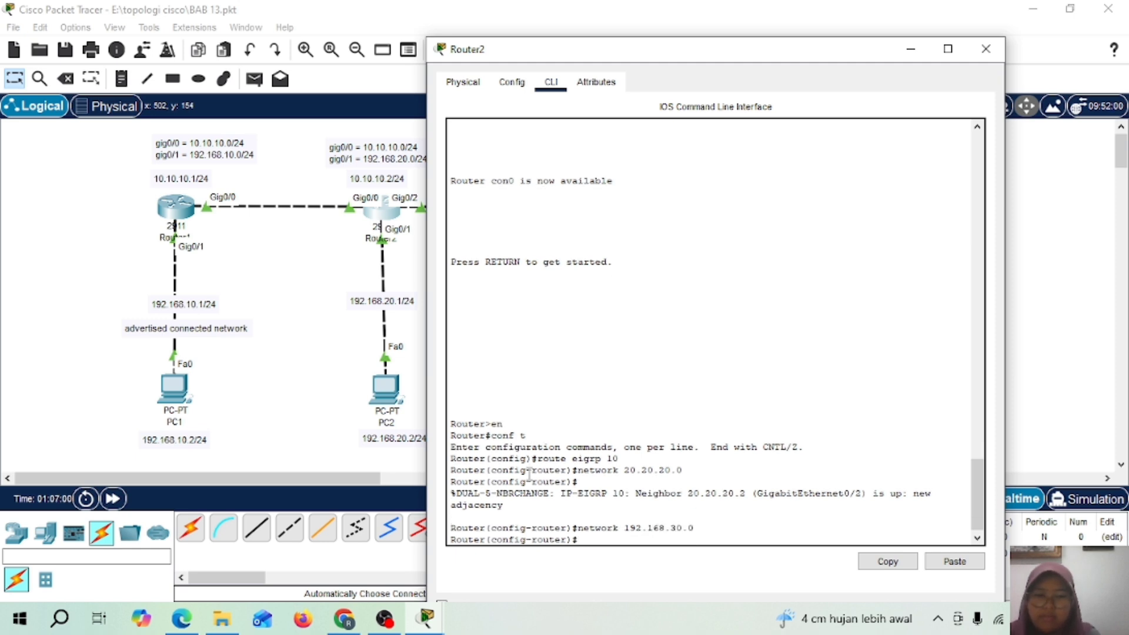
Display Router2's routing table with "do sh ip route" and examine its entries
type("d")
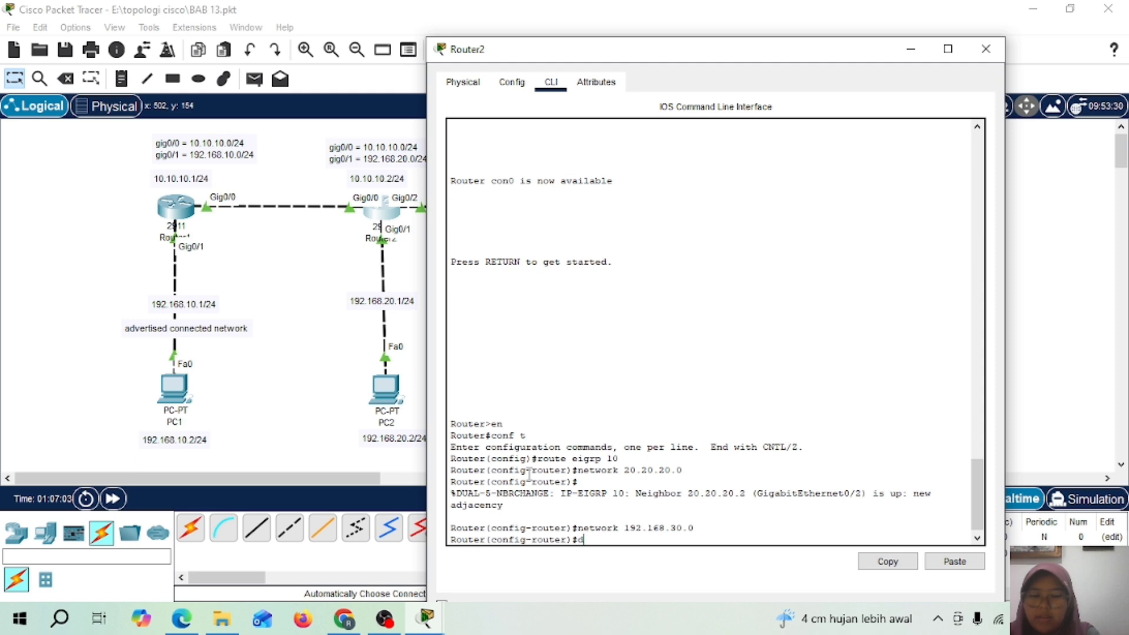
type("o sh ip ")
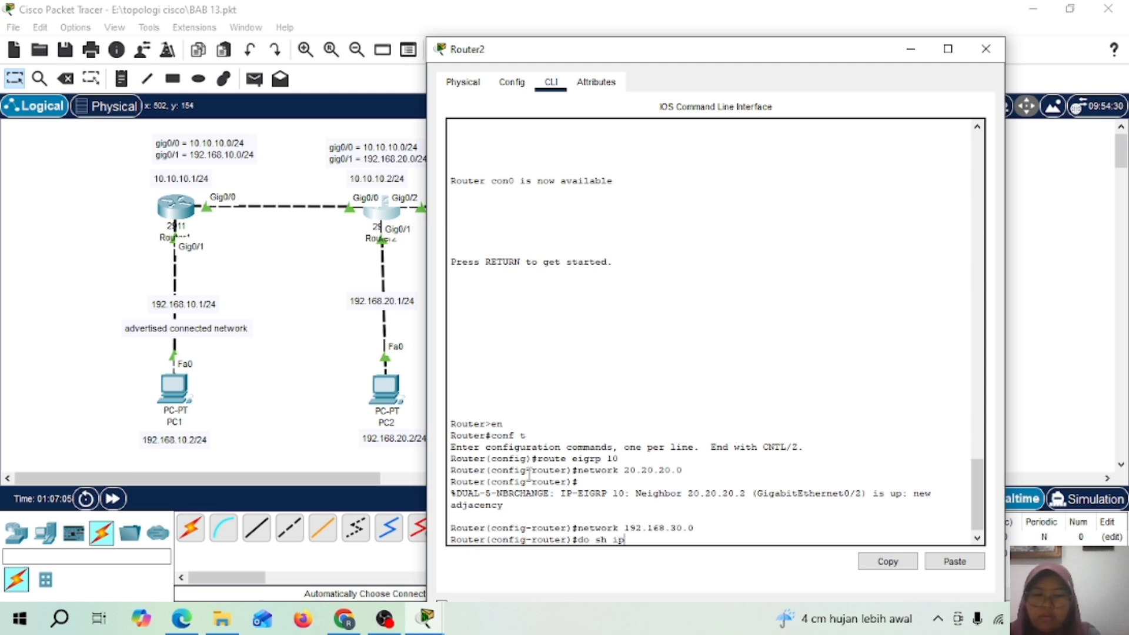
type("route")
key("Return")
left_click_drag(474, 516, 572, 523)
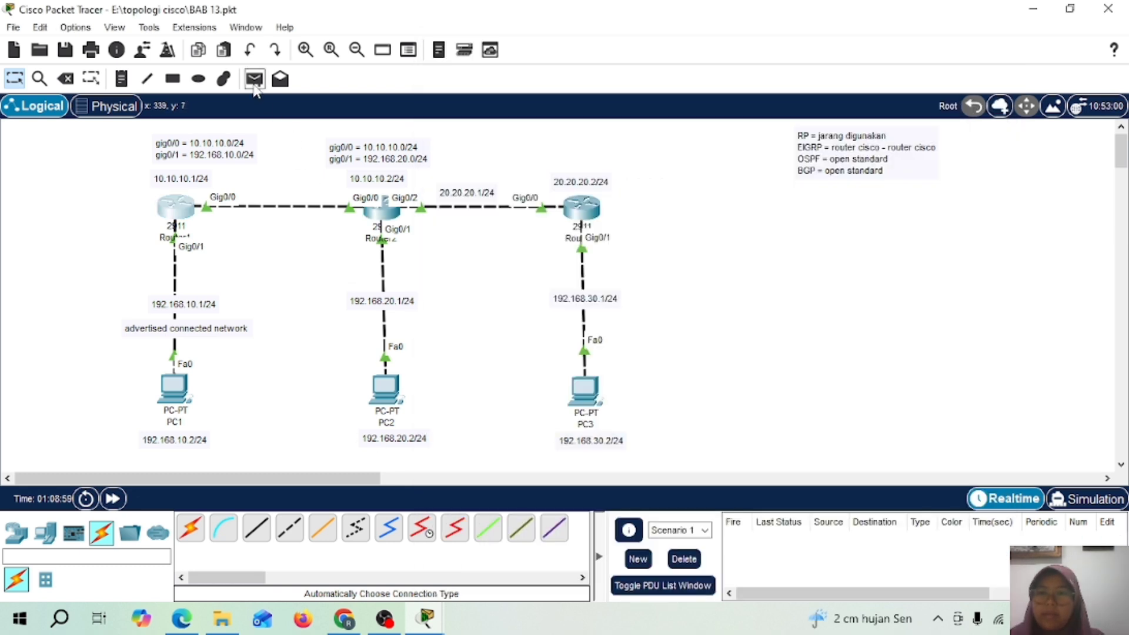
Send a simple PDU from PC2 to PC3 to test connectivity between their networks
left_click(254, 78)
left_click(386, 389)
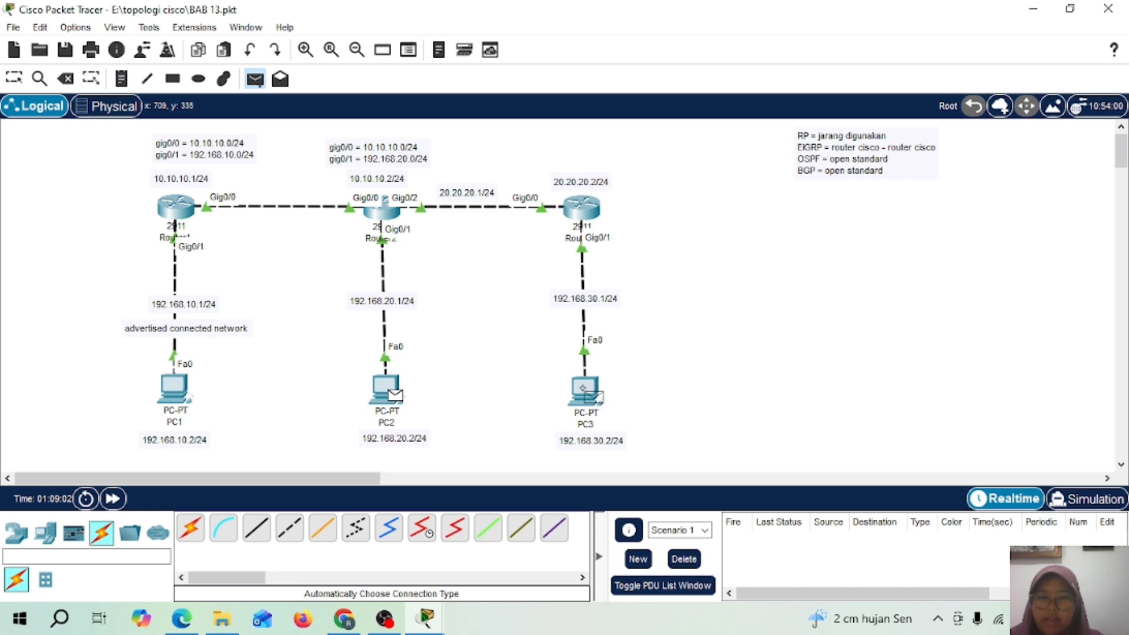
left_click(587, 399)
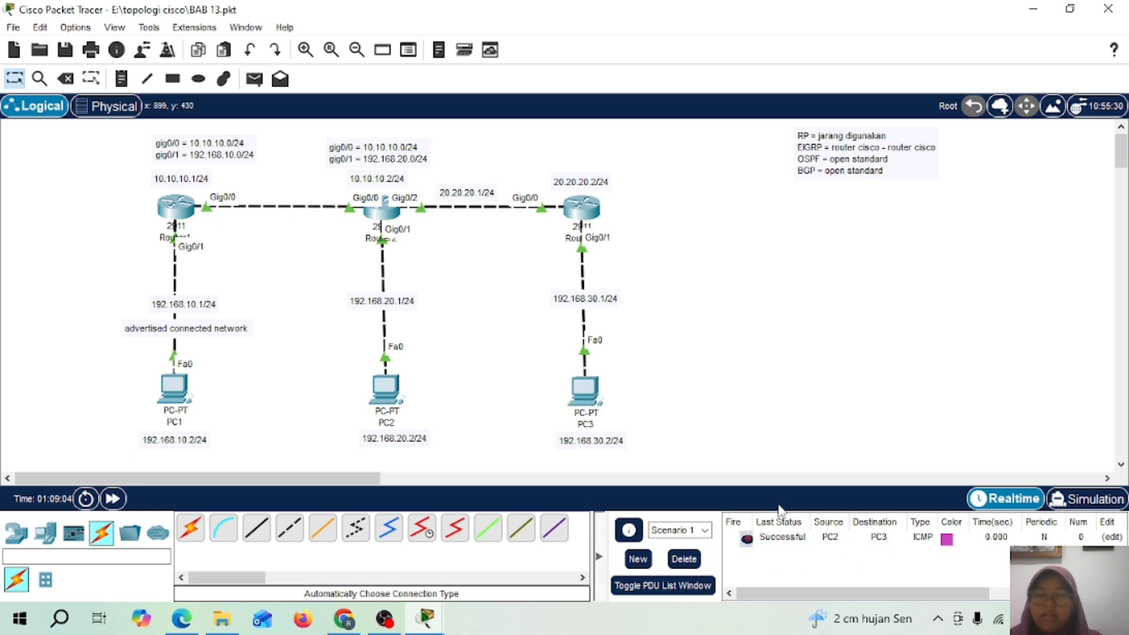
On Router1's command line, run "do sh ip route" and examine the route to 192.168.30.0/24
left_click(174, 211)
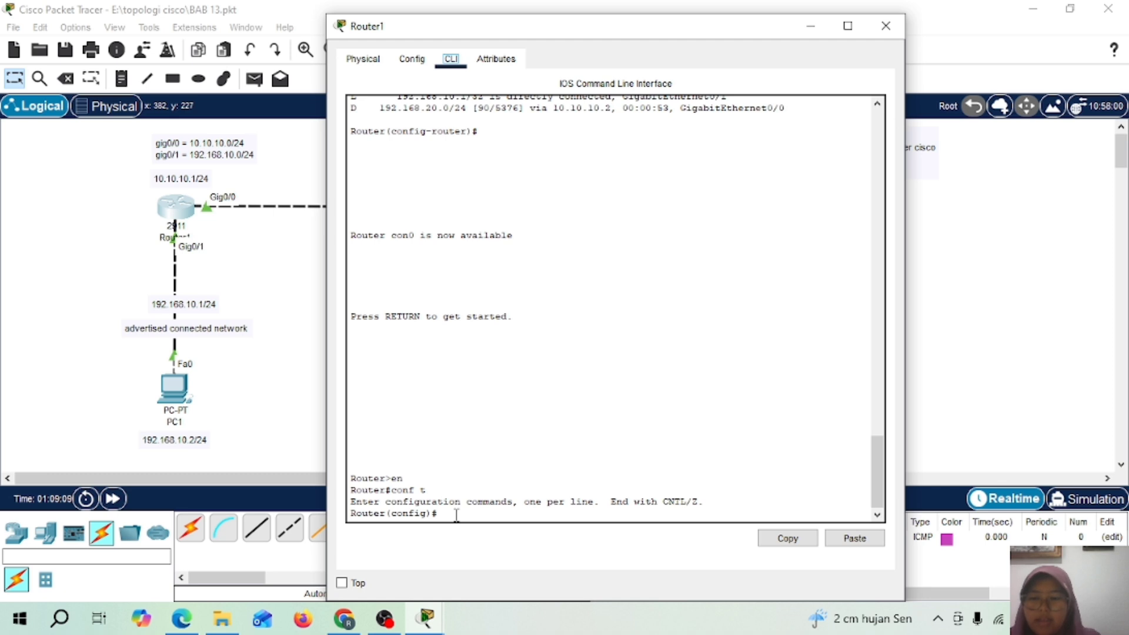
left_click(456, 515)
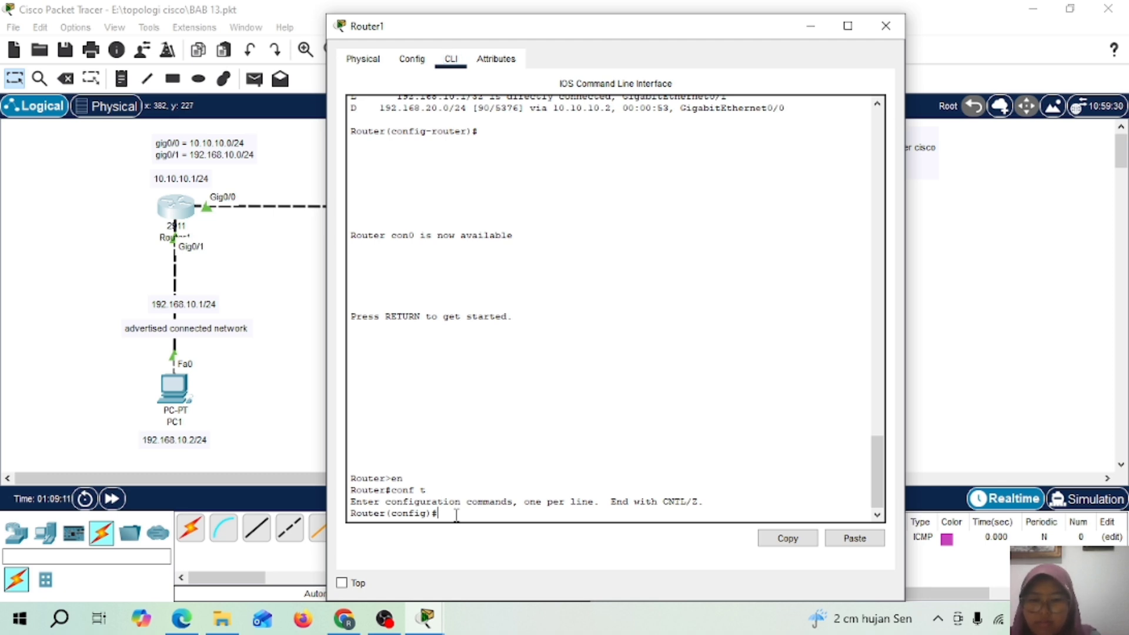
type("dc sh")
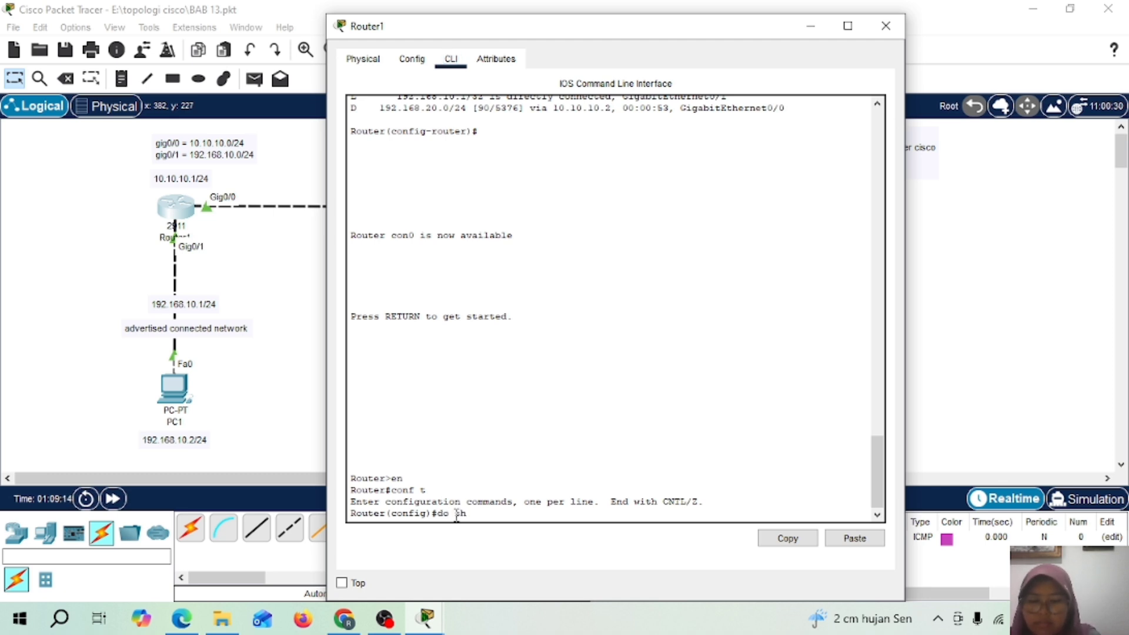
type(" ip route")
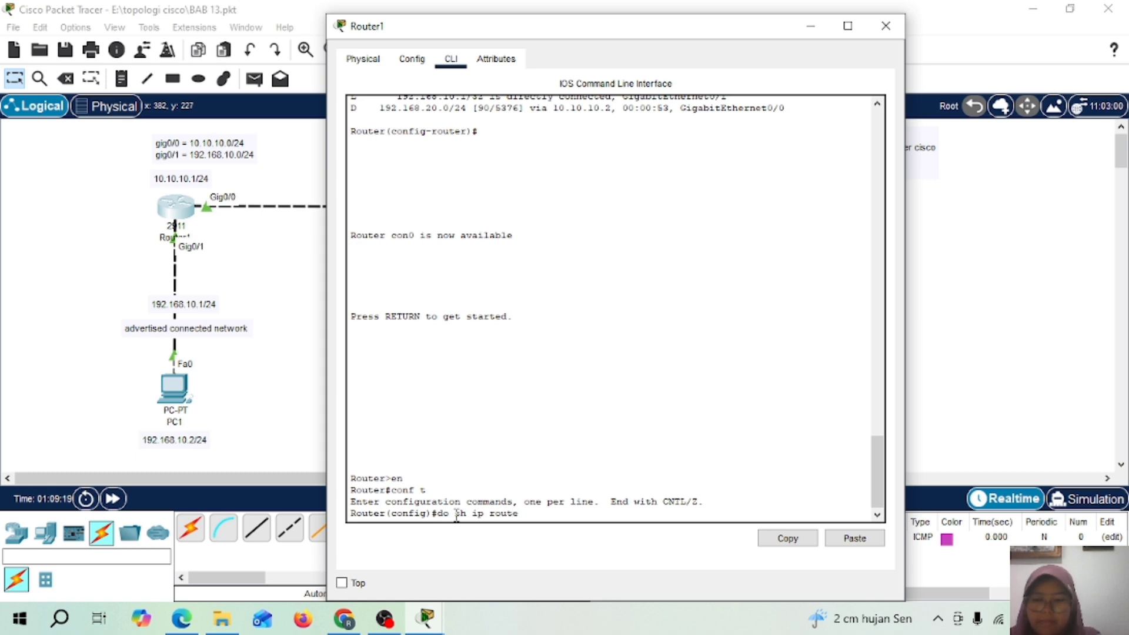
key("Return")
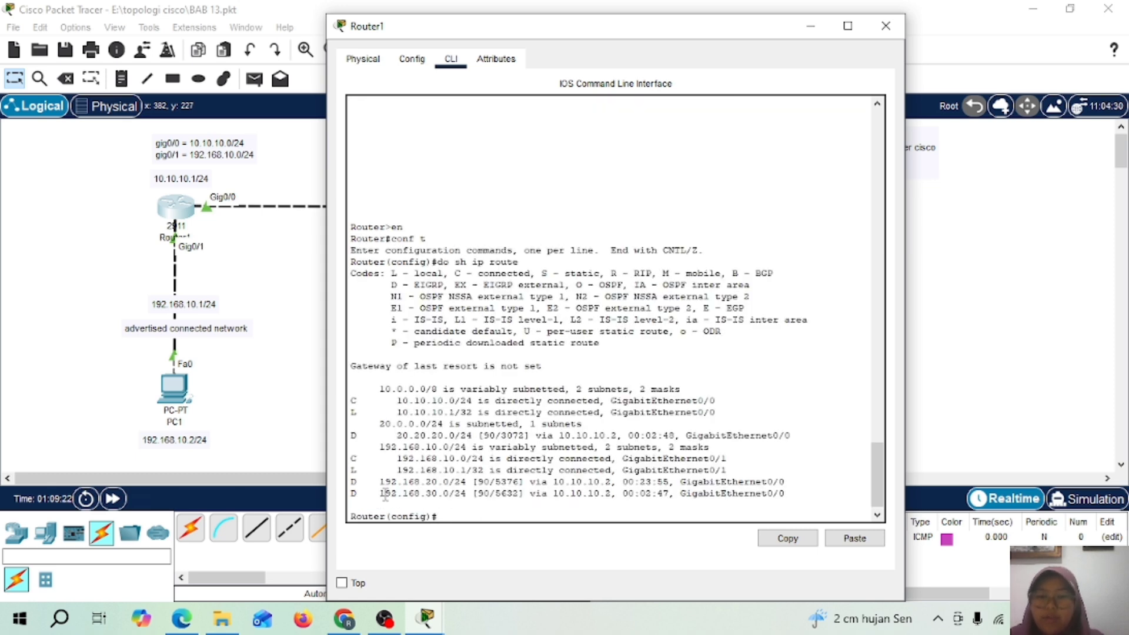
left_click_drag(378, 493, 467, 496)
left_click(283, 397)
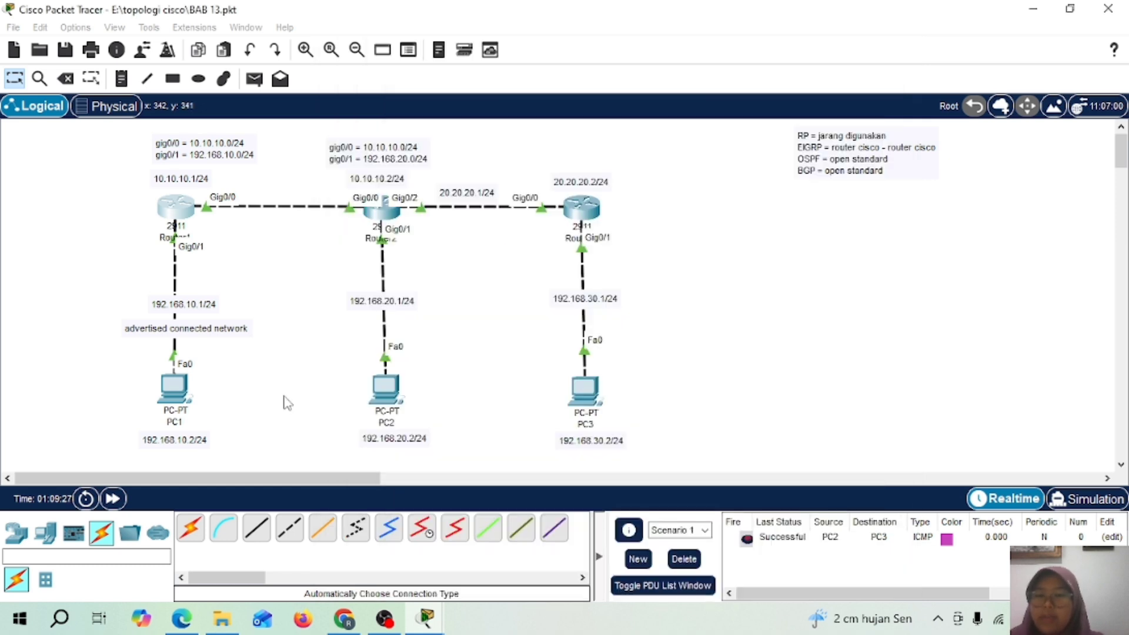
Send a simple PDU from PC1 to PC3 to test end-to-end connectivity
key("p")
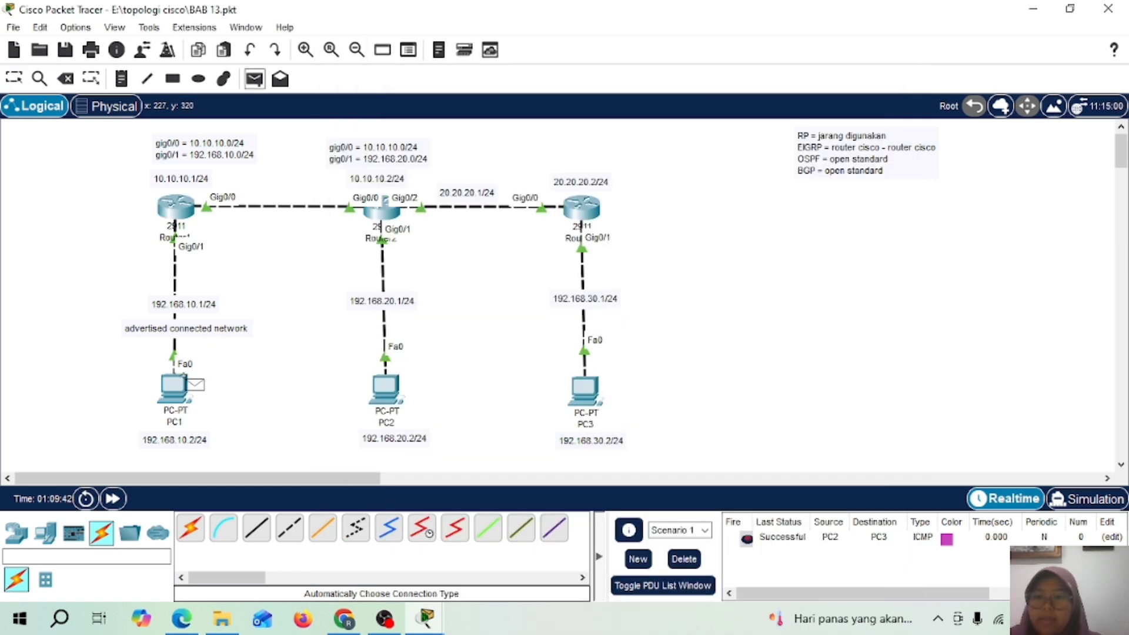
left_click(174, 388)
left_click(586, 388)
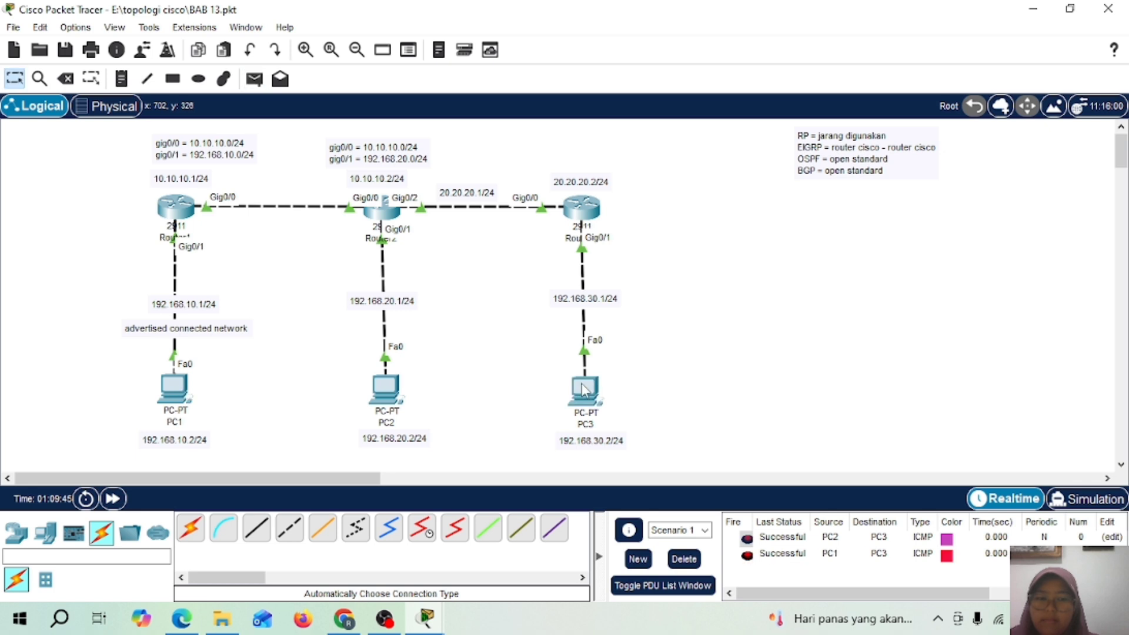
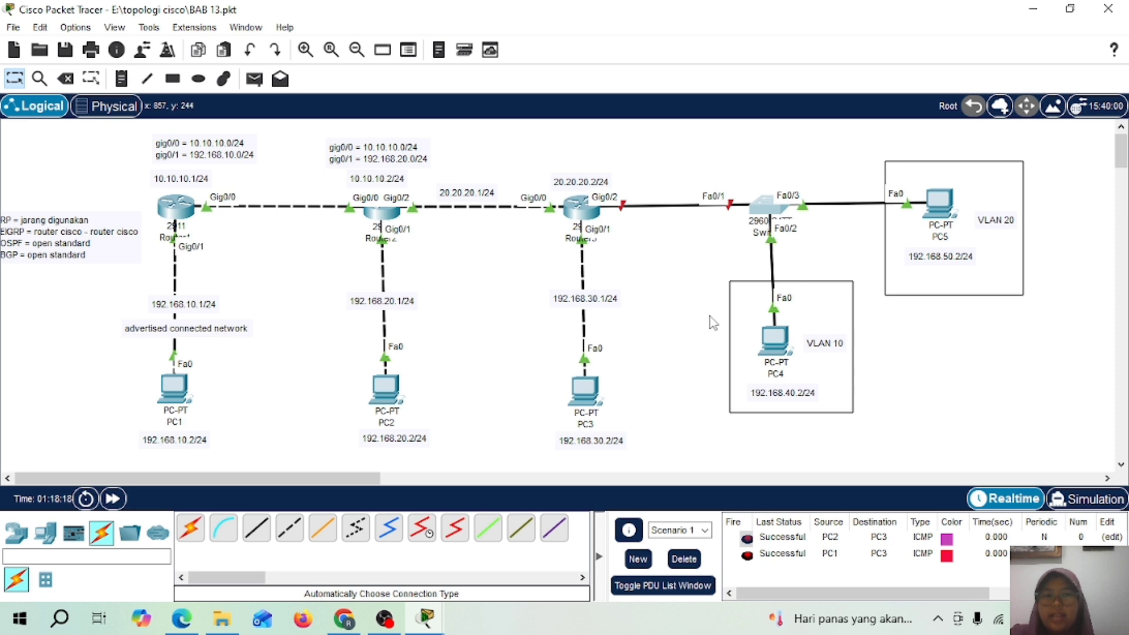
On Switch0's command line, create VLAN 10 and VLAN 20, and return to global configuration mode
left_click(768, 210)
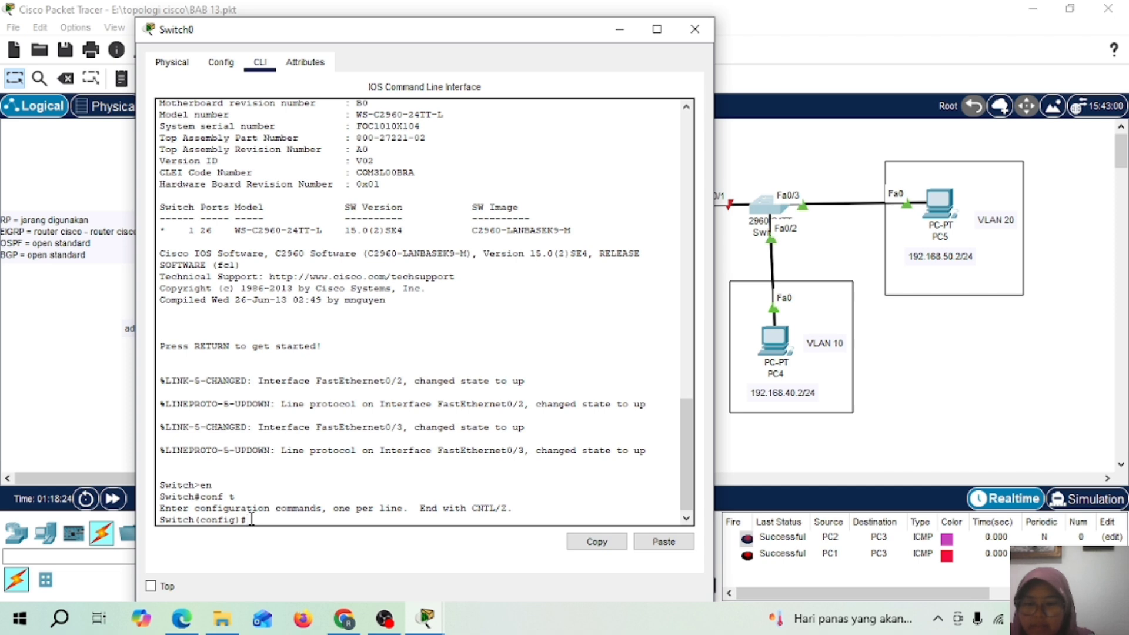
type("vlan 10")
key("Return")
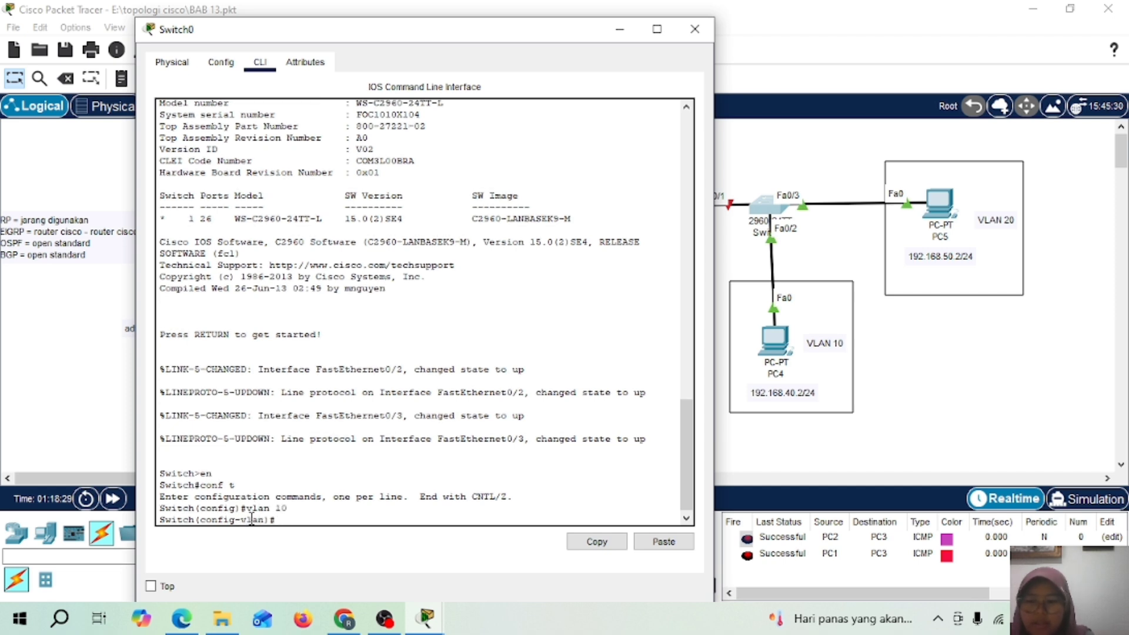
type("vlan 2")
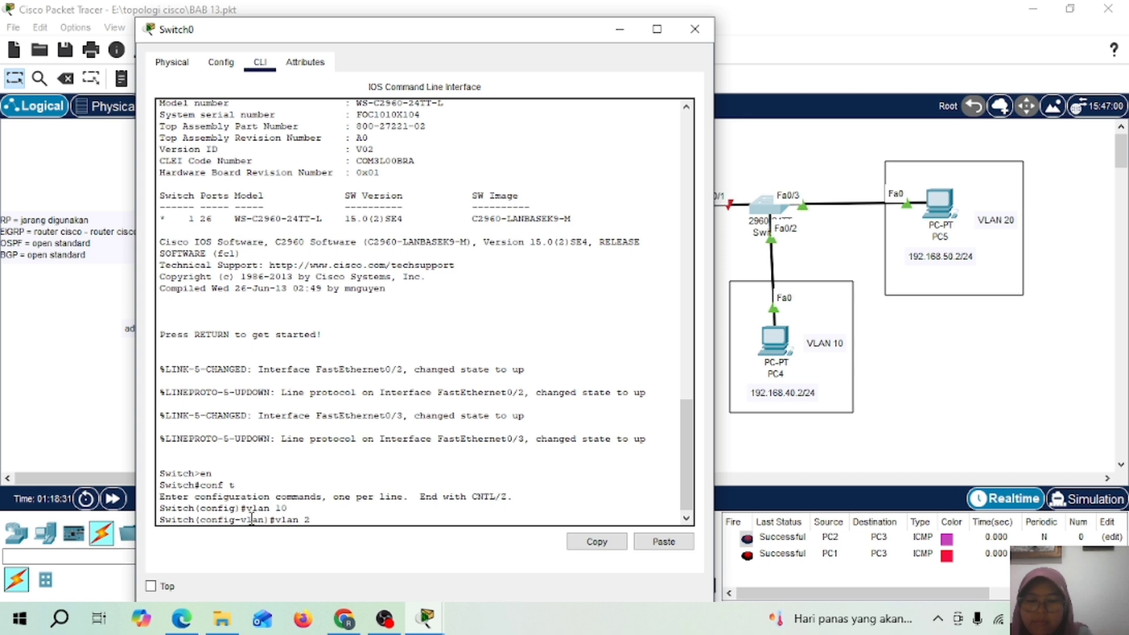
type("0")
key("Return")
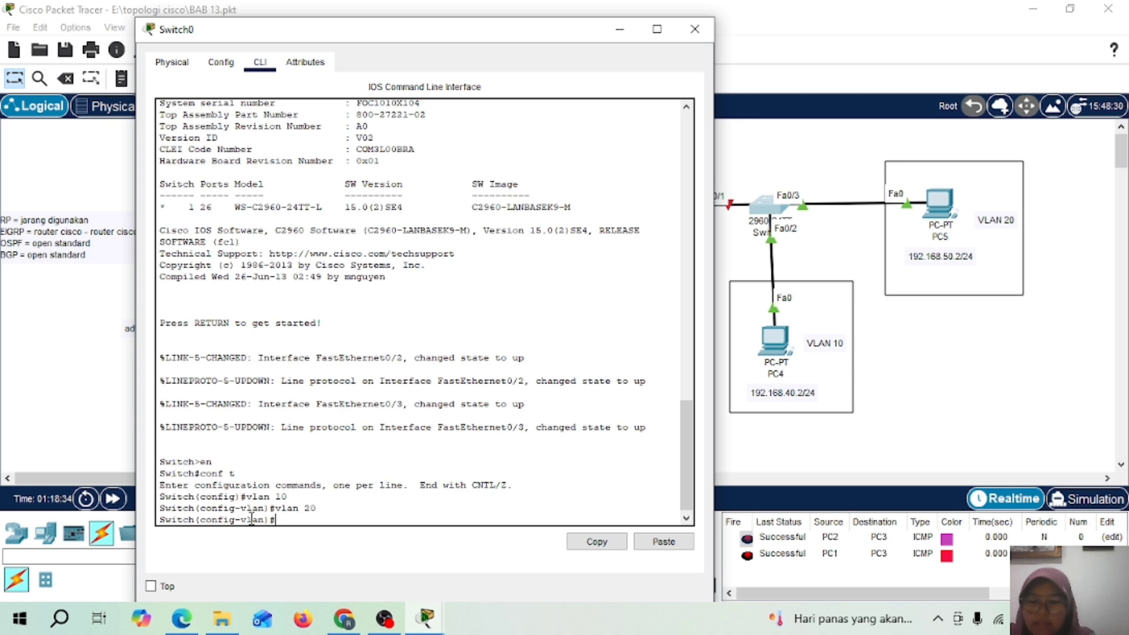
type("ex")
key("Return")
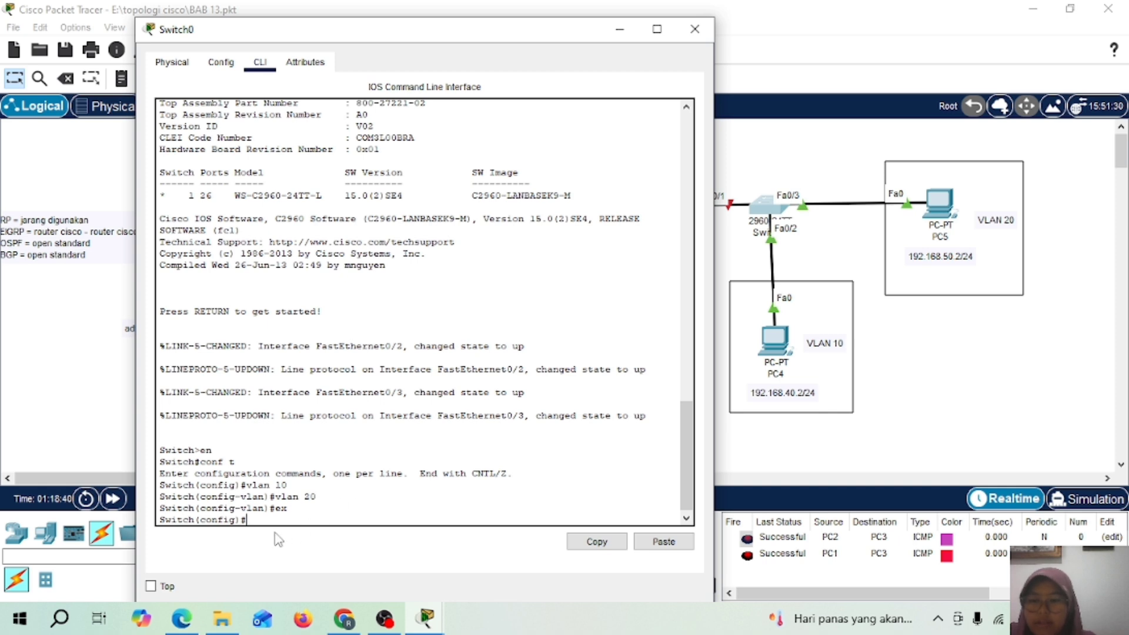
Set Switch0's interface fa0/2 to access mode, assign it to VLAN 10, and exit the interface configuration
type("int fa")
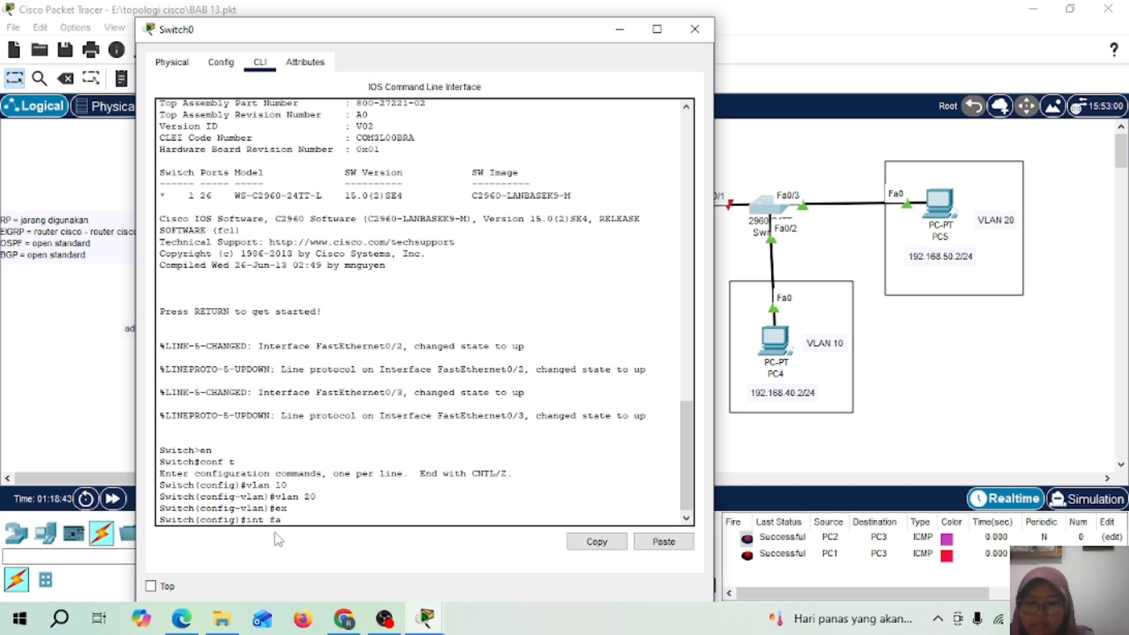
type("0/2")
key("Return")
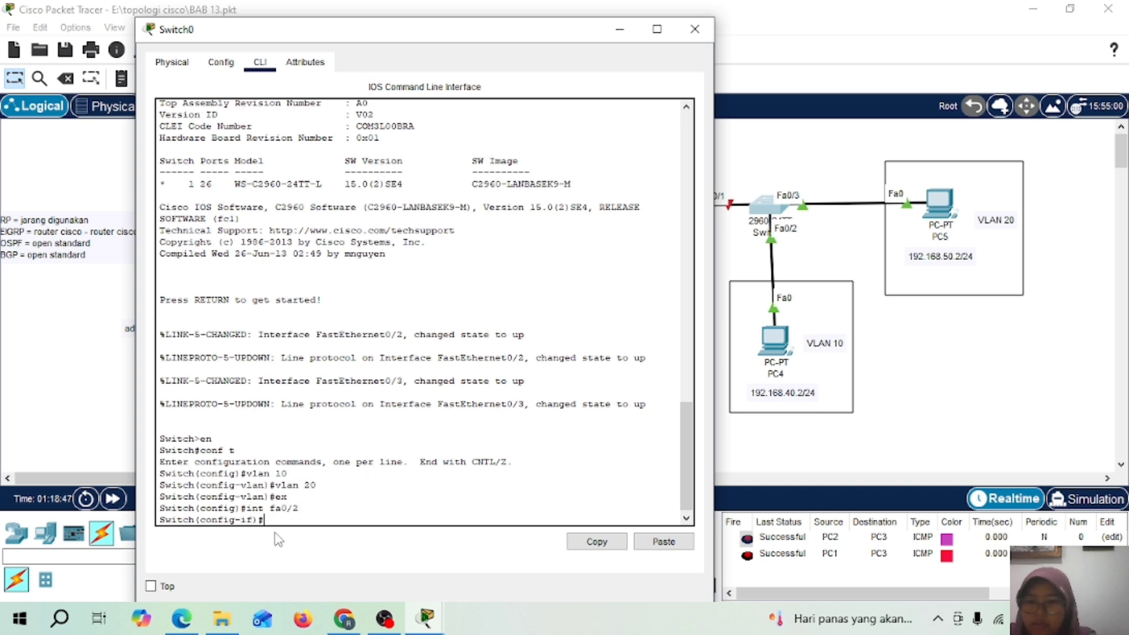
type("switc")
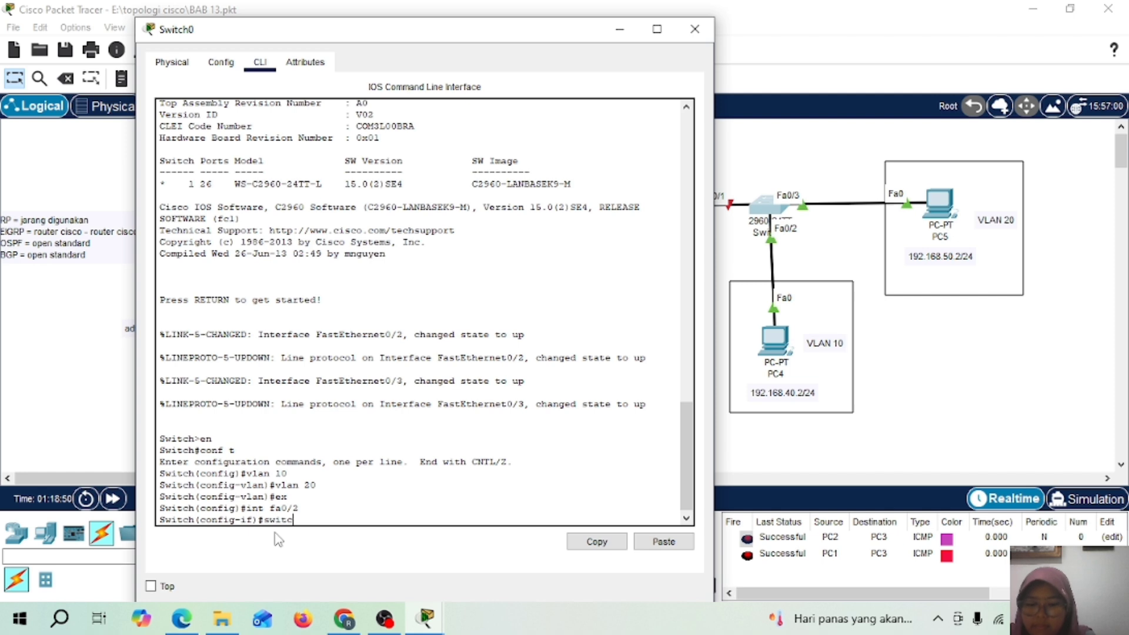
type("hport mode access")
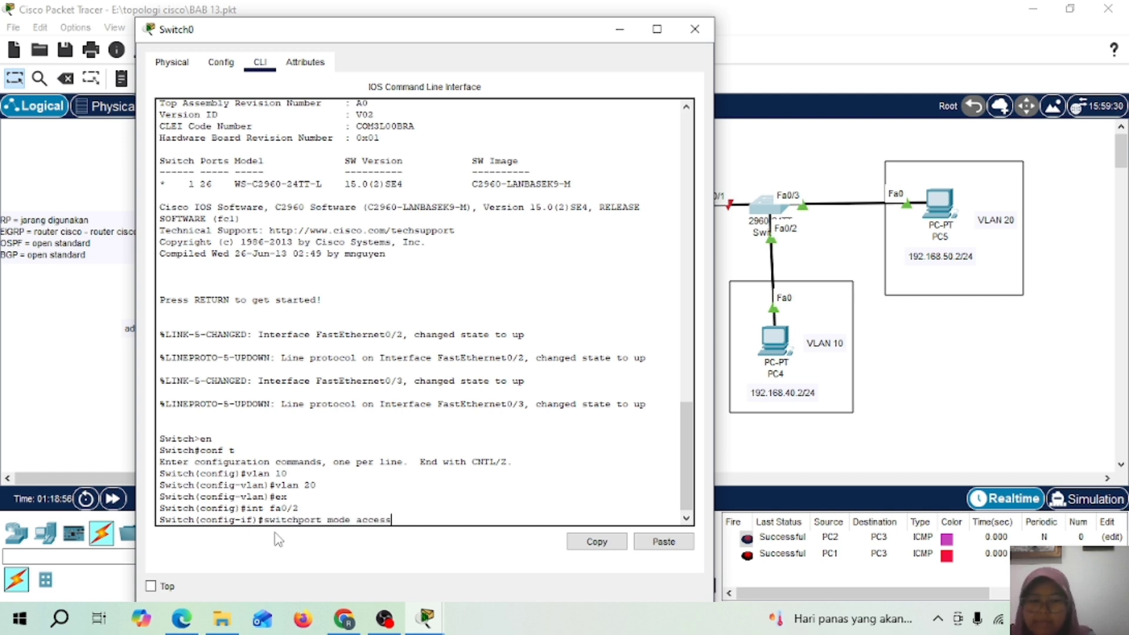
key("Return")
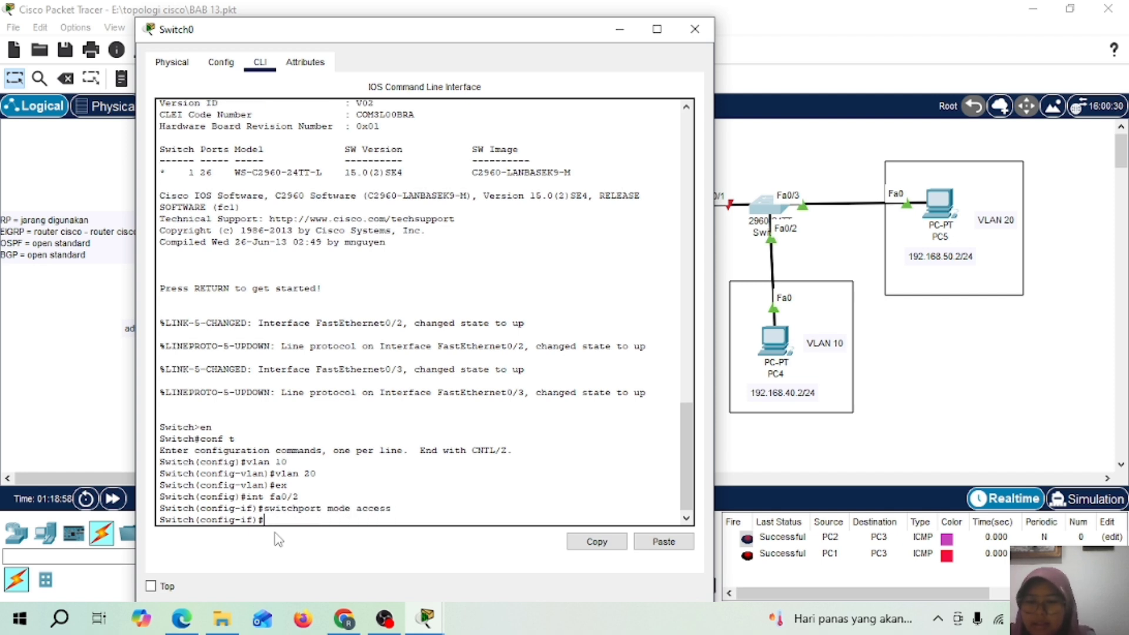
type("sw")
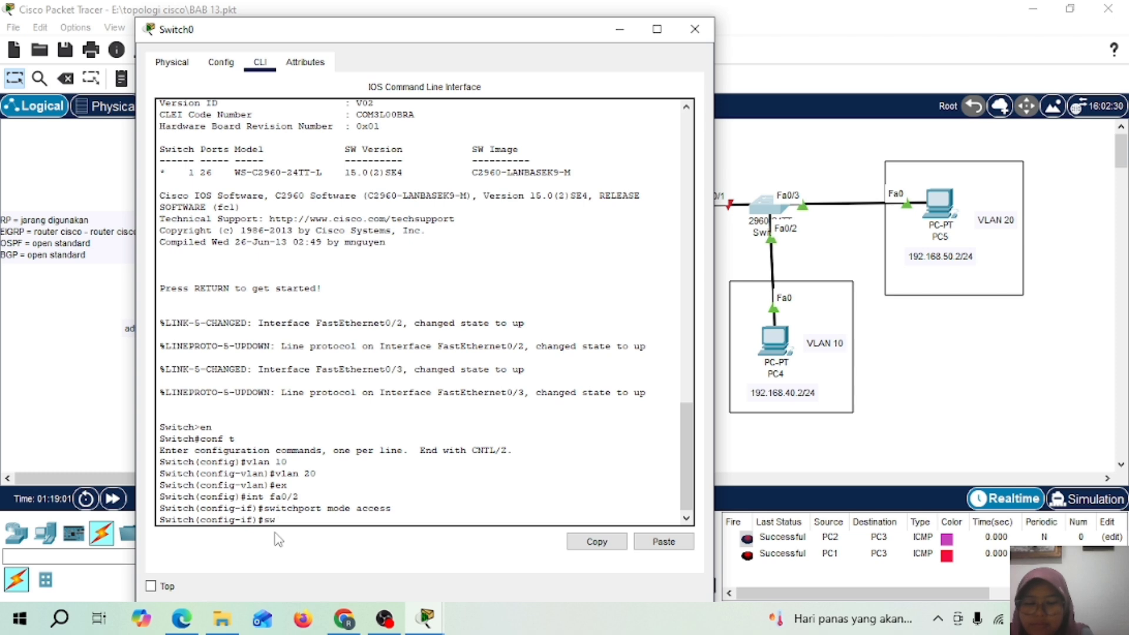
type("itchport acce")
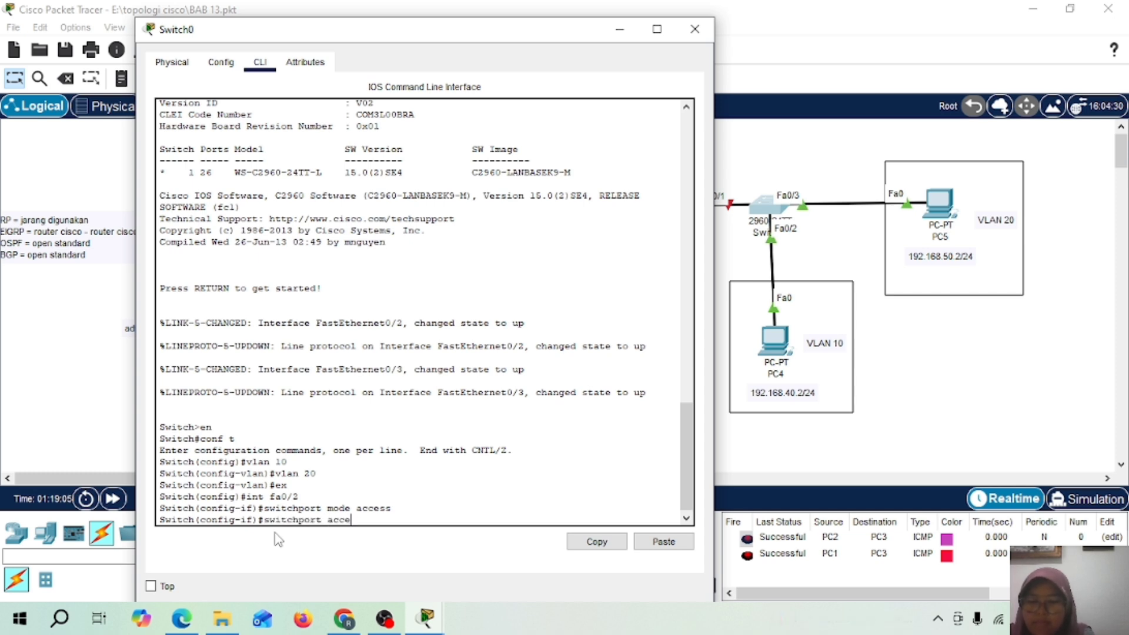
type("ss vlan 10")
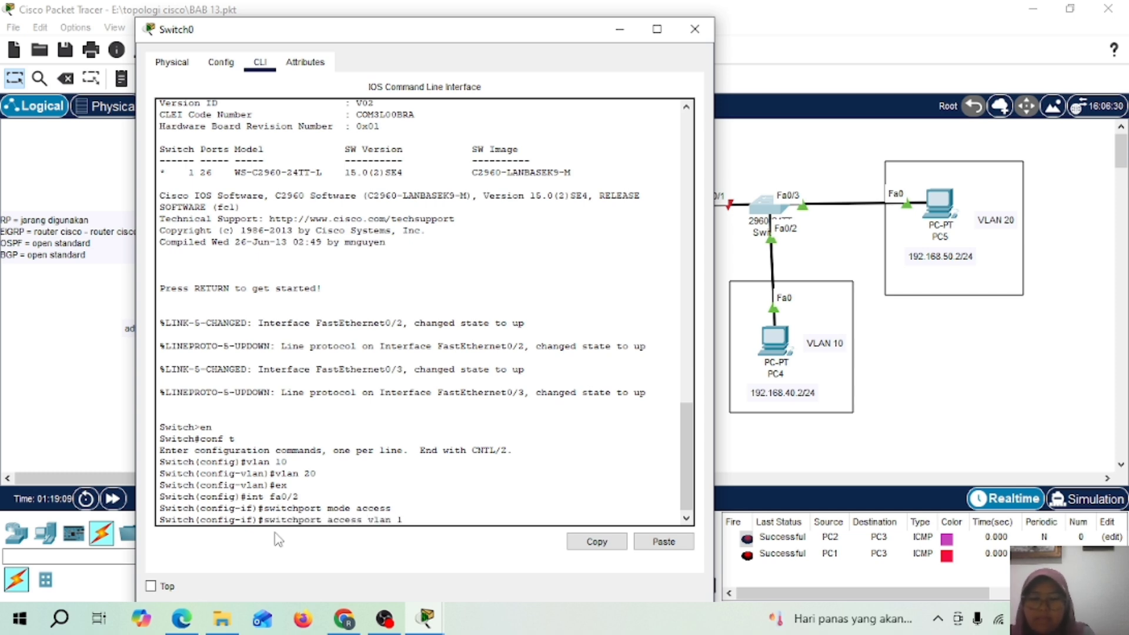
key("Return")
type("ex")
key("Return")
Enter interface fa0/3 on Switch0 and set it to access mode
type("in")
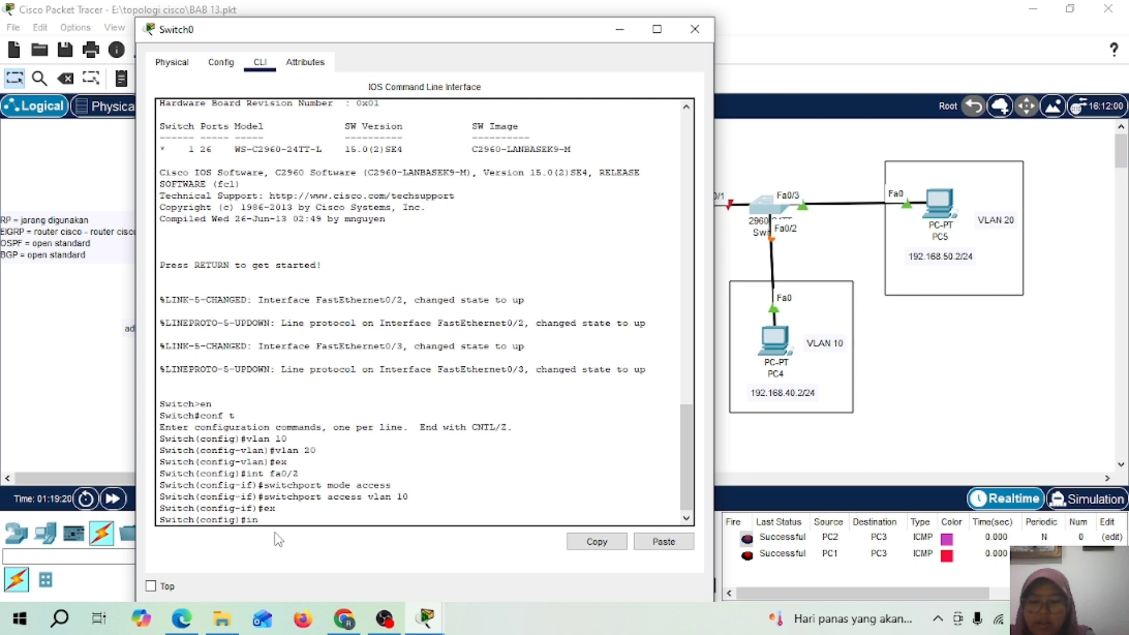
type("t fa")
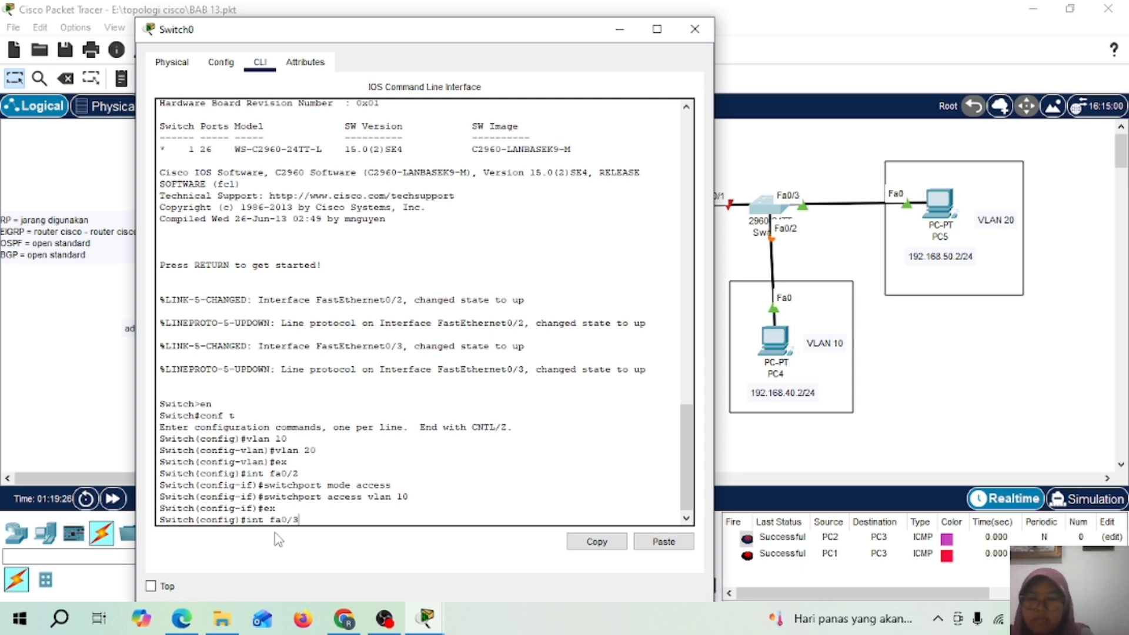
type("0/3")
key("Return")
type("switchport mode access")
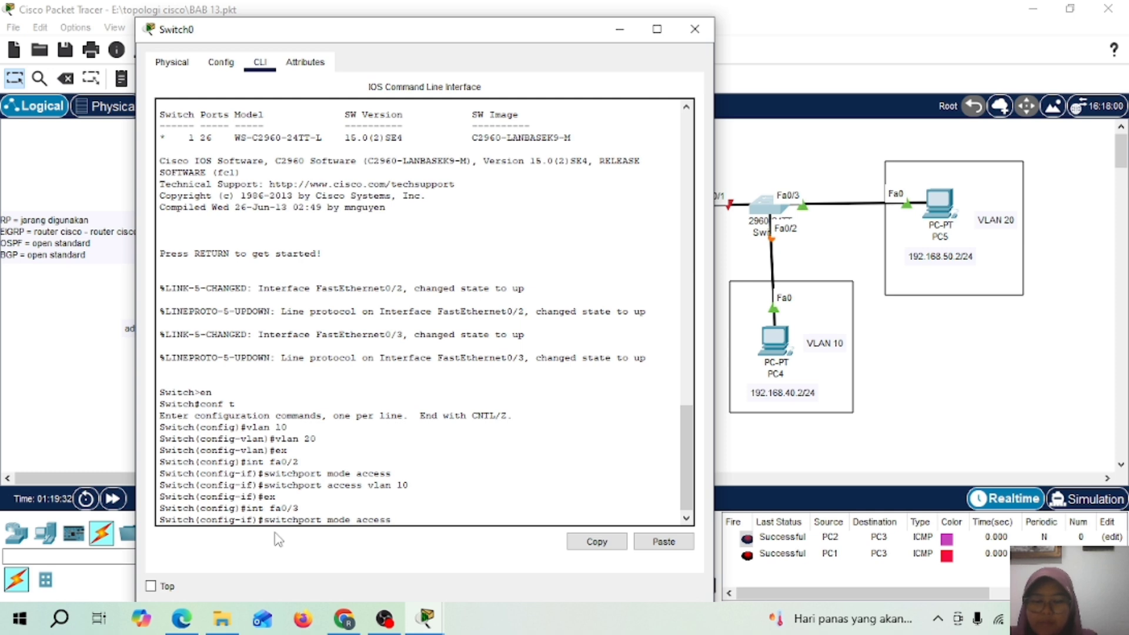
key("Return")
Assign interface fa0/3 to VLAN 20 with "switchport access vlan 20" and exit the interface configuration
key("Up")
key("Up")
key("Up")
key("Up")
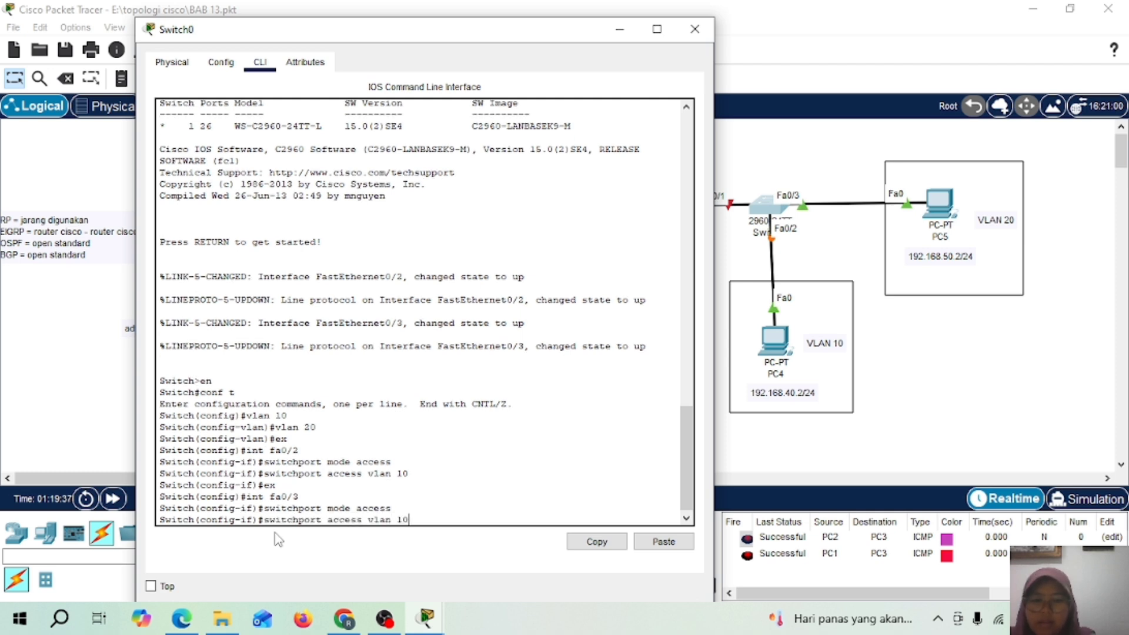
key("BackSpace")
key("BackSpace")
type("20")
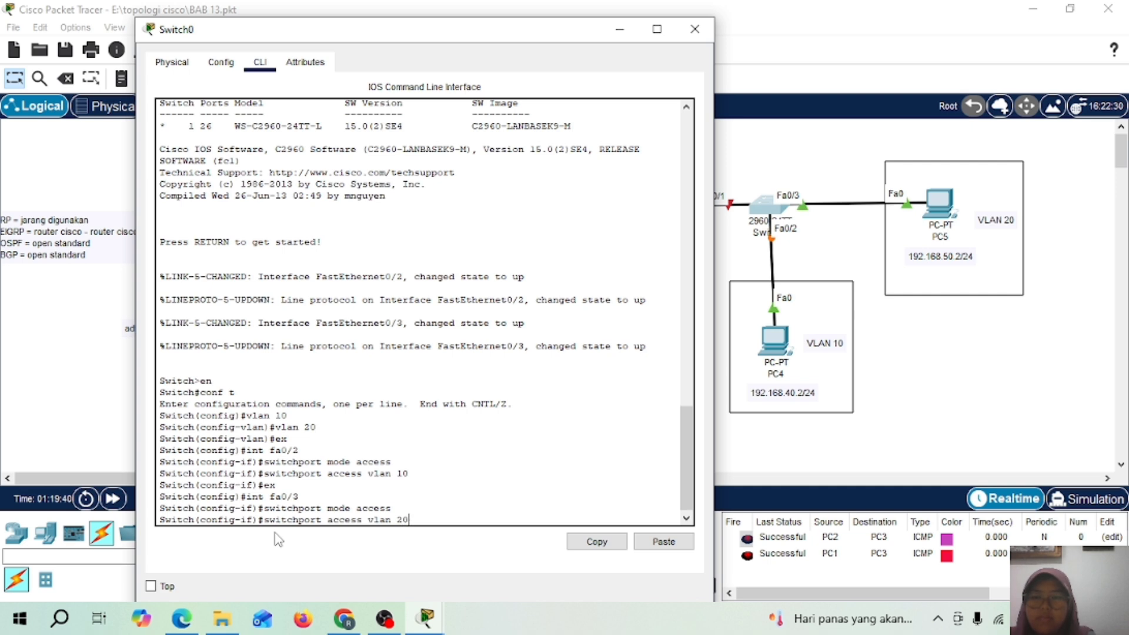
key("Return")
type("ex")
key("Return")
Run "do sh vlan brief" on Switch0 and examine the port assignments of VLANs 10 and 20
type("do")
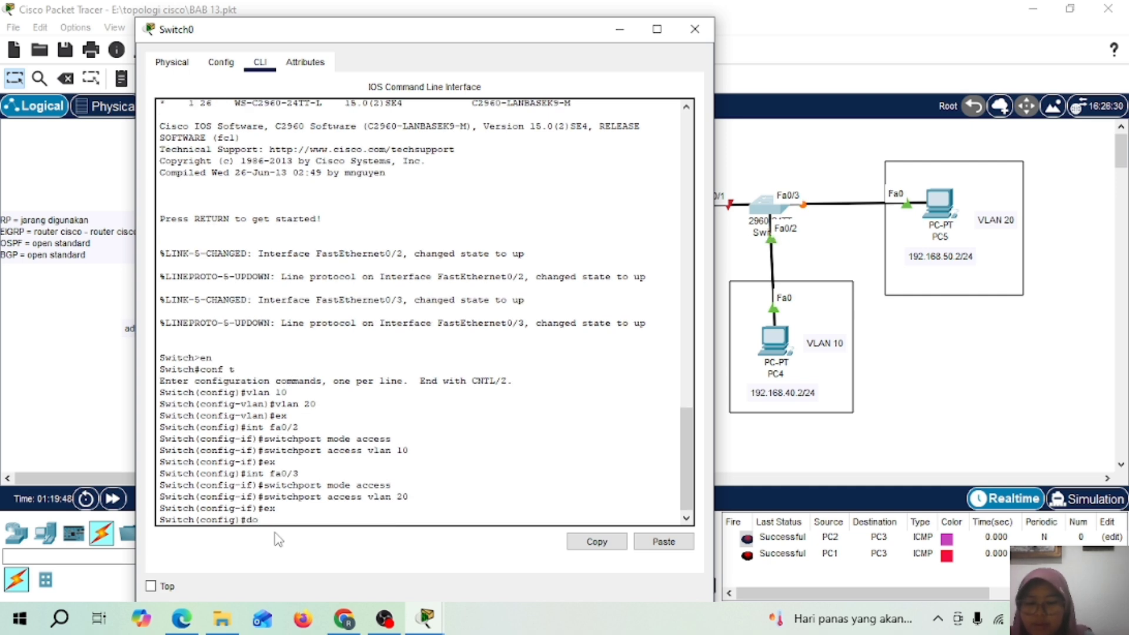
type(" sh vlan brief")
key("Return")
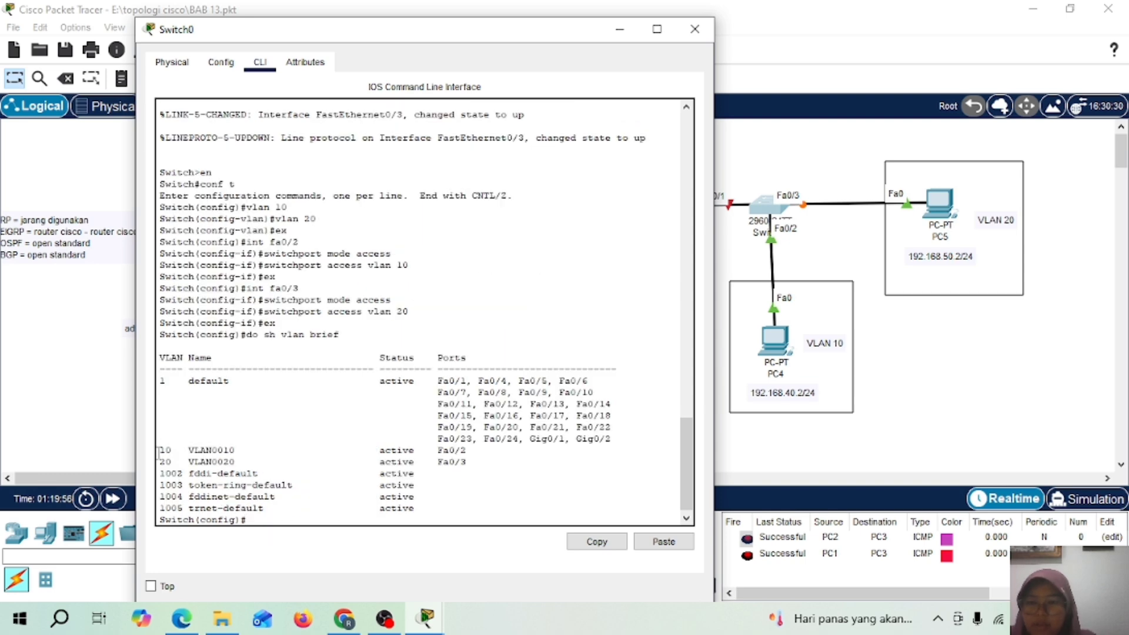
left_click_drag(159, 450, 480, 462)
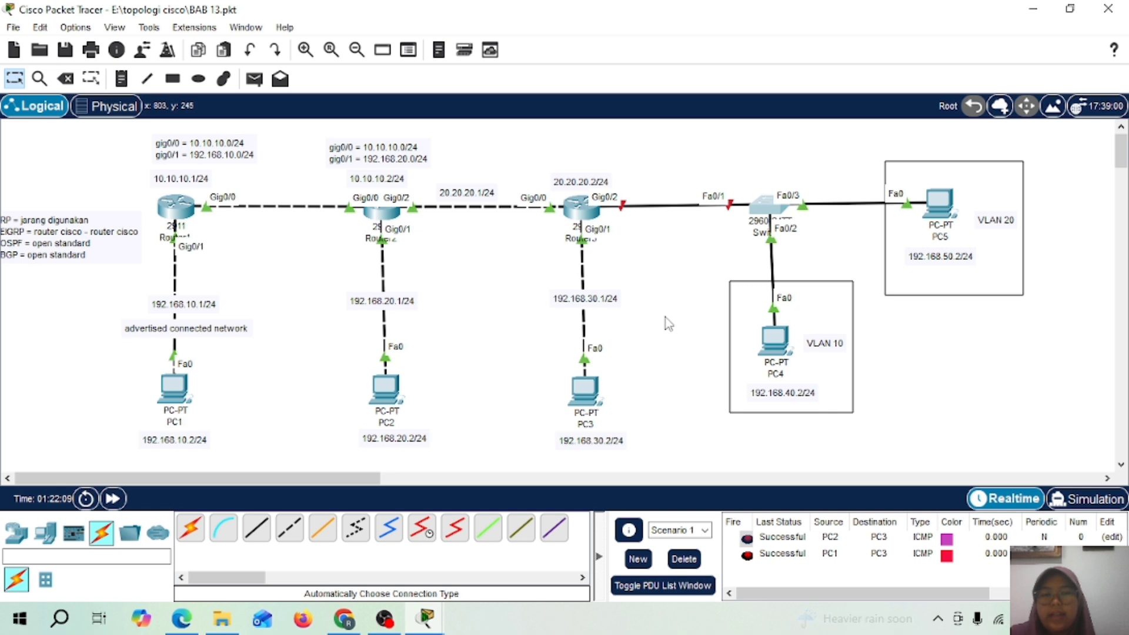
Set Switch0's interface fa0/1 to trunk mode and close the switch's window
left_click(766, 213)
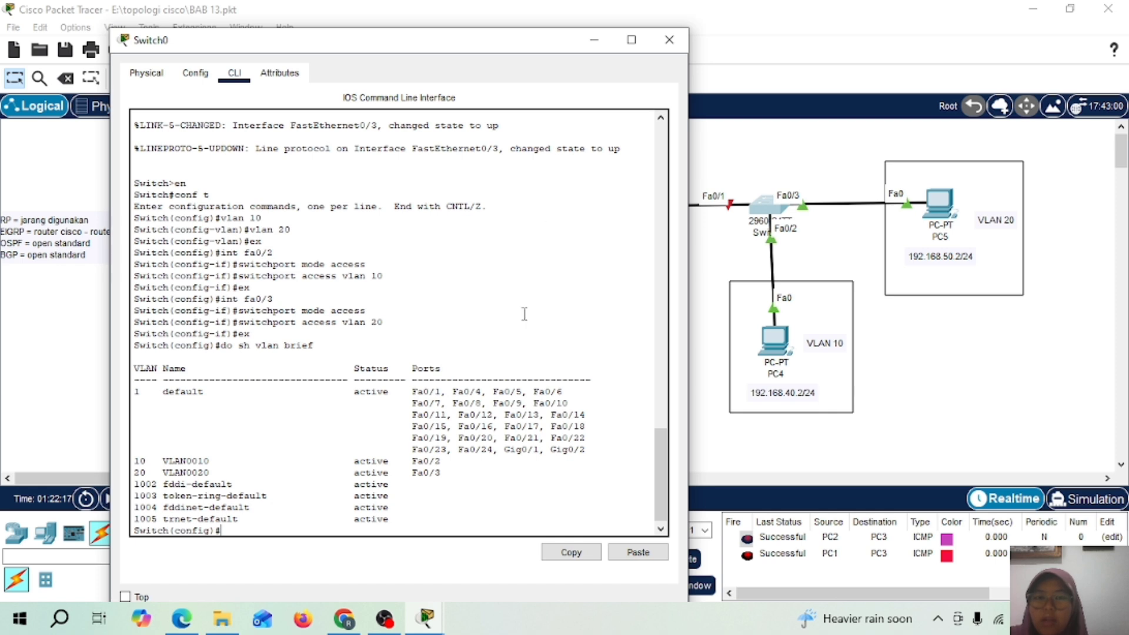
type("i")
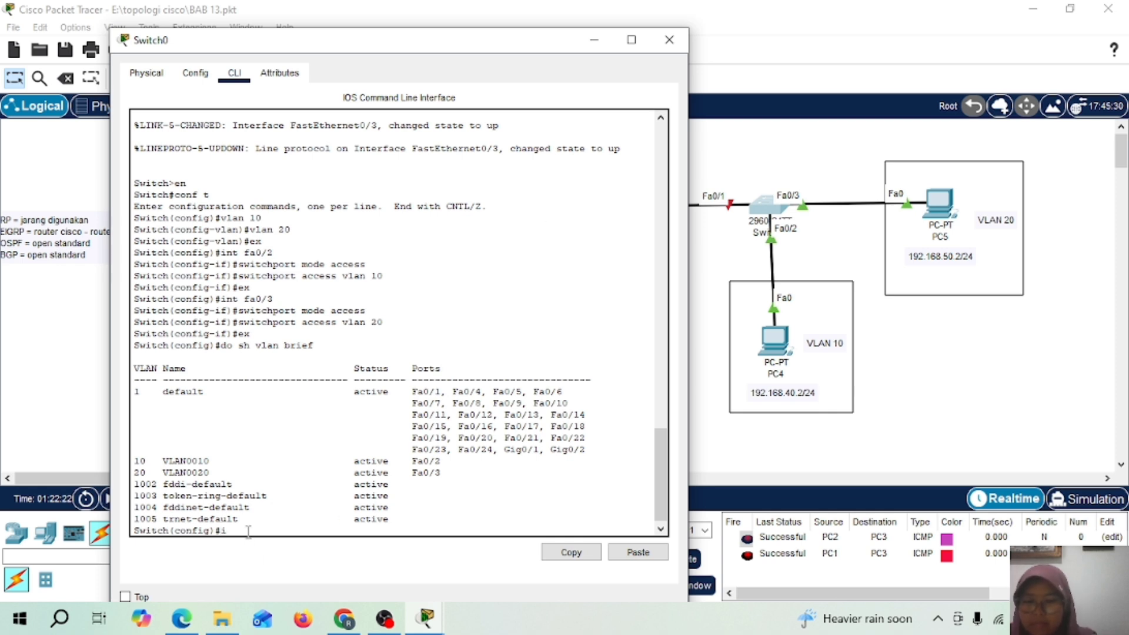
type("nt")
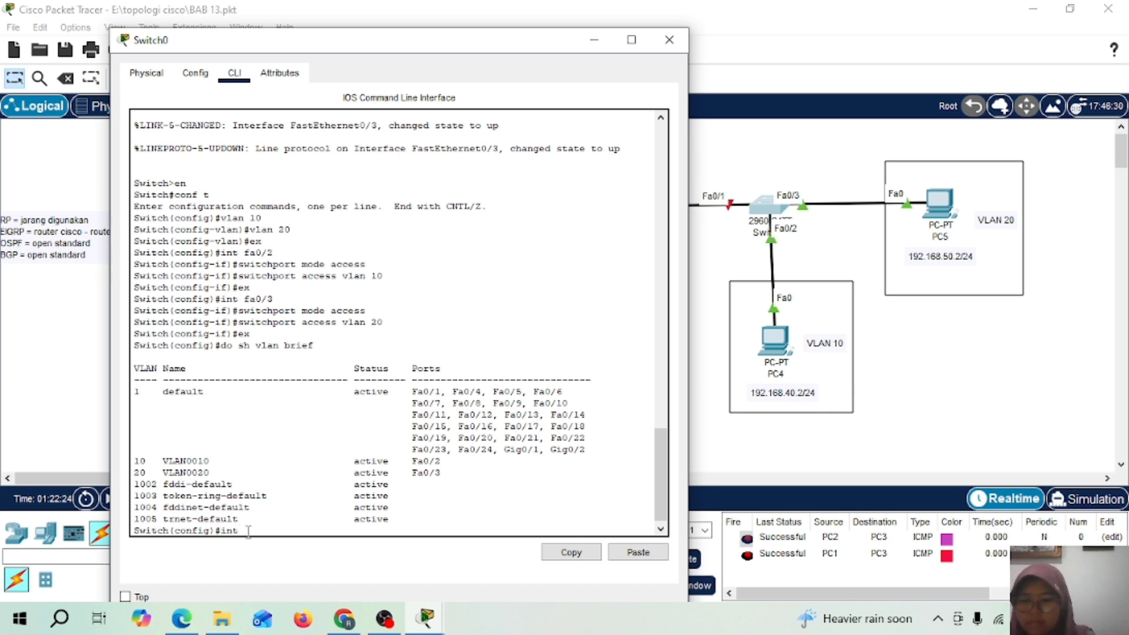
type(" fa0/1")
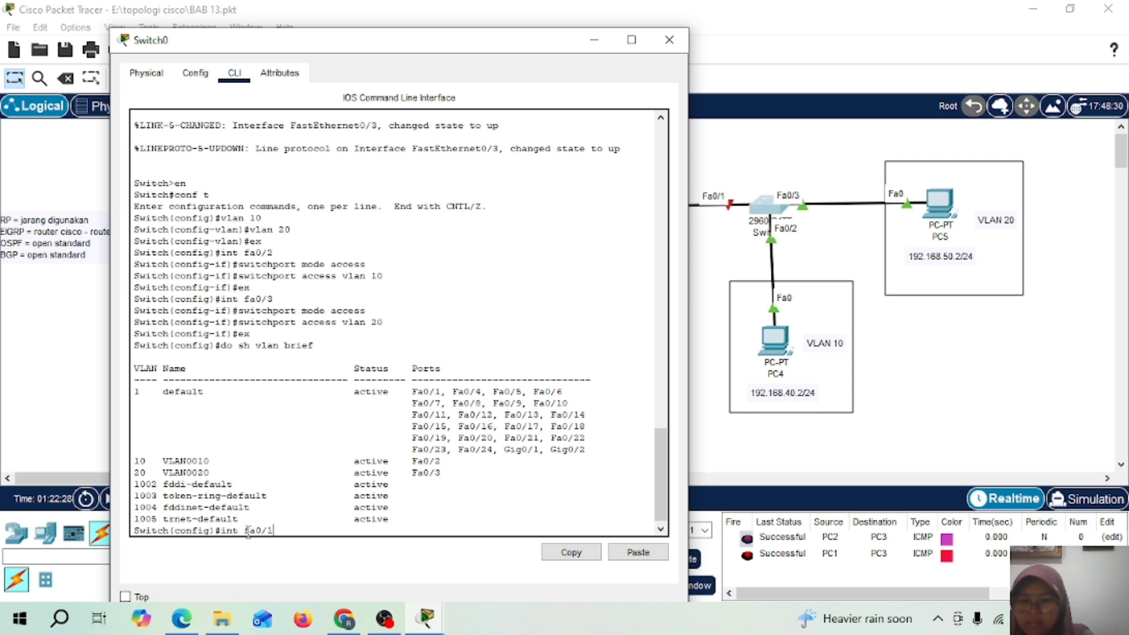
key("Return")
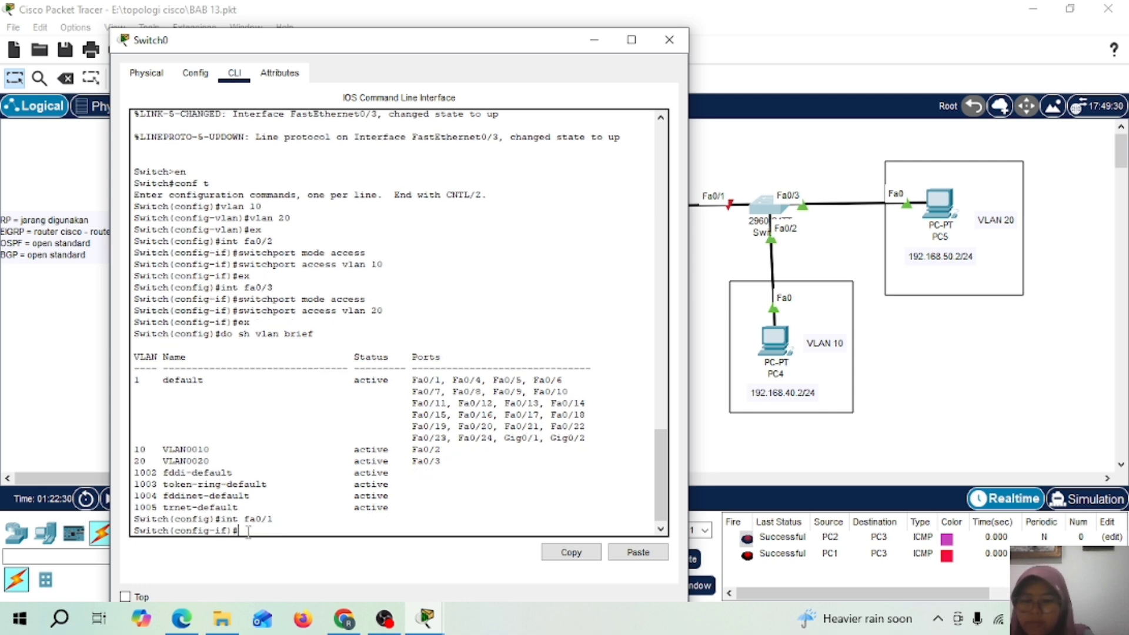
type("switc")
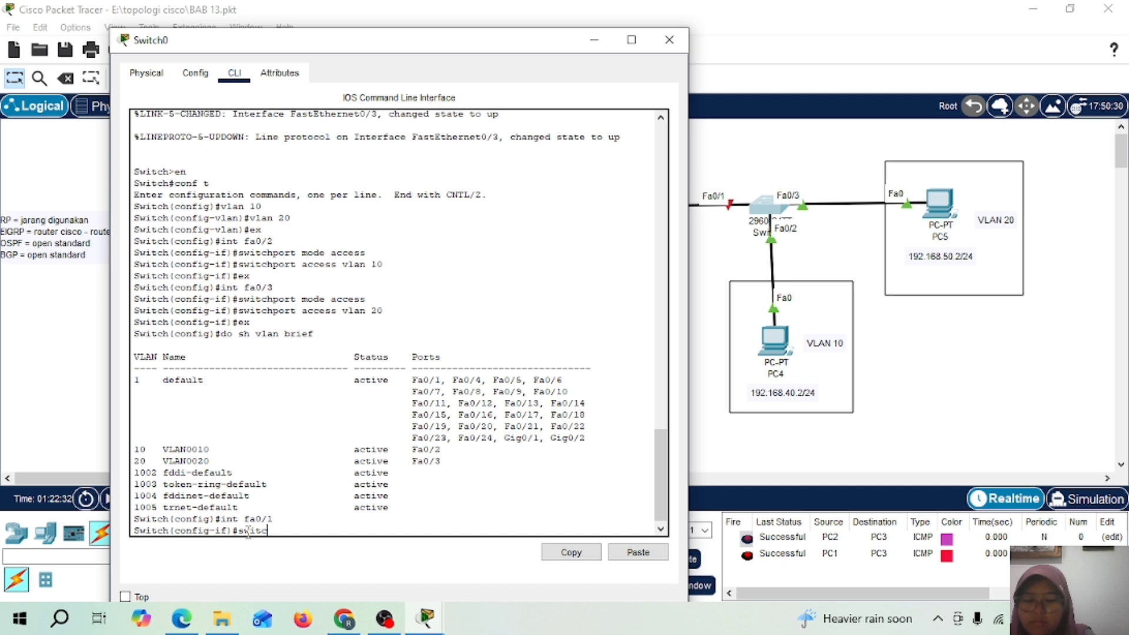
type("hport ")
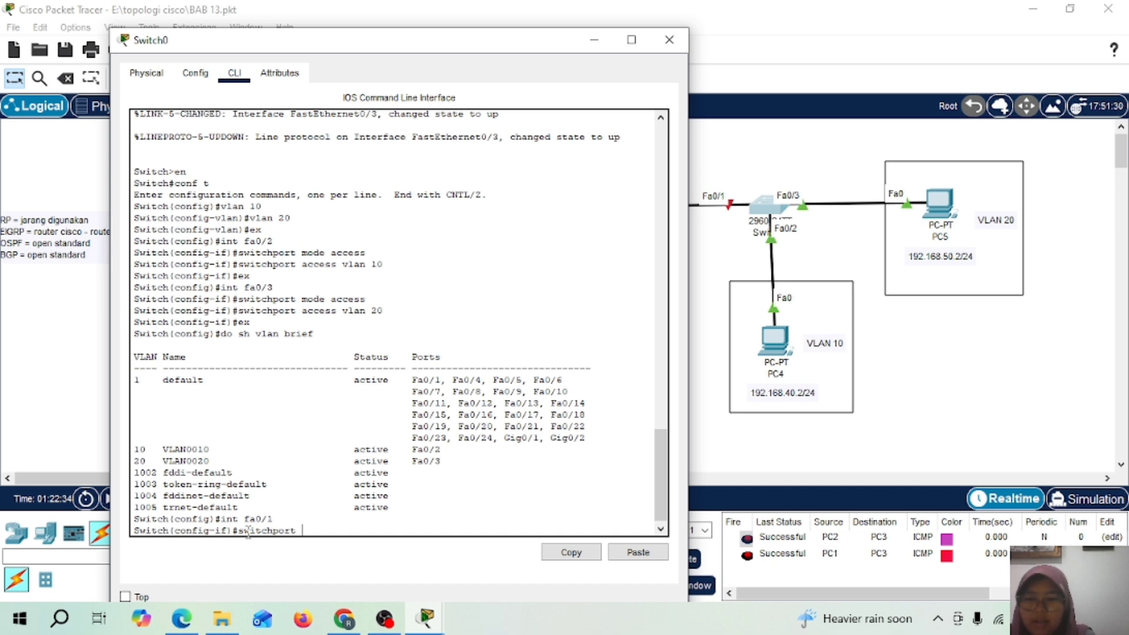
type("mode trunk")
key("Return")
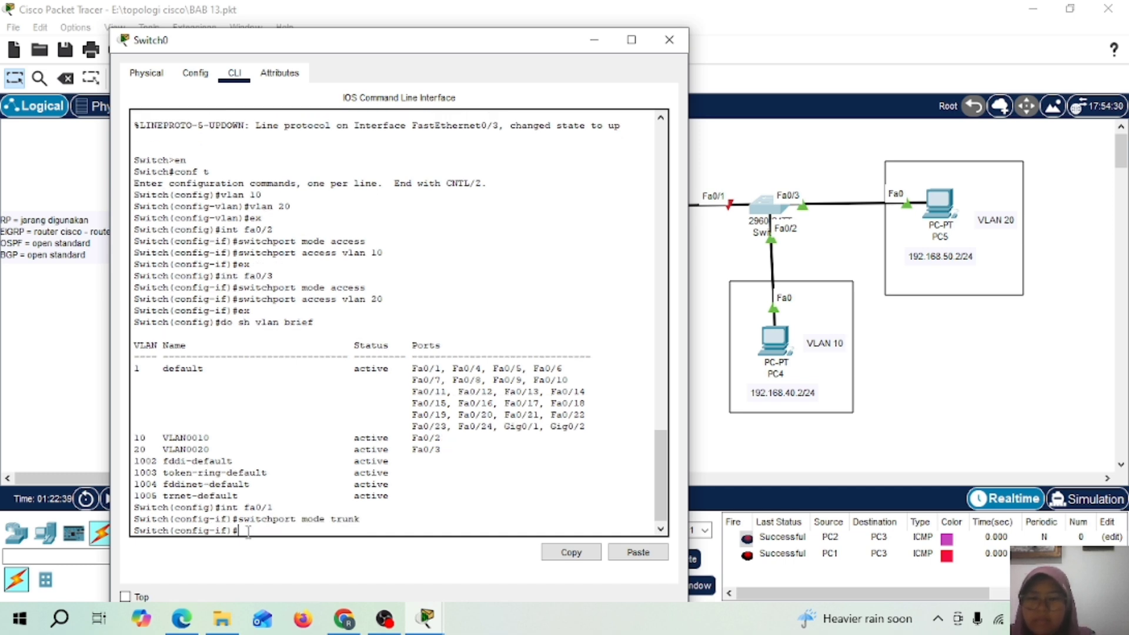
left_click(666, 39)
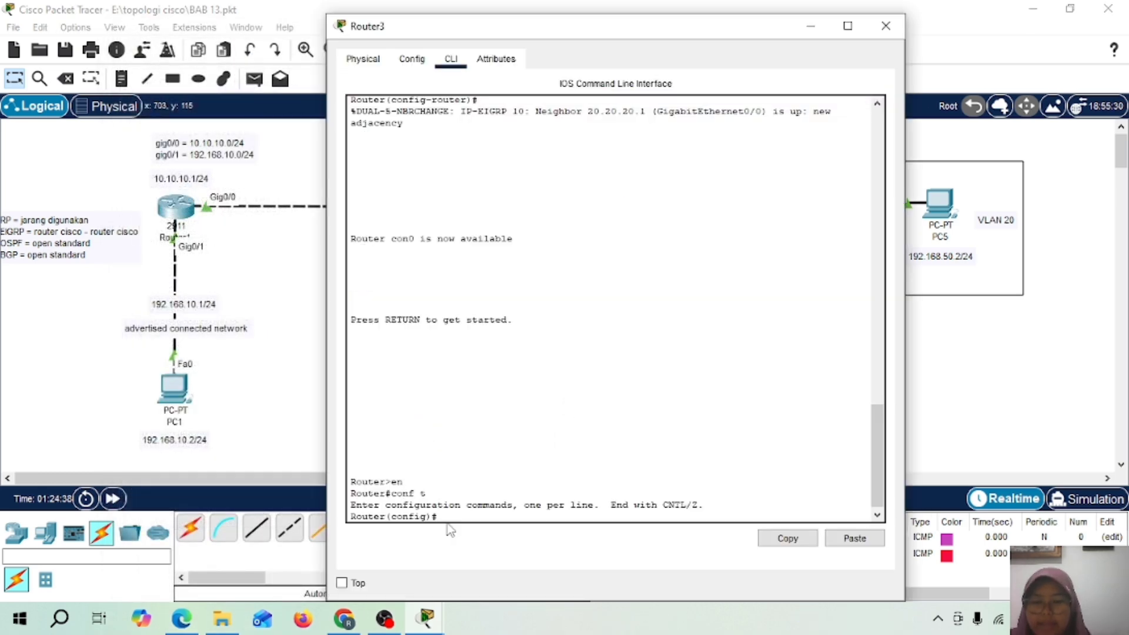
On Router3's command line, give interface gig0/2 the address 30.30.30.1 255.255.255.0 and enable it with "no sh"
type("int gi")
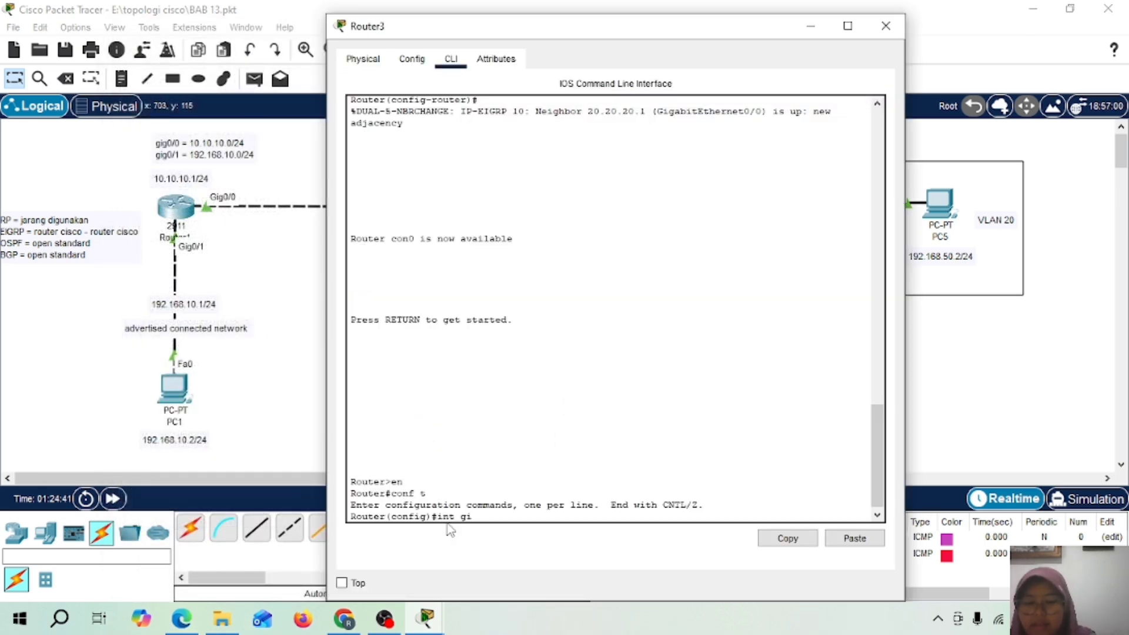
type("g0/")
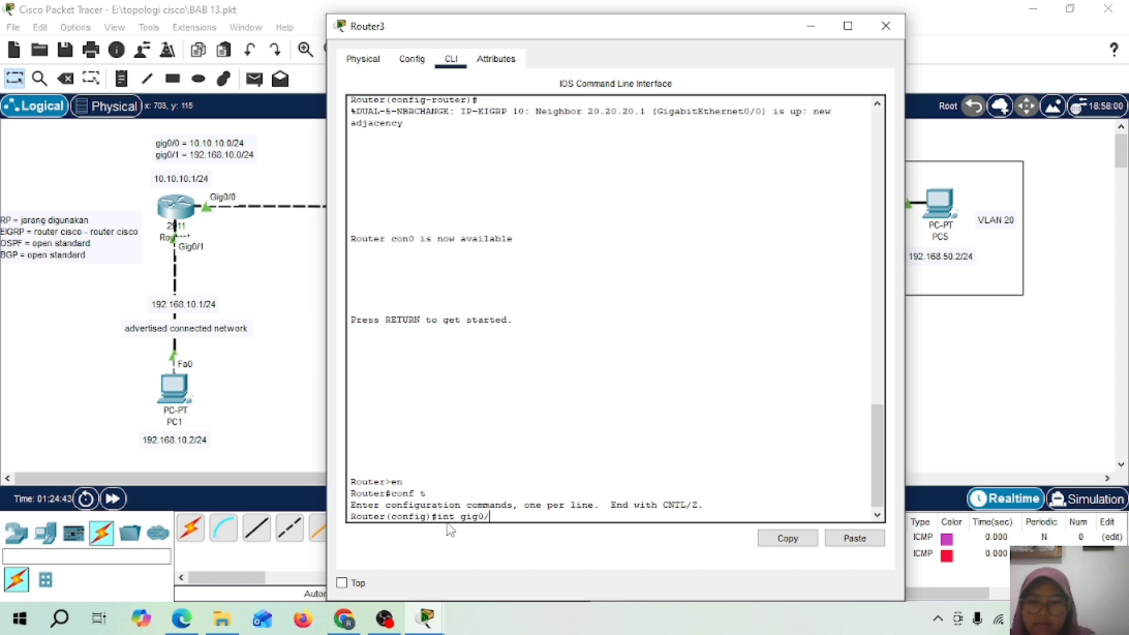
type("2")
key("Return")
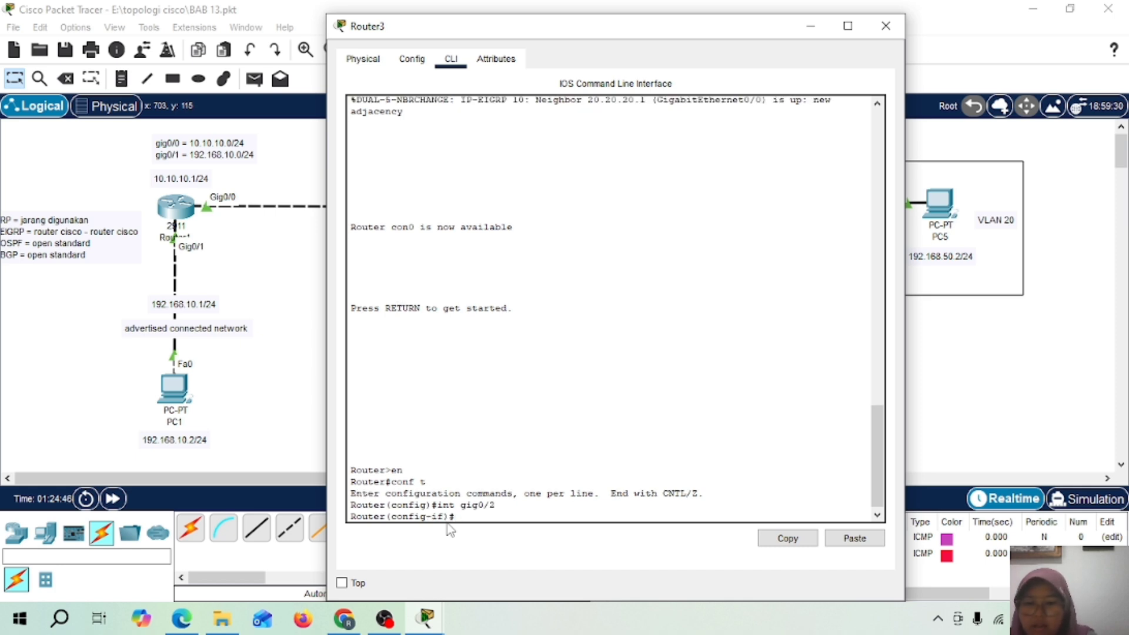
type("ip add 30.")
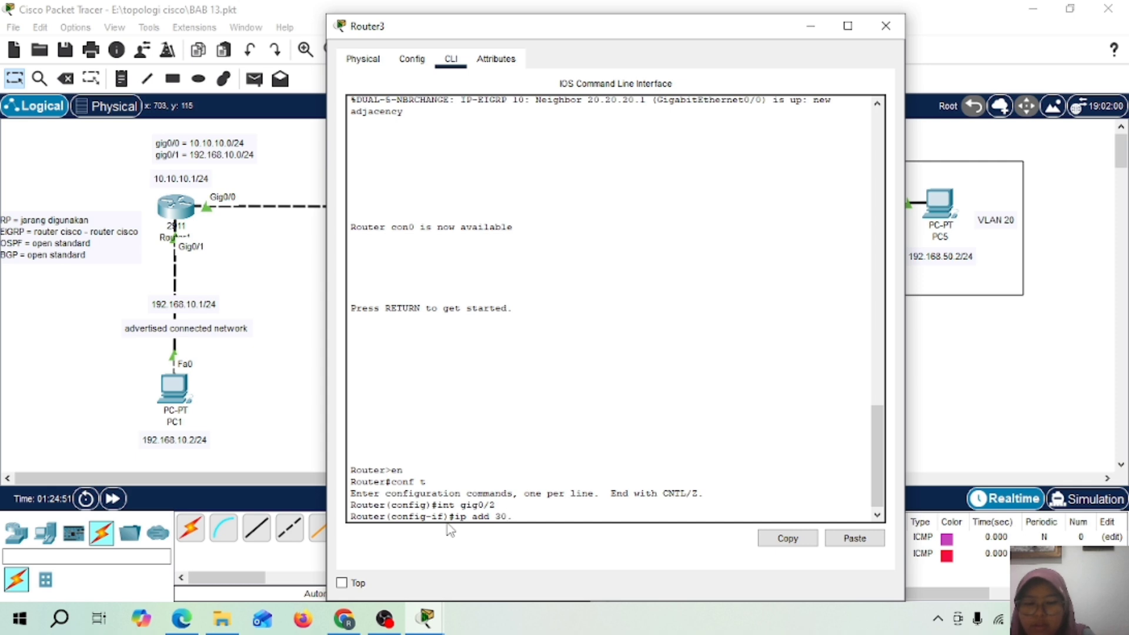
type("30.30")
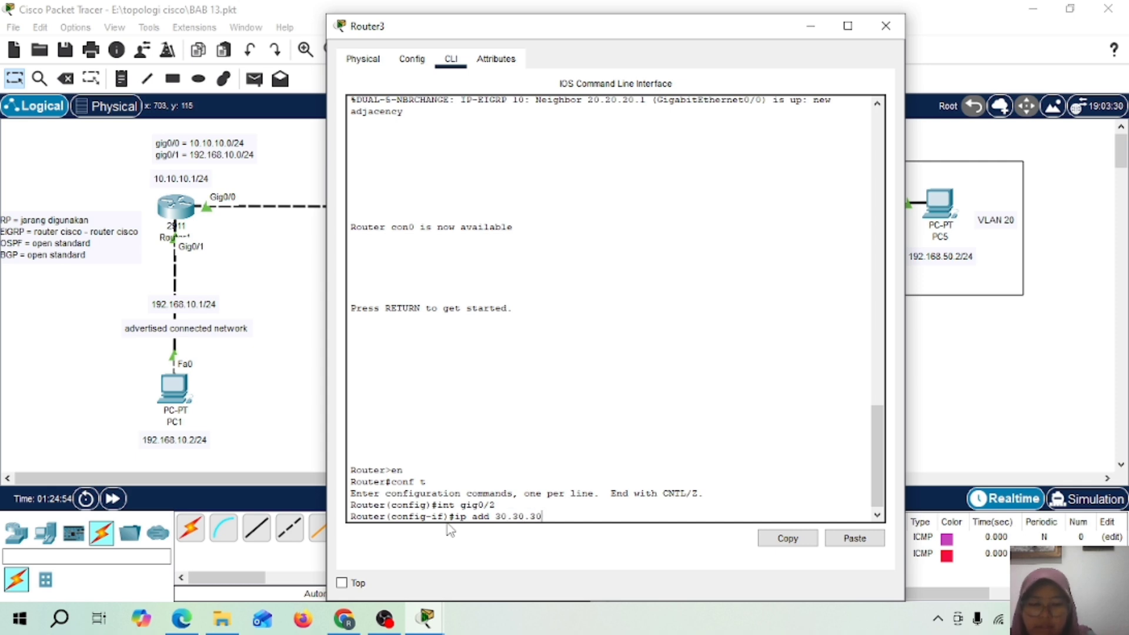
type(".1 255.255.255.0")
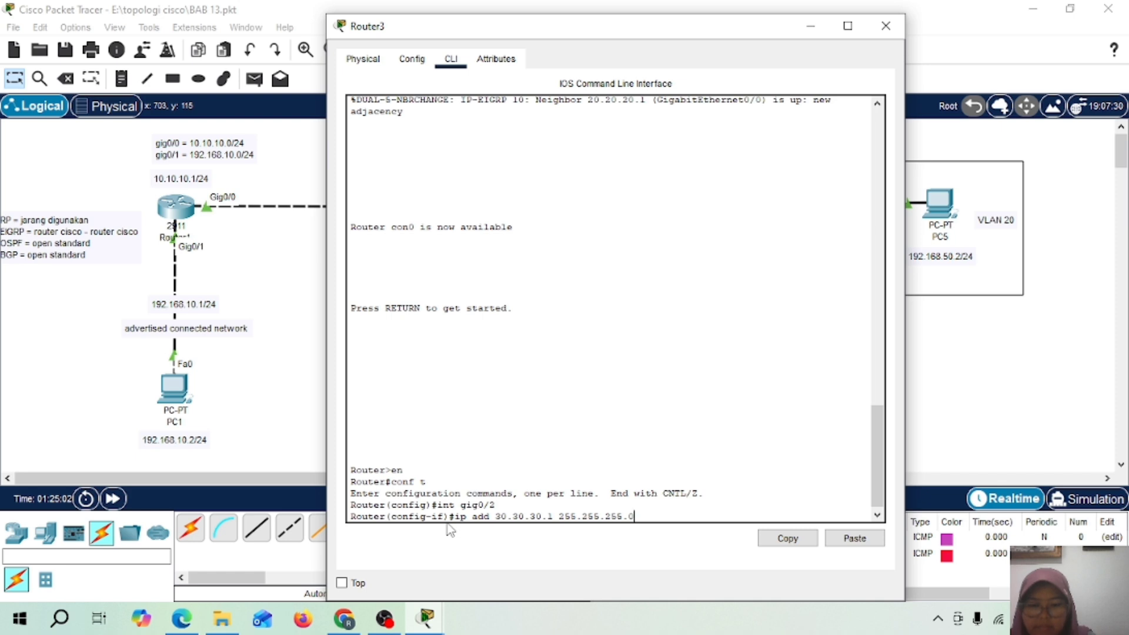
key("Return")
type("no ")
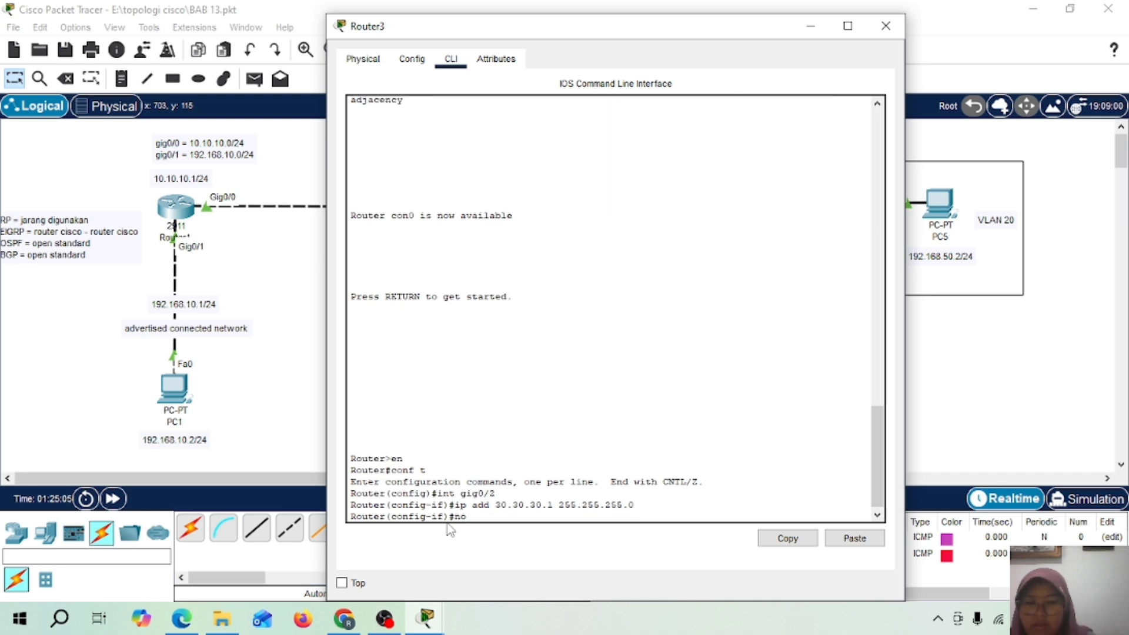
type("sh")
key("Return")
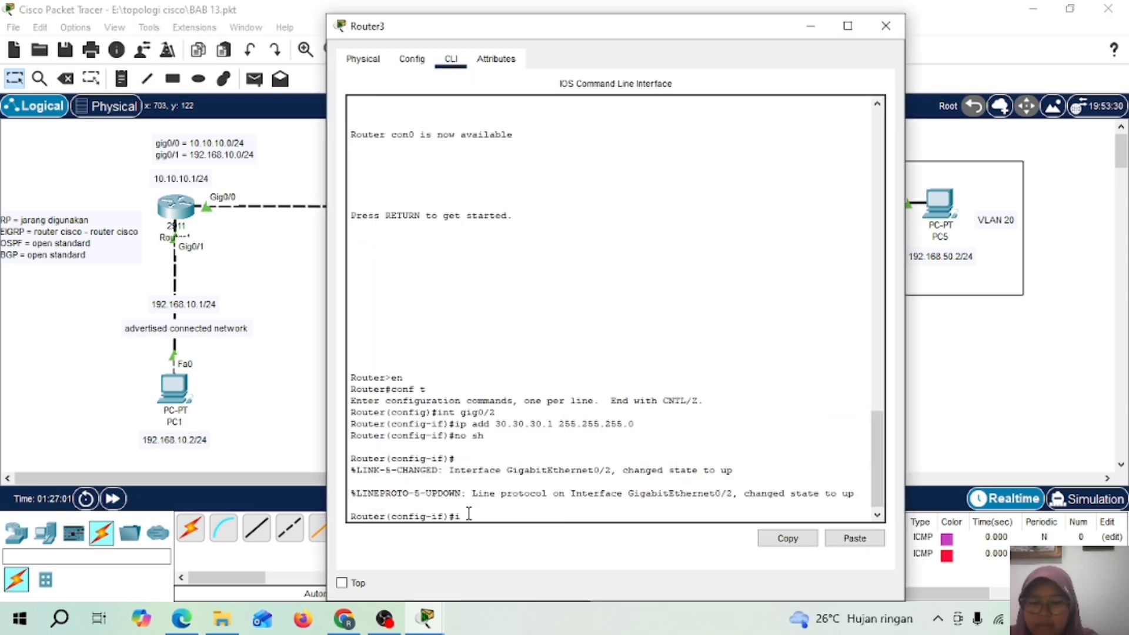
Create subinterface gig0/2.10 on Router3 and set its encapsulation to dot1q 10
type("int")
type(" gig0")
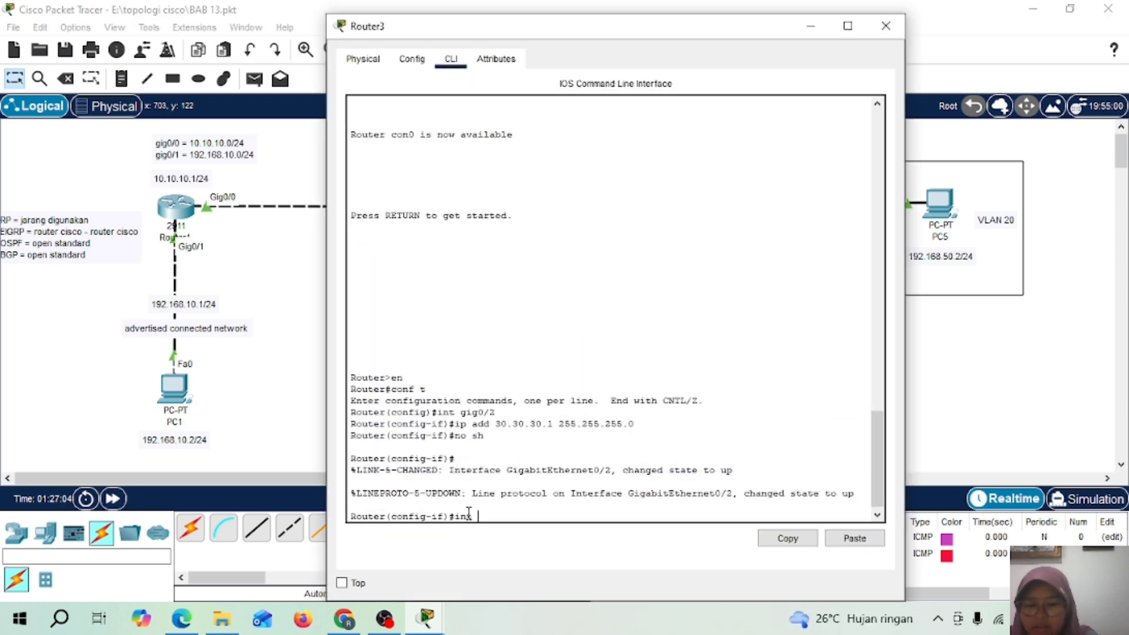
type("/2.")
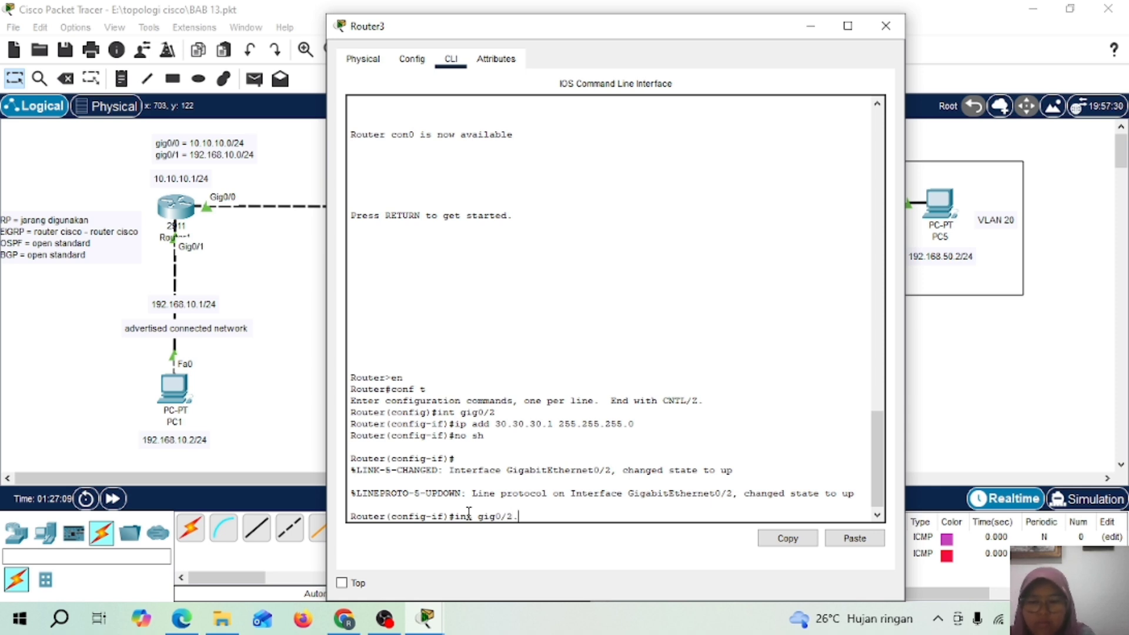
type("10")
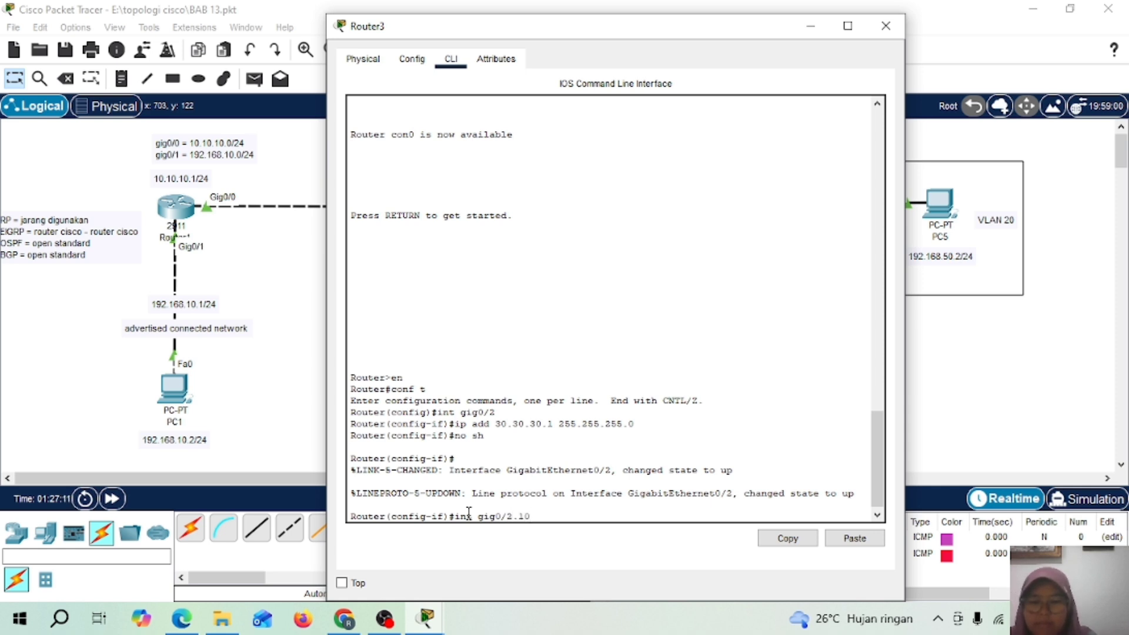
key("Return")
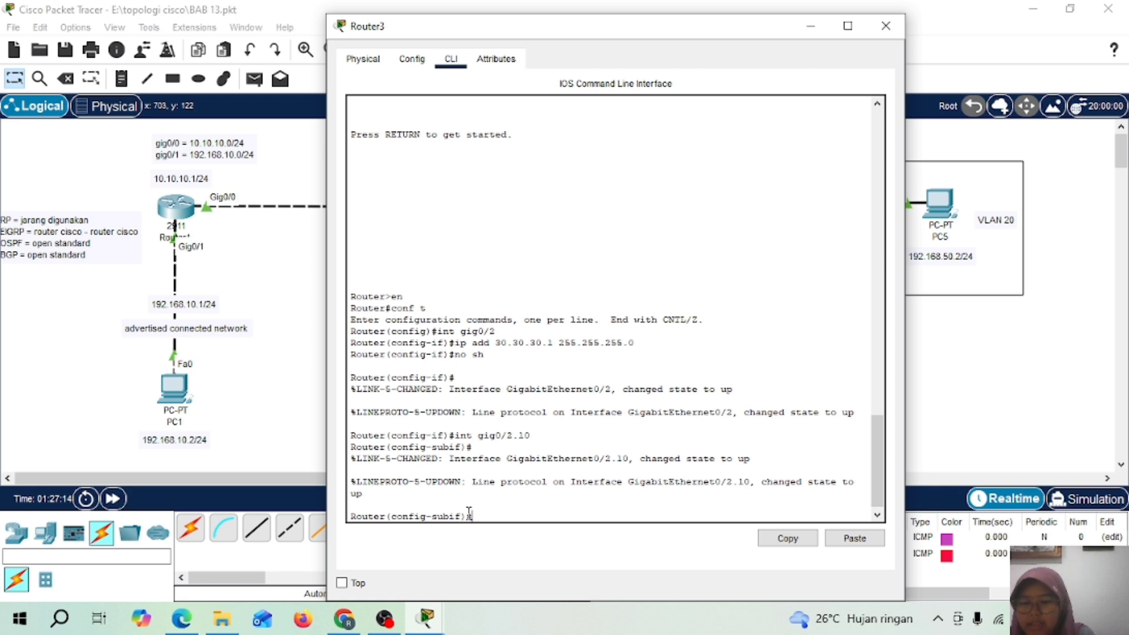
type("enca")
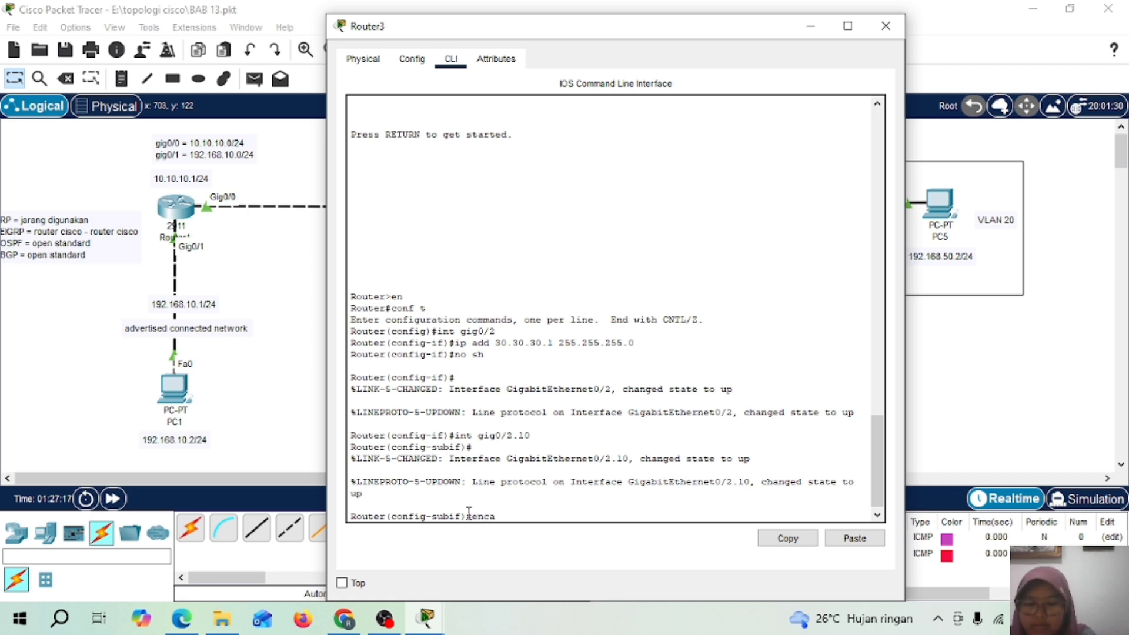
type("psulat")
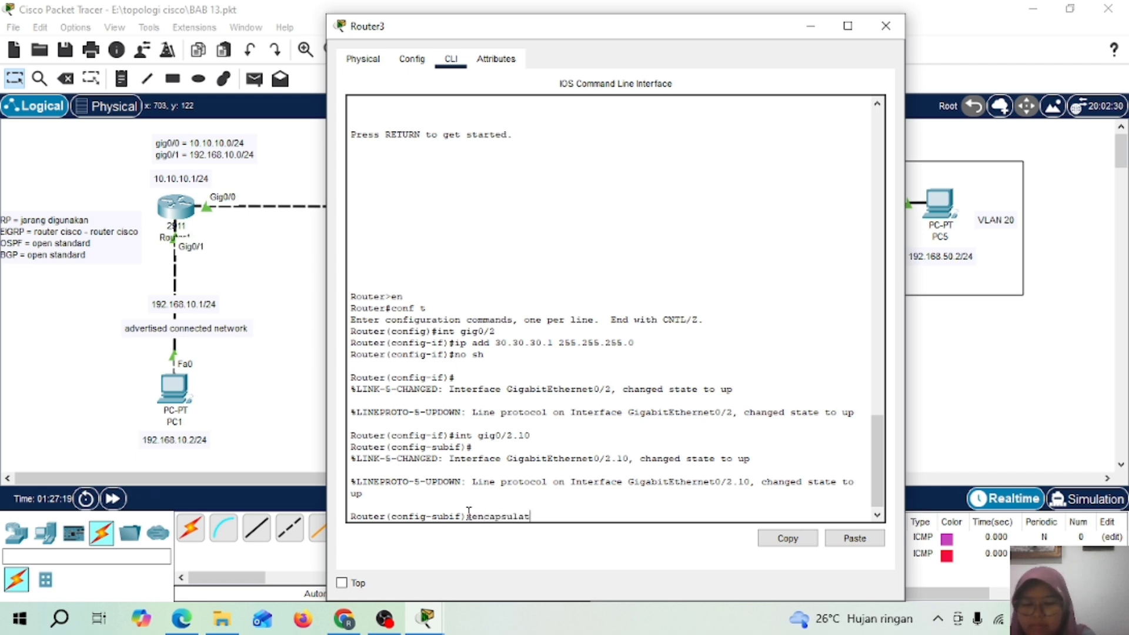
type("ion ")
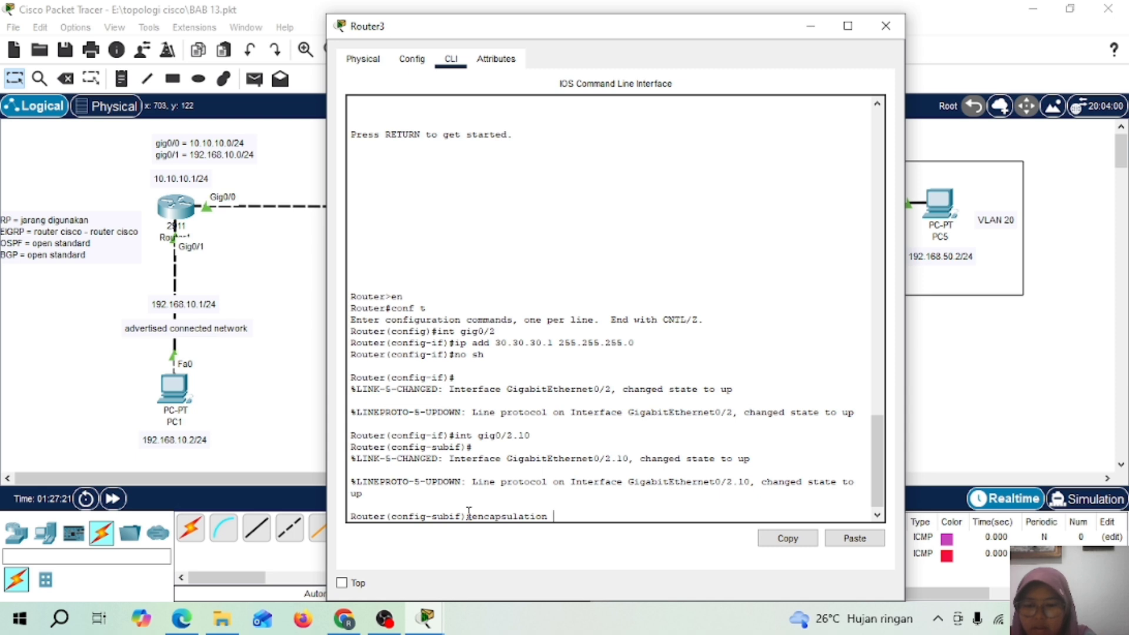
type("dot1")
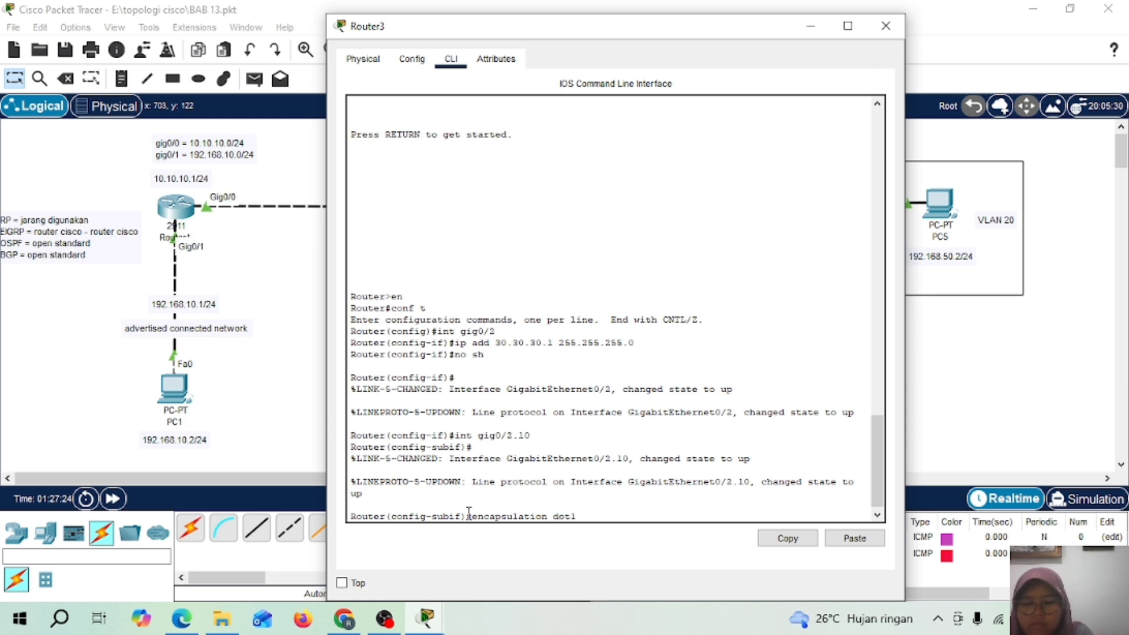
type("q 10")
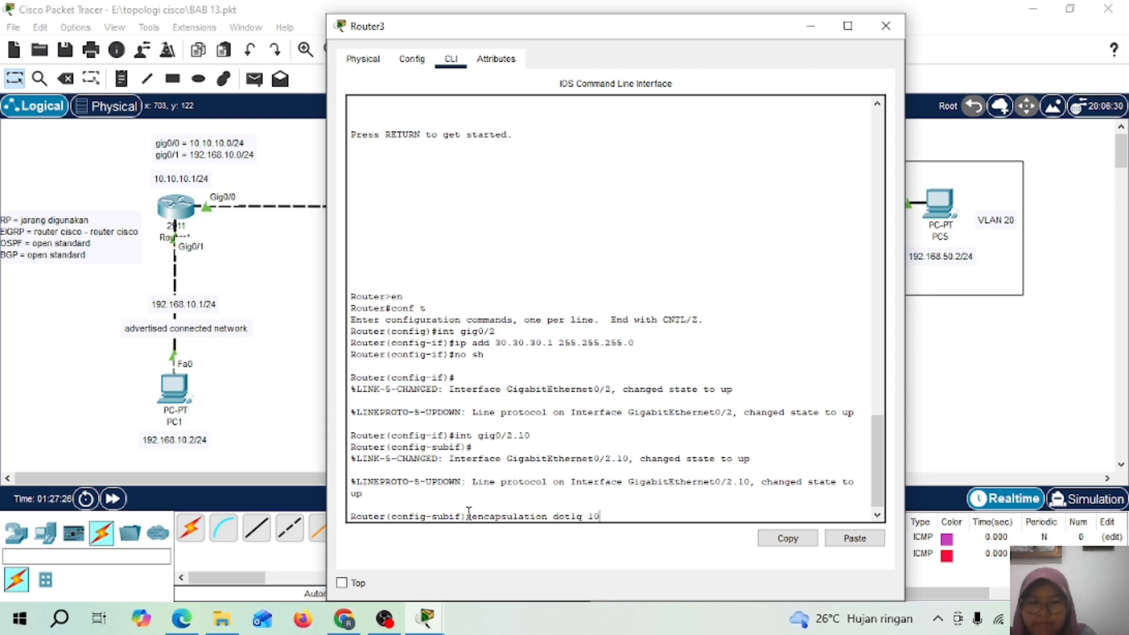
key("Return")
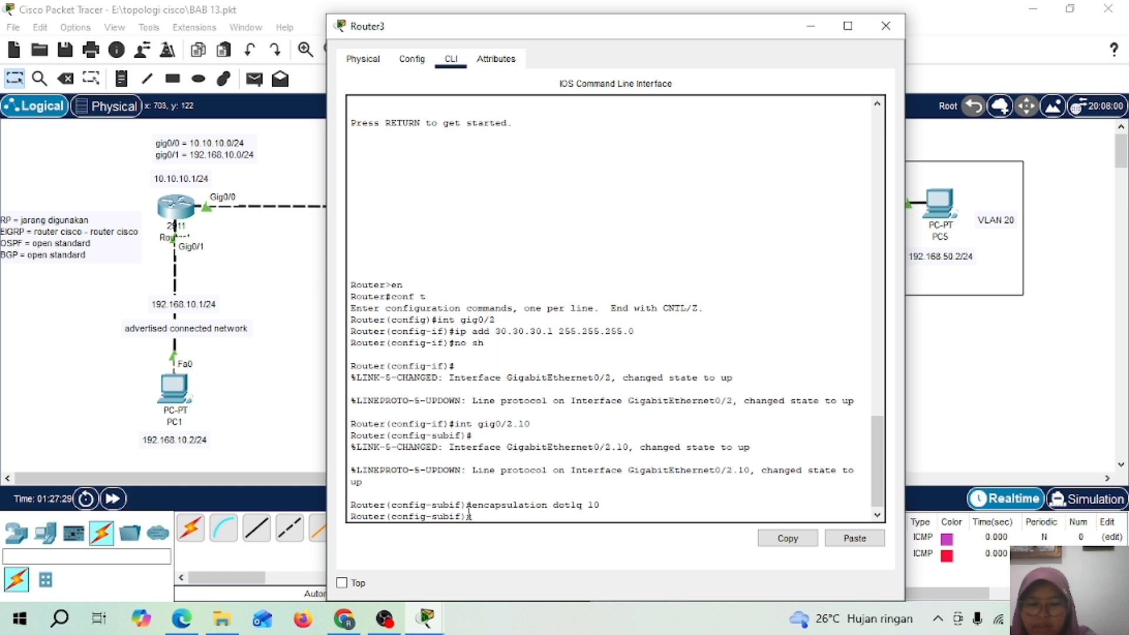
Assign 192.168.40.1 255.255.255.0 to Router3's subinterface gig0/2.10 and exit its configuration
type("ip add ")
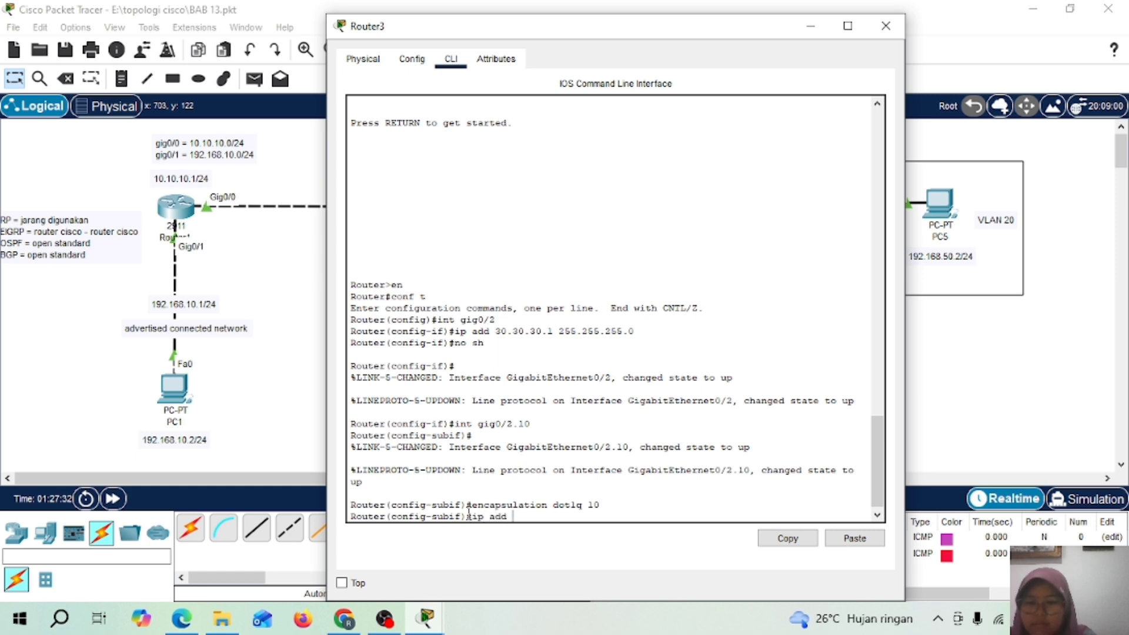
type("192.168.")
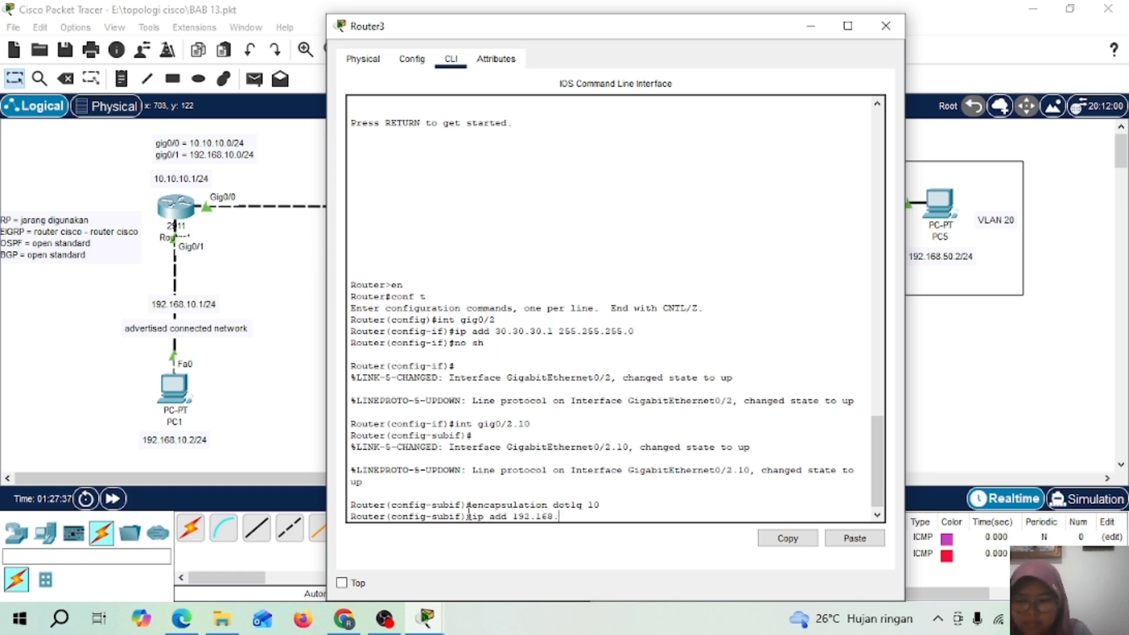
type("40.1 255.255.")
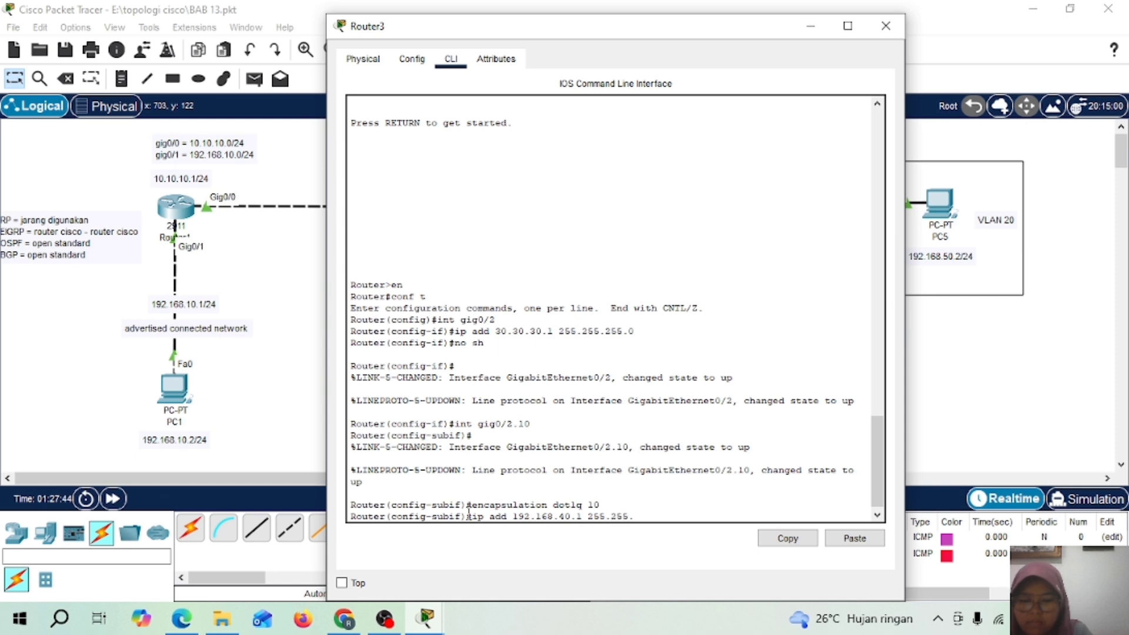
type("255.0")
key("Return")
type("ex")
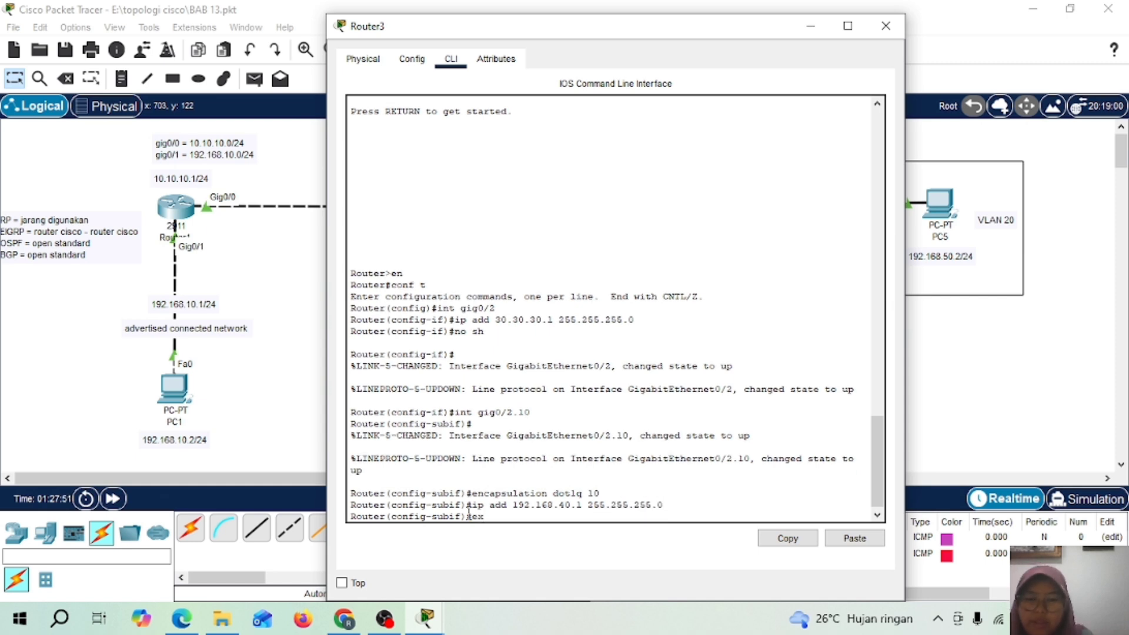
key("Return")
Create subinterface gig0/2.20 on Router3
type("ig)#i")
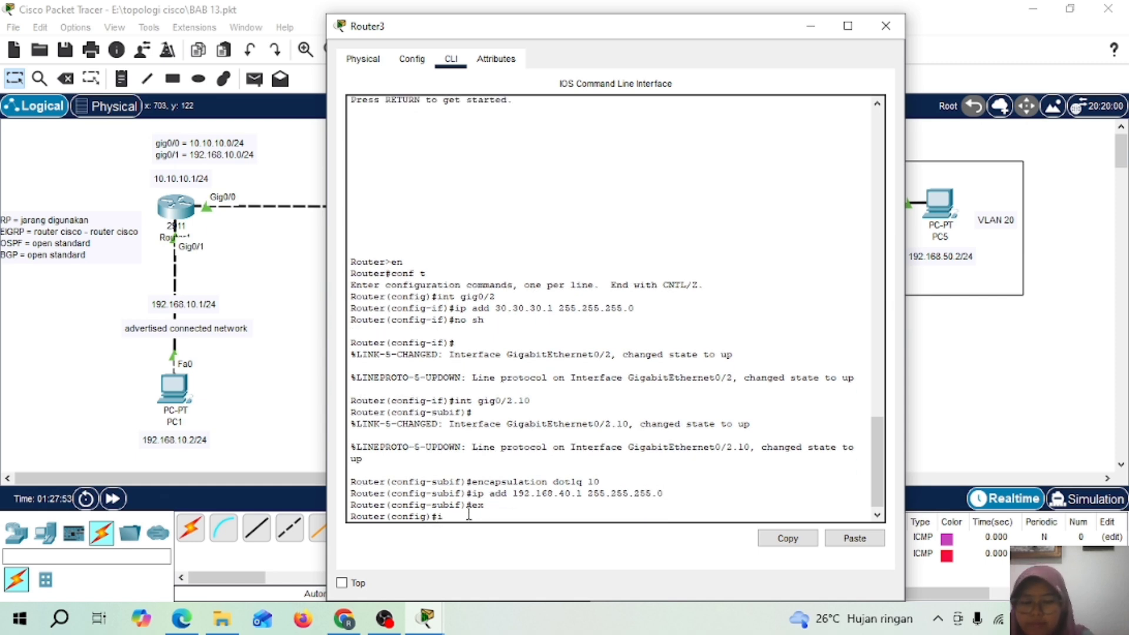
type("nt gig")
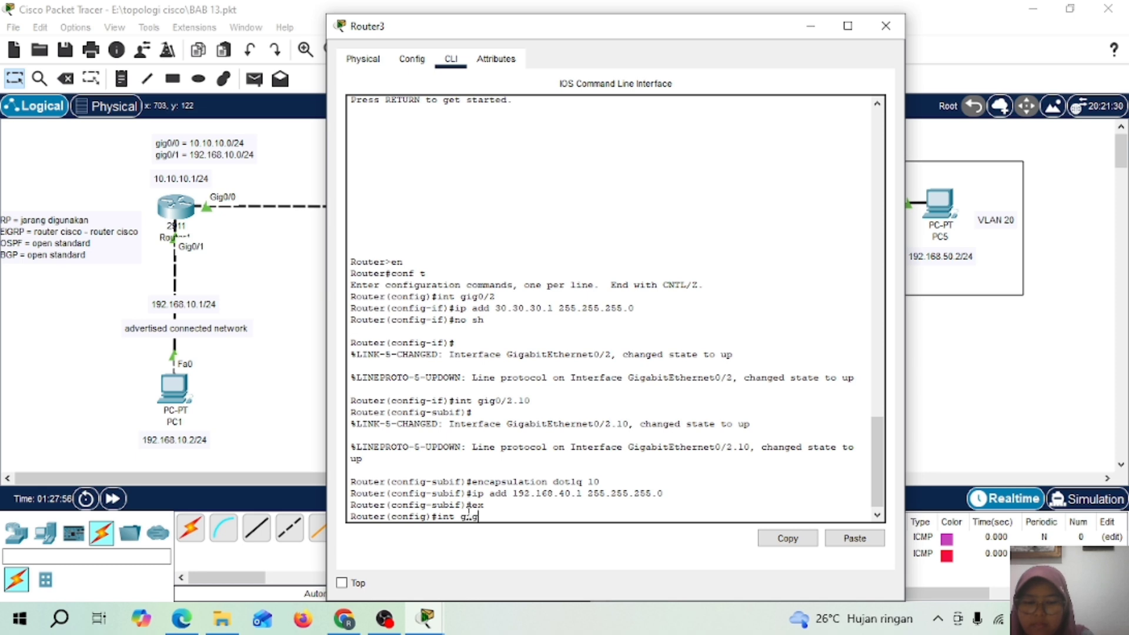
type("0/2.2")
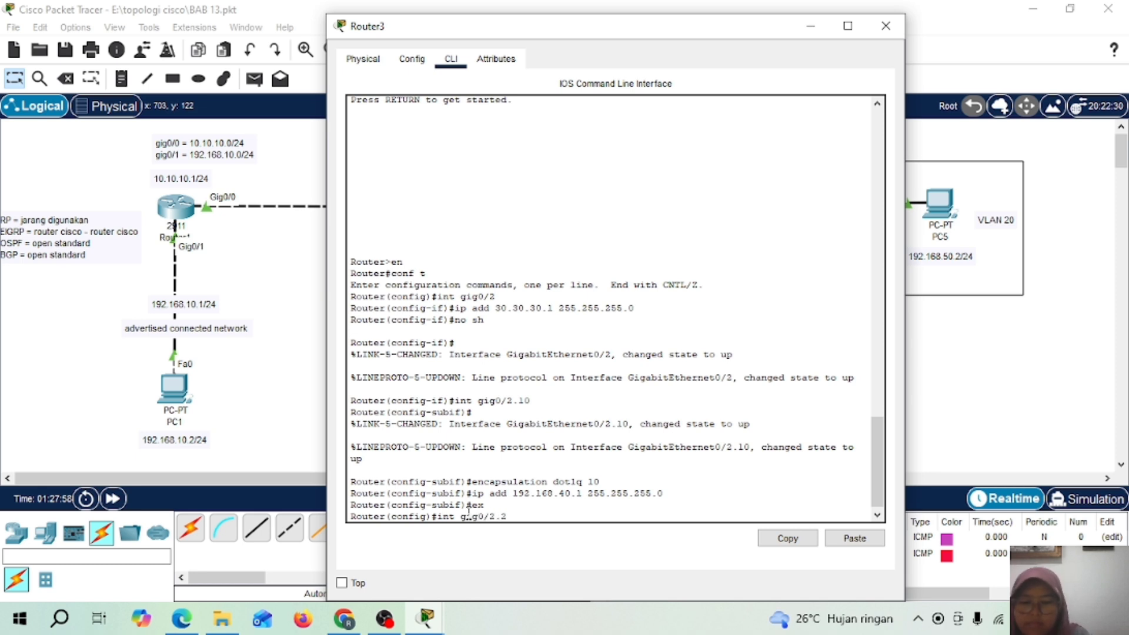
type("0")
key("Return")
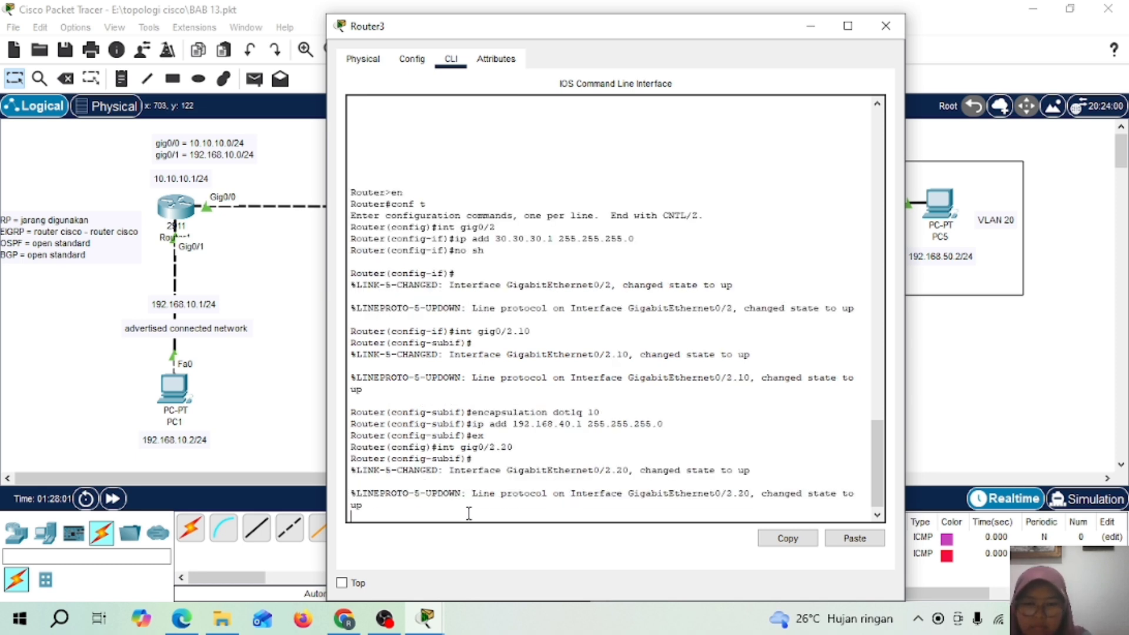
Set the encapsulation of Router3's subinterface gig0/2.20 to dot1q 20
key("Up")
key("Up")
key("Up")
key("Up")
key("BackSpace")
key("BackSpace")
key("BackSpace")
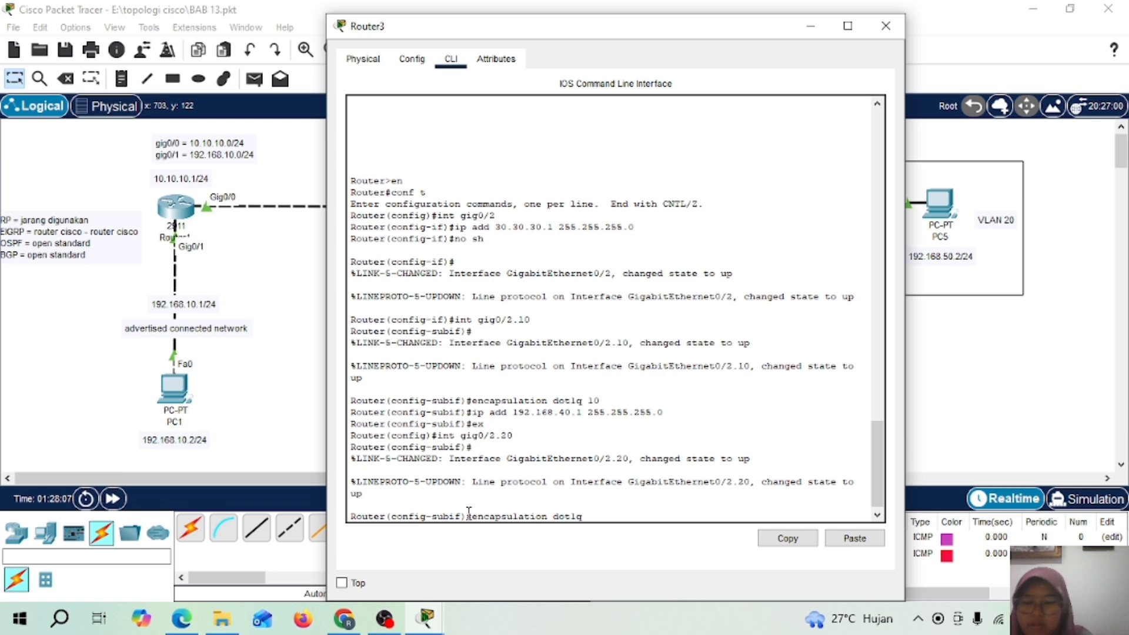
type("20")
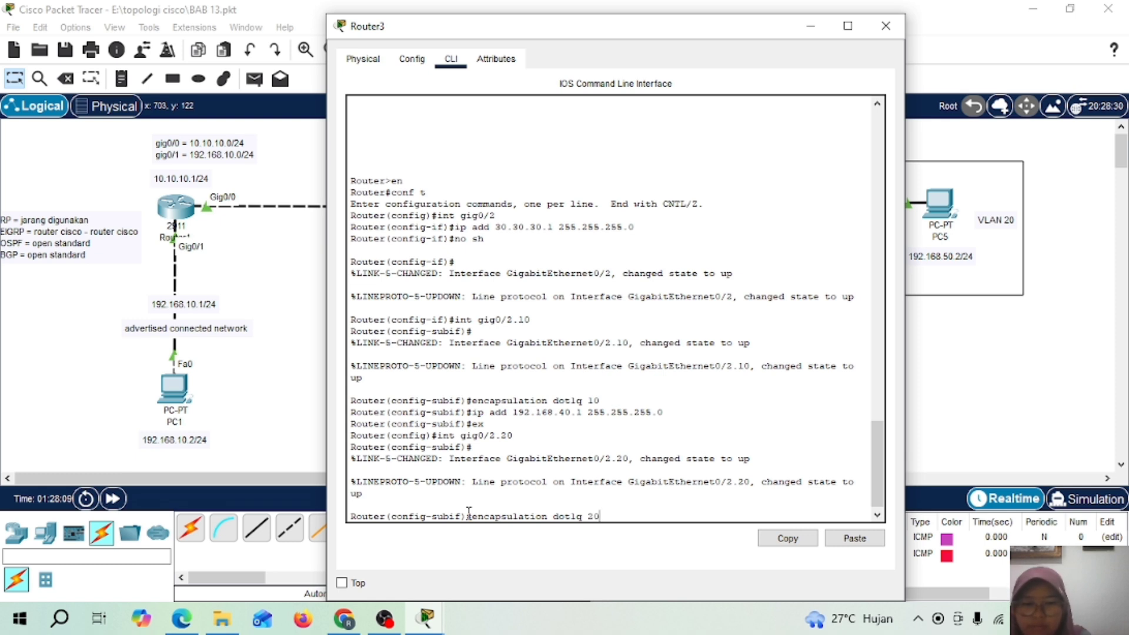
key("Return")
Assign 192.168.50.1 255.255.255.0 to Router3's subinterface gig0/2.20 by reusing the earlier address command
key("Up")
key("Up")
key("Up")
key("Up")
key("Left")
key("Left")
key("Left")
key("Left")
key("Left")
key("Left")
key("Left")
key("Left")
key("Left")
key("Left")
key("Left")
key("Left")
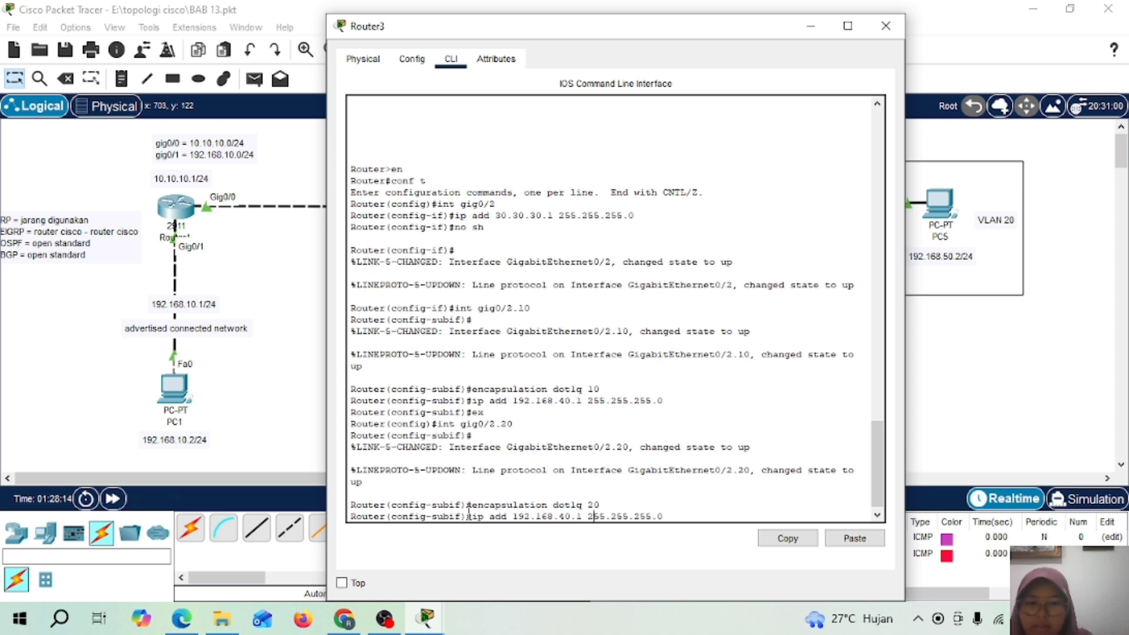
key("Left")
key("Left")
key("Left")
key("Left")
key("BackSpace")
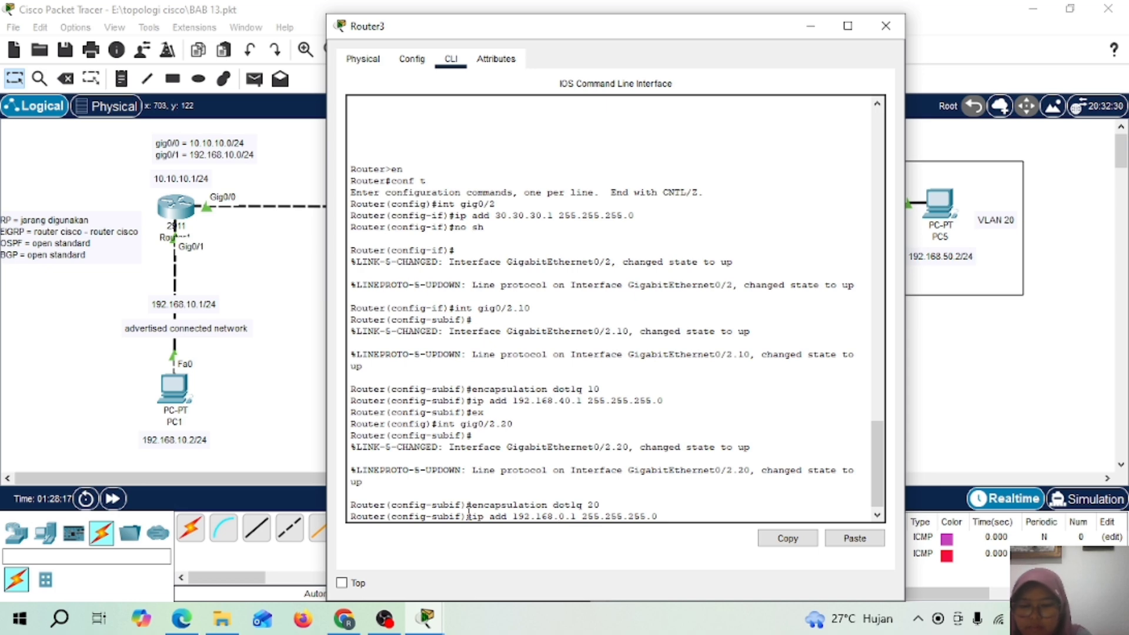
type("5")
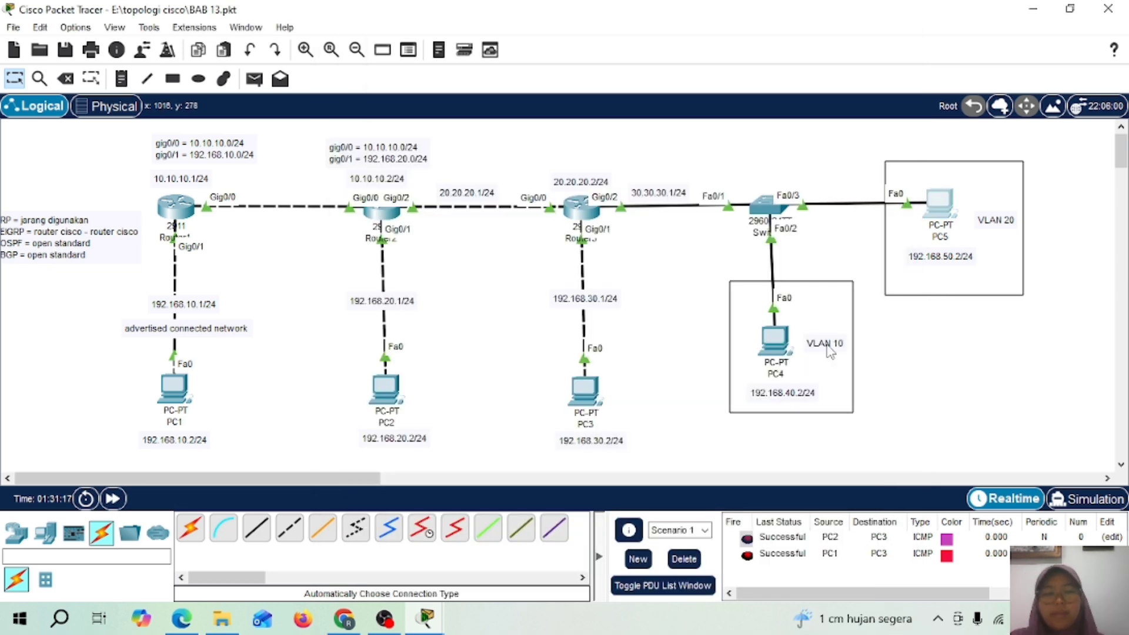
In PC4's IP configuration, set the static IPv4 address 192.168.40.2 with subnet mask 255.255.255.0
left_click(776, 347)
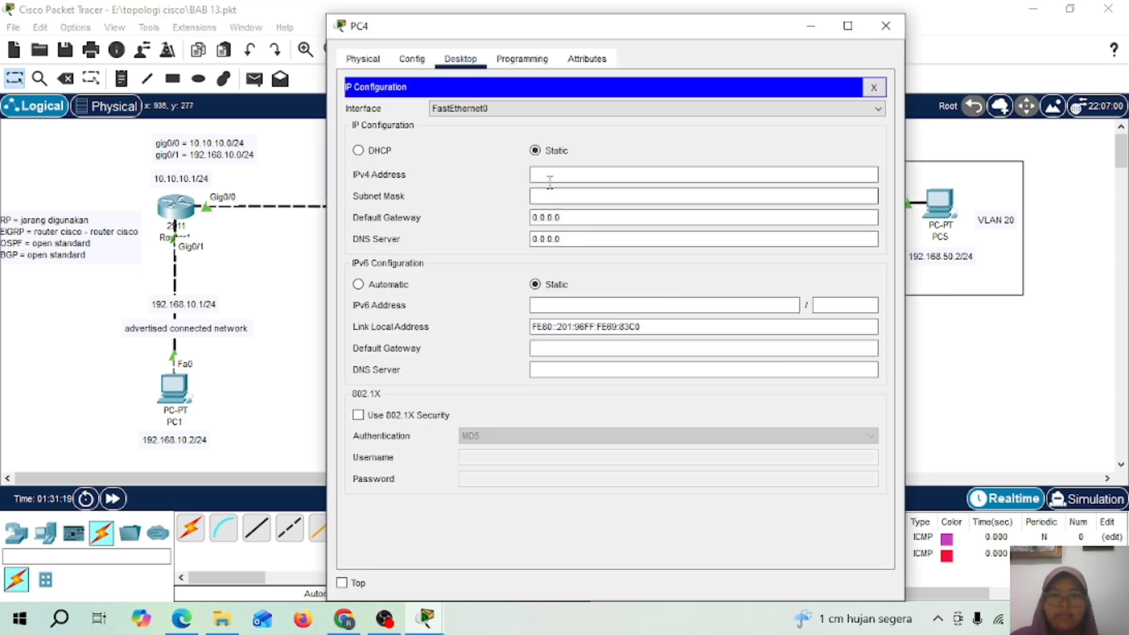
type("192.1")
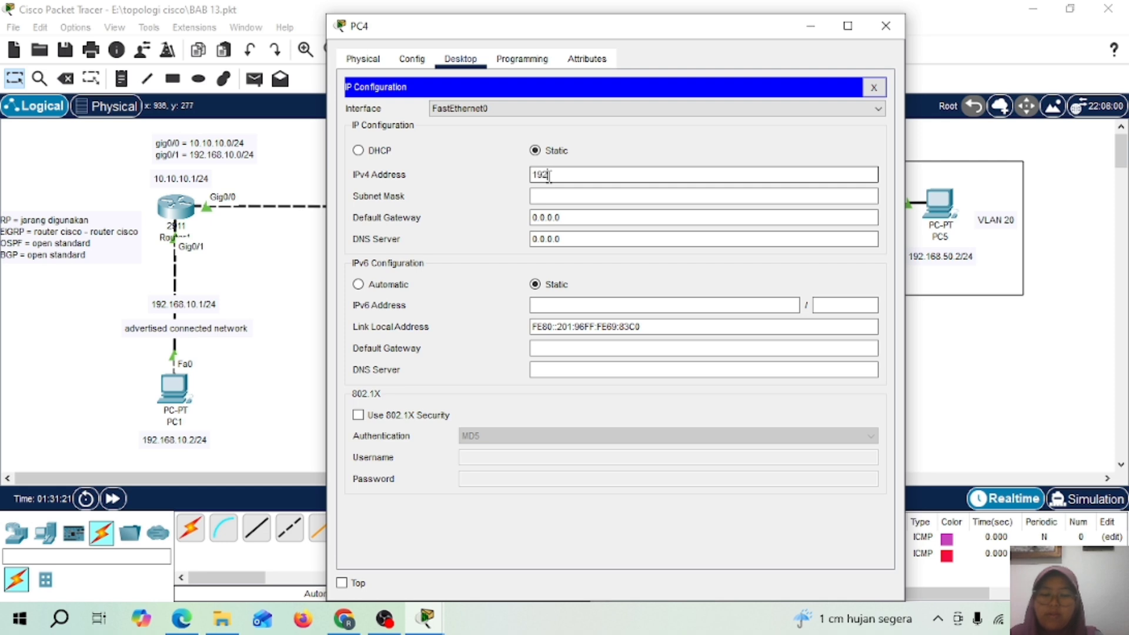
type("68.")
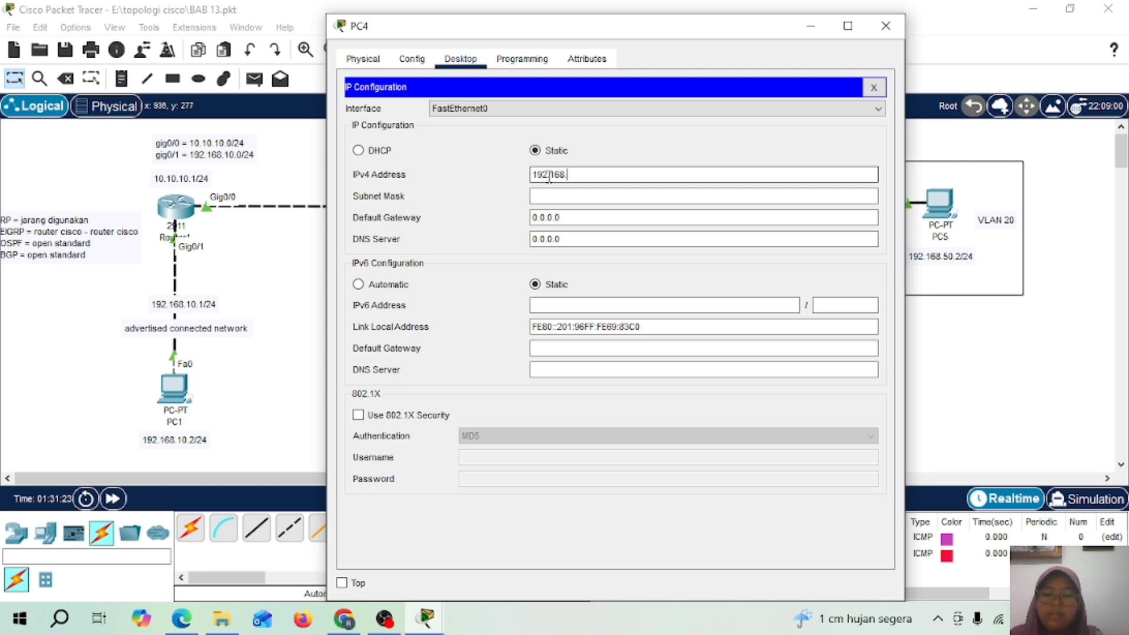
type("40.2")
left_click(570, 195)
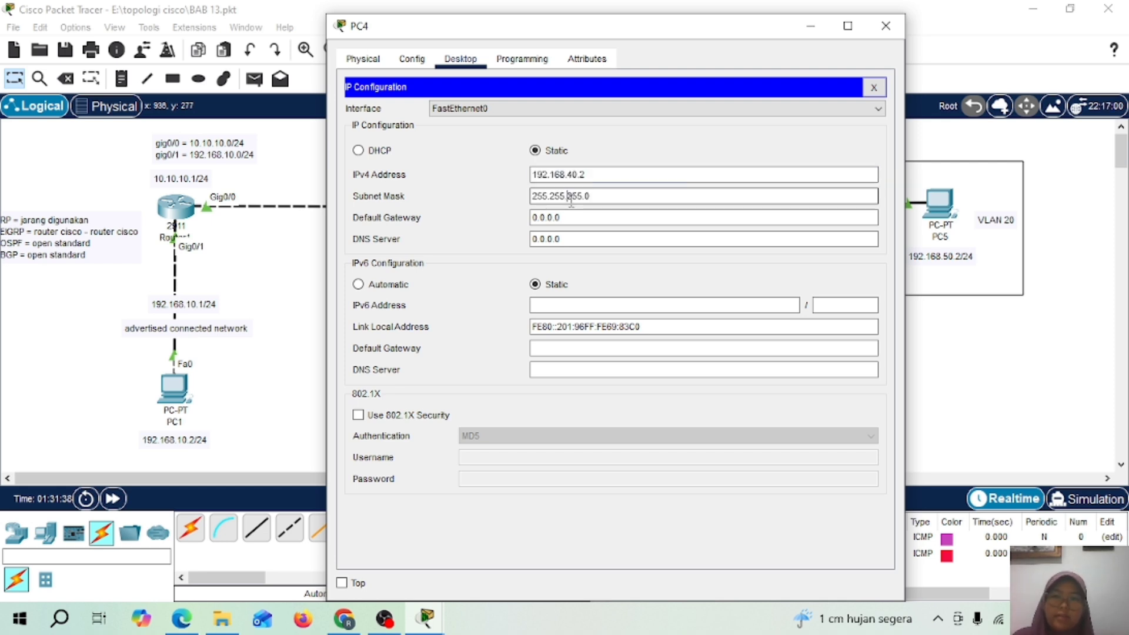
Set PC4's default gateway to 192.168.40.1 and close the PC's window
key("BackSpace")
key("BackSpace")
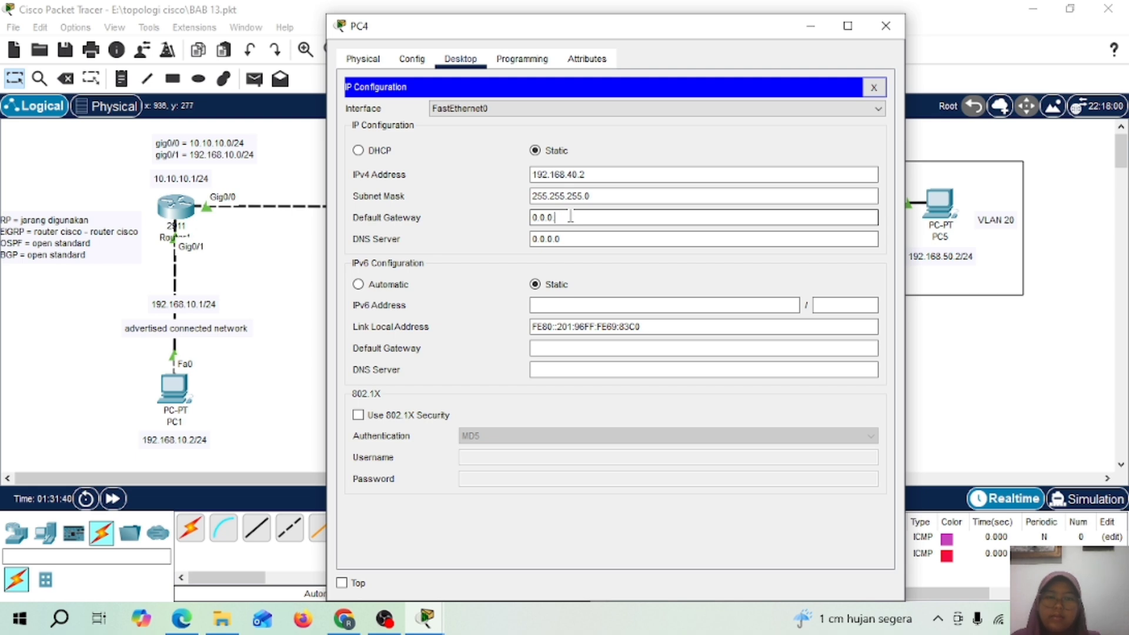
key("BackSpace")
key("BackSpace")
key("BackSpace")
key("BackSpace")
key("BackSpace")
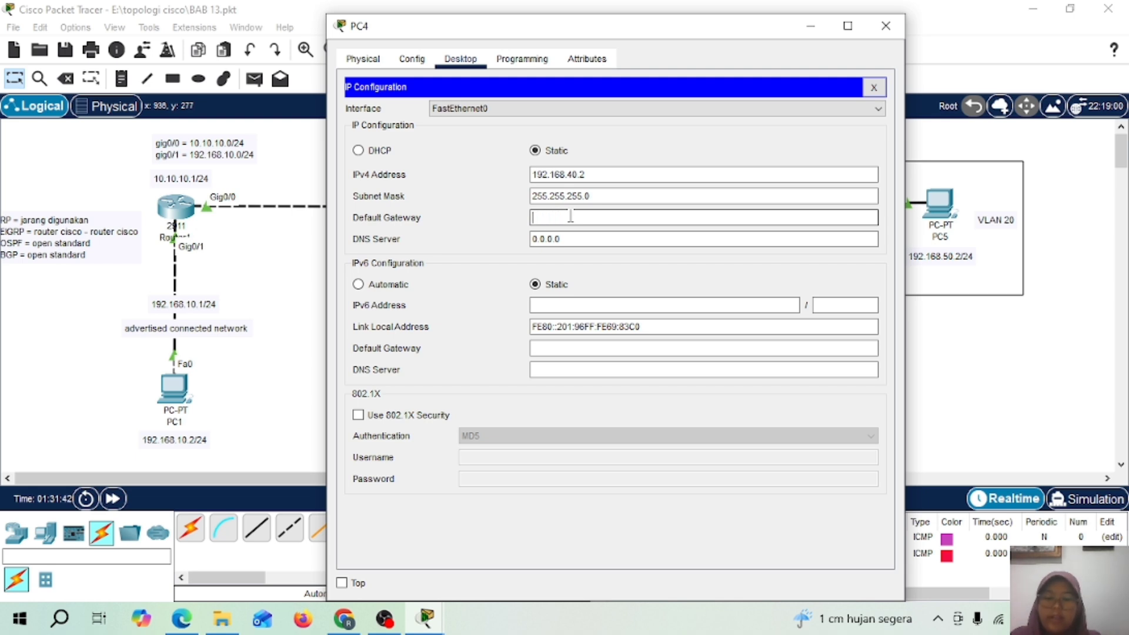
type("192.168.40.2")
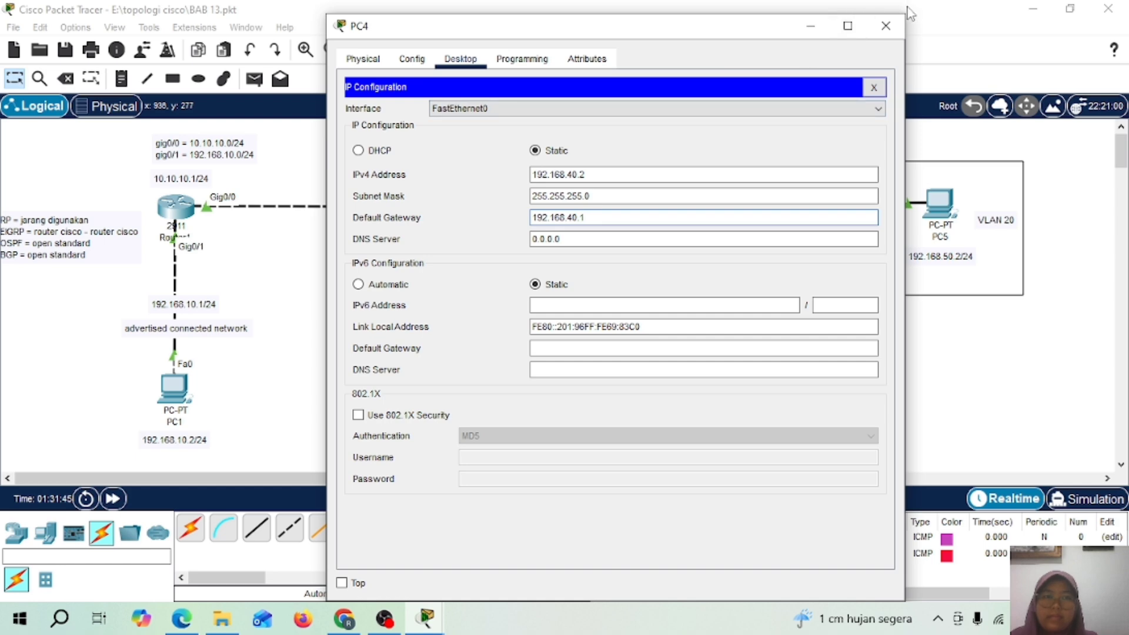
left_click(888, 25)
In PC5's IP configuration, set the static IPv4 address 192.168.50.2 with subnet mask 255.255.255.0
left_click(940, 201)
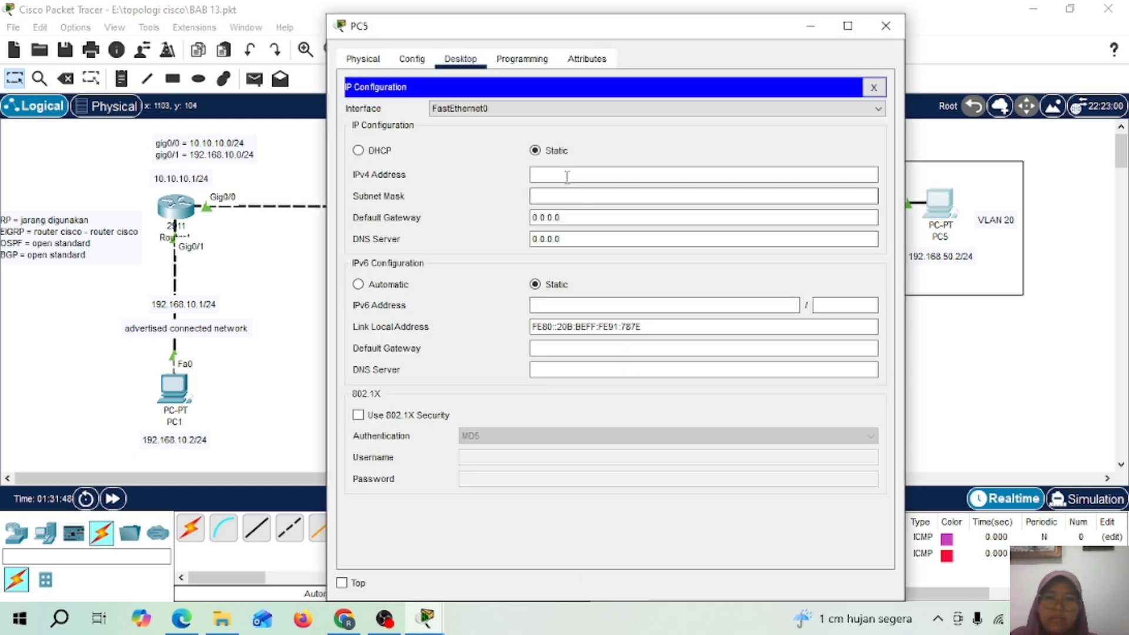
left_click(553, 176)
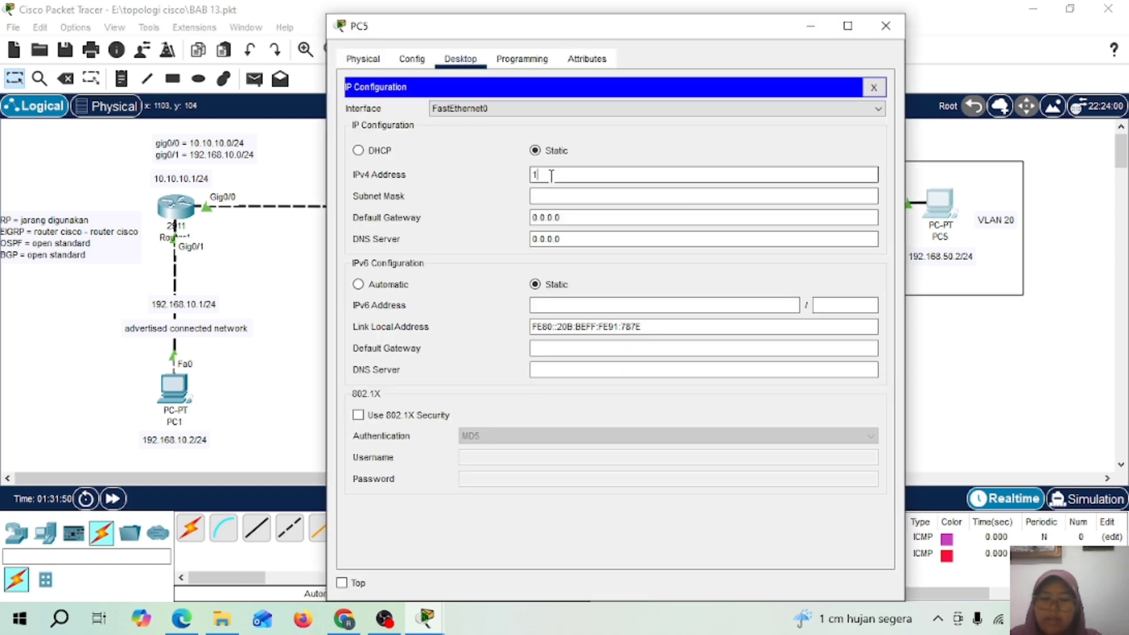
type("192.168")
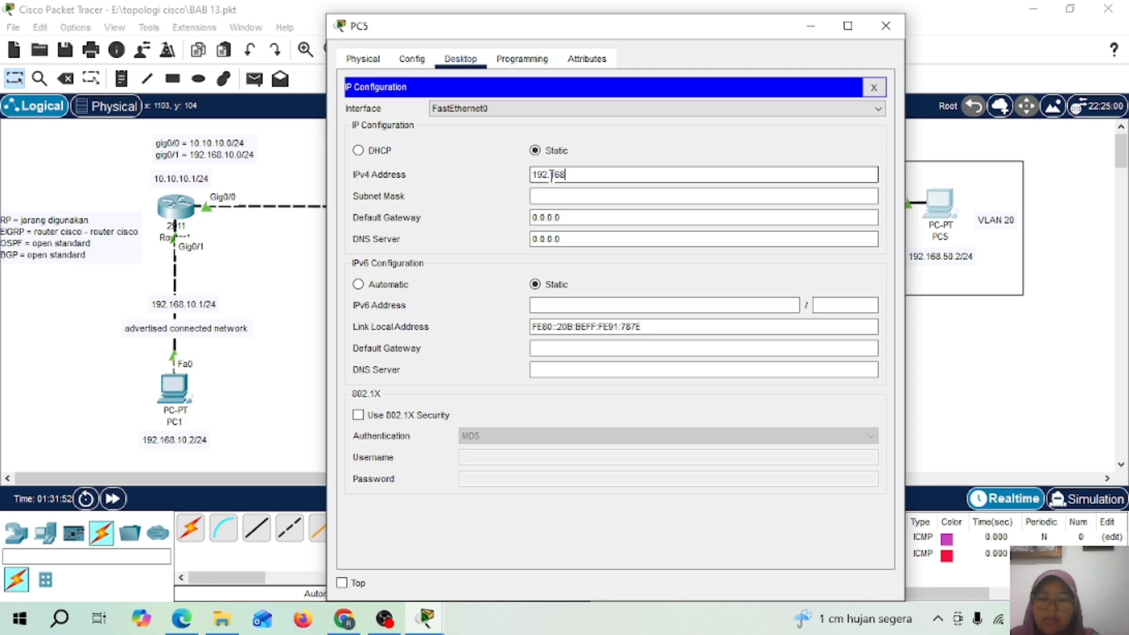
type(".50.2")
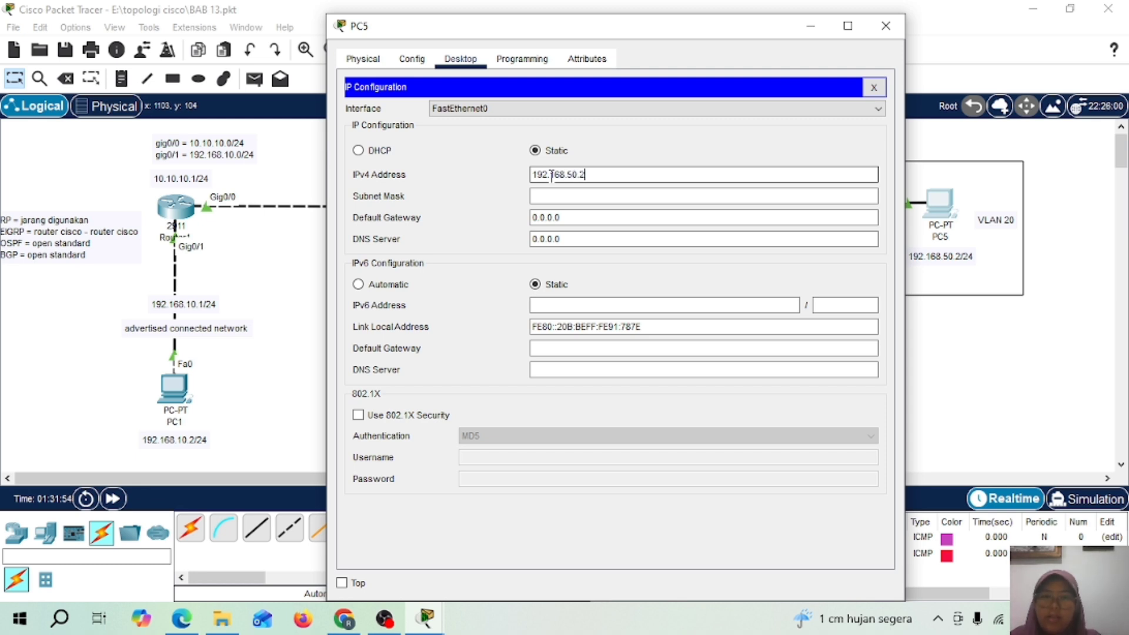
left_click_drag(554, 196, 566, 219)
Set PC5's default gateway to 192.168.50.1 and close the PC's window
left_click(567, 218)
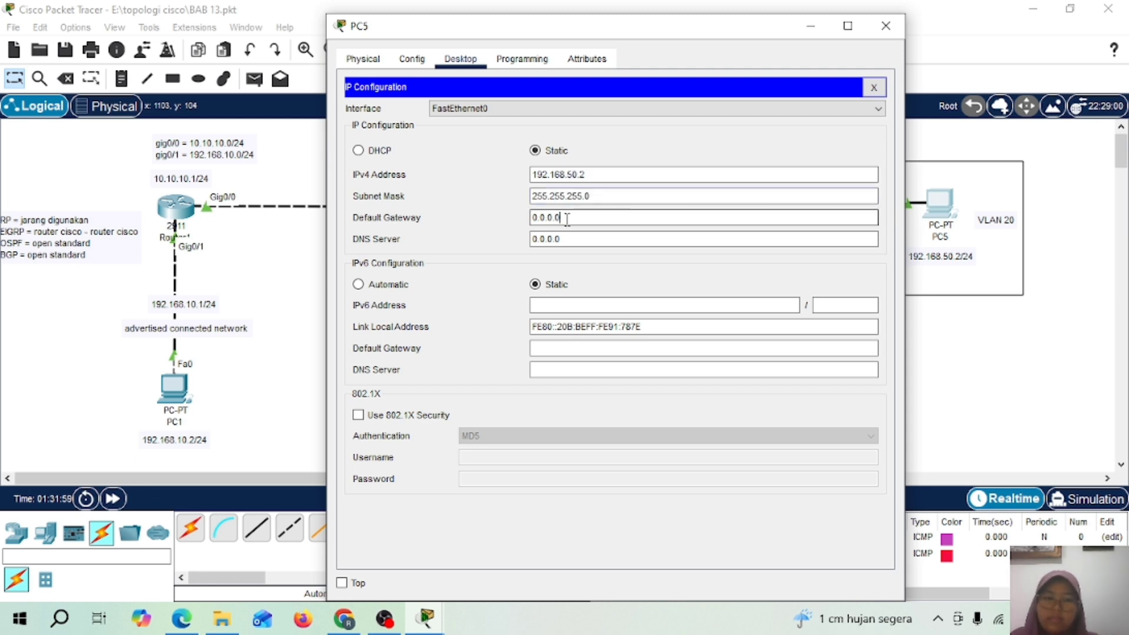
key("BackSpace")
key("BackSpace")
key("BackSpace")
key("BackSpace")
key("BackSpace")
key("BackSpace")
key("BackSpace")
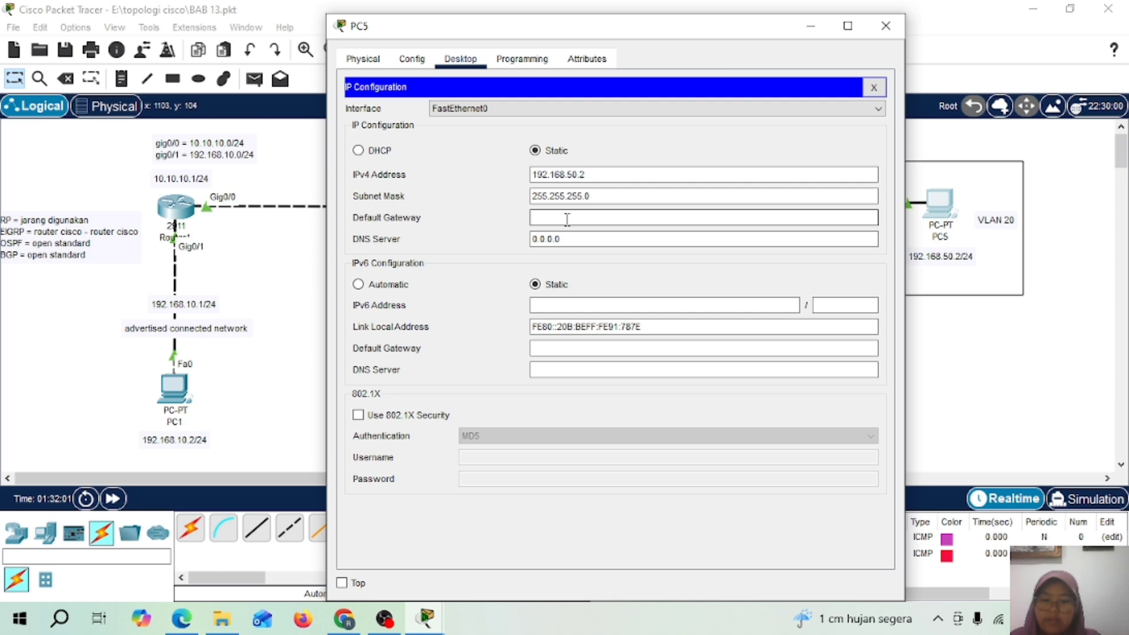
type("192.168.50.21")
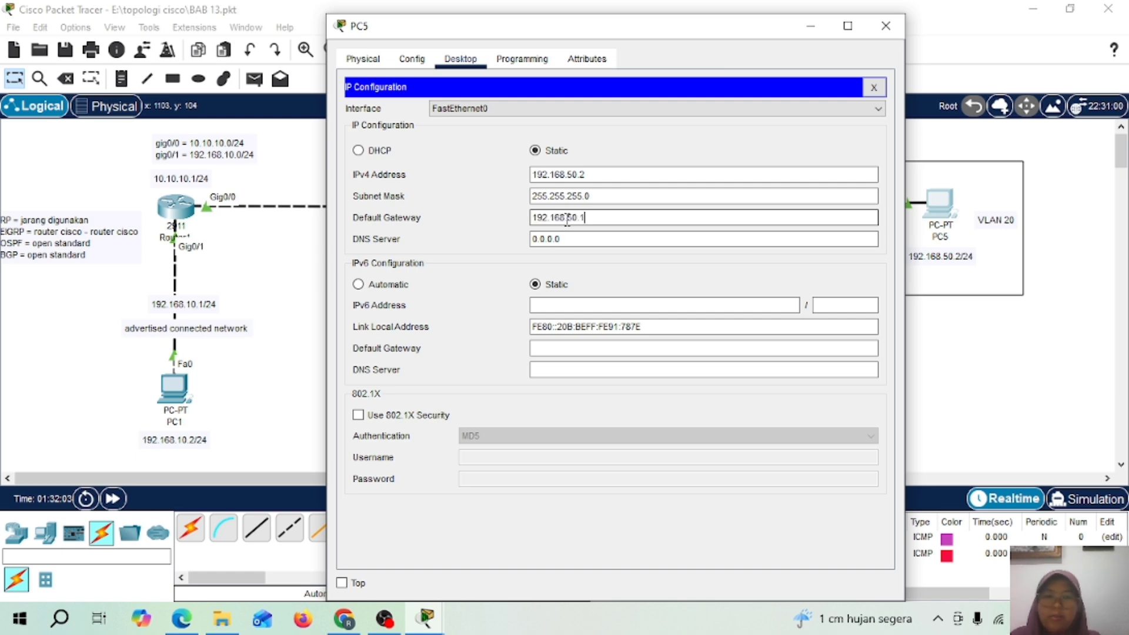
left_click(884, 26)
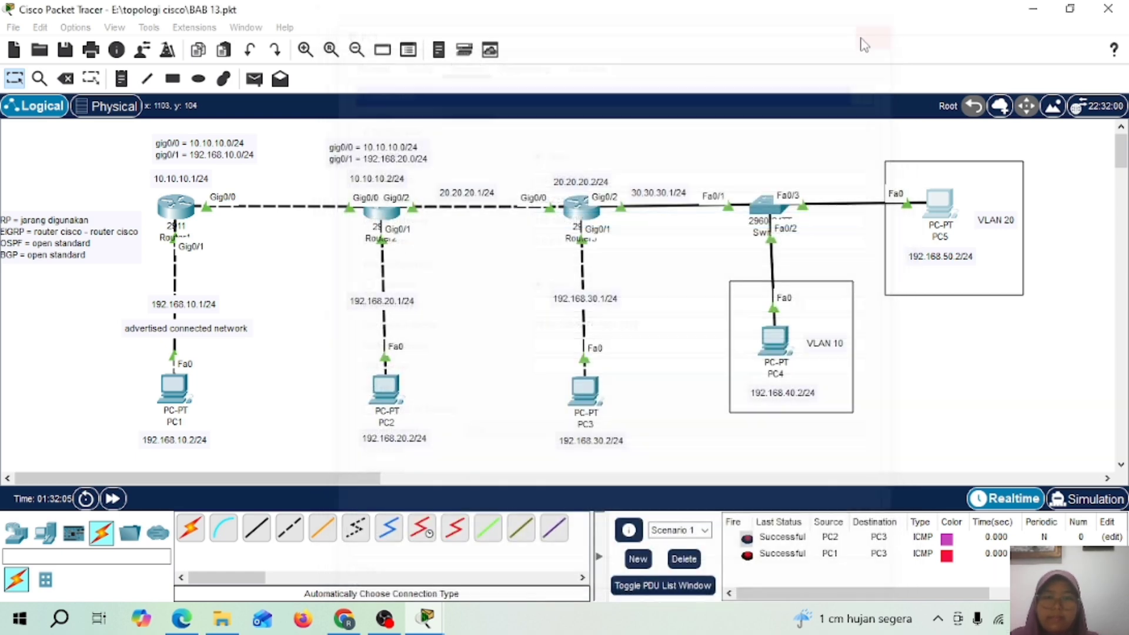
Send a simple PDU from PC4 in VLAN 10 to PC5 in VLAN 20 to test inter-VLAN routing
left_click(254, 78)
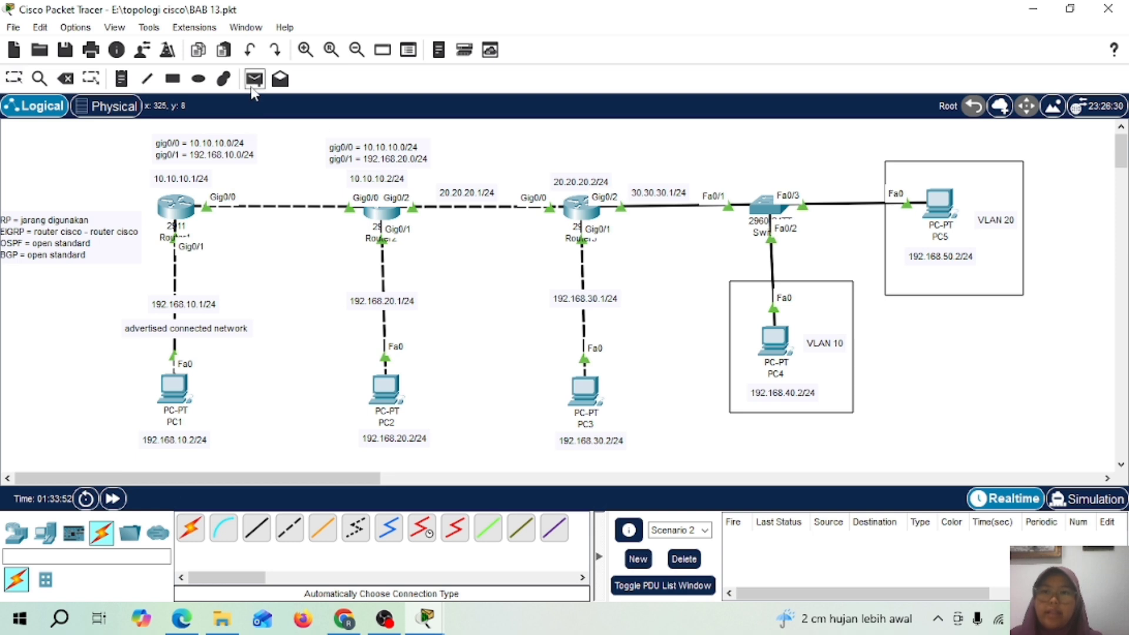
left_click(774, 338)
left_click(939, 205)
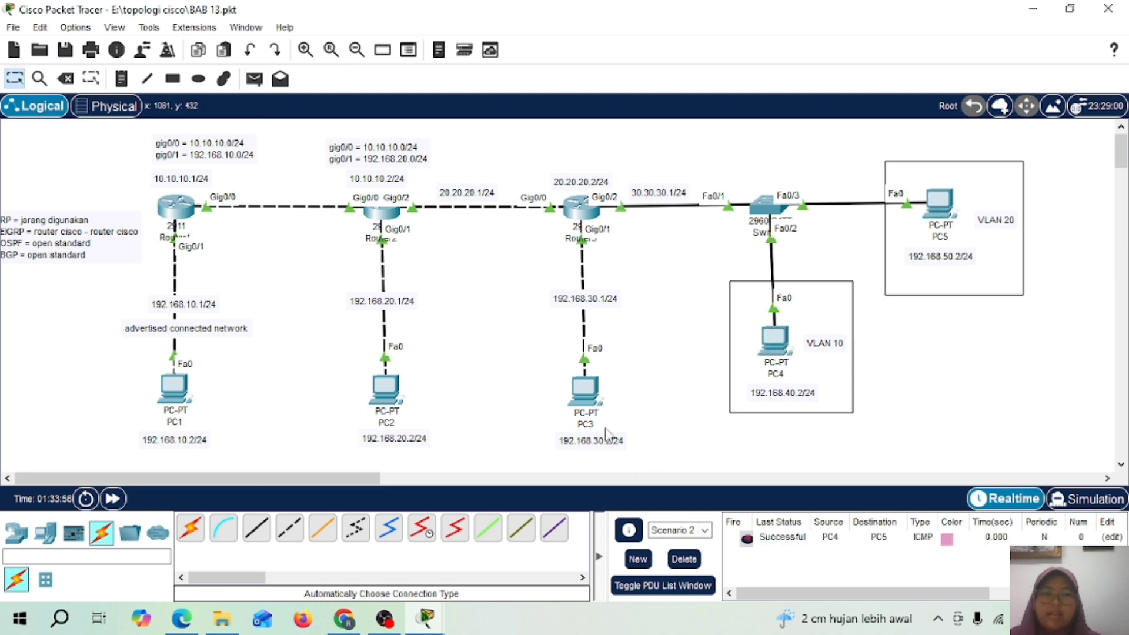
Send simple PDUs from PC3 to PC4 and from PC3 to PC5 to test reachability of both VLANs
left_click(254, 79)
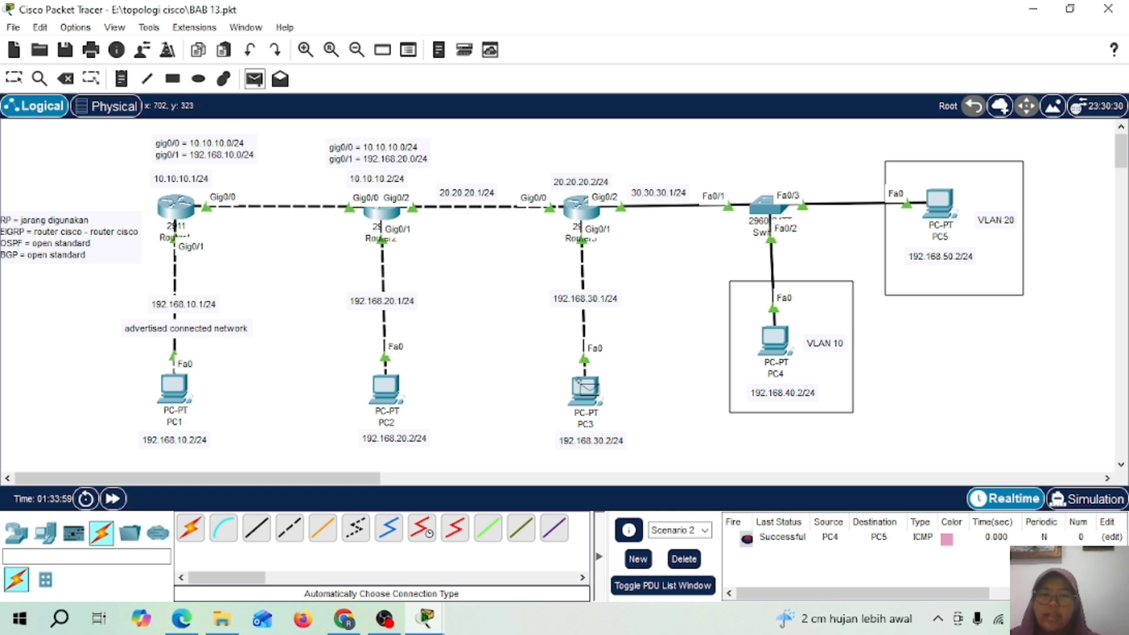
left_click(585, 388)
left_click(773, 340)
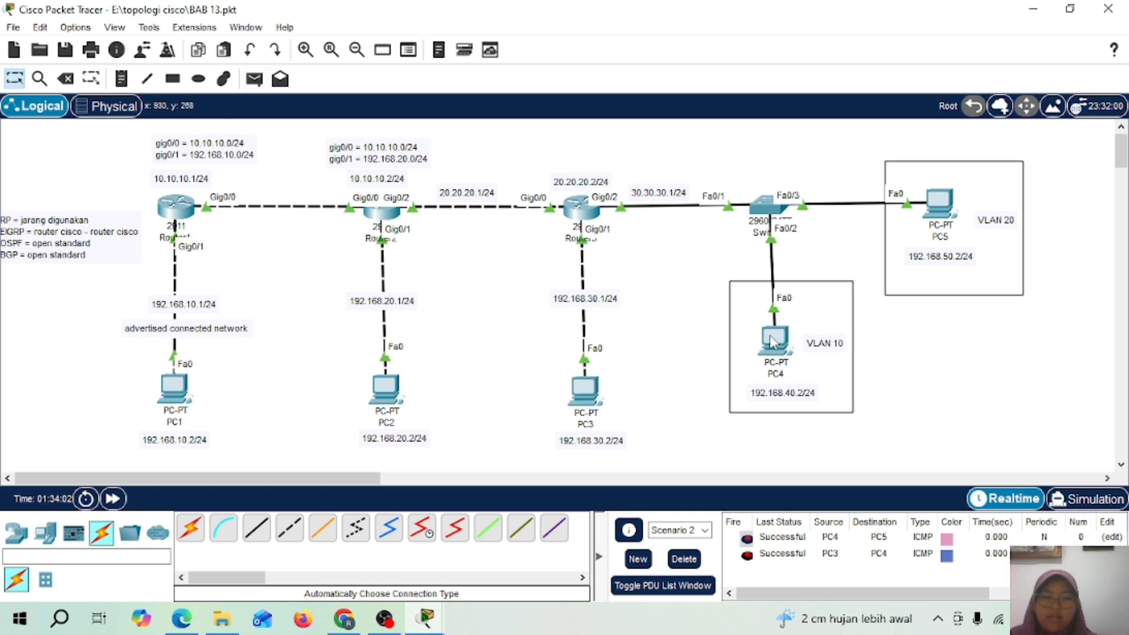
left_click(254, 80)
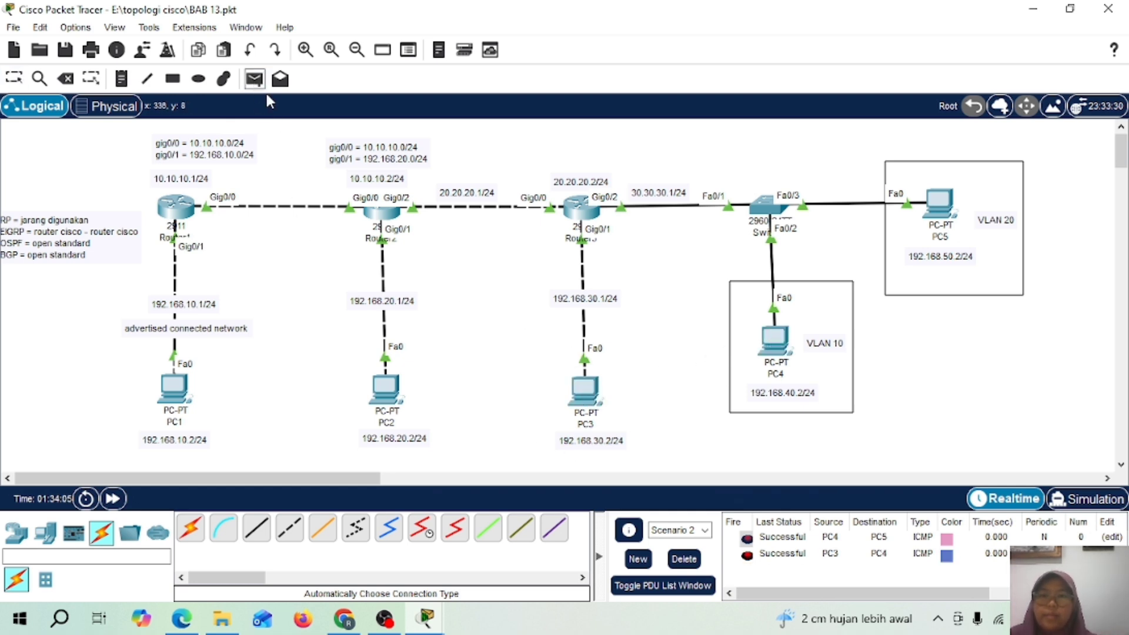
left_click(585, 389)
left_click(936, 210)
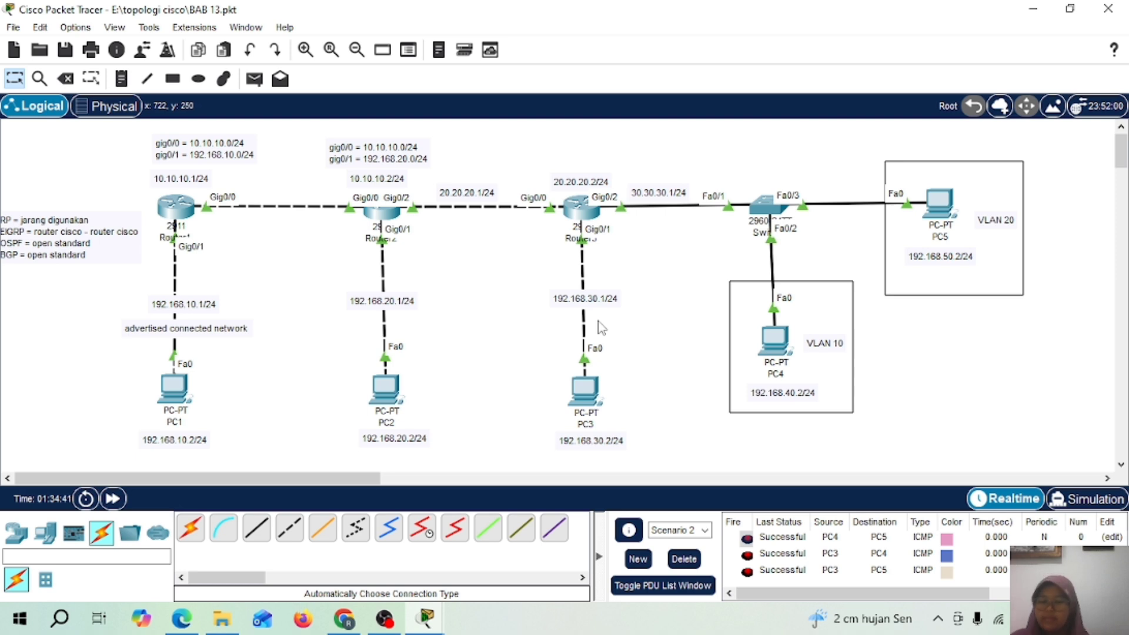
Enter the EIGRP 10 routing configuration in Router3's CLI
left_click(581, 207)
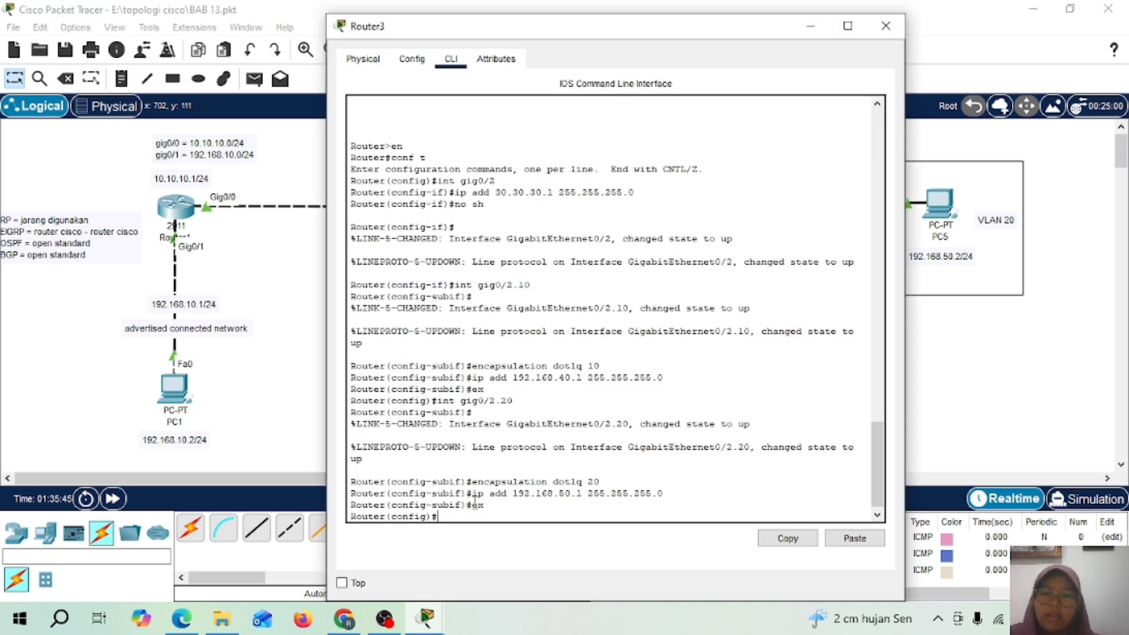
type("r(config)#r")
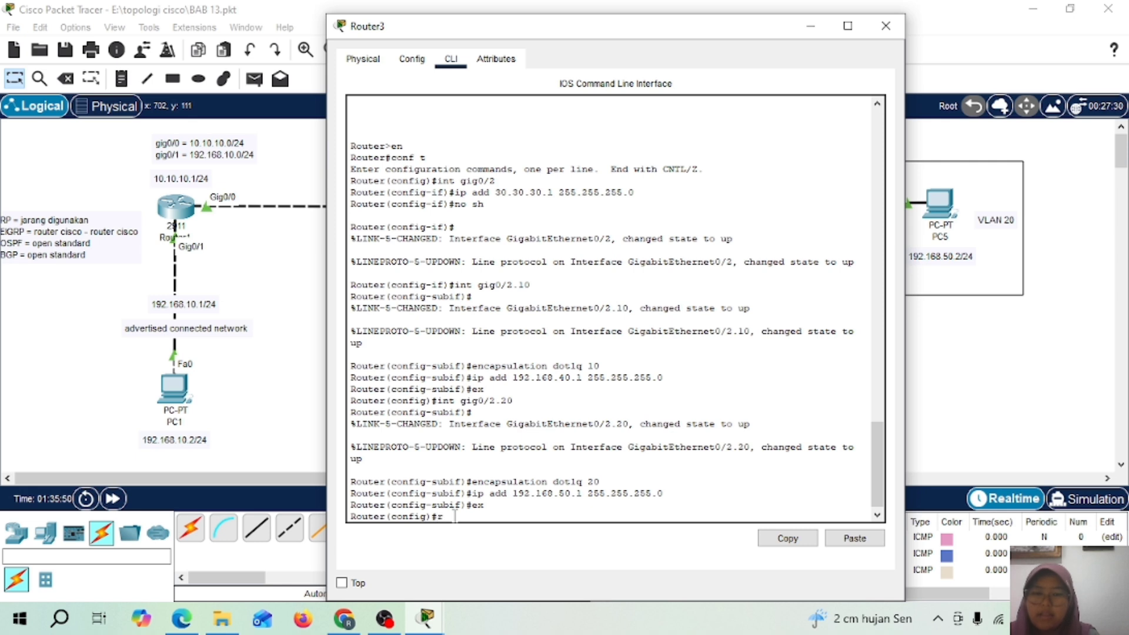
type("o")
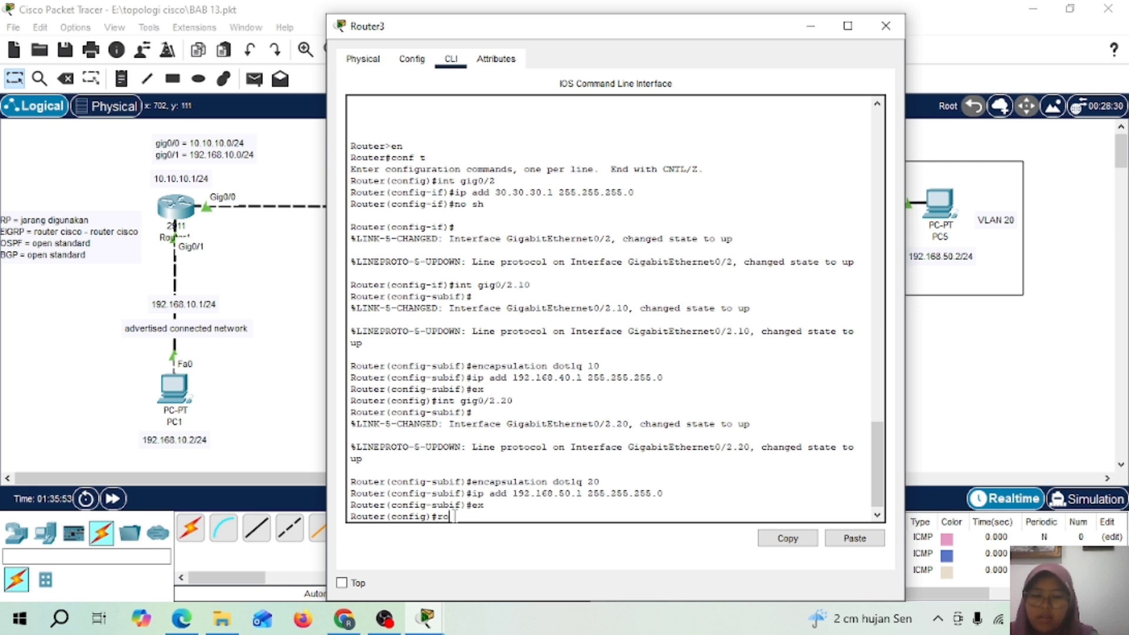
type("ute")
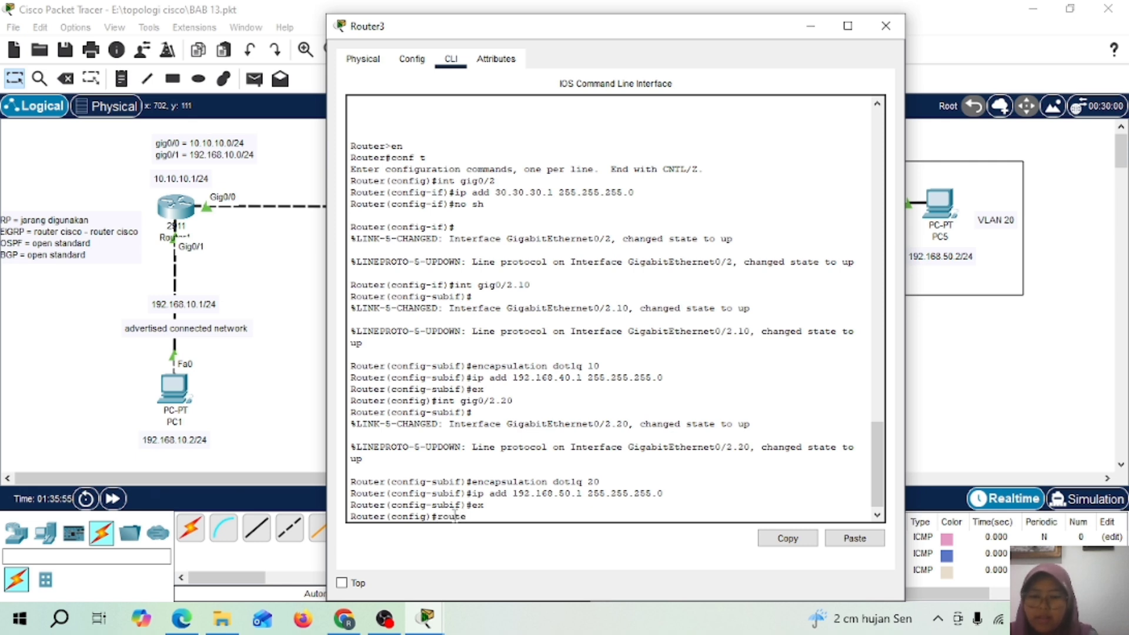
type(" eigrp")
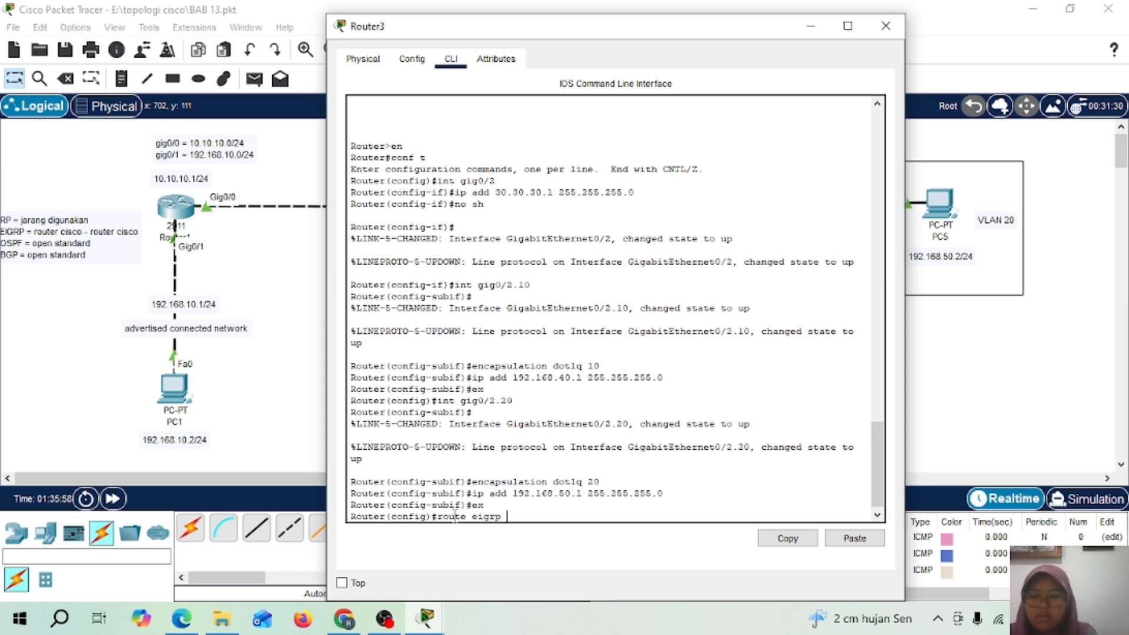
type(" 10")
key("Return")
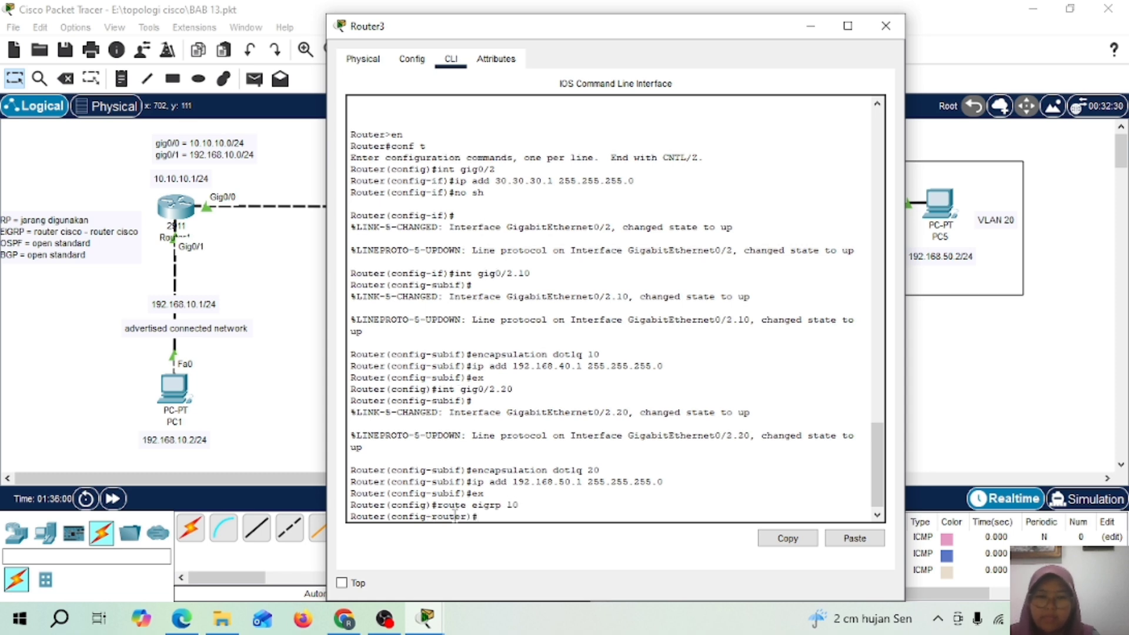
Advertise the VLAN networks 192.168.40.0 and 192.168.50.0 in Router3's EIGRP 10 process
type("net")
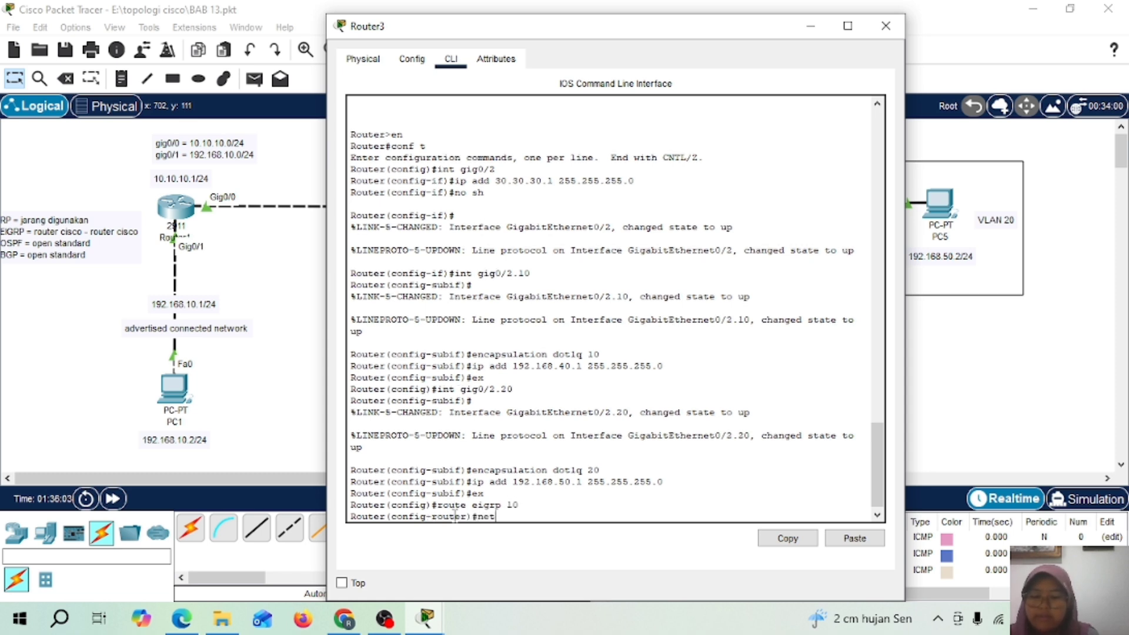
type("work 192.")
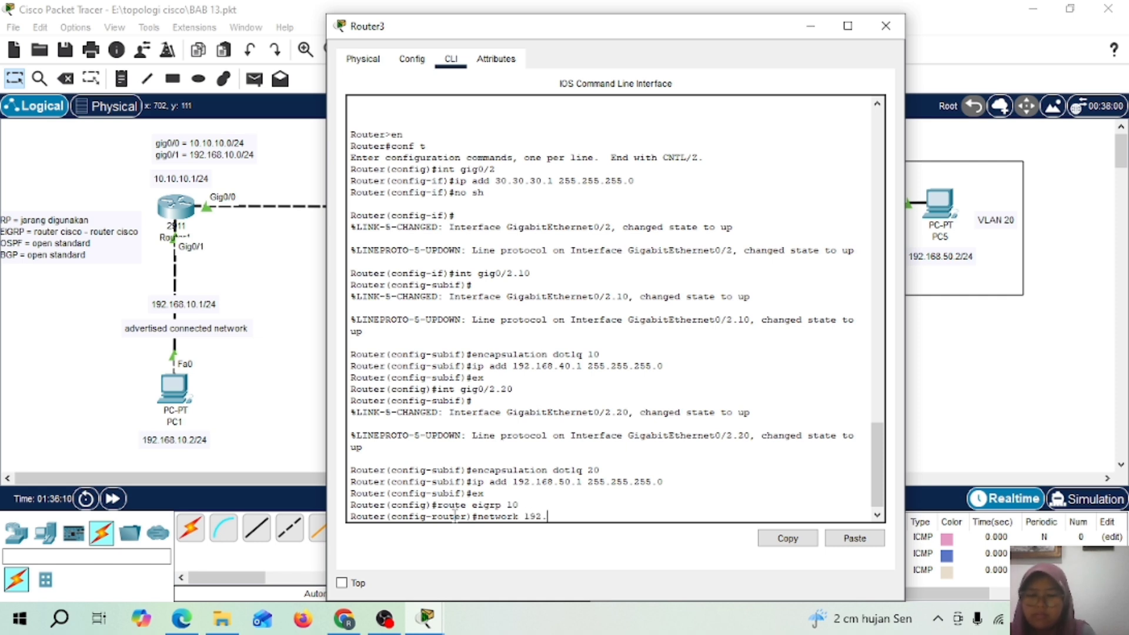
type("168.40")
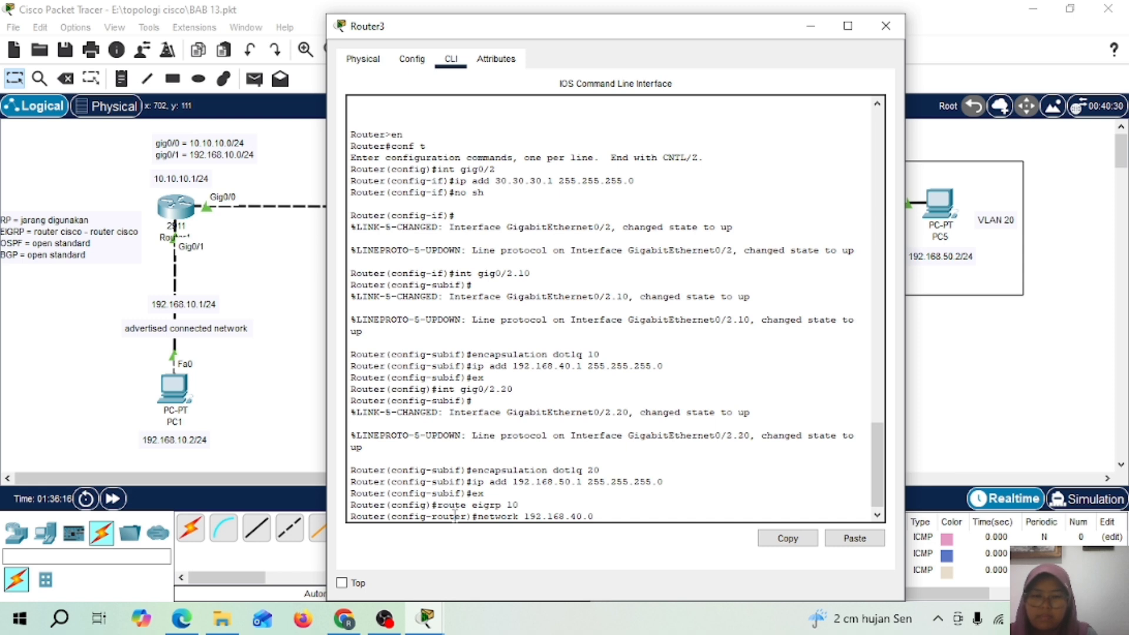
type(".0")
key("Return")
key("Up")
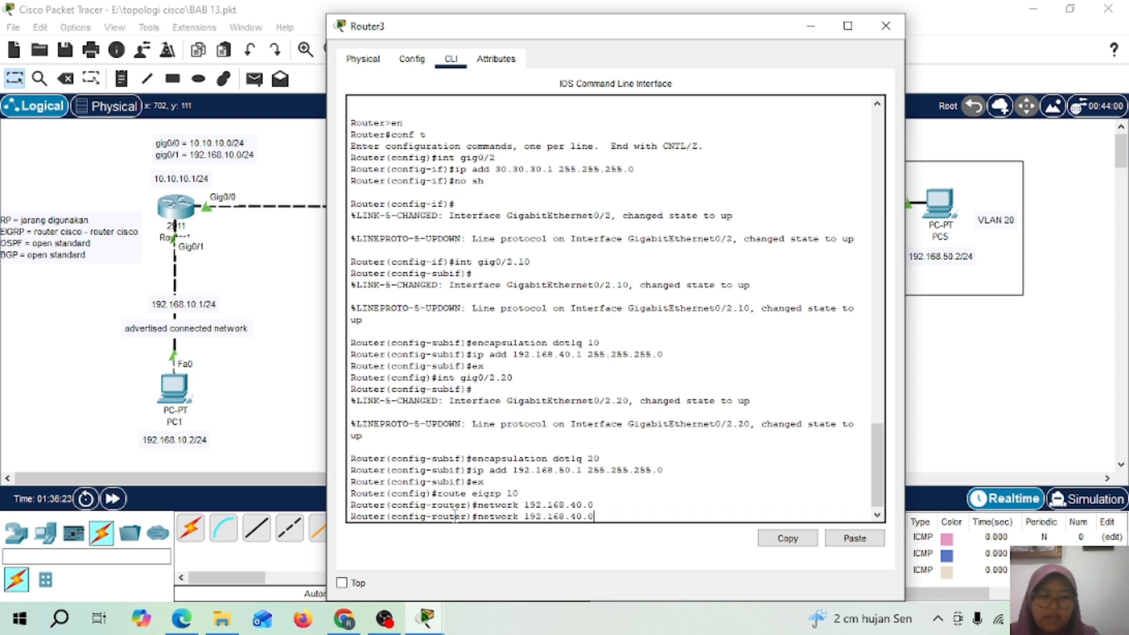
key("BackSpace")
key("BackSpace")
type("50")
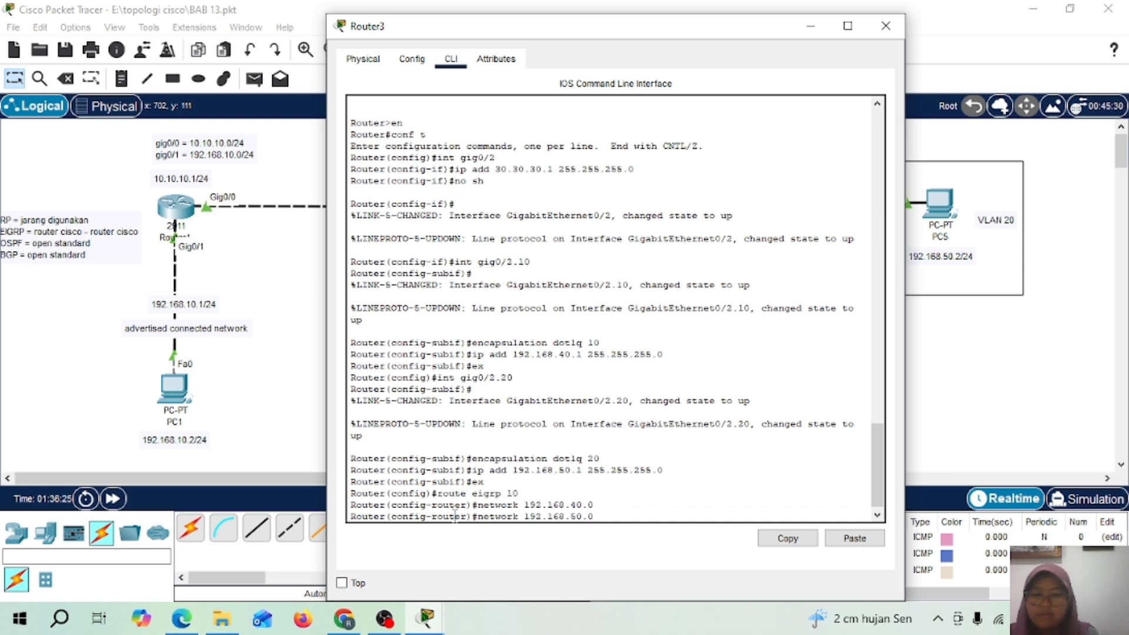
key("Return")
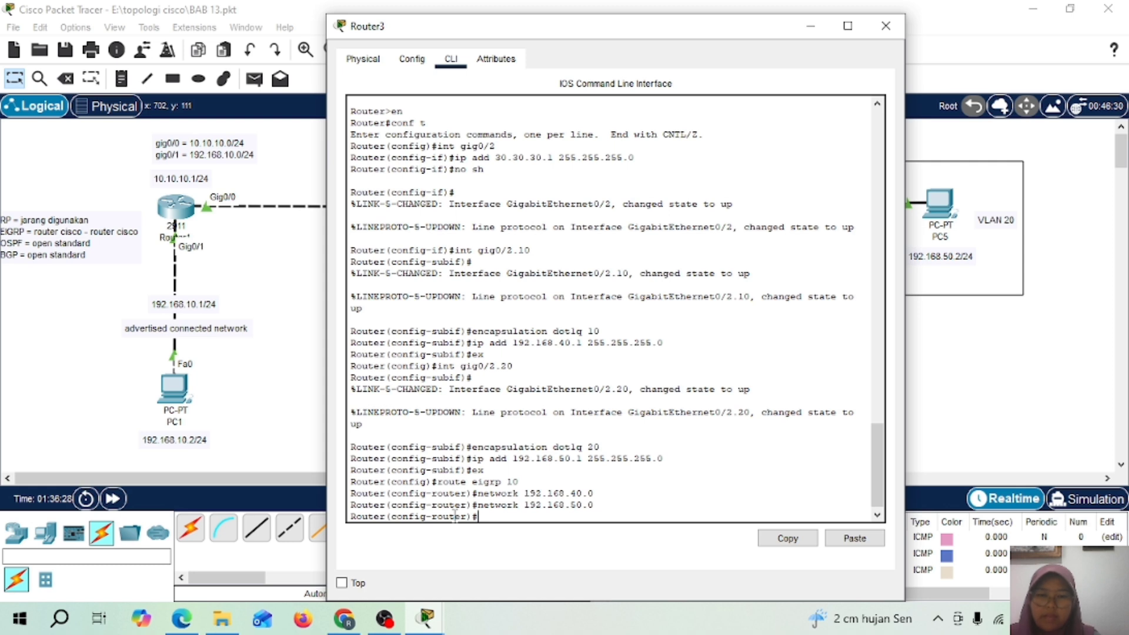
Add network 30.30.30.0 to Router3's EIGRP 10 advertisements
type("n")
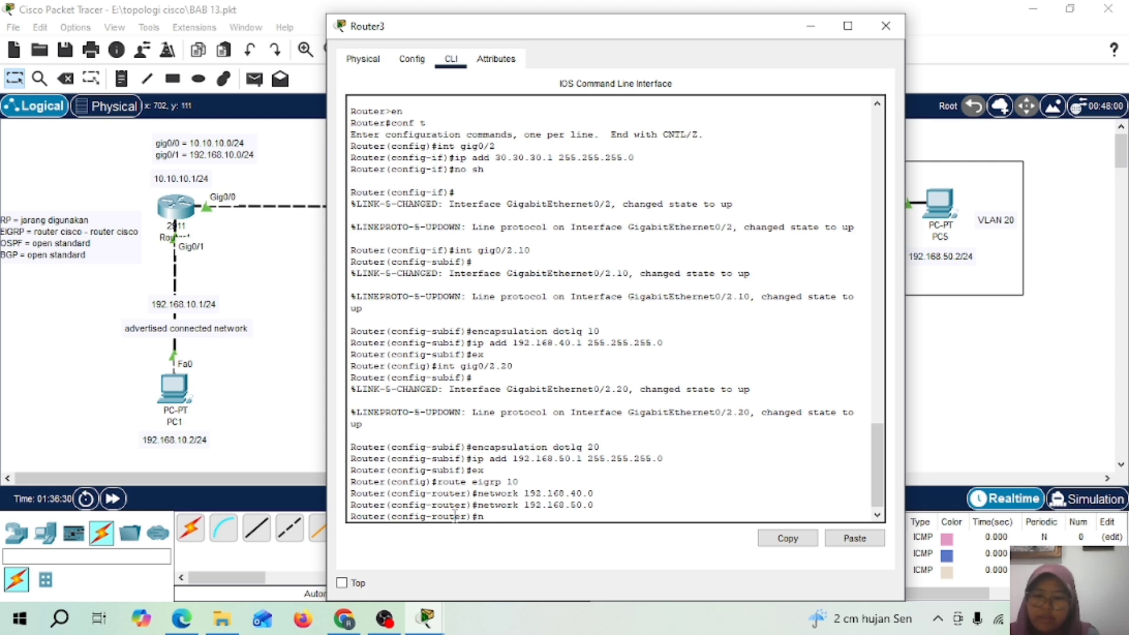
type("etw")
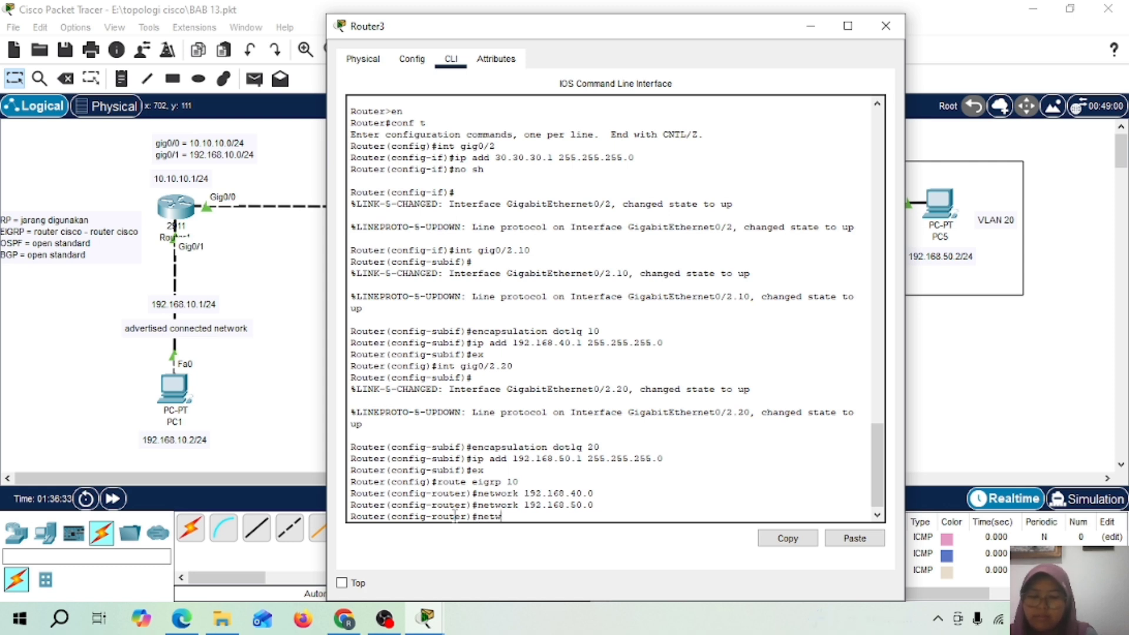
type("ork 30.30.30.0")
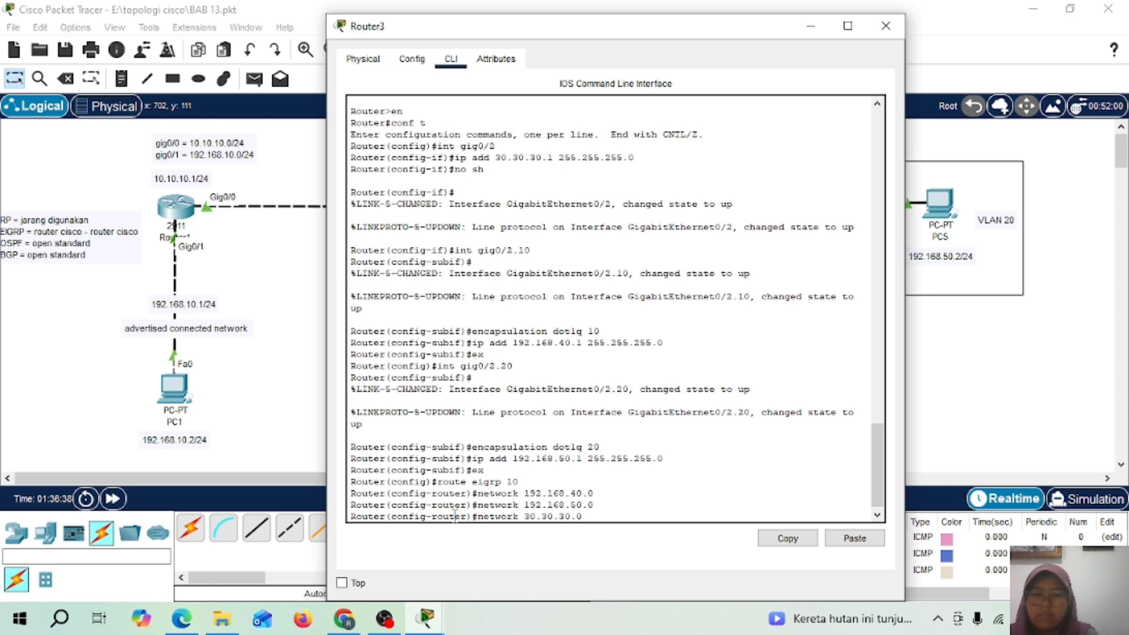
key("Return")
Display Router3's IP routing table with do sh ip route and examine the entries for both VLAN subnets
type("do")
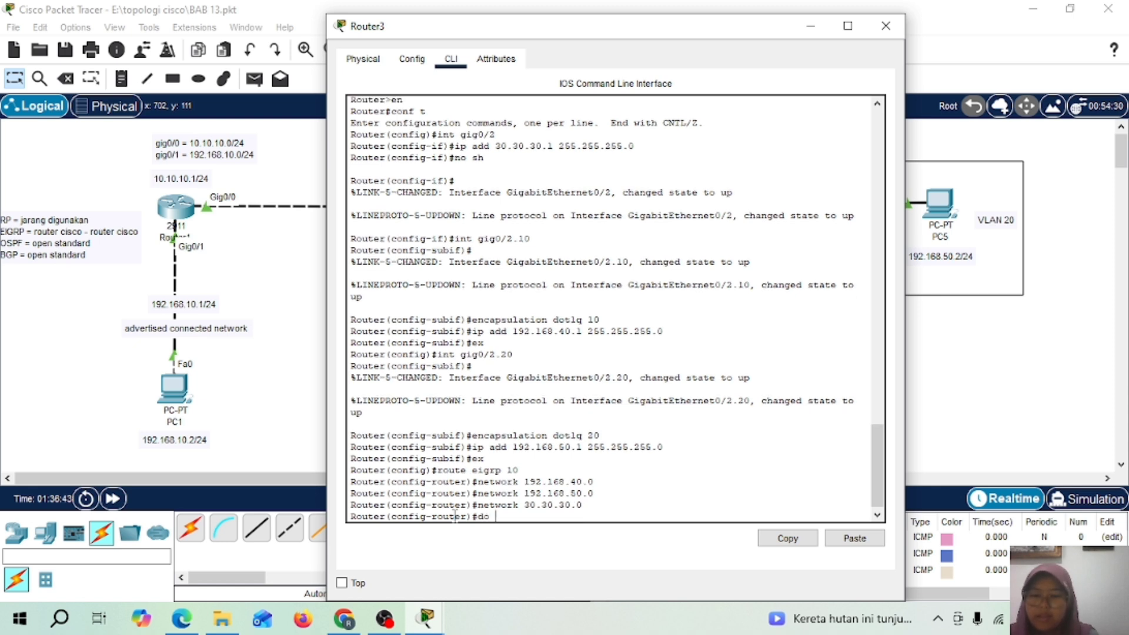
type(" sh ip")
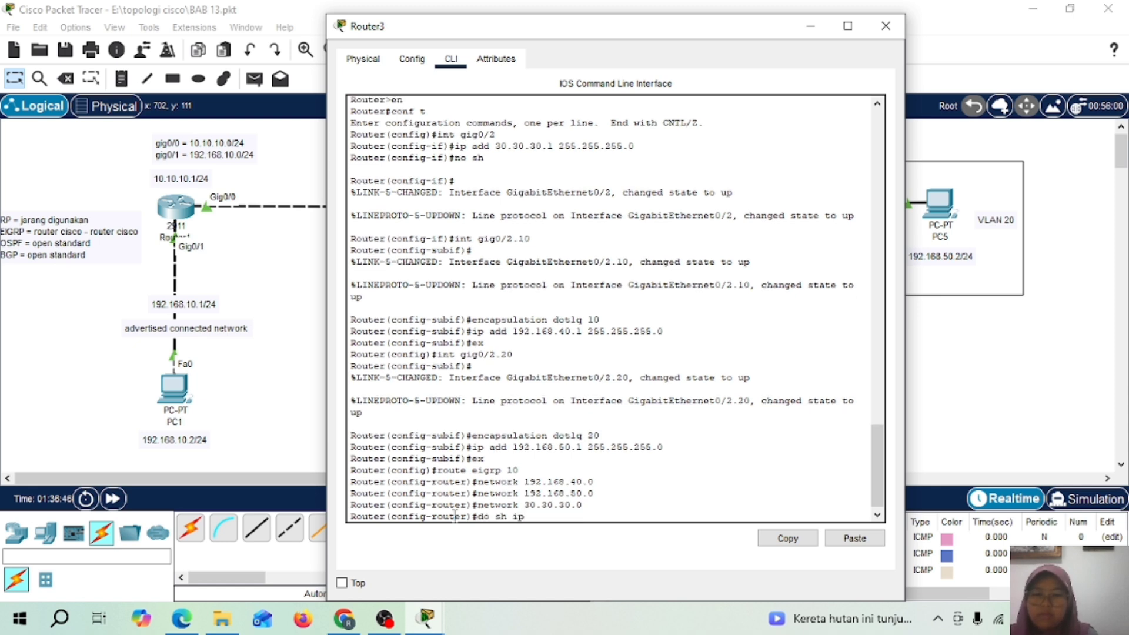
type(" route")
key("Return")
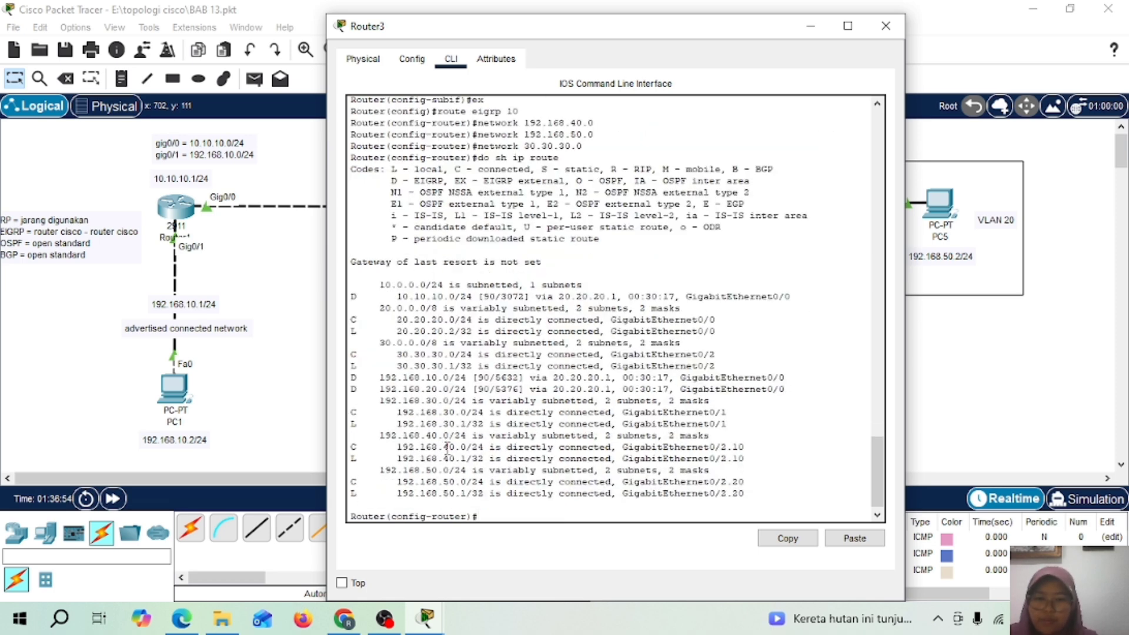
left_click_drag(444, 448, 471, 449)
left_click(443, 480)
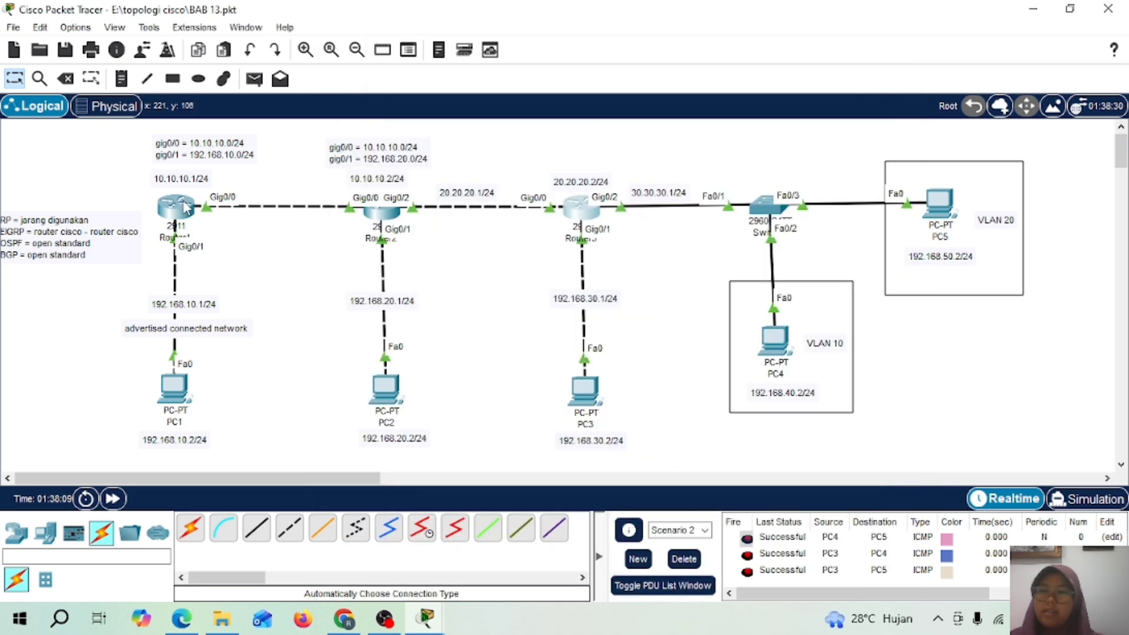
Display Router1's IP routing table, check it for EIGRP routes to 192.168.40.0 and 192.168.50.0, and close the router's window
left_click(186, 207)
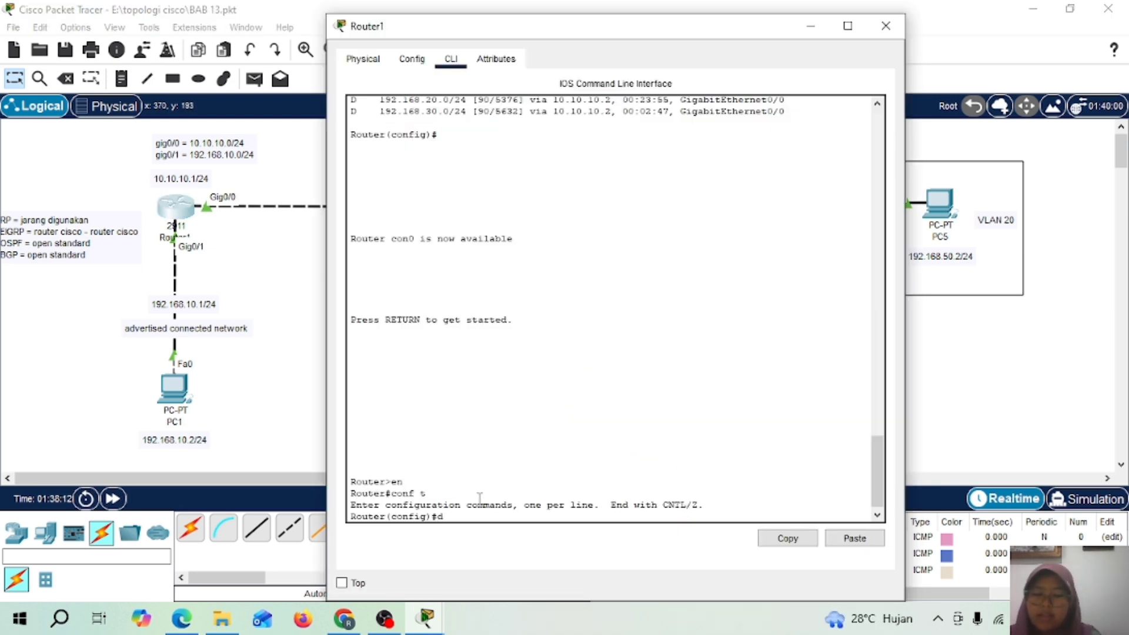
type("do sh i")
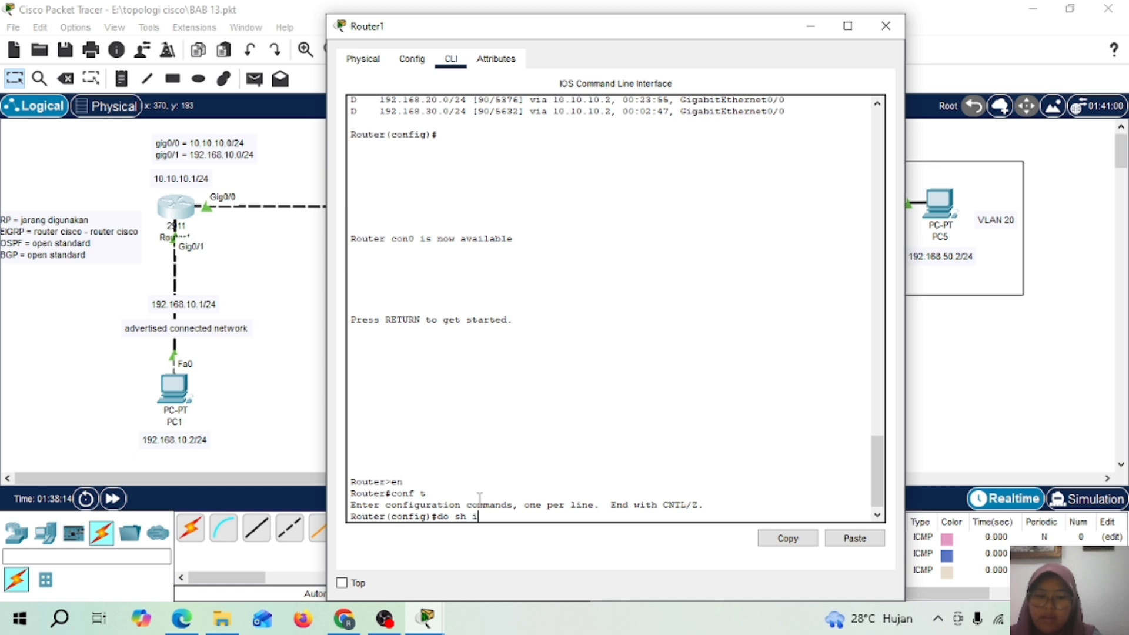
type("p route")
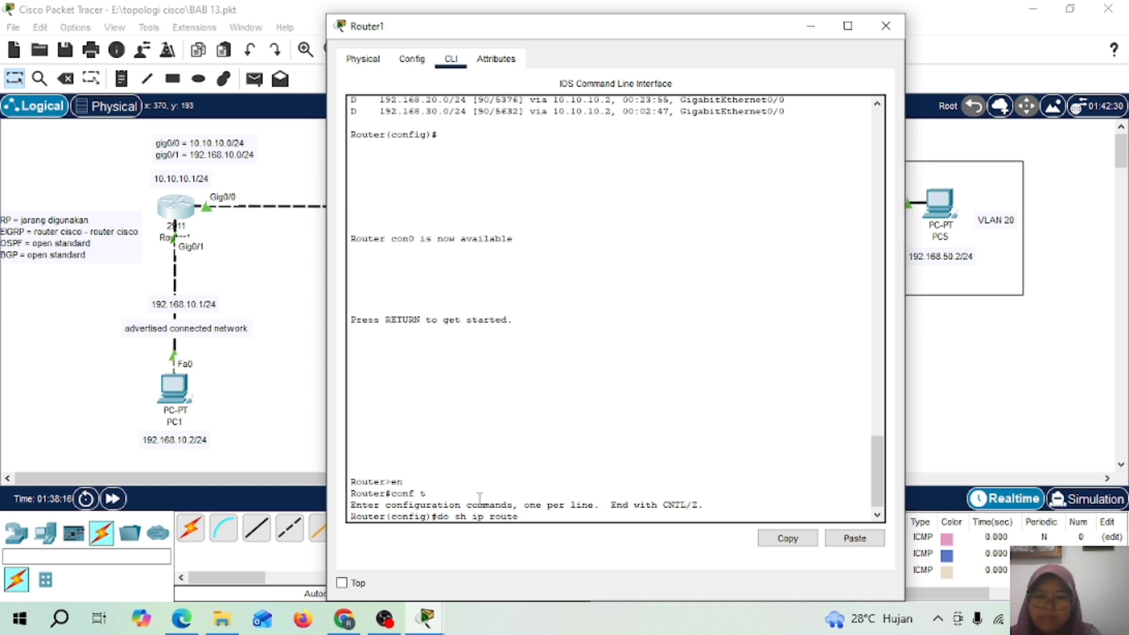
key("Return")
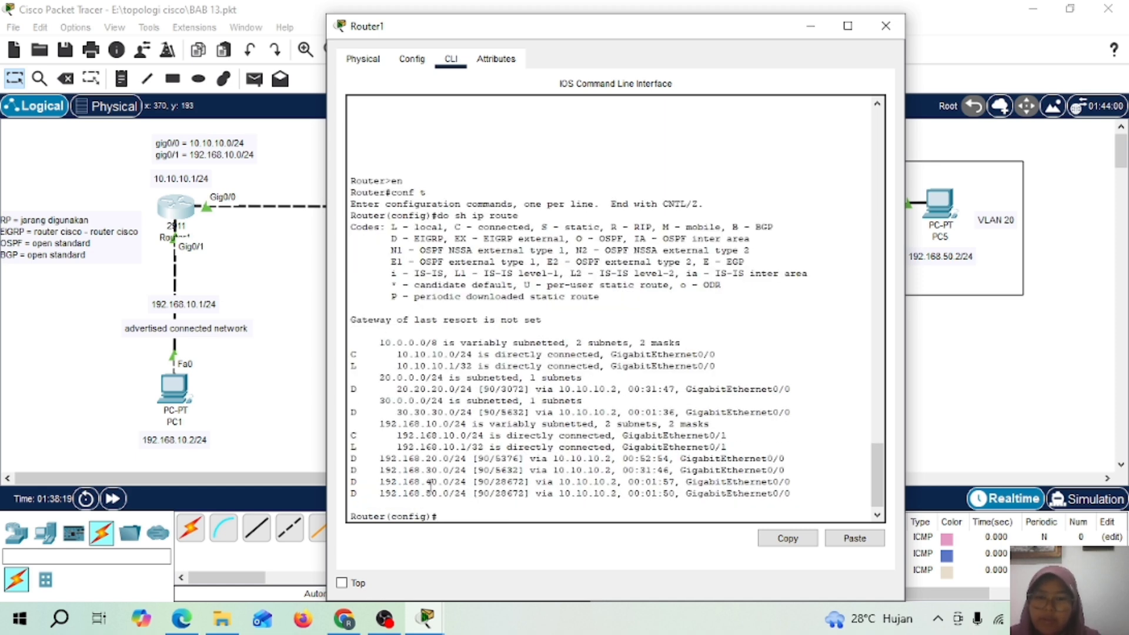
left_click_drag(426, 482, 450, 497)
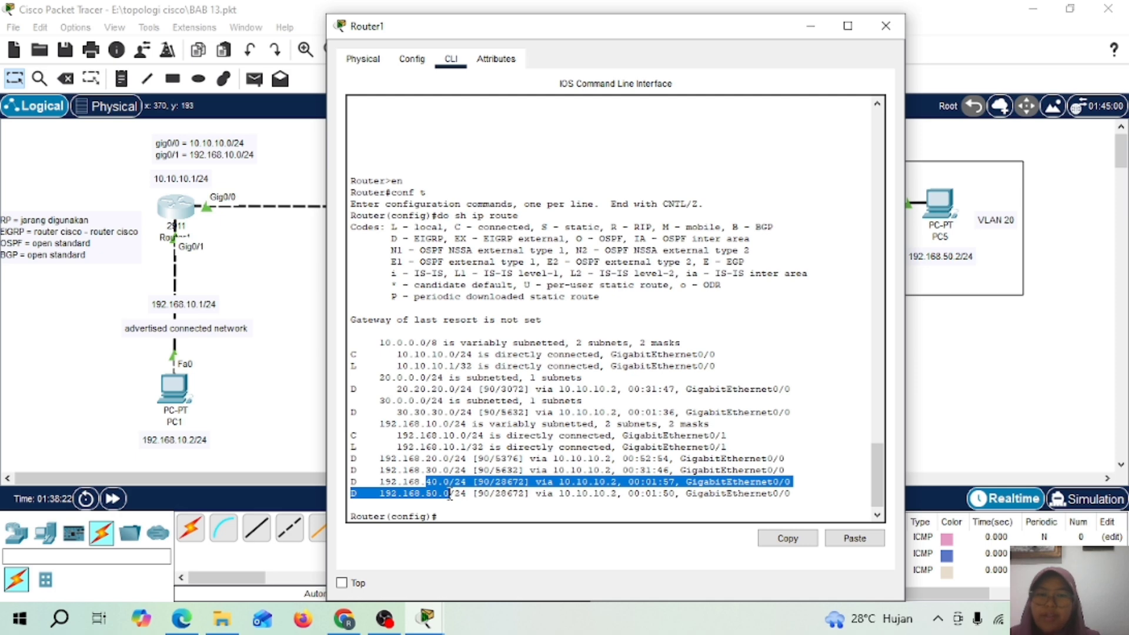
left_click(885, 25)
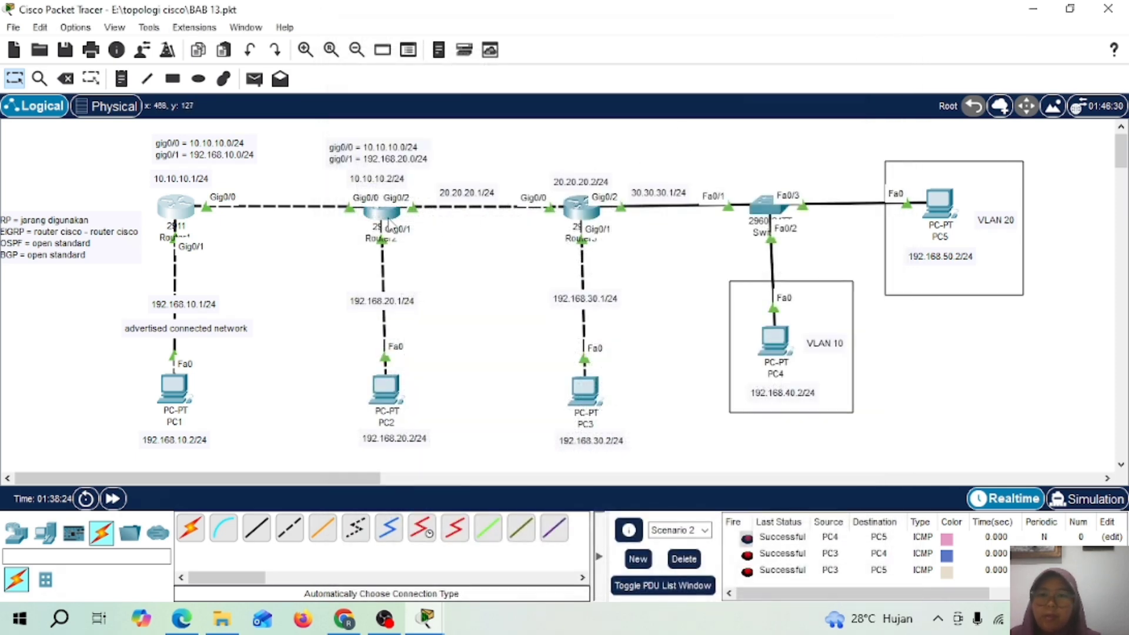
Display Router2's IP routing table and check it for EIGRP routes to 192.168.40.0 and 192.168.50.0
left_click(387, 219)
type("do")
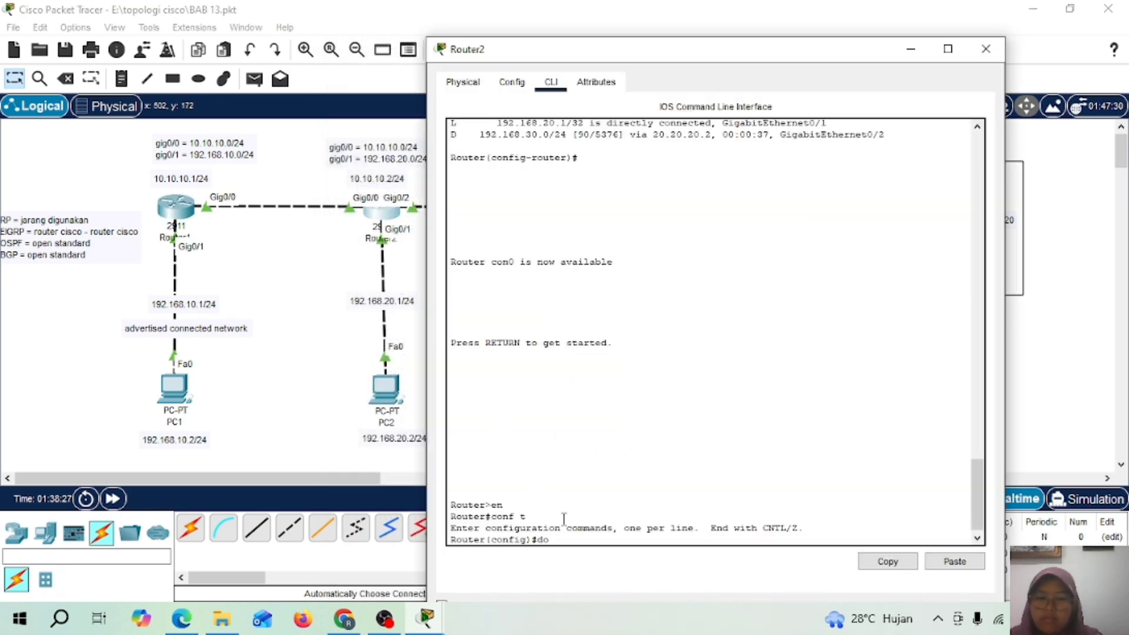
type(" sh ip rout")
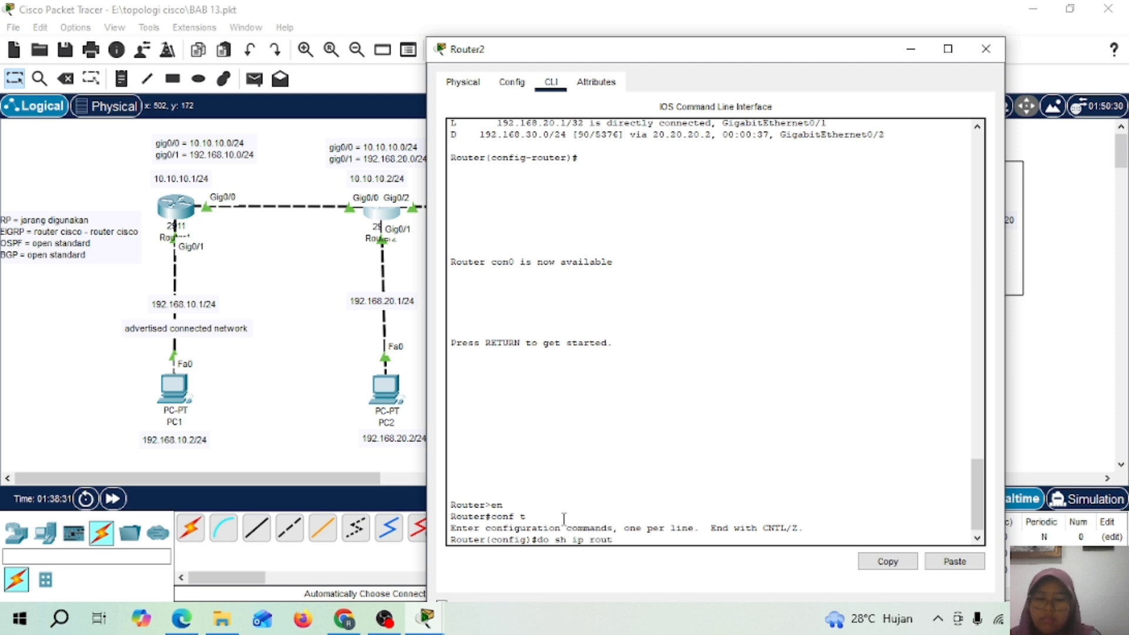
type("e")
key("Return")
key("space")
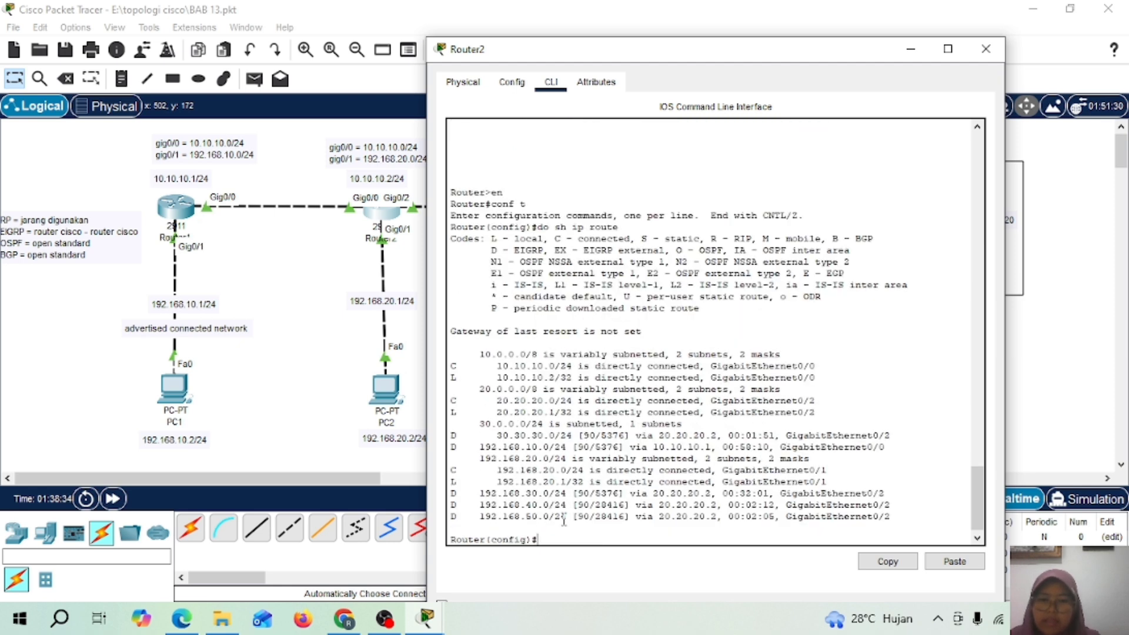
left_click_drag(528, 509, 557, 523)
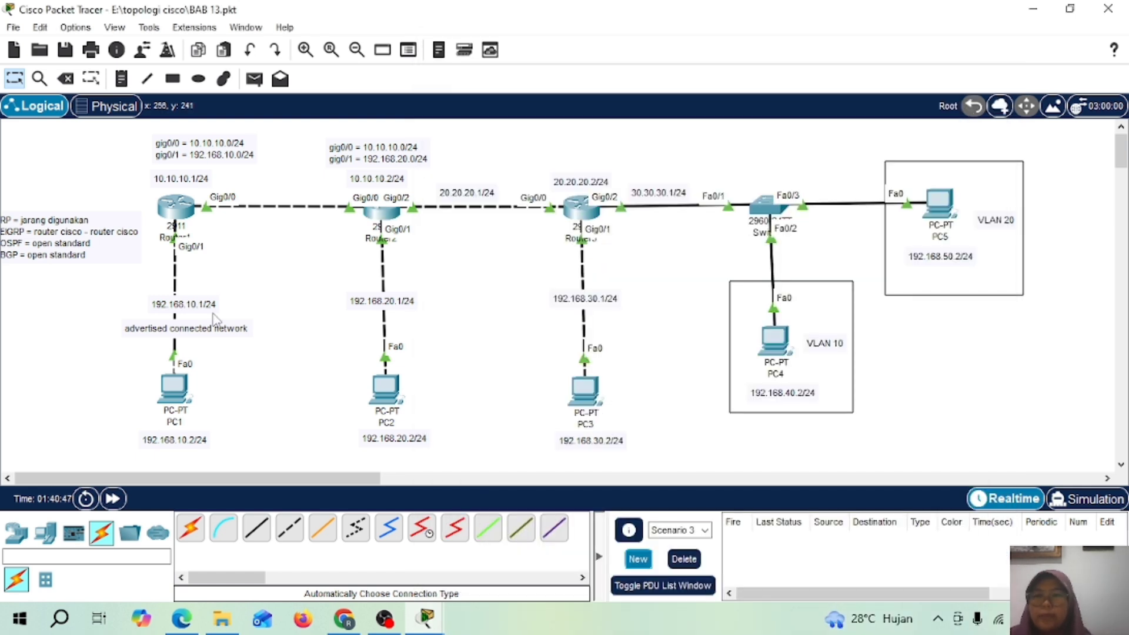
Send simple PDUs from PC1 to PC4 and from PC1 to PC5 to test reachability of both VLANs
left_click(254, 79)
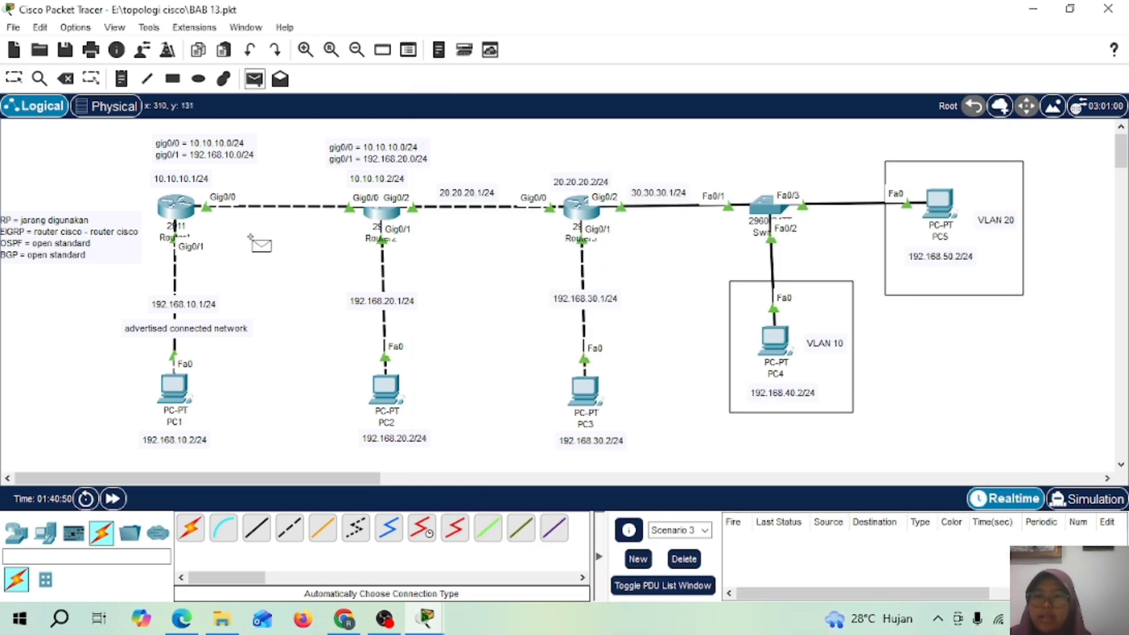
left_click(174, 388)
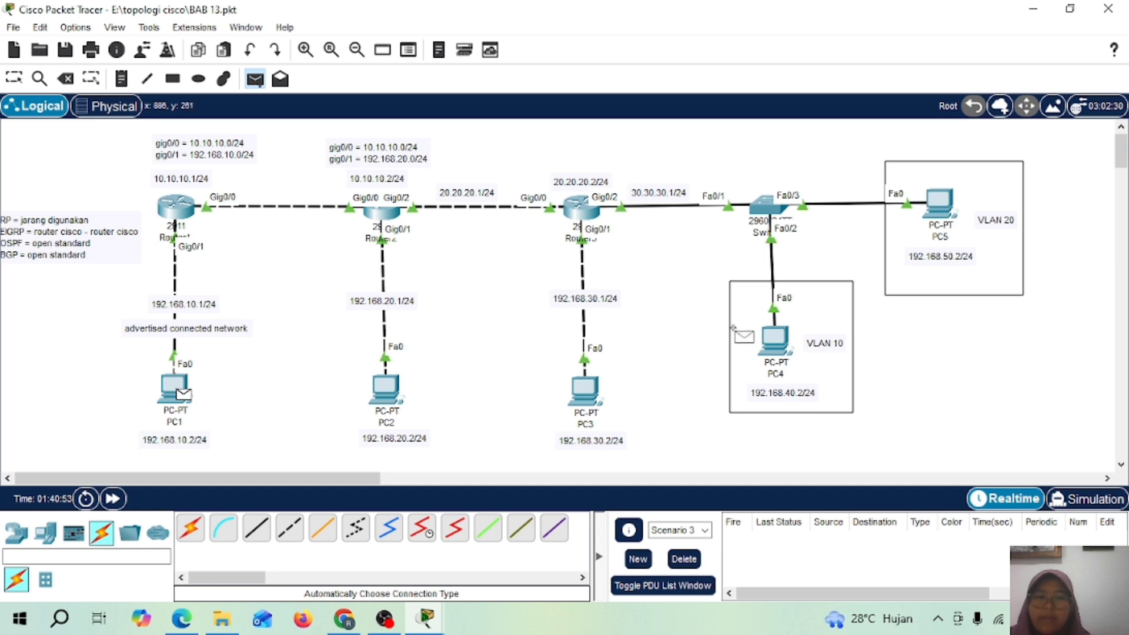
left_click(770, 335)
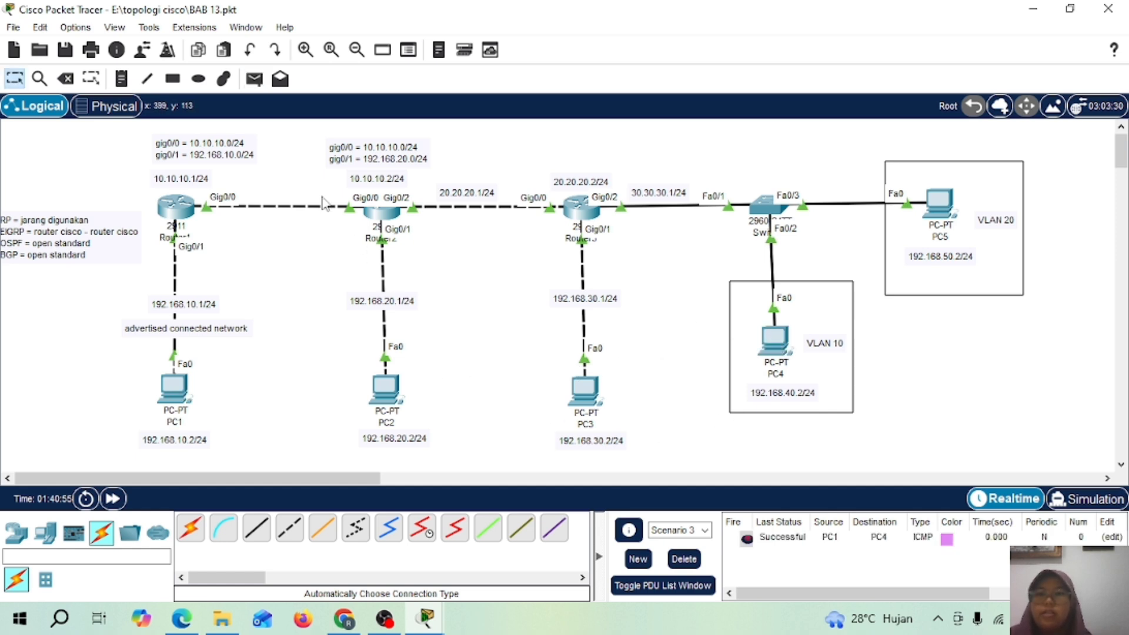
left_click(254, 80)
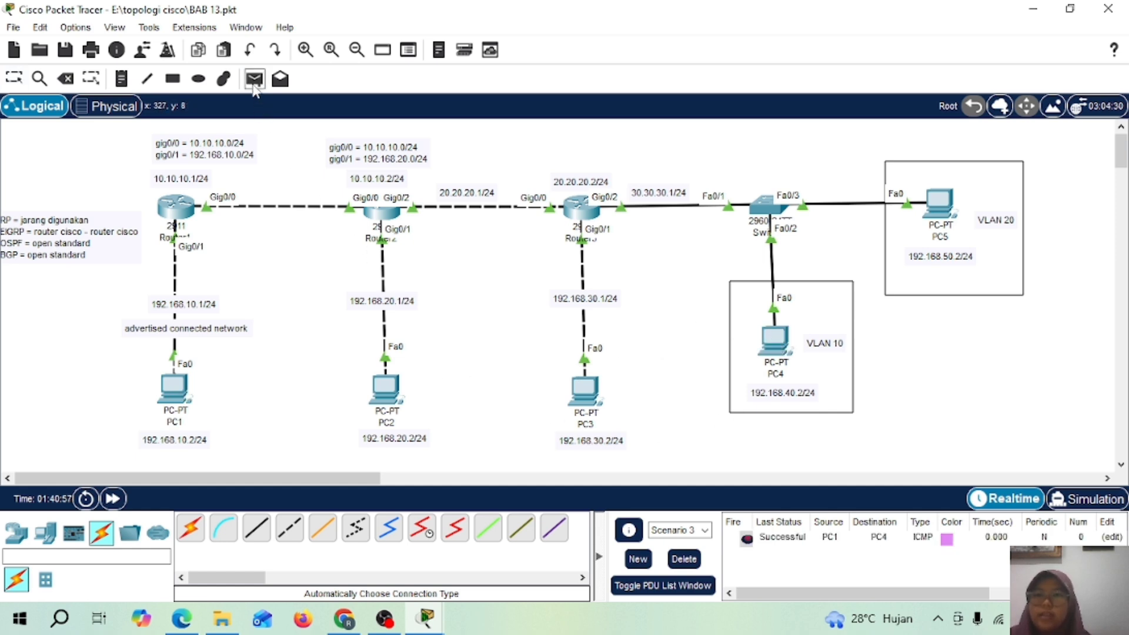
left_click(174, 391)
left_click(939, 201)
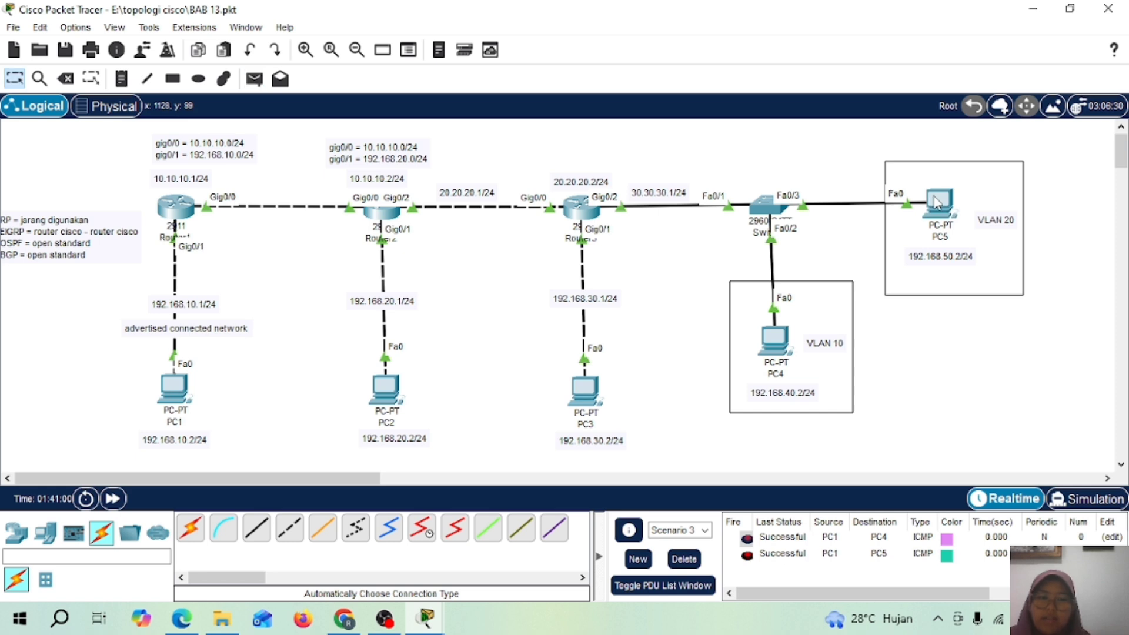
Send simple PDUs from PC2 to PC4 and from PC2 to PC5 to test reachability of both VLANs
left_click(254, 79)
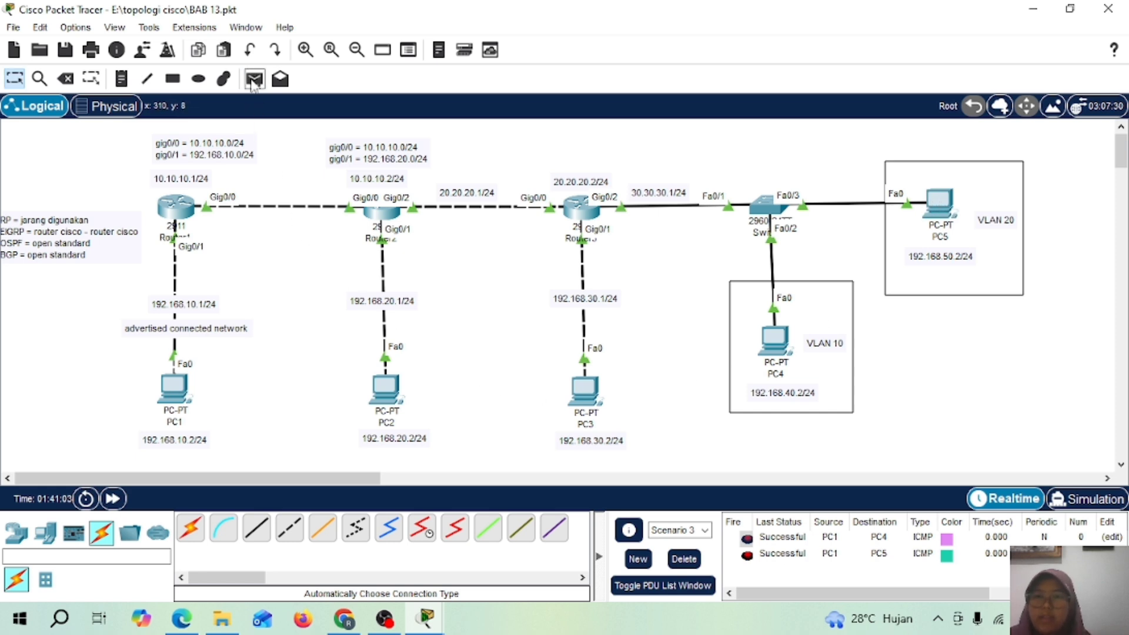
left_click(385, 388)
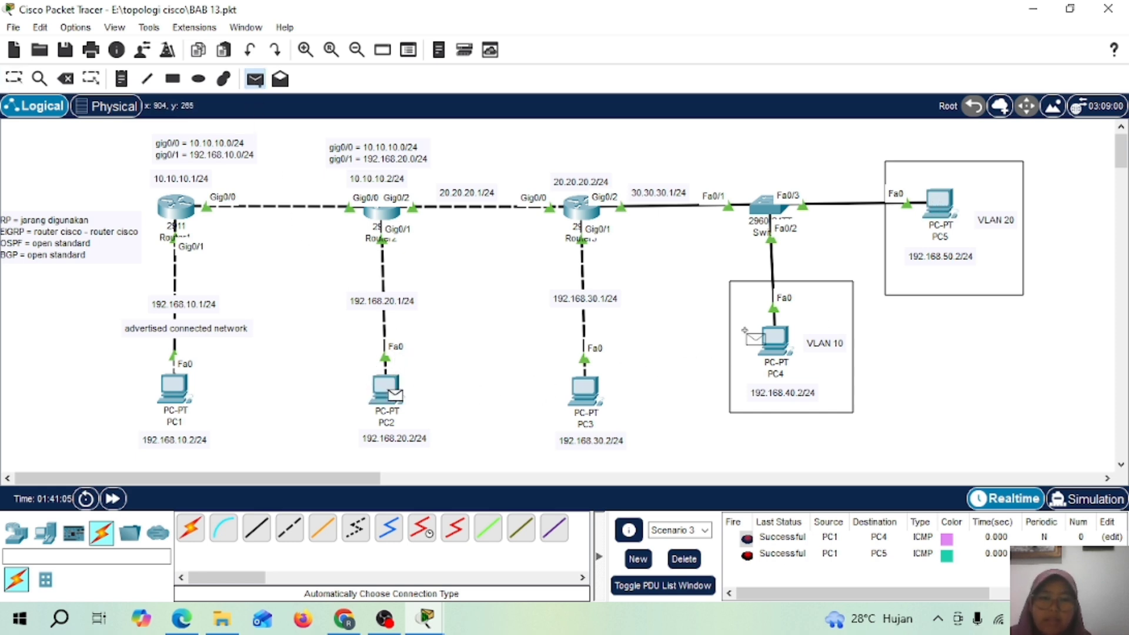
left_click(770, 334)
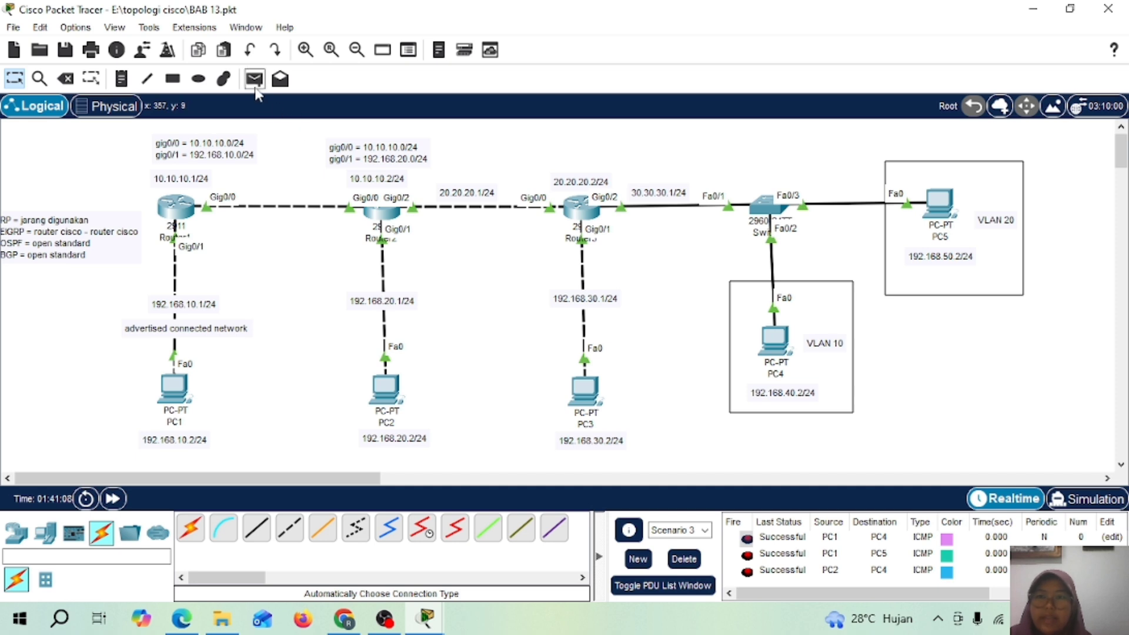
left_click(255, 80)
left_click(385, 389)
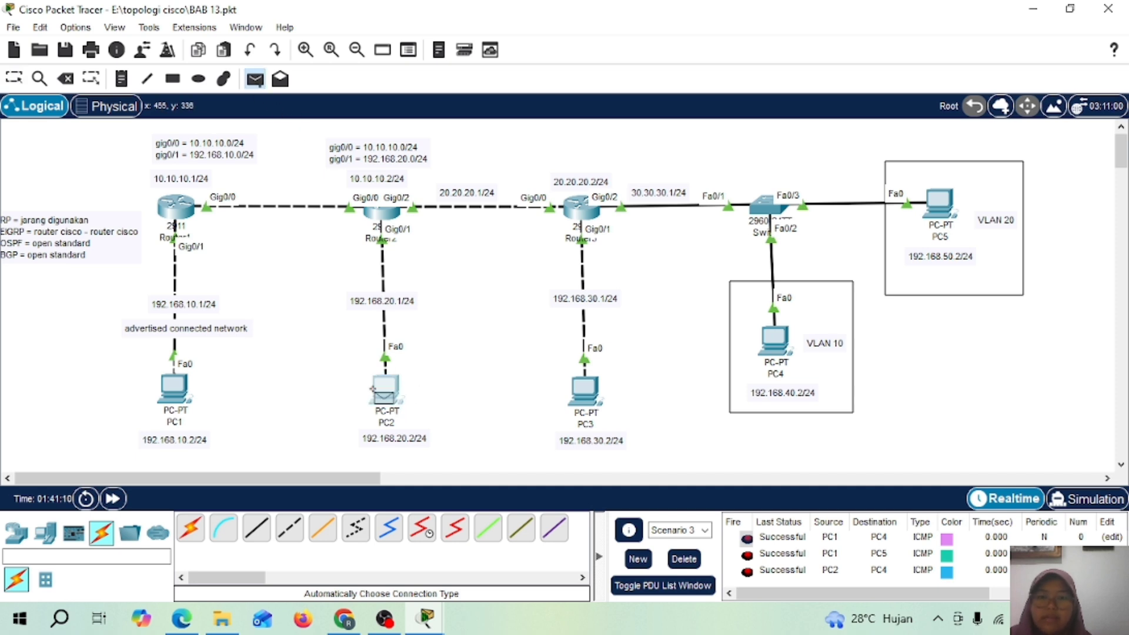
left_click(932, 191)
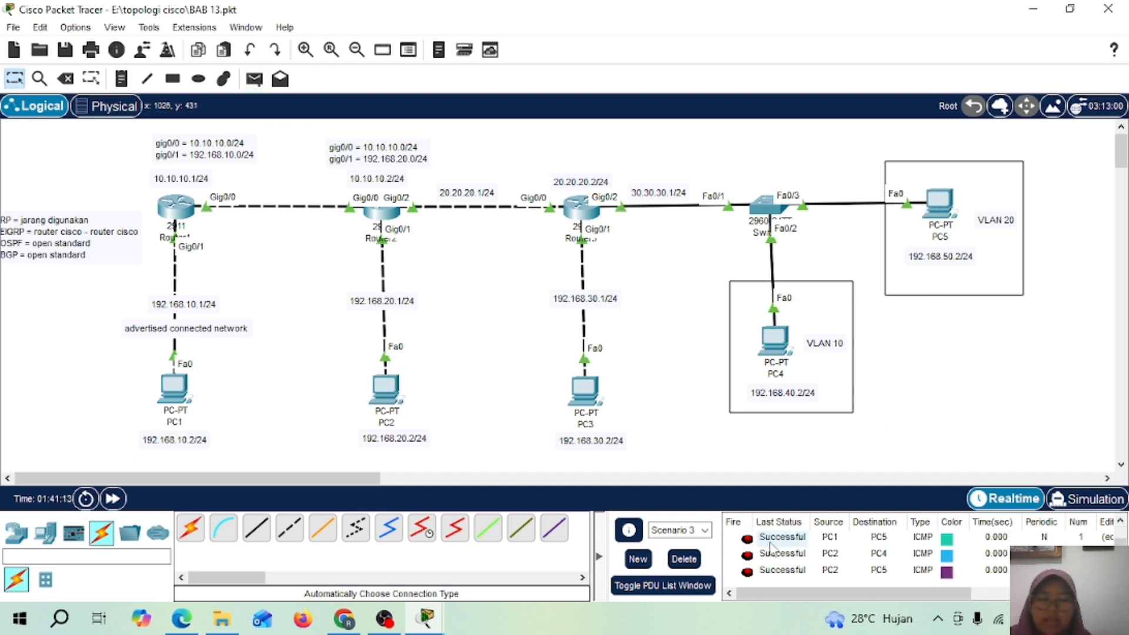